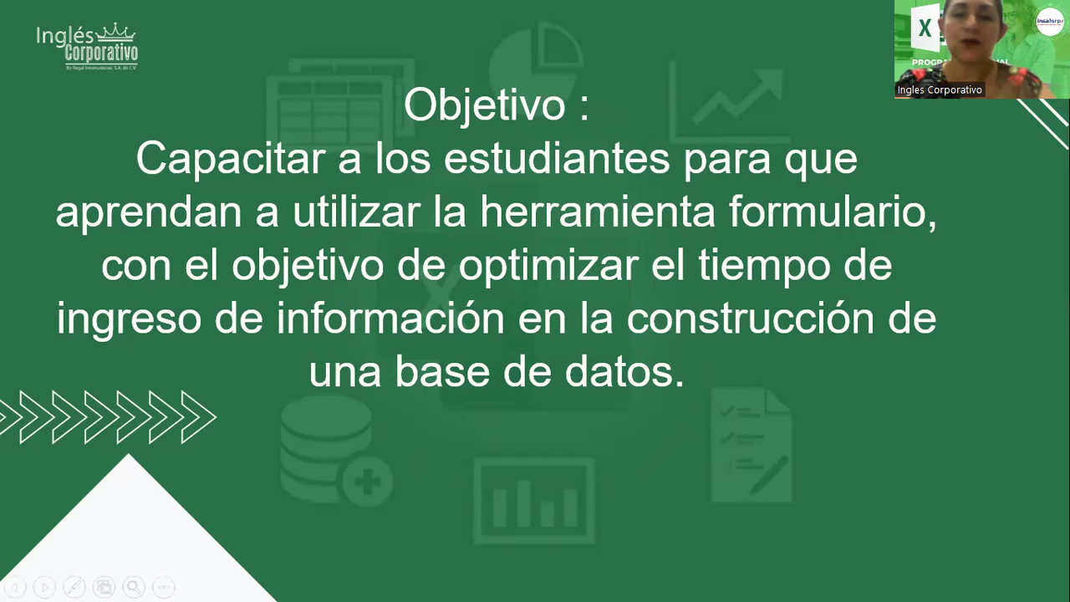
Step: Advance the slideshow to the 'Herramienta formulario de datos' slide
{"action": "key", "text": "Right"}
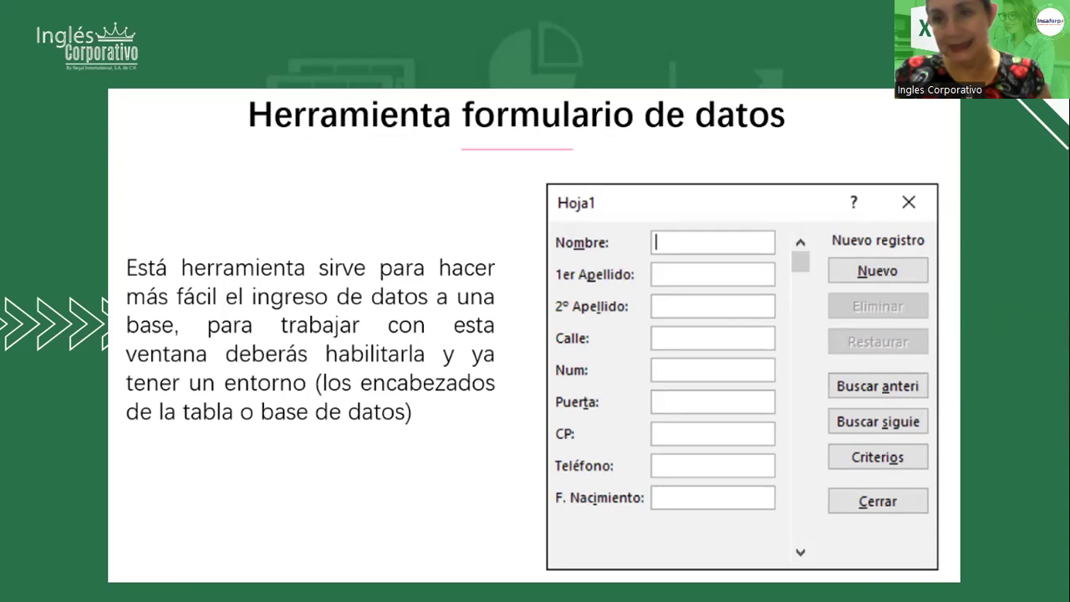
Step: Move past the last slide so the slideshow ends and blank workbook Libro1 shows
{"action": "key", "text": "Right"}
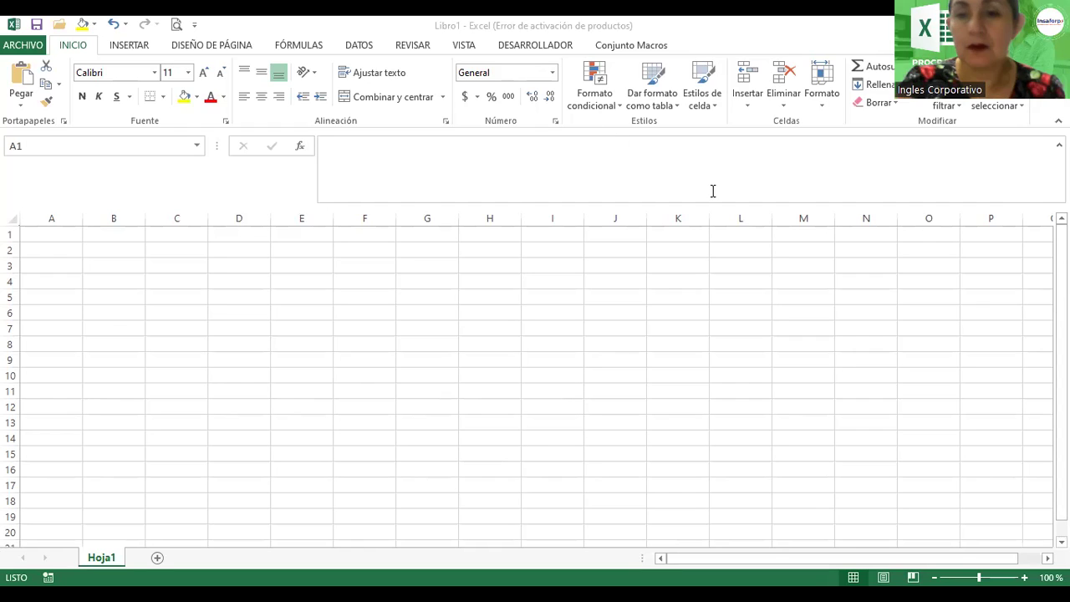
Step: Rename sheet Hoja1 to 'Formulario_Ventas' and colour its tab red
{"action": "left_click", "coordinate": [105, 562]}
{"action": "double_click", "coordinate": [103, 558]}
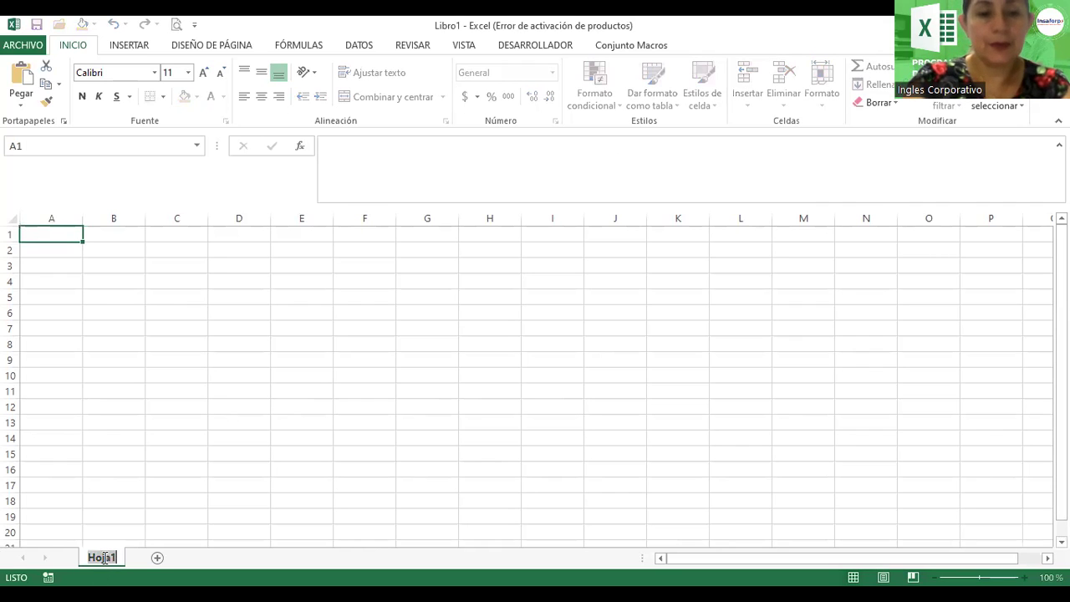
{"action": "type", "text": "Formulario"}
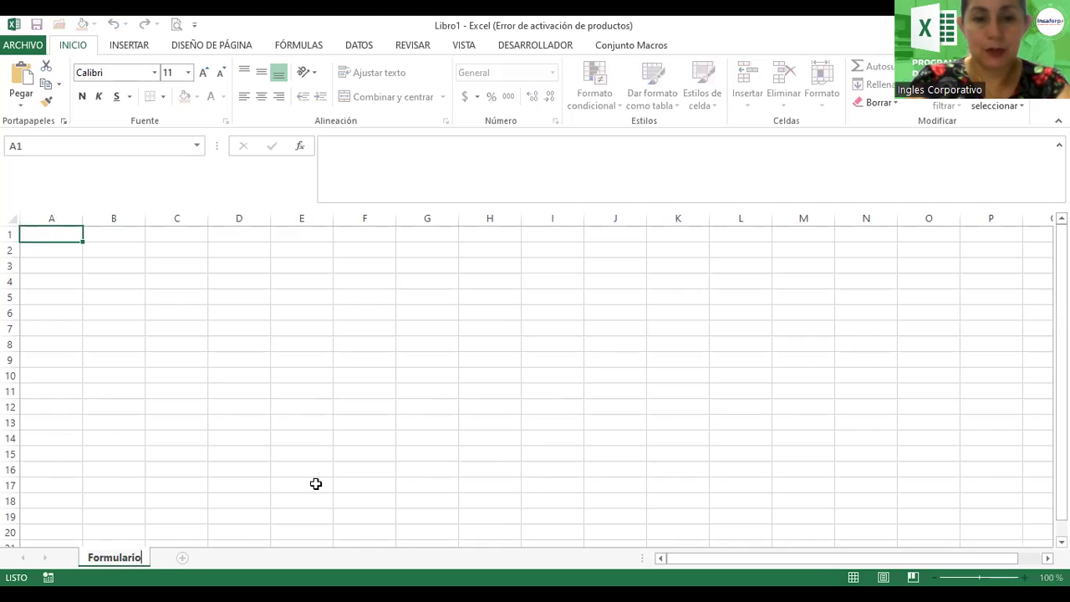
{"action": "type", "text": "_Ventas"}
{"action": "key", "text": "Return"}
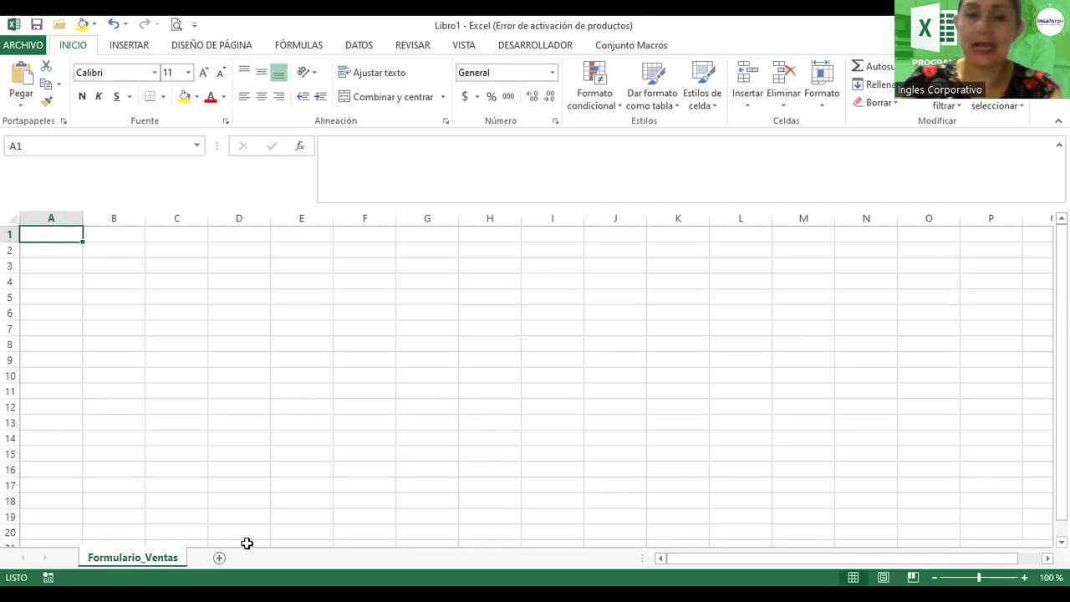
{"action": "right_click", "coordinate": [137, 563]}
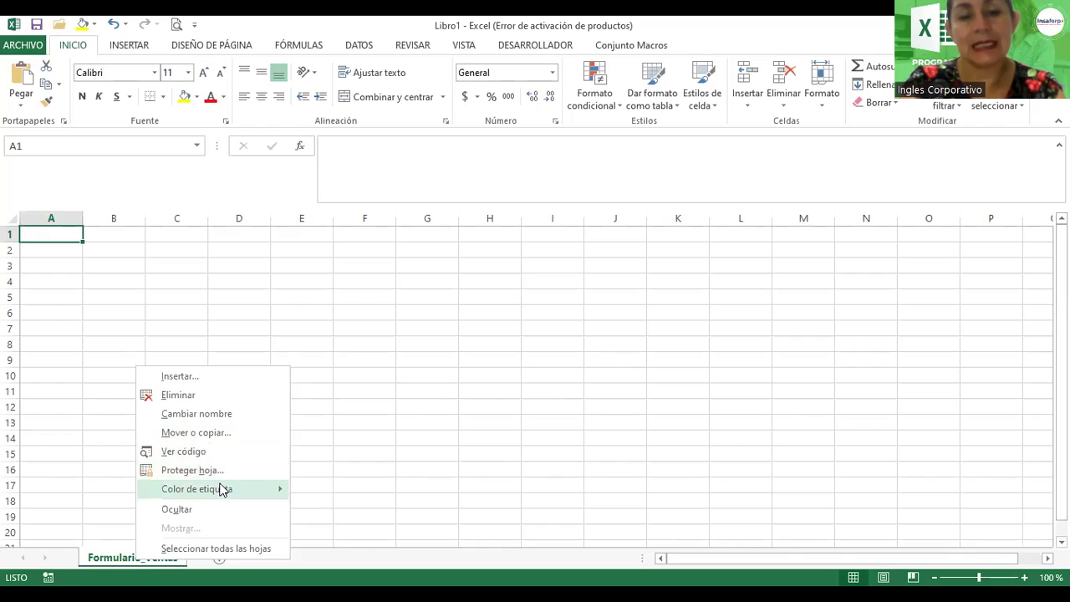
{"action": "mouse_move", "coordinate": [198, 489]}
{"action": "left_click", "coordinate": [310, 538]}
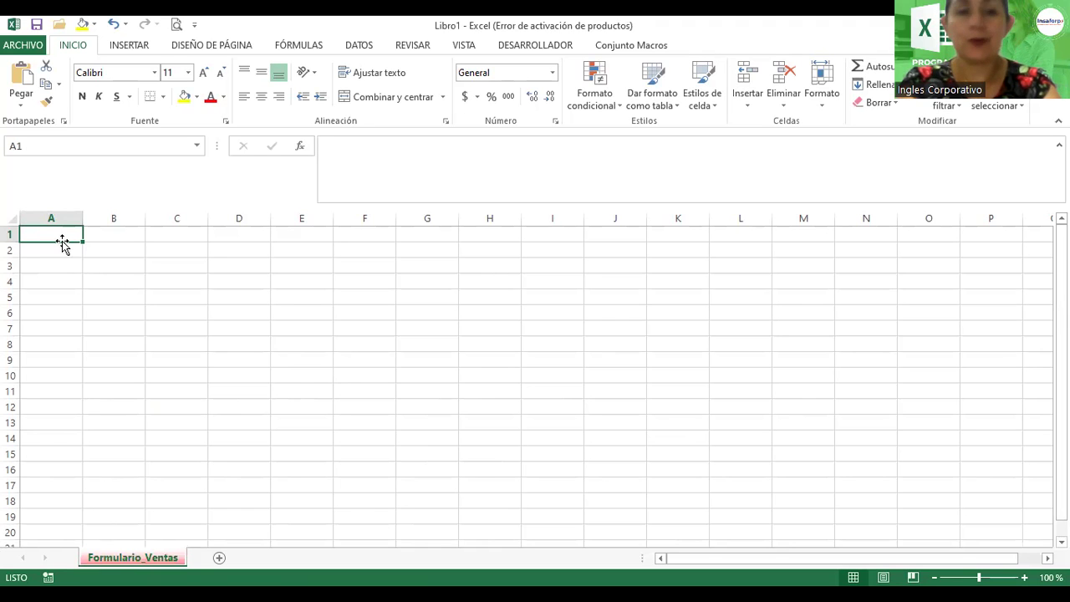
Step: Zoom in and enter the headings Código, Vendedor and Zona in A1 to C1
{"action": "scroll", "coordinate": [1028, 359], "scroll_direction": "up", "scroll_amount": 1}
{"action": "scroll", "coordinate": [1028, 359], "scroll_direction": "up", "scroll_amount": 2}
{"action": "scroll", "coordinate": [1027, 360], "scroll_direction": "up", "scroll_amount": 1}
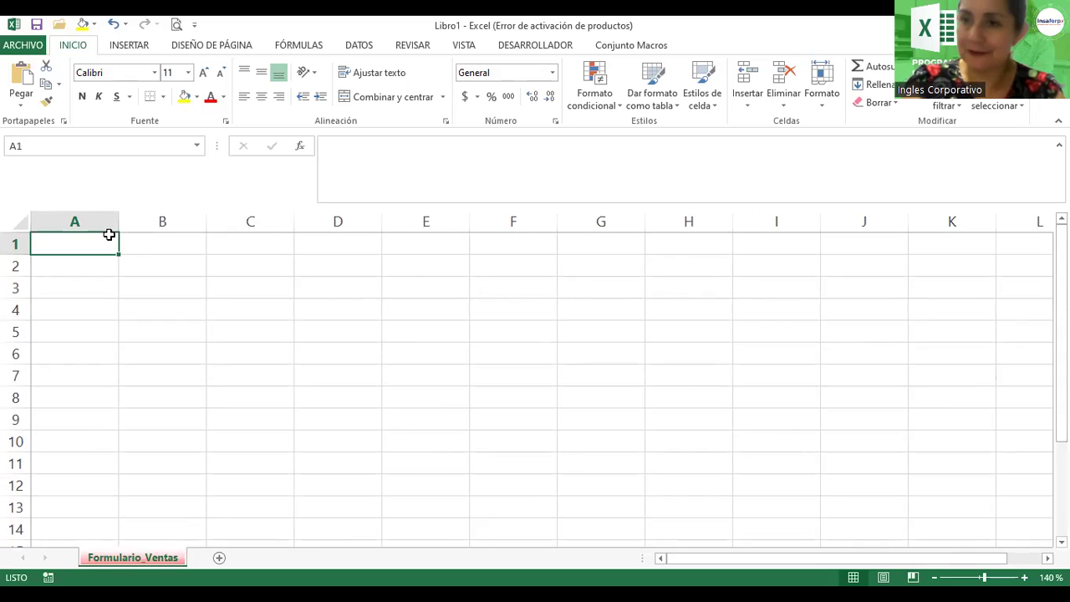
{"action": "type", "text": "Código"}
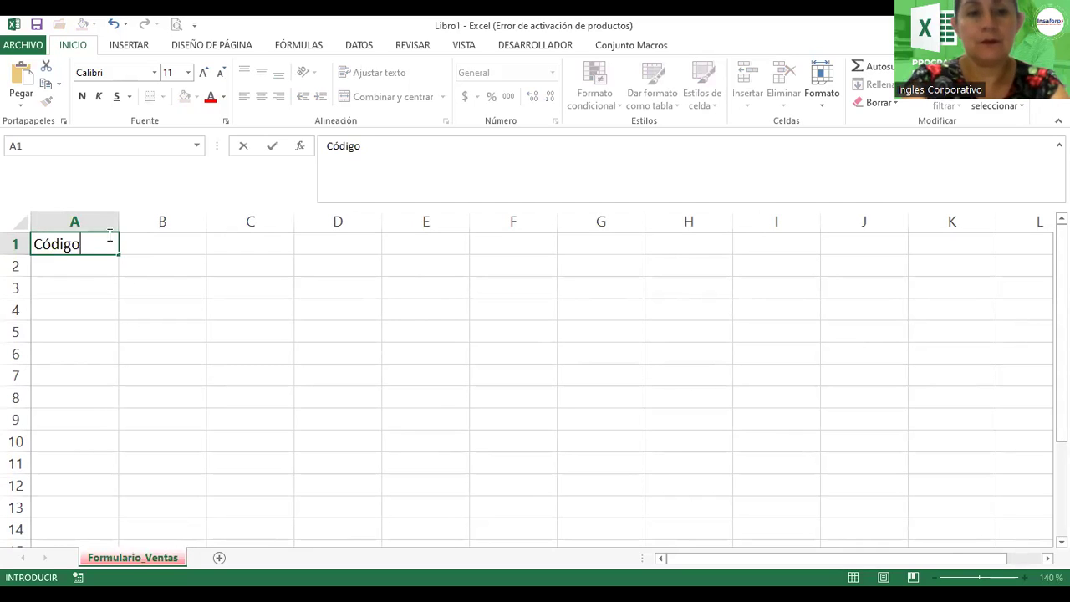
{"action": "key", "text": "Tab"}
{"action": "type", "text": "Vendedor"}
{"action": "key", "text": "Tab"}
{"action": "type", "text": "Zona"}
{"action": "key", "text": "Tab"}
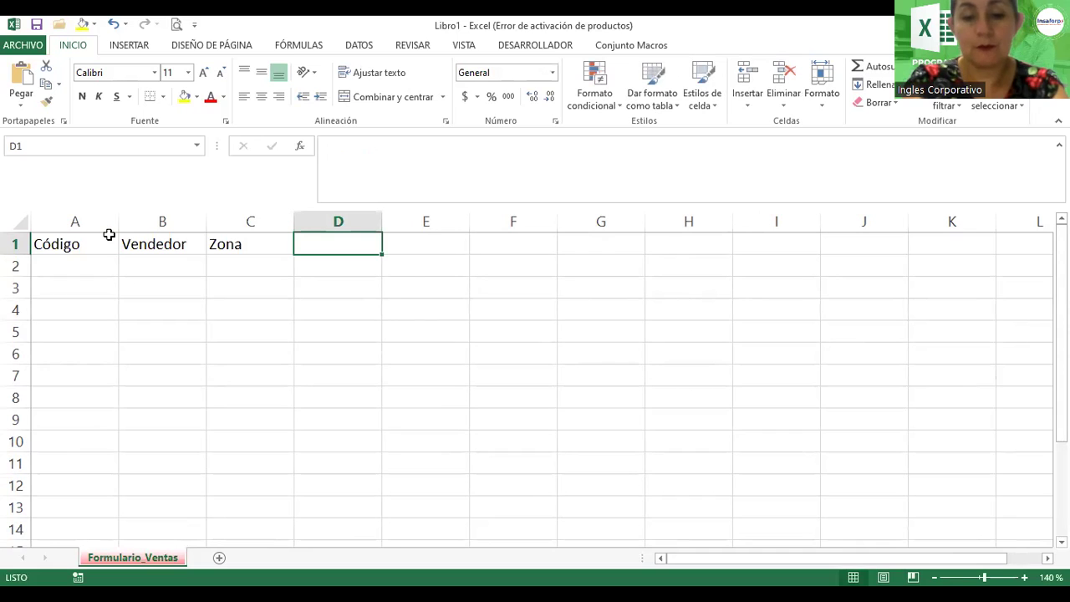
Step: Enter the headings Venta, Comisión and Pago Total in D1 to F1
{"action": "type", "text": "Venta"}
{"action": "key", "text": "ctrl+Return"}
{"action": "key", "text": "Tab"}
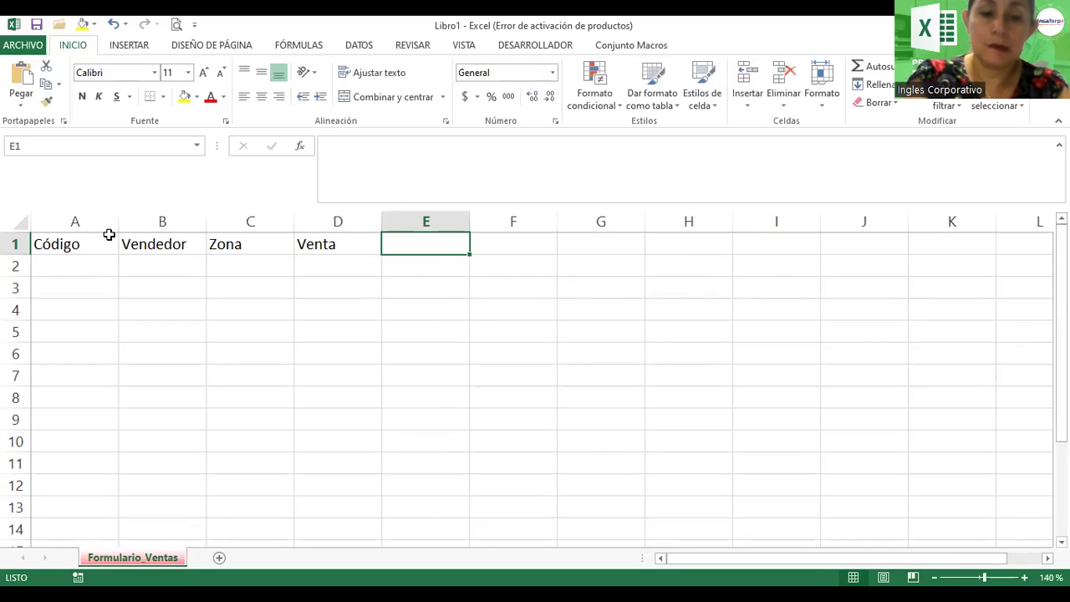
{"action": "type", "text": "Comisión"}
{"action": "key", "text": "Tab"}
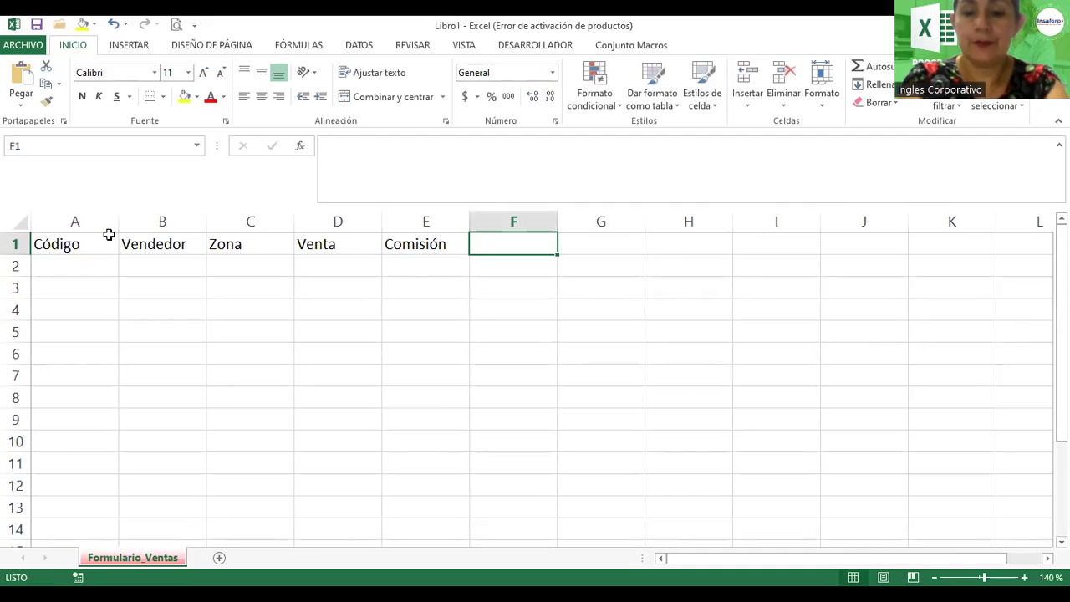
{"action": "type", "text": "Pago T"}
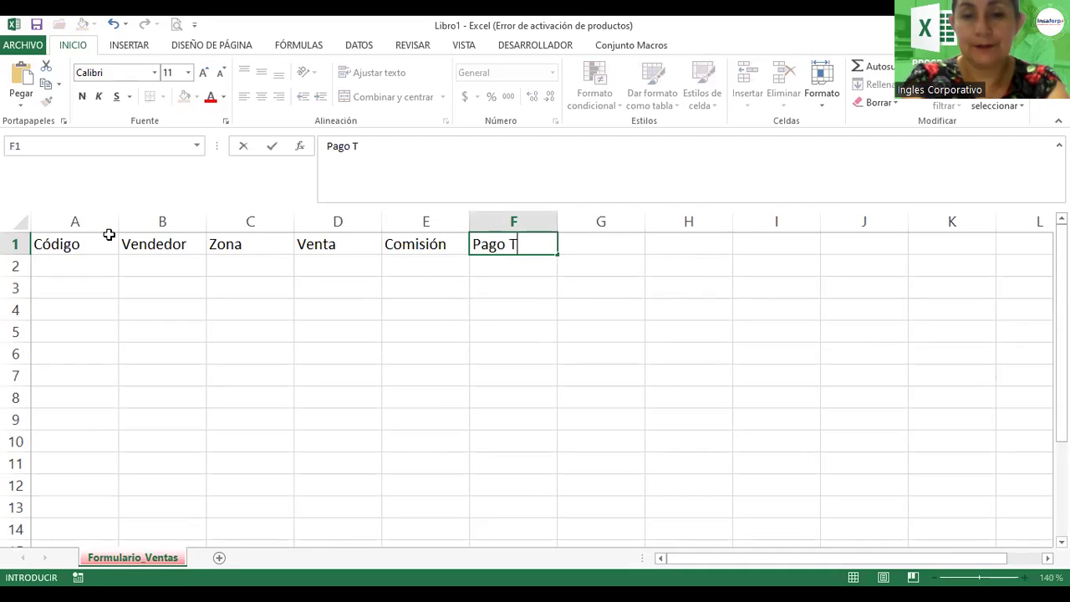
{"action": "type", "text": "otal"}
{"action": "key", "text": "Down"}
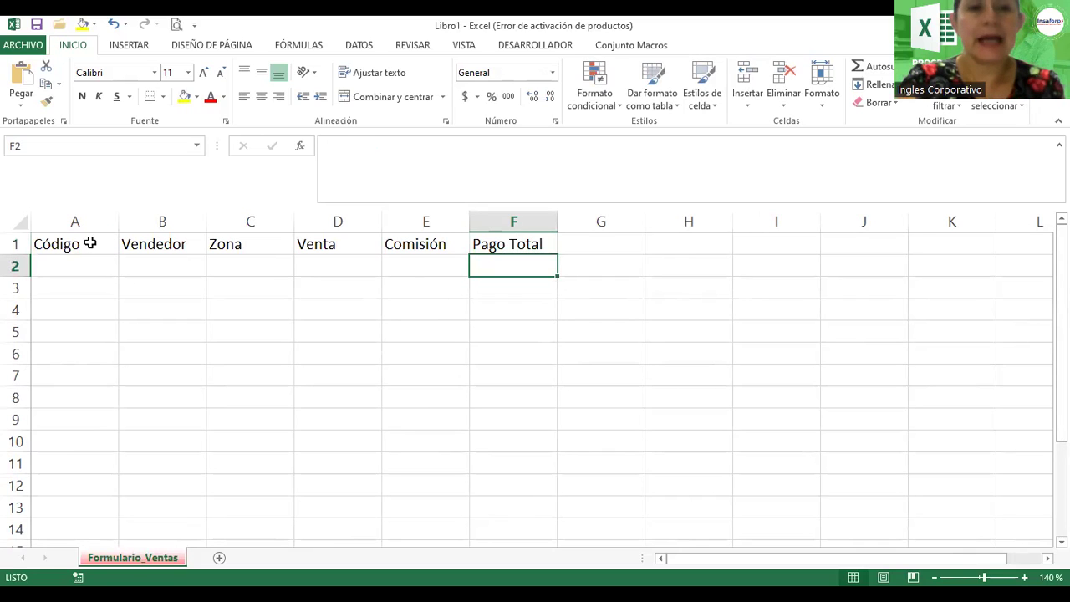
{"action": "left_click", "coordinate": [89, 244]}
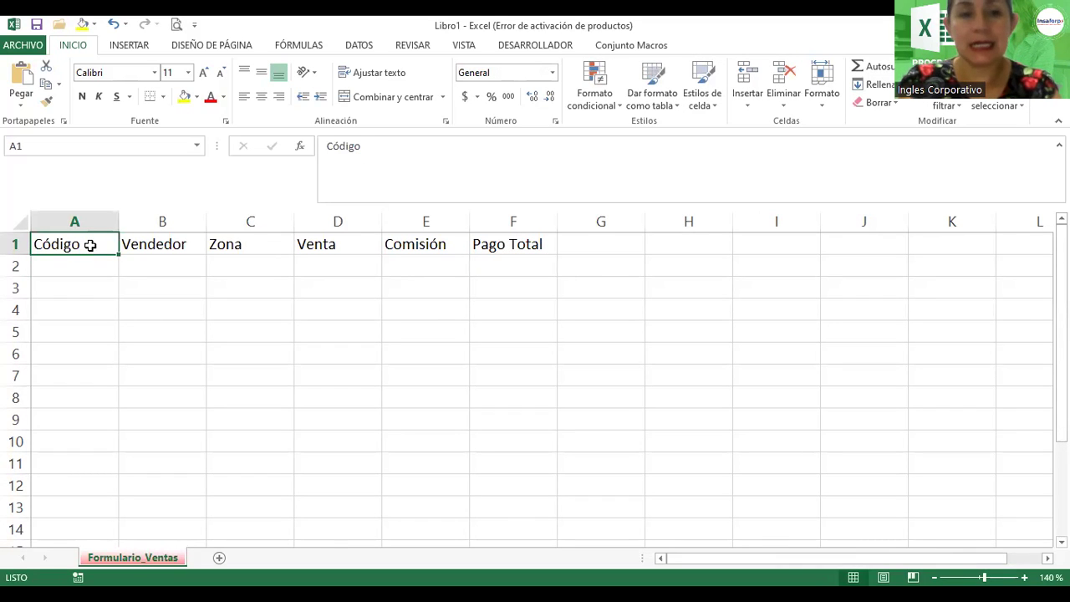
Step: Make headings A1:F1 bold, centred and 14 pt
{"action": "key", "text": "shift+Right"}
{"action": "key", "text": "shift+Right"}
{"action": "key", "text": "shift+Right"}
{"action": "key", "text": "shift+Right"}
{"action": "key", "text": "shift+Right"}
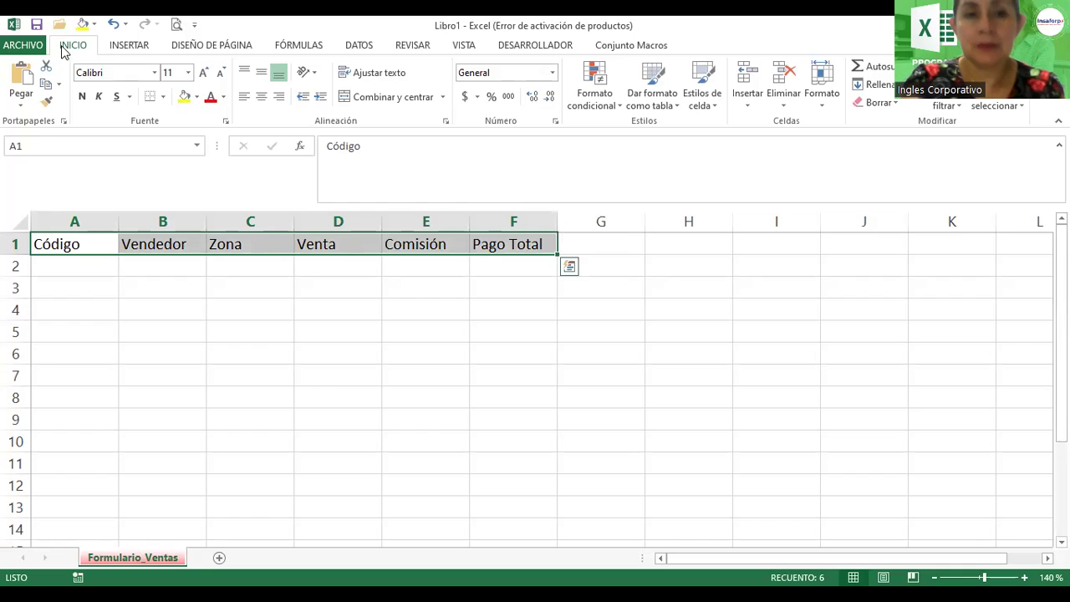
{"action": "left_click", "coordinate": [82, 97]}
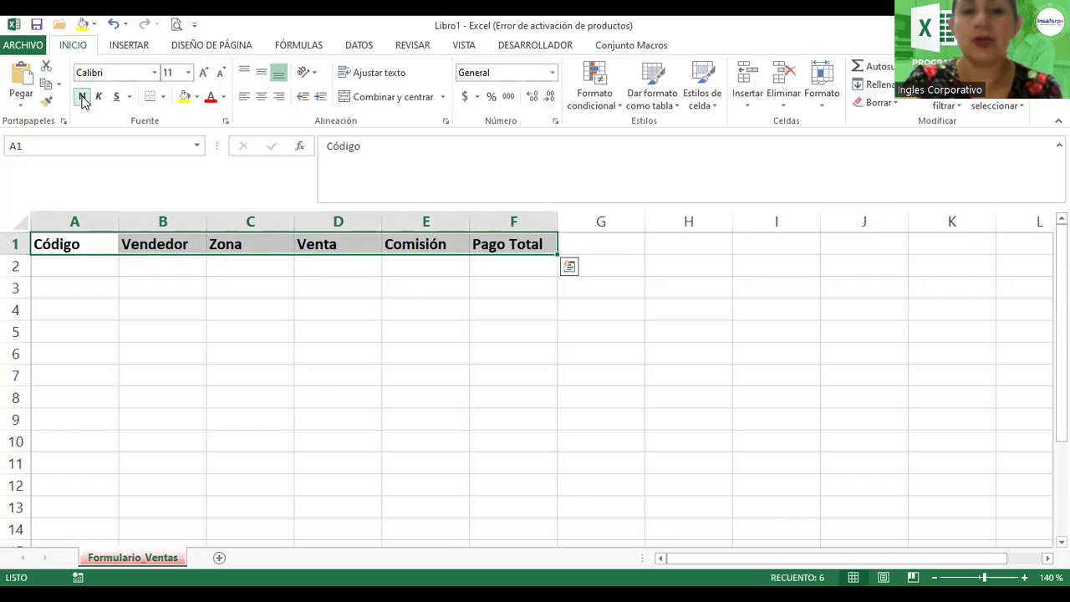
{"action": "left_click", "coordinate": [262, 97]}
{"action": "left_click", "coordinate": [204, 74]}
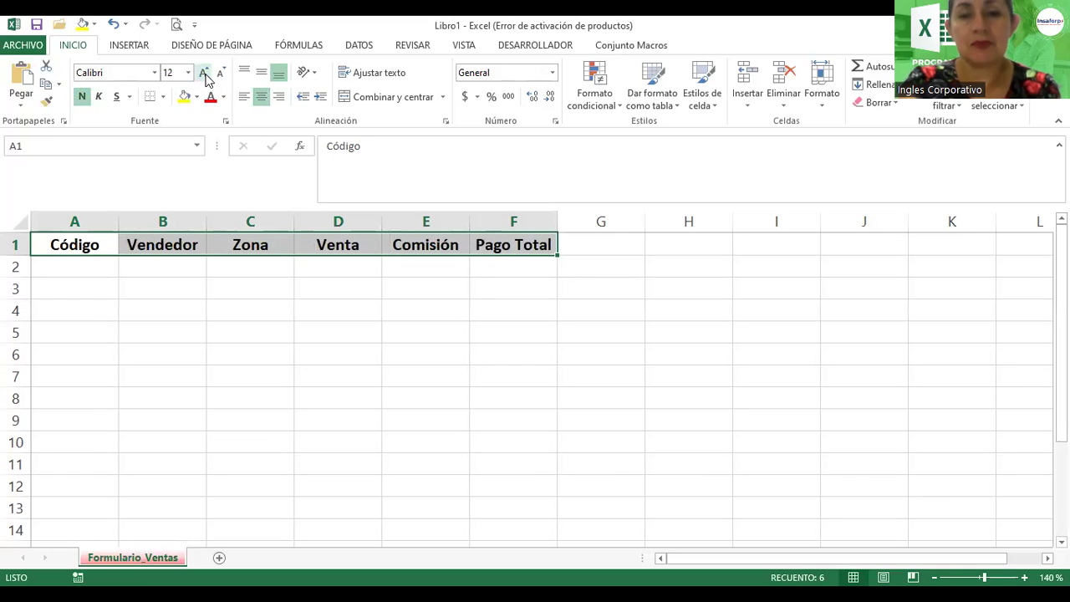
{"action": "left_click", "coordinate": [204, 73]}
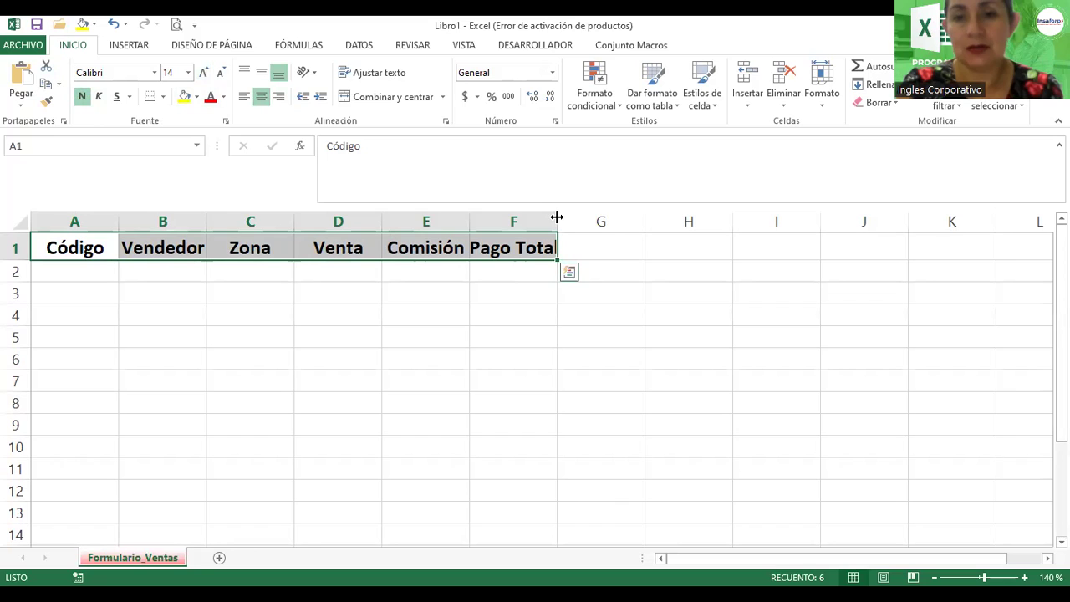
Step: Widen columns B to F, giving the Vendedor column much more width
{"action": "left_click_drag", "start_coordinate": [557, 217], "coordinate": [574, 221]}
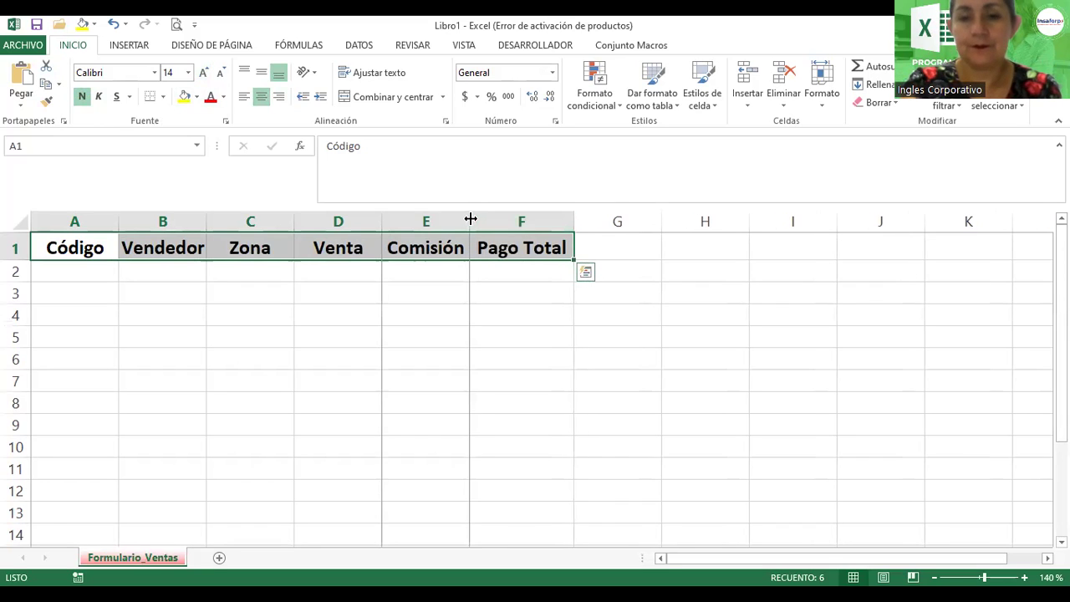
{"action": "left_click_drag", "start_coordinate": [486, 219], "coordinate": [497, 220]}
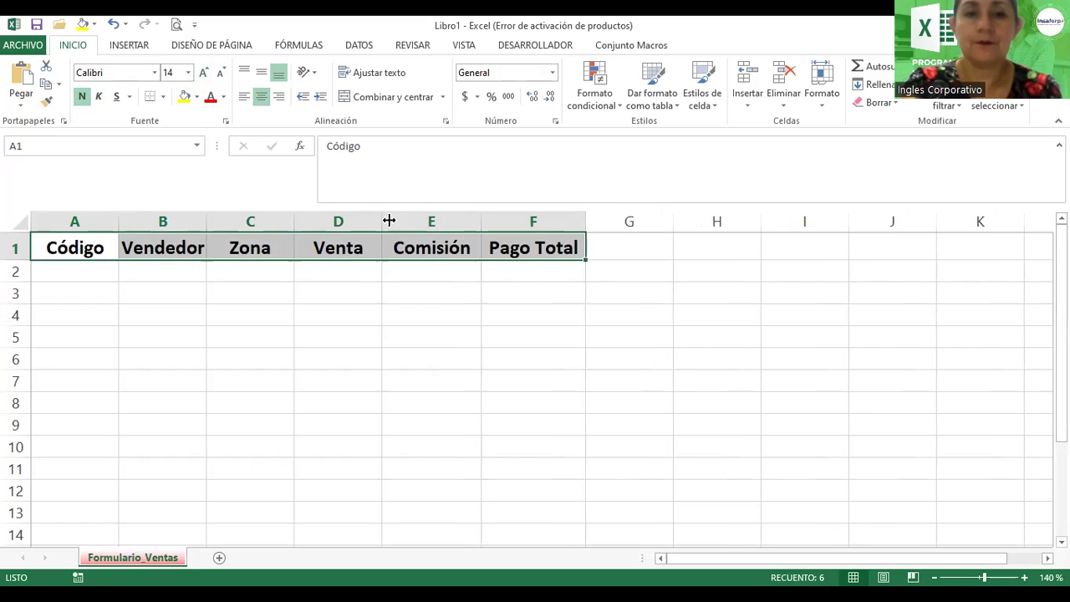
{"action": "left_click_drag", "start_coordinate": [388, 219], "coordinate": [396, 220]}
{"action": "left_click_drag", "start_coordinate": [286, 219], "coordinate": [292, 219]}
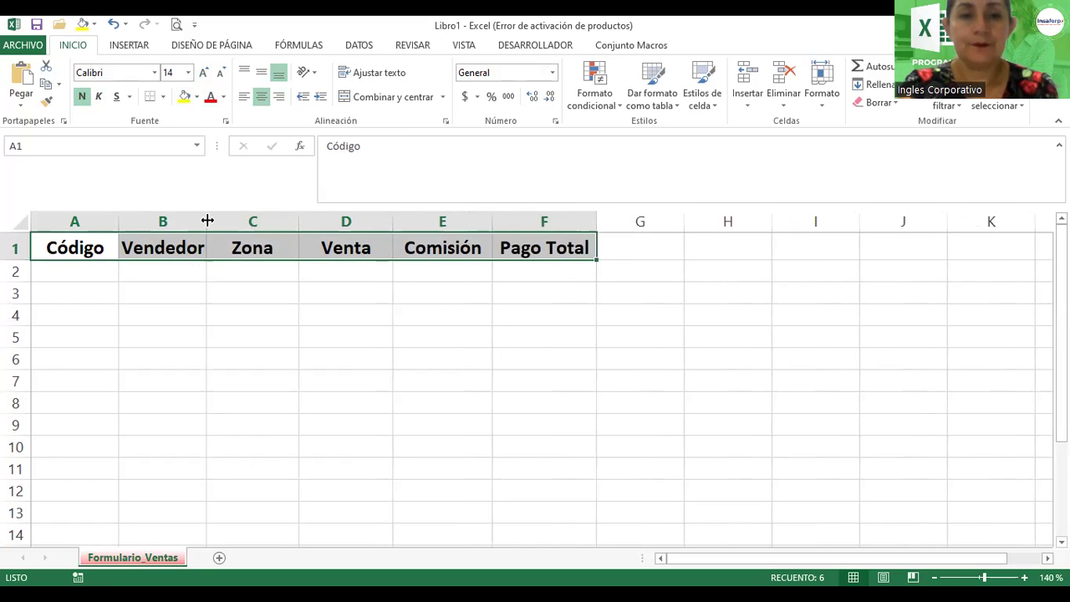
{"action": "left_click_drag", "start_coordinate": [208, 221], "coordinate": [219, 221]}
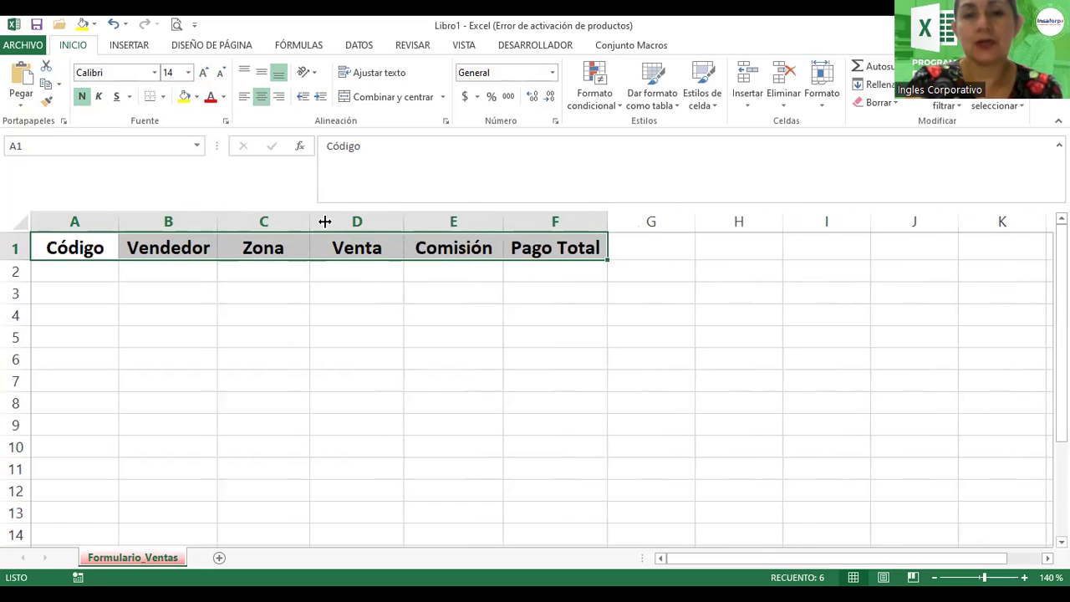
{"action": "left_click_drag", "start_coordinate": [343, 219], "coordinate": [340, 220]}
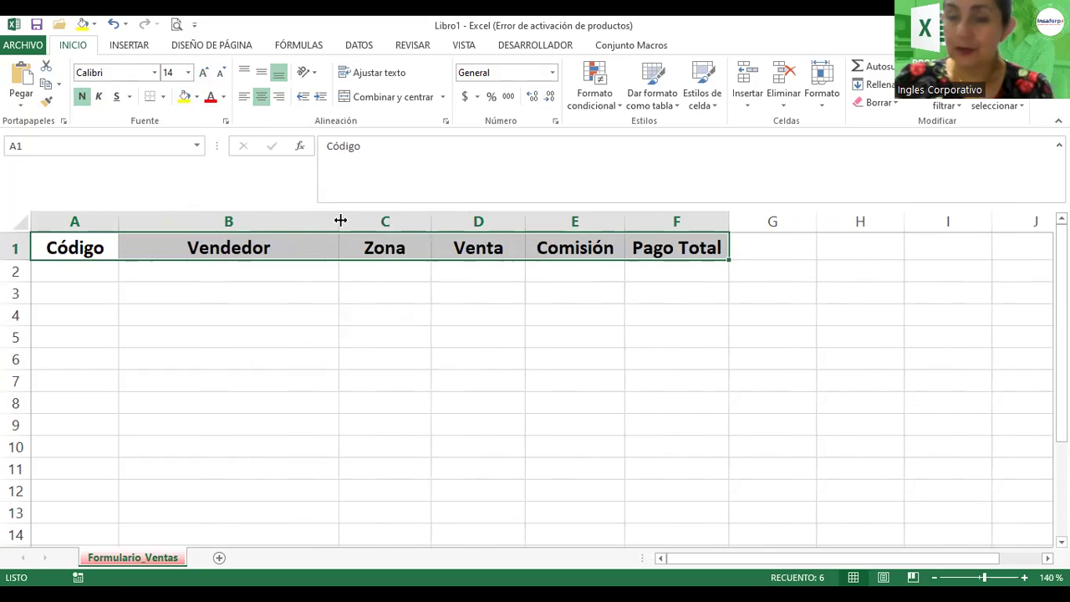
{"action": "left_click", "coordinate": [263, 302]}
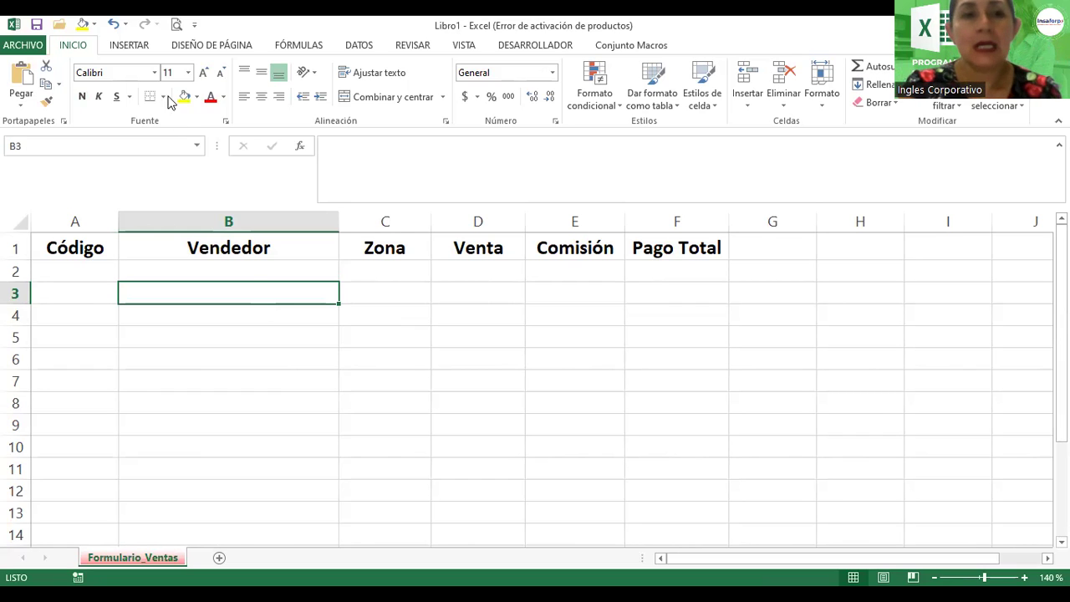
Step: Show the DATOS tab and open Excel Options at the Quick Access Toolbar customisation page
{"action": "left_click", "coordinate": [192, 24]}
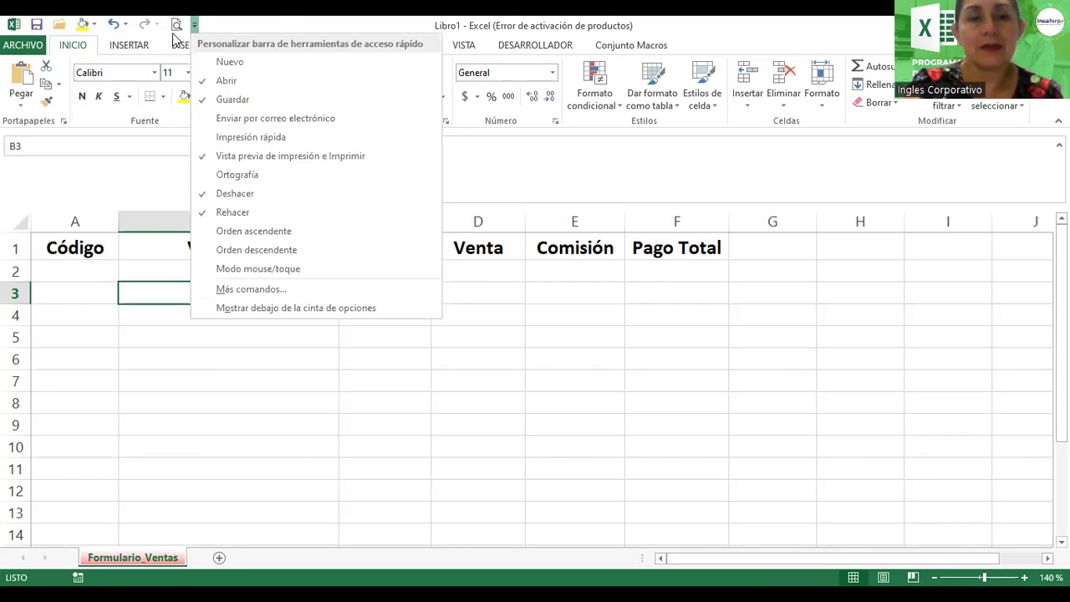
{"action": "left_click", "coordinate": [197, 26]}
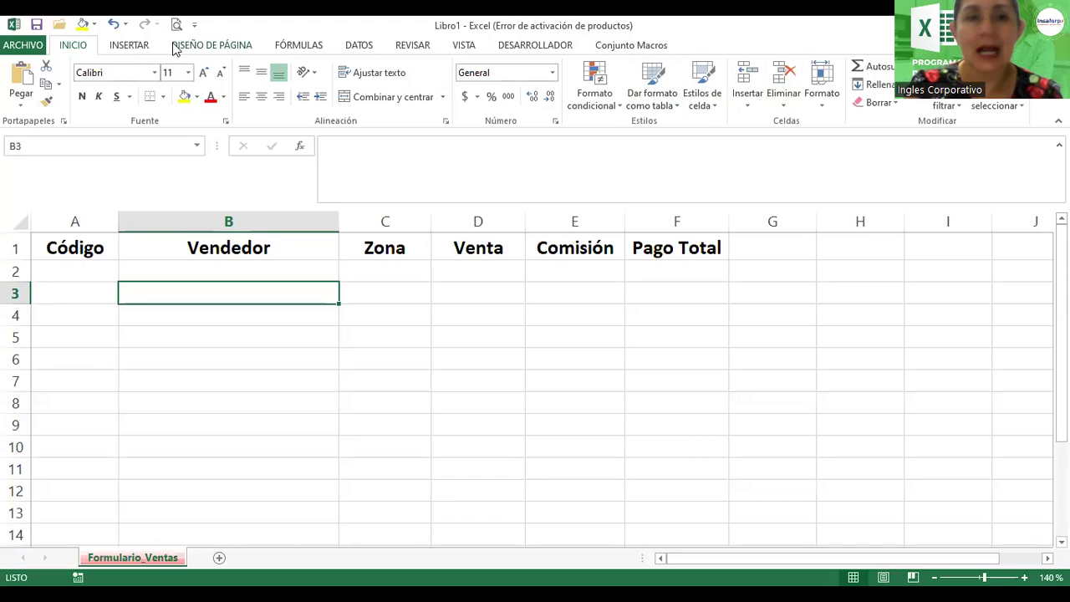
{"action": "left_click", "coordinate": [131, 47]}
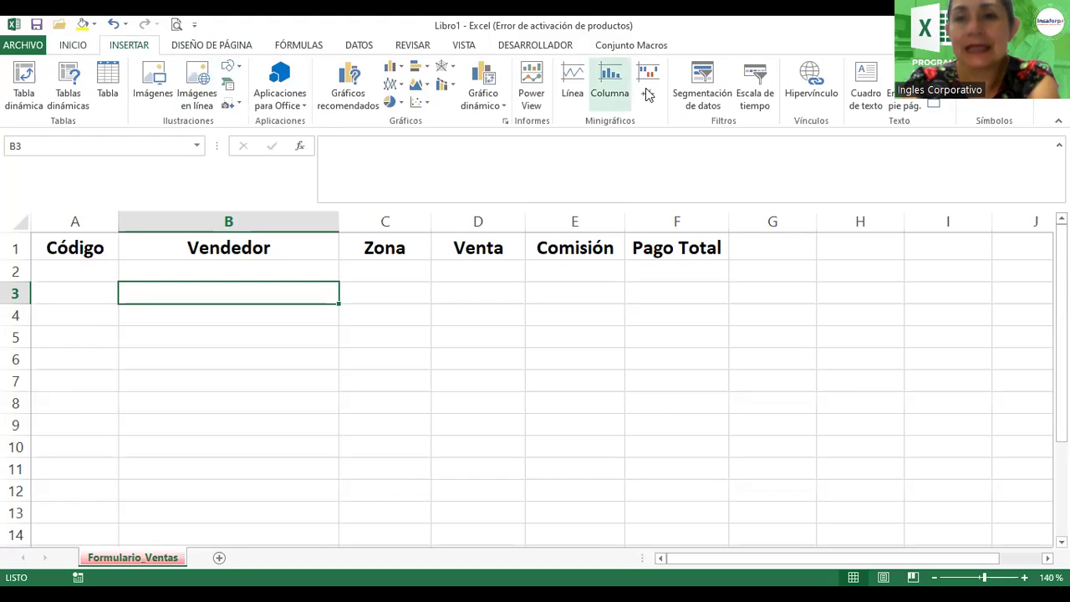
{"action": "left_click", "coordinate": [327, 43]}
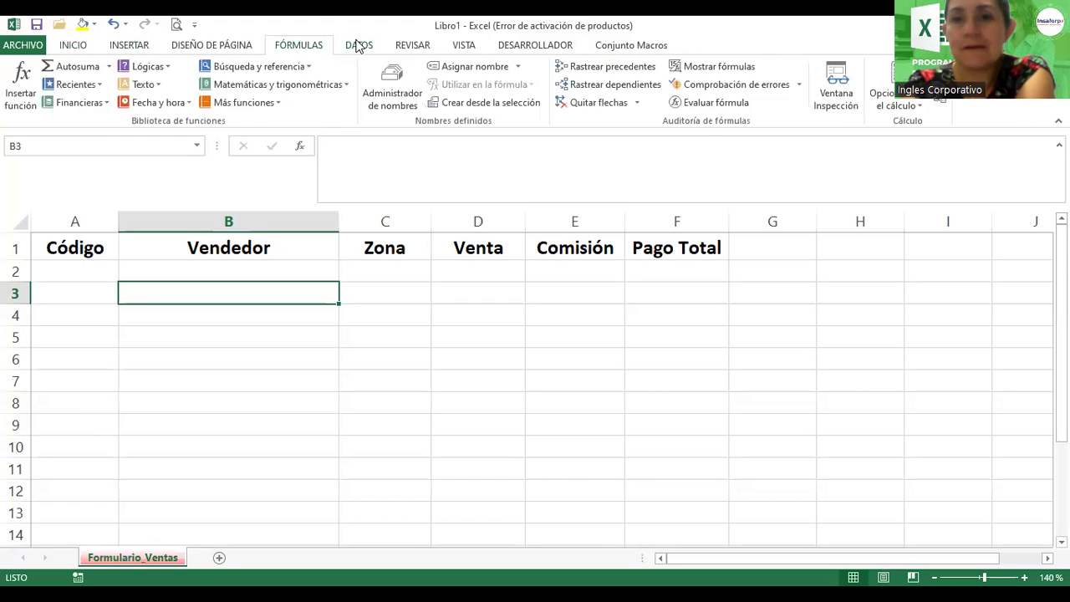
{"action": "left_click", "coordinate": [360, 46]}
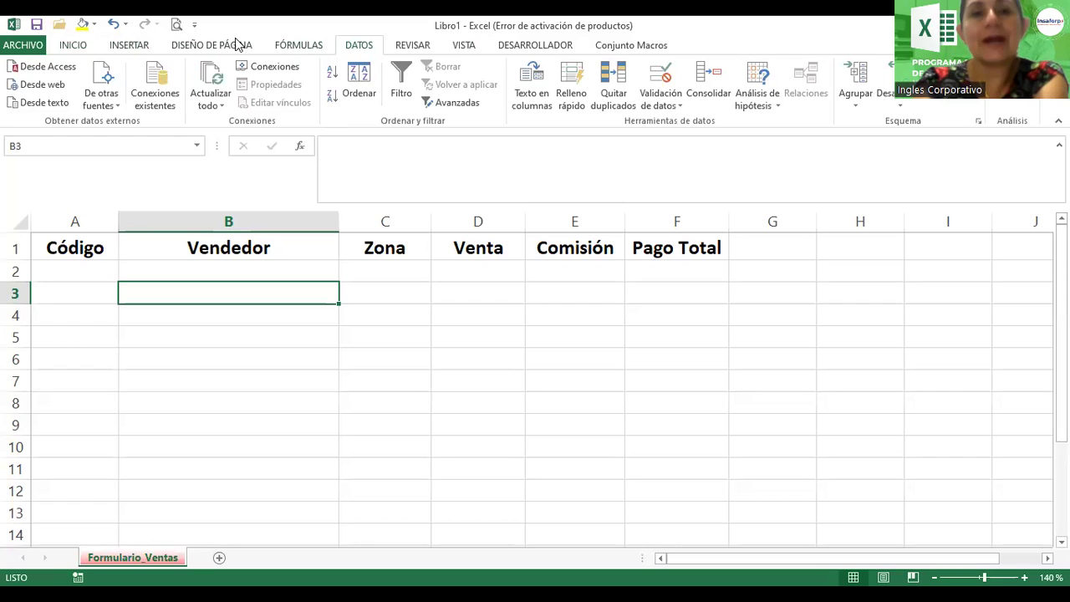
{"action": "left_click", "coordinate": [194, 25]}
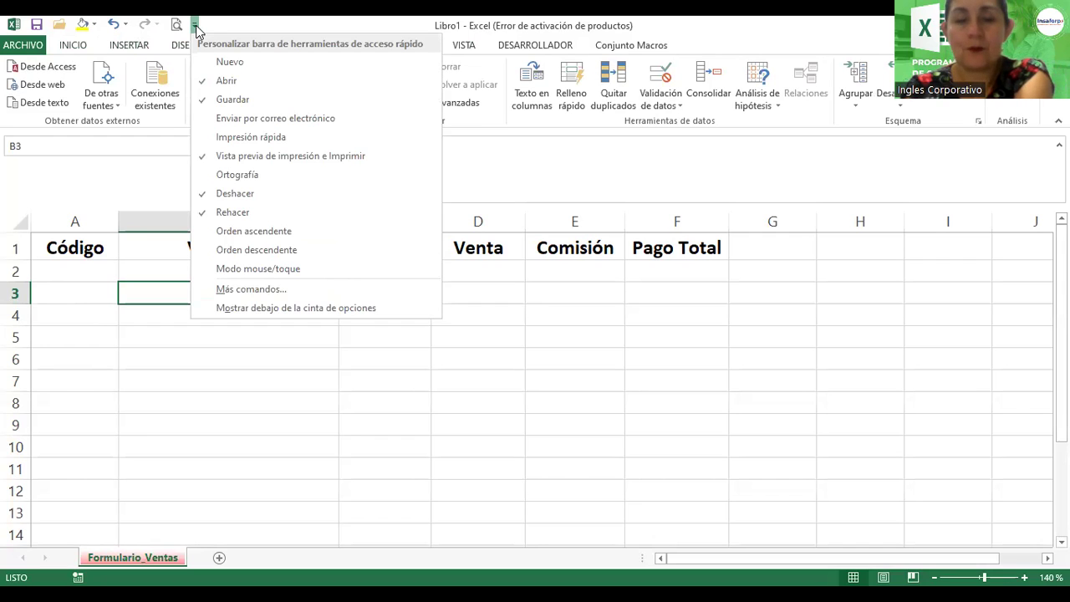
{"action": "left_click", "coordinate": [243, 289]}
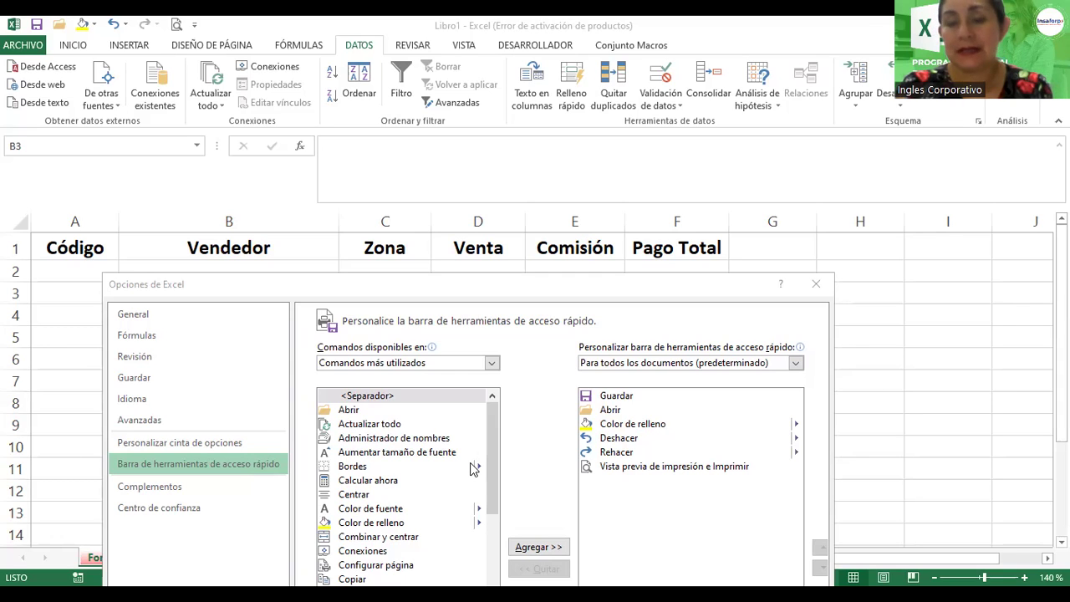
Step: Reopen the Quick Access Toolbar options and expand the 'Comandos disponibles en' list
{"action": "left_click", "coordinate": [814, 283]}
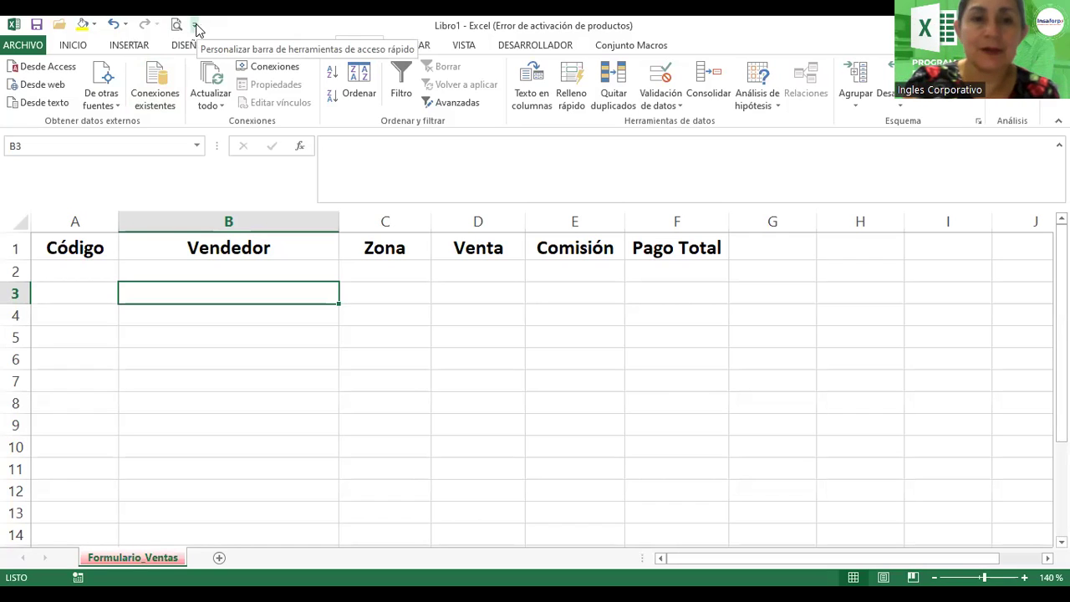
{"action": "left_click", "coordinate": [195, 26]}
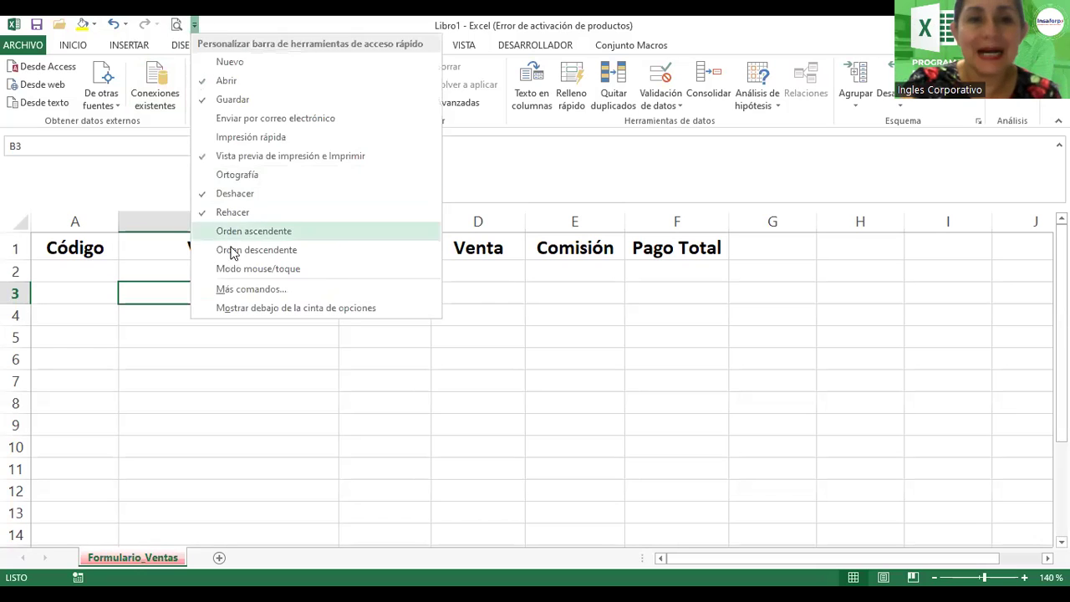
{"action": "left_click", "coordinate": [250, 289]}
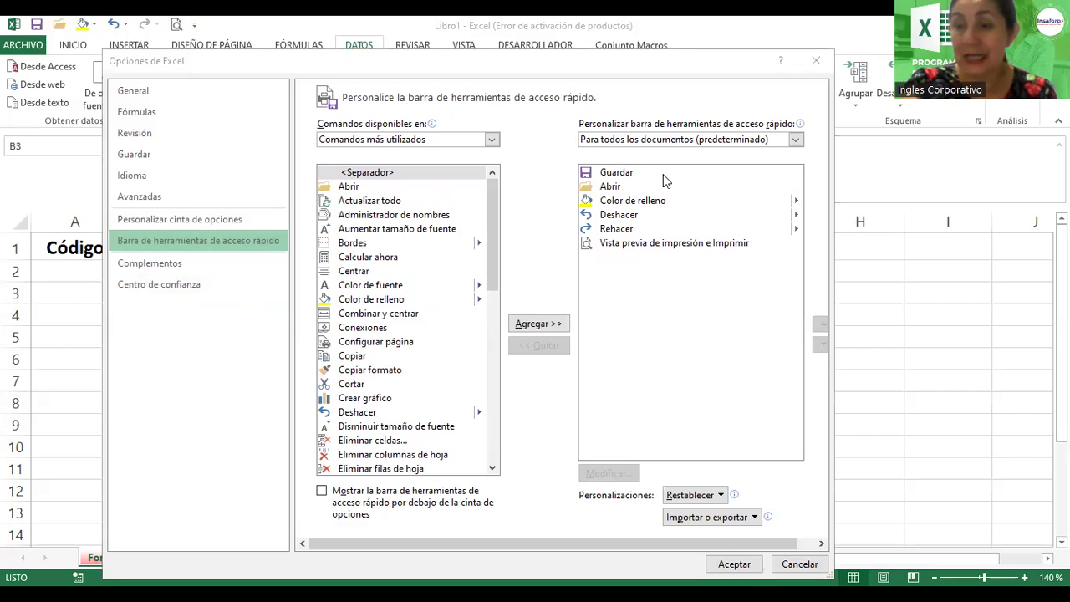
{"action": "left_click", "coordinate": [414, 144]}
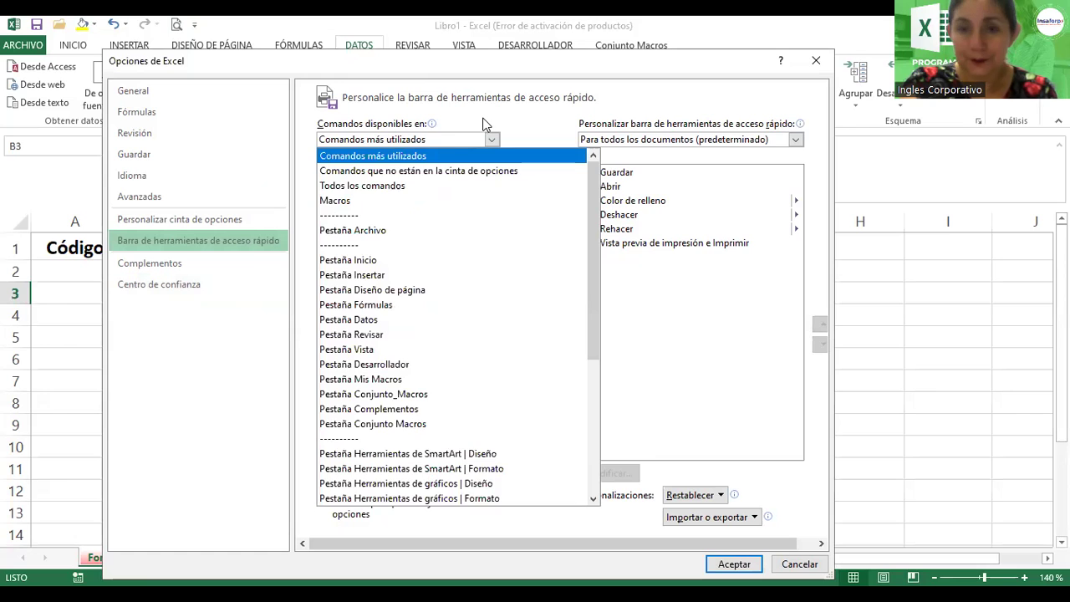
{"action": "left_click", "coordinate": [484, 133]}
{"action": "left_click", "coordinate": [377, 289]}
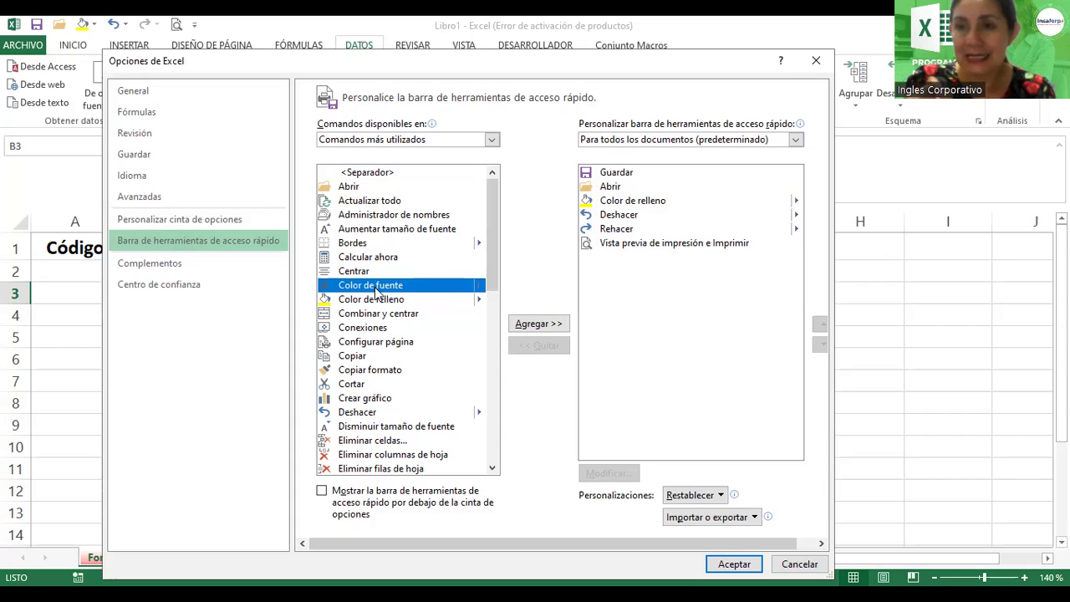
{"action": "key", "text": "f"}
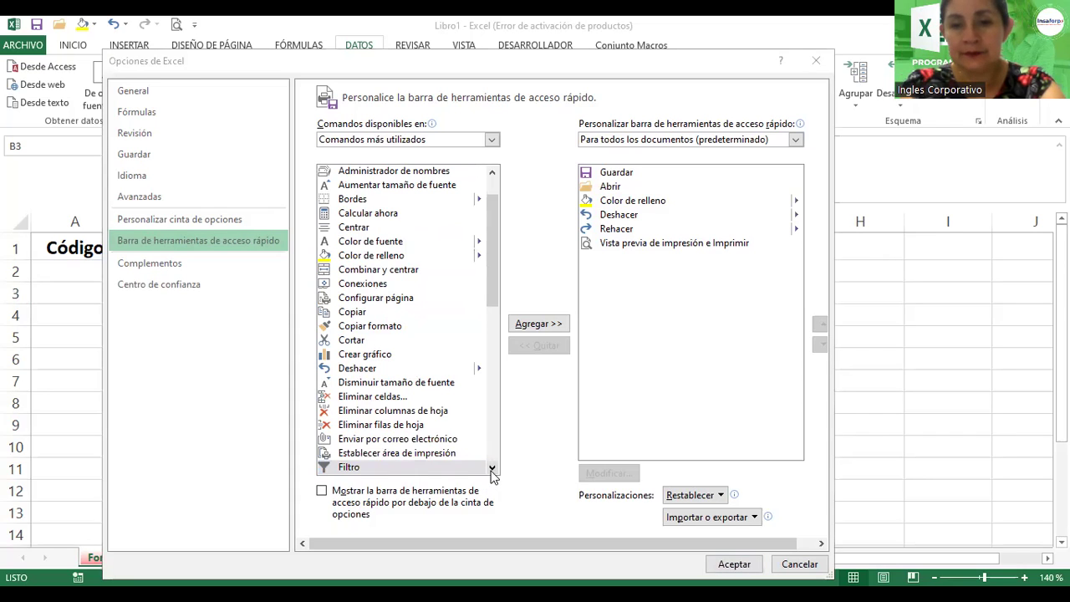
{"action": "left_click", "coordinate": [492, 468]}
{"action": "left_click", "coordinate": [491, 468]}
{"action": "left_click", "coordinate": [492, 468]}
{"action": "left_click", "coordinate": [491, 468]}
{"action": "left_click", "coordinate": [492, 468]}
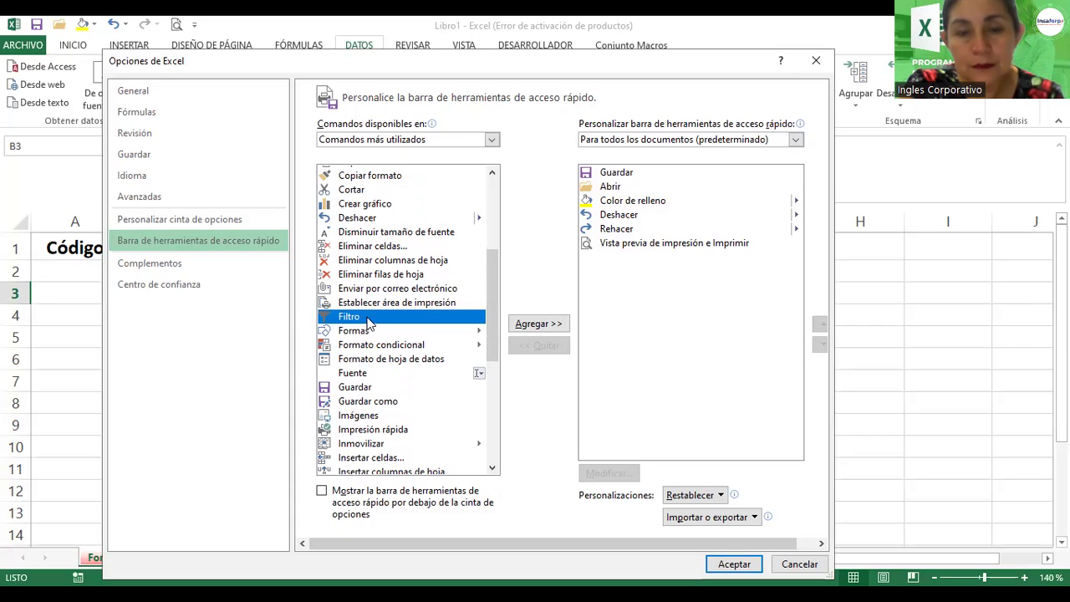
{"action": "key", "text": "Down"}
{"action": "key", "text": "Down"}
{"action": "key", "text": "Down"}
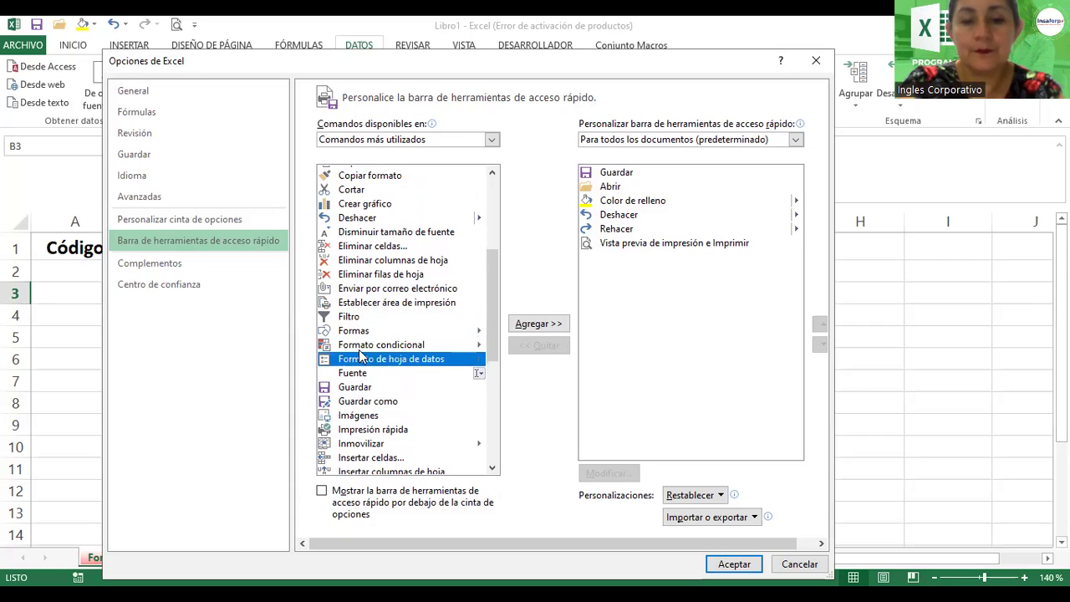
{"action": "key", "text": "Down"}
{"action": "key", "text": "Down"}
{"action": "key", "text": "Down"}
{"action": "key", "text": "f"}
{"action": "key", "text": "f"}
{"action": "key", "text": "f"}
{"action": "key", "text": "f"}
{"action": "key", "text": "f"}
{"action": "key", "text": "f"}
{"action": "key", "text": "f"}
{"action": "key", "text": "f"}
{"action": "key", "text": "f"}
{"action": "key", "text": "f"}
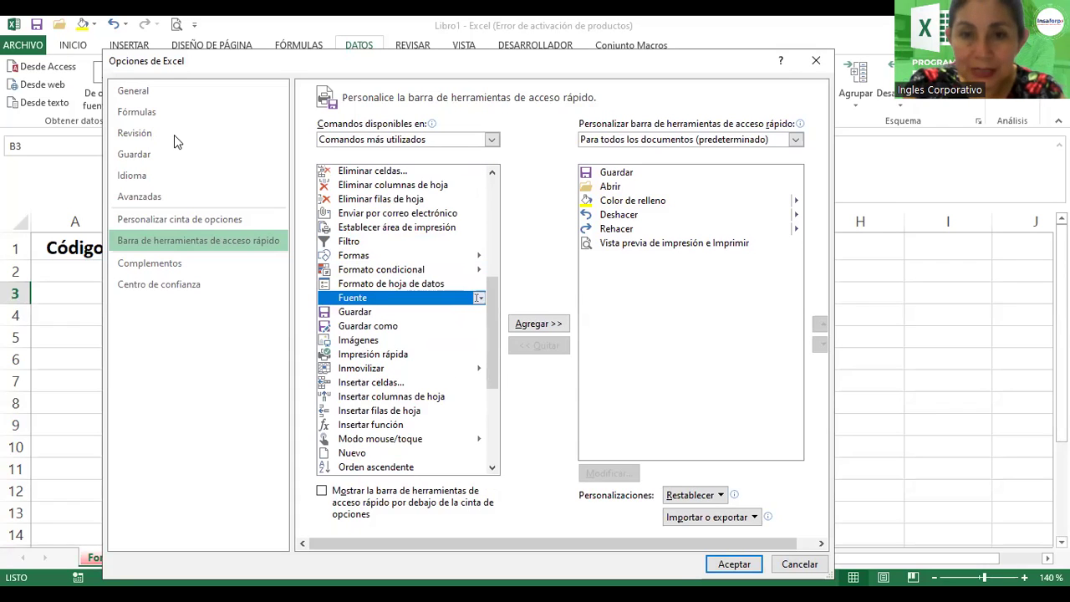
{"action": "left_click", "coordinate": [491, 141]}
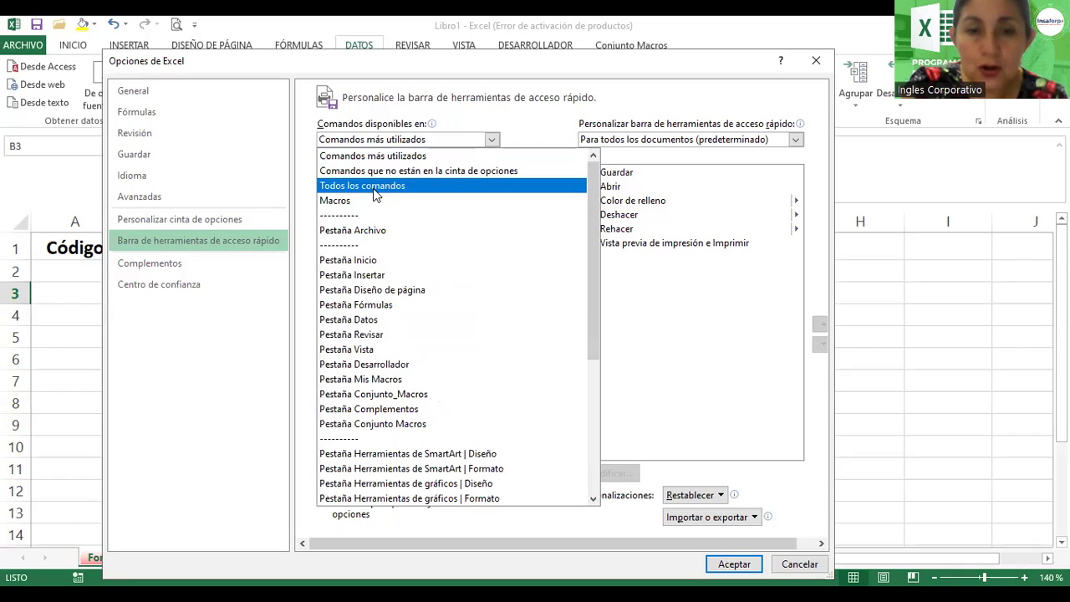
Step: Add Formulario... from Todos los comandos to the quick access toolbar and confirm with Aceptar
{"action": "left_click", "coordinate": [375, 192]}
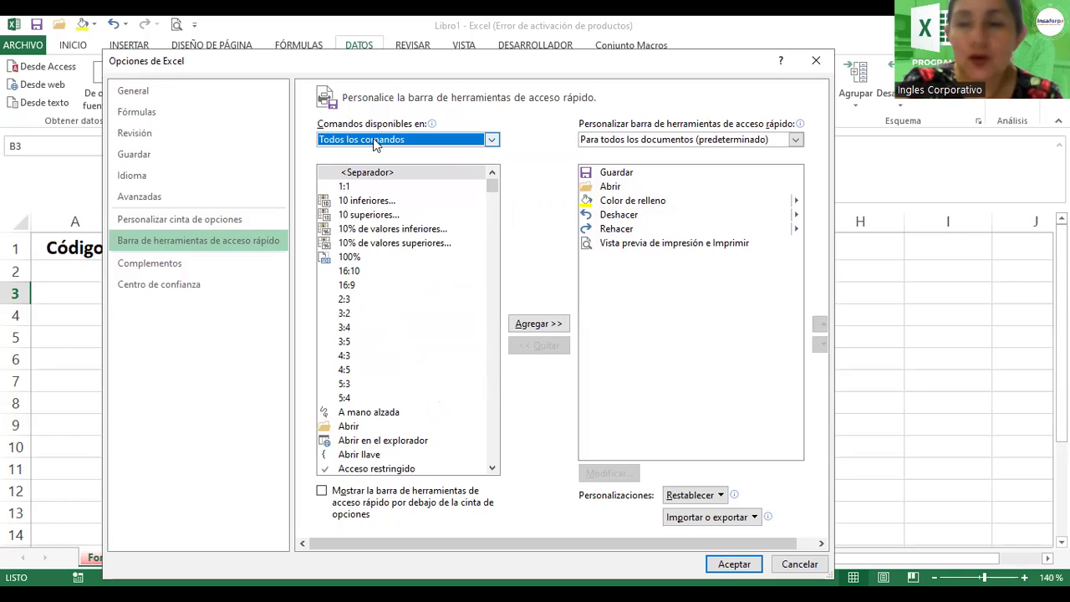
{"action": "mouse_move", "coordinate": [408, 317]}
{"action": "left_click", "coordinate": [338, 243]}
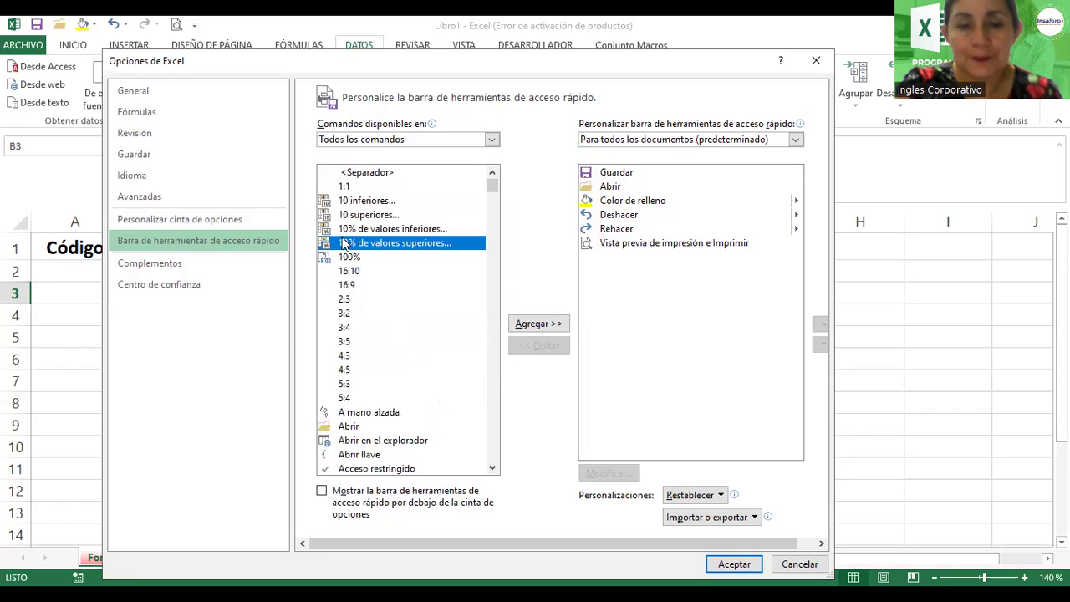
{"action": "key", "text": "f"}
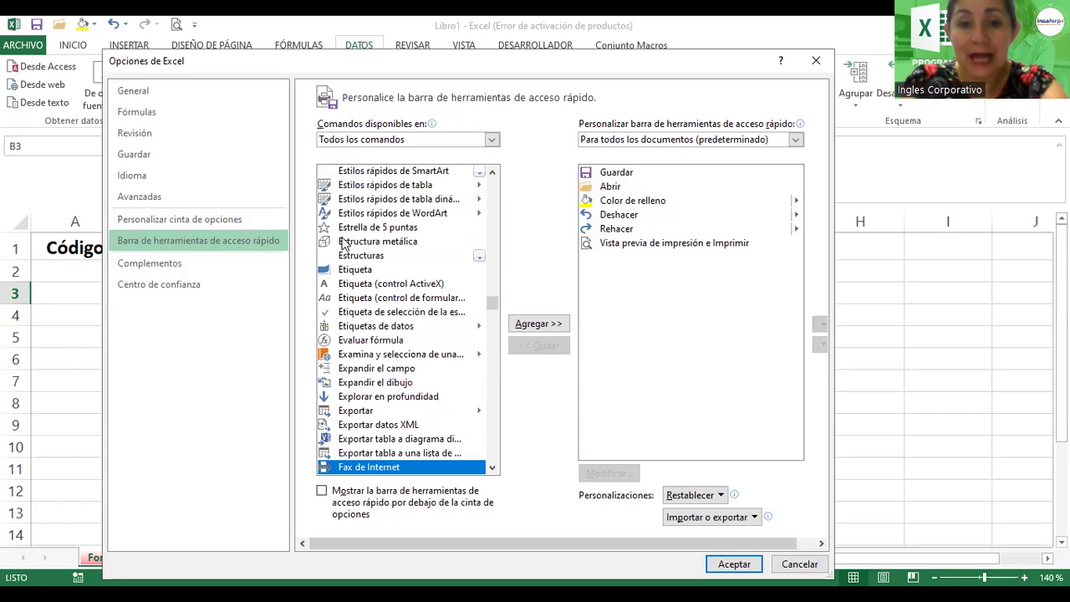
{"action": "key", "text": "Down"}
{"action": "key", "text": "Down"}
{"action": "key", "text": "Down"}
{"action": "key", "text": "Down"}
{"action": "key", "text": "Down"}
{"action": "key", "text": "Down"}
{"action": "key", "text": "Down"}
{"action": "key", "text": "Down"}
{"action": "key", "text": "Down"}
{"action": "key", "text": "Down"}
{"action": "key", "text": "Down"}
{"action": "key", "text": "Down"}
{"action": "key", "text": "Down"}
{"action": "key", "text": "Down"}
{"action": "key", "text": "Down"}
{"action": "key", "text": "Down"}
{"action": "key", "text": "Down"}
{"action": "key", "text": "Down"}
{"action": "key", "text": "Down"}
{"action": "key", "text": "Down"}
{"action": "key", "text": "Down"}
{"action": "key", "text": "Down"}
{"action": "key", "text": "Down"}
{"action": "key", "text": "Down"}
{"action": "key", "text": "Down"}
{"action": "key", "text": "Down"}
{"action": "key", "text": "Down"}
{"action": "key", "text": "Down"}
{"action": "key", "text": "Down"}
{"action": "key", "text": "Down"}
{"action": "key", "text": "Down"}
{"action": "key", "text": "Down"}
{"action": "key", "text": "Down"}
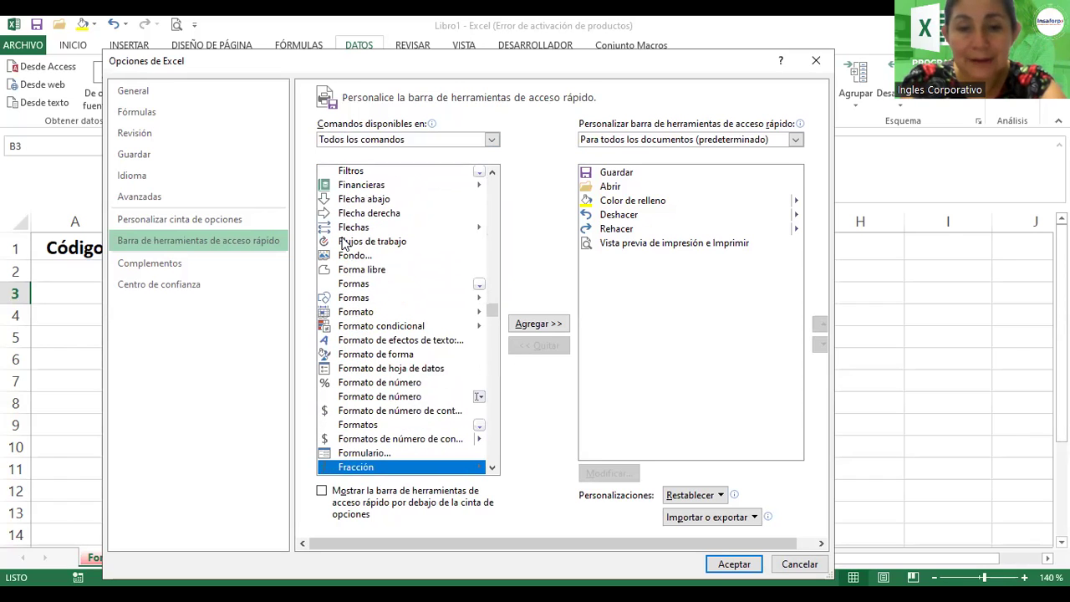
{"action": "key", "text": "Up"}
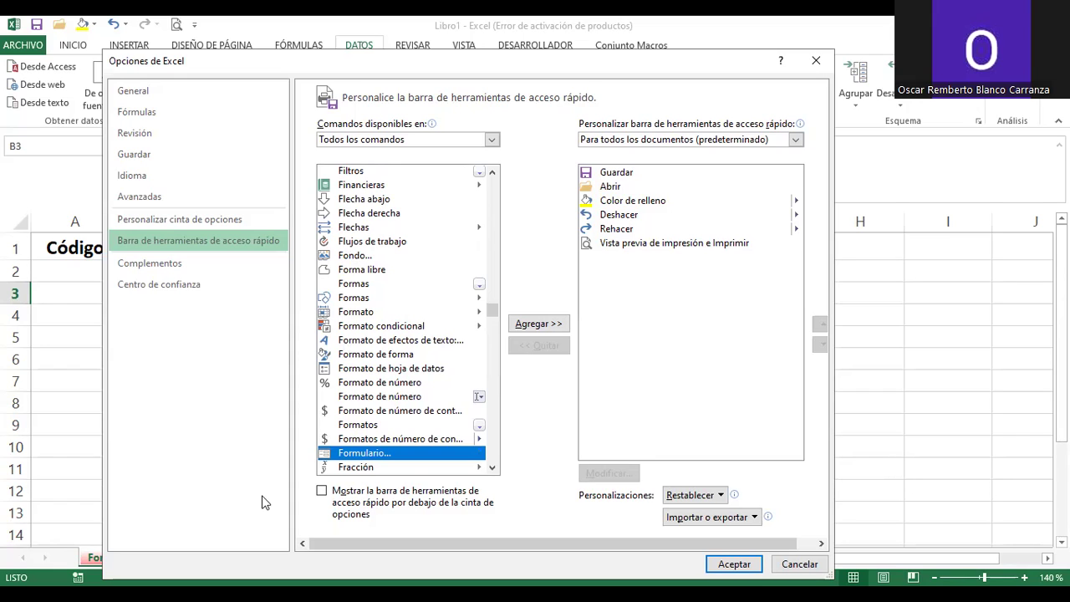
{"action": "left_click", "coordinate": [543, 326]}
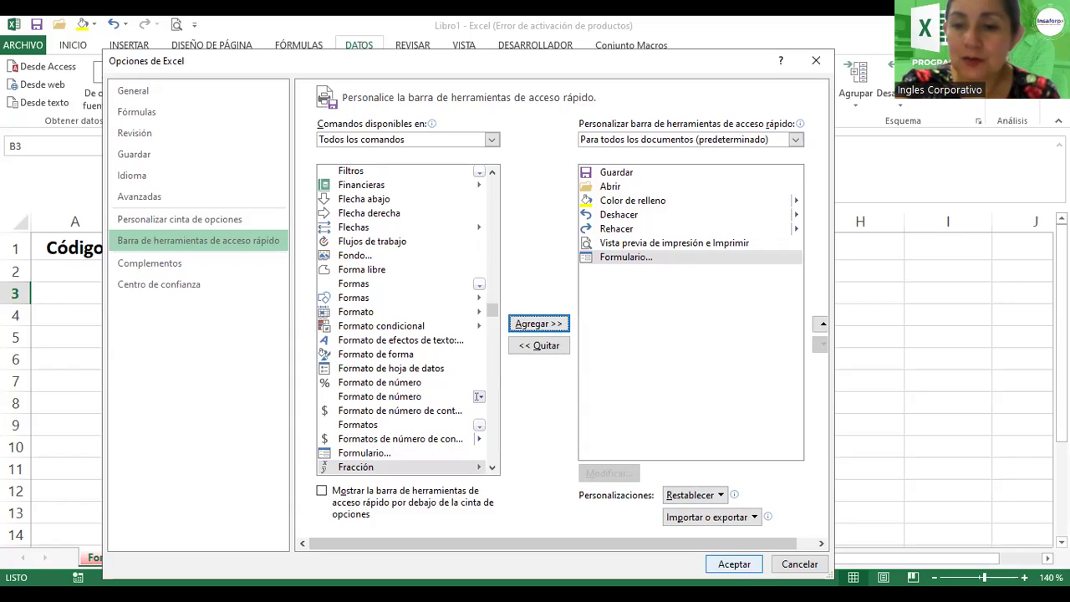
{"action": "left_click", "coordinate": [745, 567]}
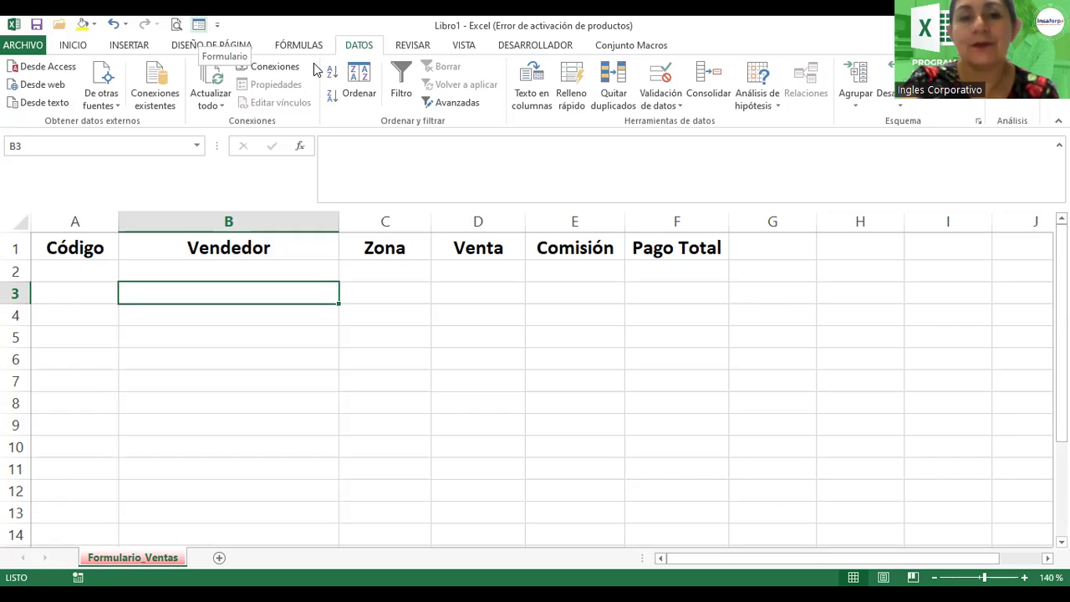
Step: Select cell B2, the first data cell under Vendedor
{"action": "left_click", "coordinate": [190, 276]}
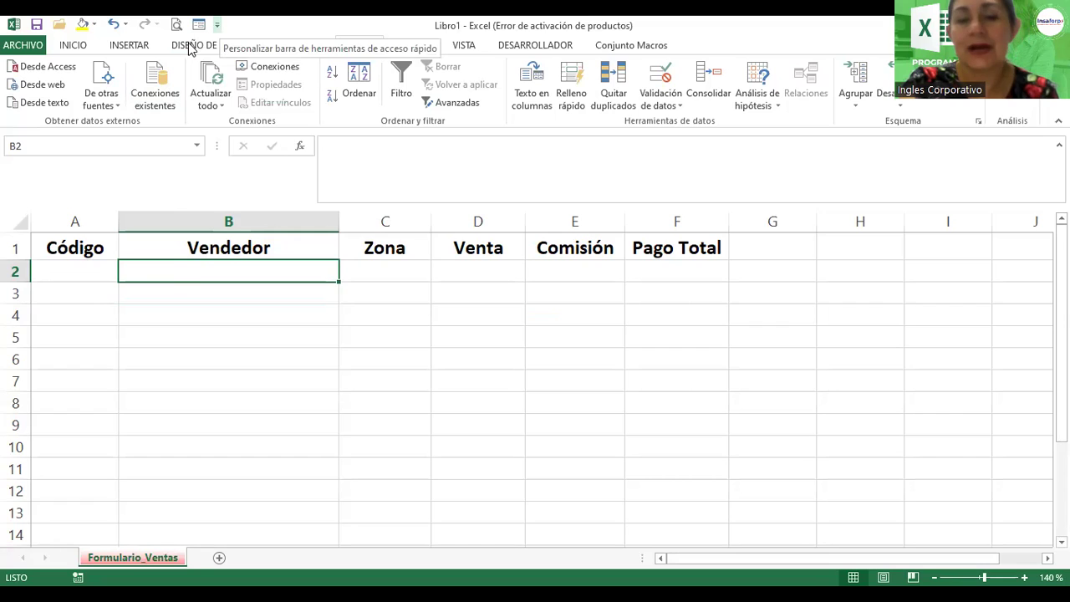
Step: In Quick Access Toolbar options, list Todos los comandos and locate Formulario... in it
{"action": "left_click", "coordinate": [217, 24]}
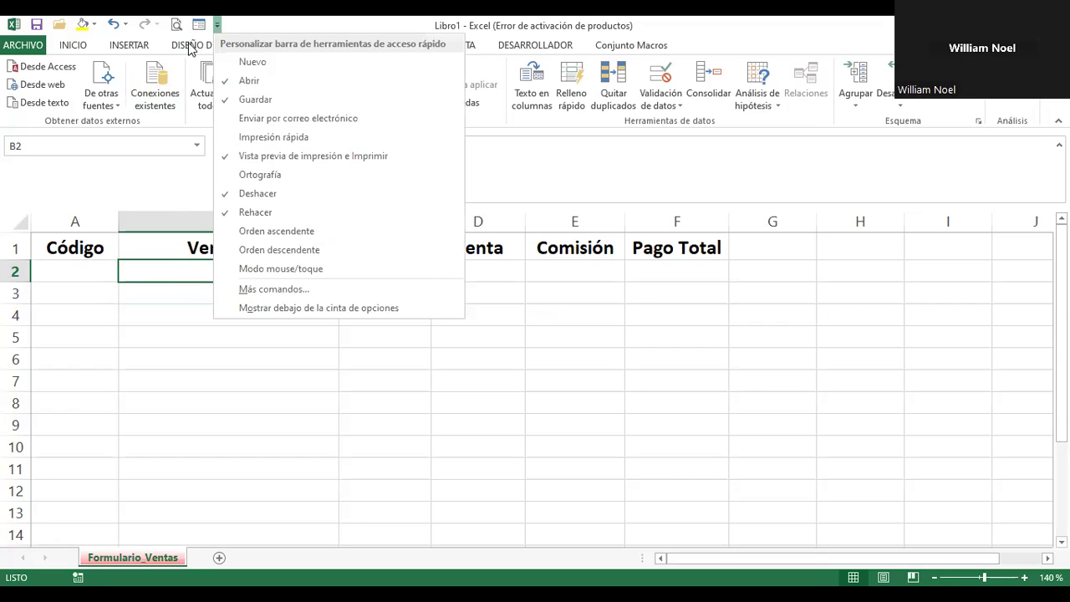
{"action": "left_click", "coordinate": [272, 289]}
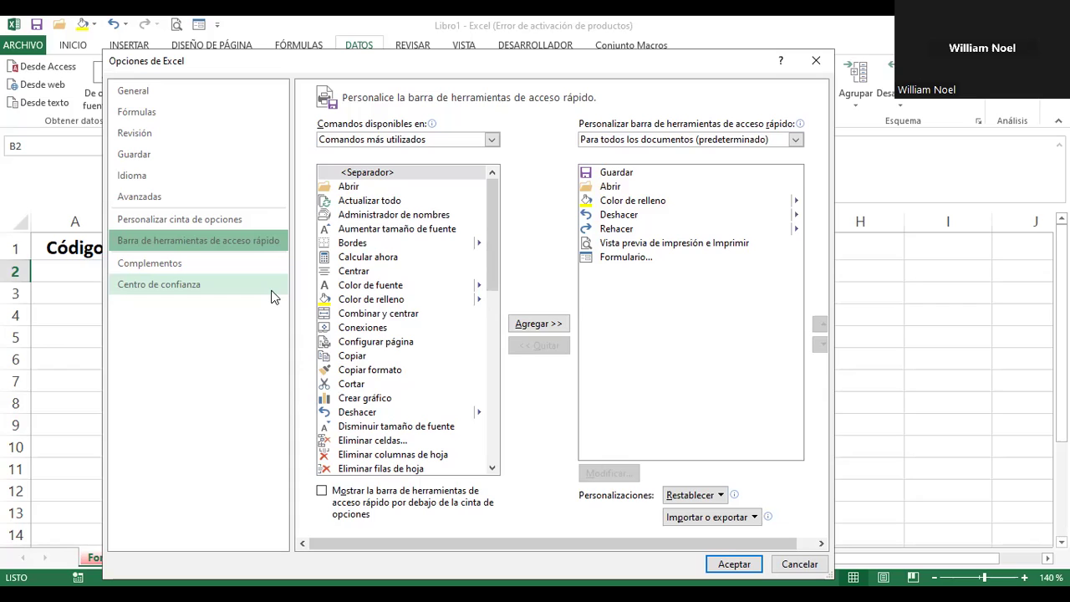
{"action": "left_click", "coordinate": [492, 141]}
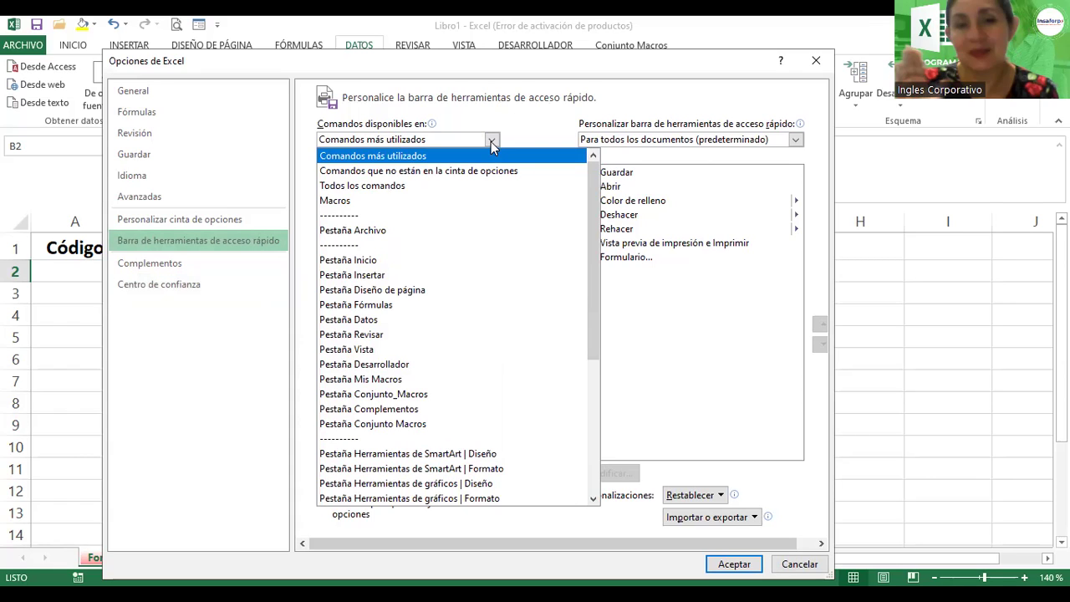
{"action": "left_click", "coordinate": [355, 185]}
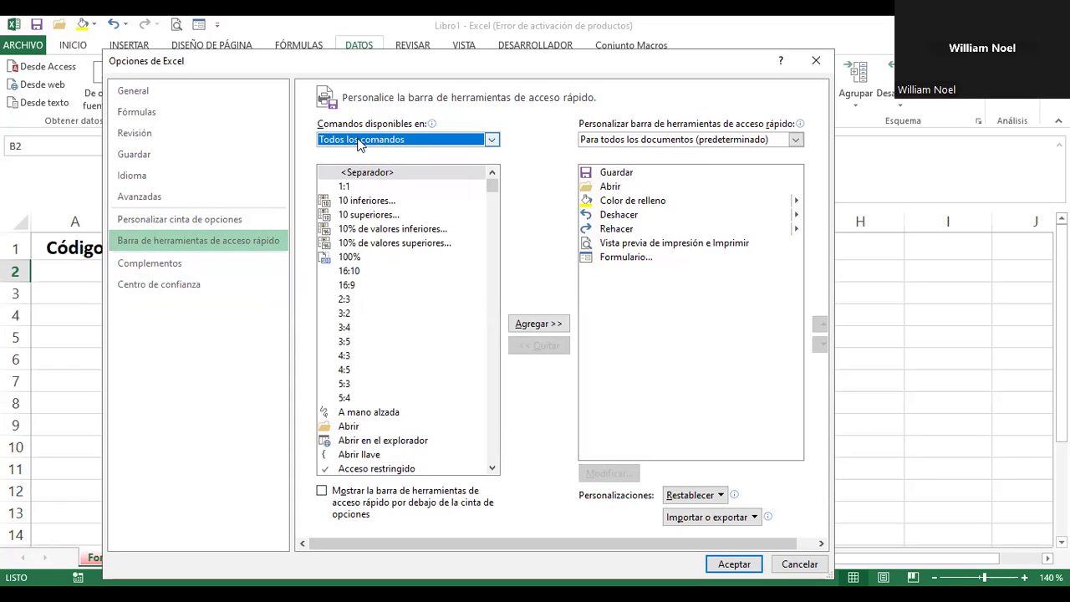
{"action": "left_click", "coordinate": [346, 343]}
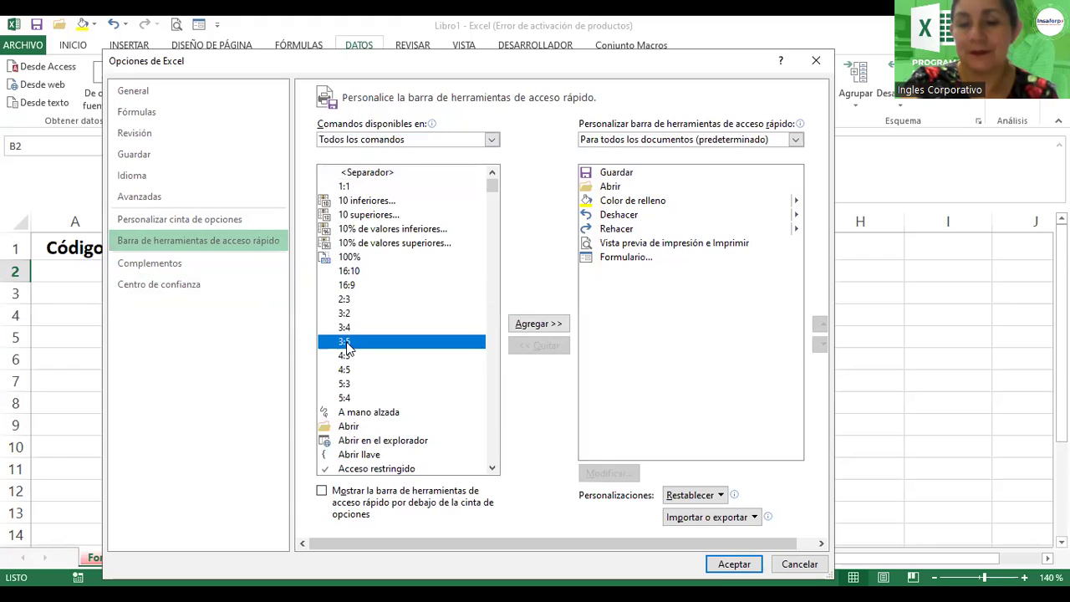
{"action": "left_click_drag", "start_coordinate": [491, 190], "coordinate": [493, 215]}
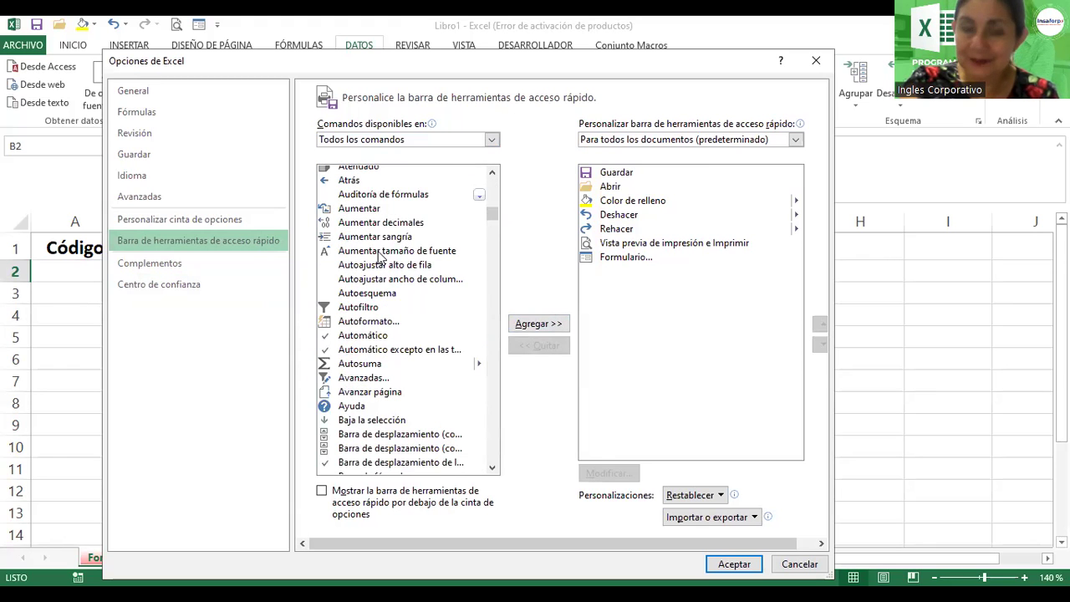
{"action": "left_click", "coordinate": [380, 253]}
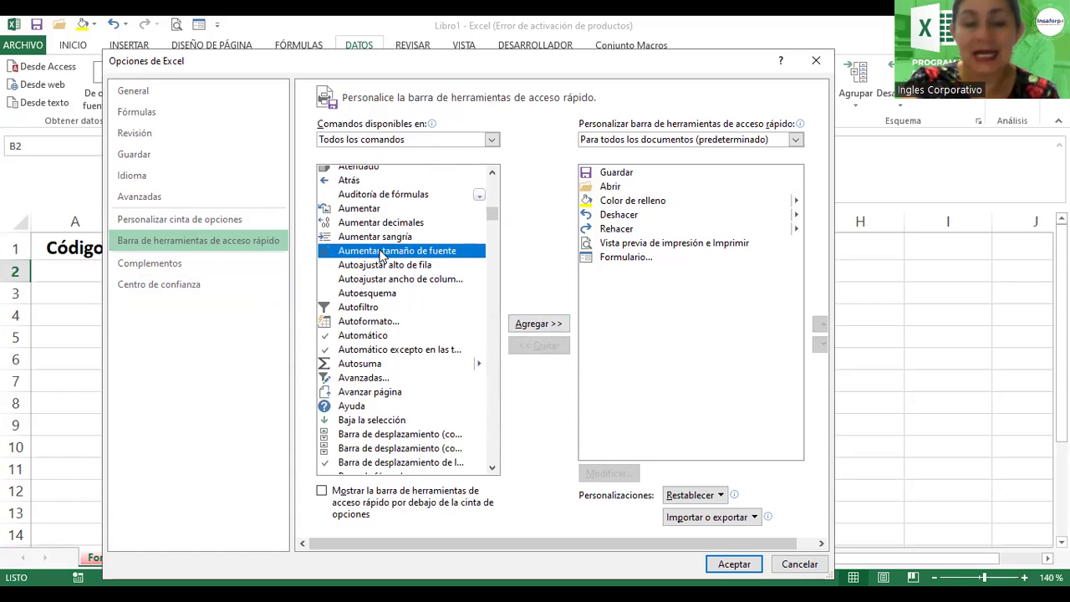
{"action": "key", "text": "f"}
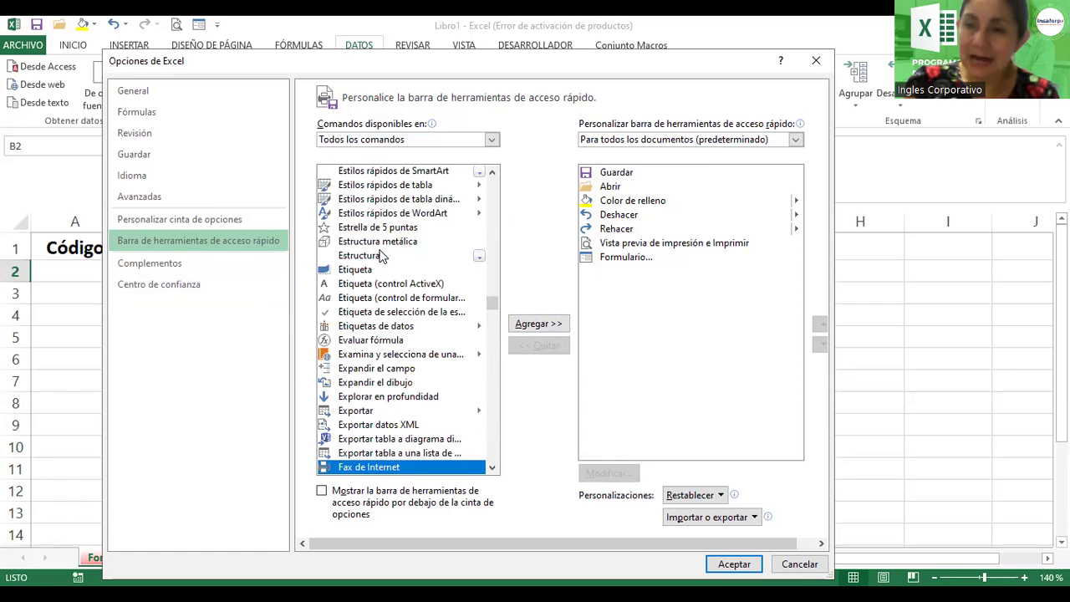
{"action": "key", "text": "Down"}
{"action": "key", "text": "Down"}
{"action": "key", "text": "Down"}
{"action": "key", "text": "Down"}
{"action": "key", "text": "Down"}
{"action": "key", "text": "Down"}
{"action": "key", "text": "Down"}
{"action": "key", "text": "Down"}
{"action": "key", "text": "Down"}
{"action": "key", "text": "Down"}
{"action": "key", "text": "Down"}
{"action": "key", "text": "Down"}
{"action": "key", "text": "Down"}
{"action": "key", "text": "Down"}
{"action": "key", "text": "Down"}
{"action": "key", "text": "Down"}
{"action": "key", "text": "Down"}
{"action": "key", "text": "Down"}
{"action": "key", "text": "Down"}
{"action": "key", "text": "Down"}
{"action": "key", "text": "Down"}
{"action": "key", "text": "Down"}
{"action": "key", "text": "Down"}
{"action": "key", "text": "Down"}
{"action": "key", "text": "Down"}
{"action": "key", "text": "Down"}
{"action": "key", "text": "Down"}
{"action": "key", "text": "Down"}
{"action": "key", "text": "Down"}
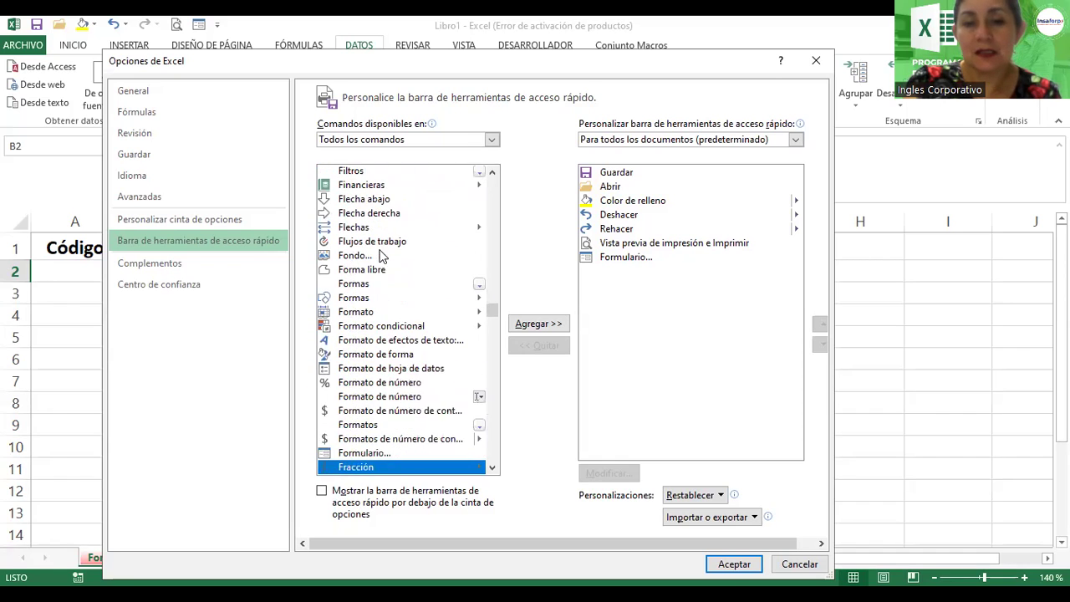
{"action": "key", "text": "Down"}
{"action": "key", "text": "Up"}
{"action": "key", "text": "Up"}
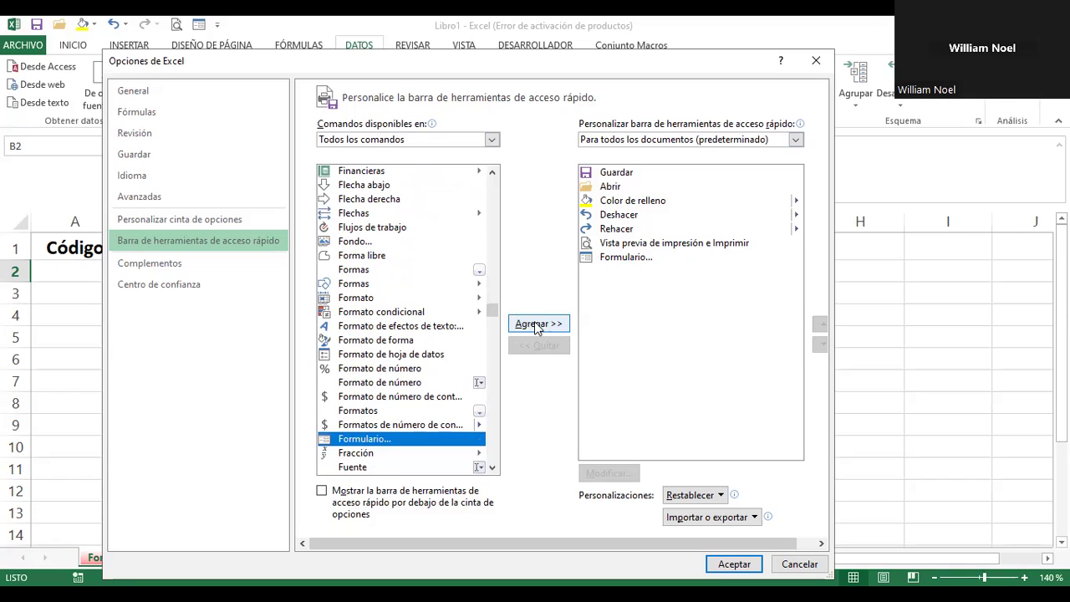
Step: Close Excel Options, select header cell B1 and launch the Formulario data form
{"action": "left_click", "coordinate": [826, 565]}
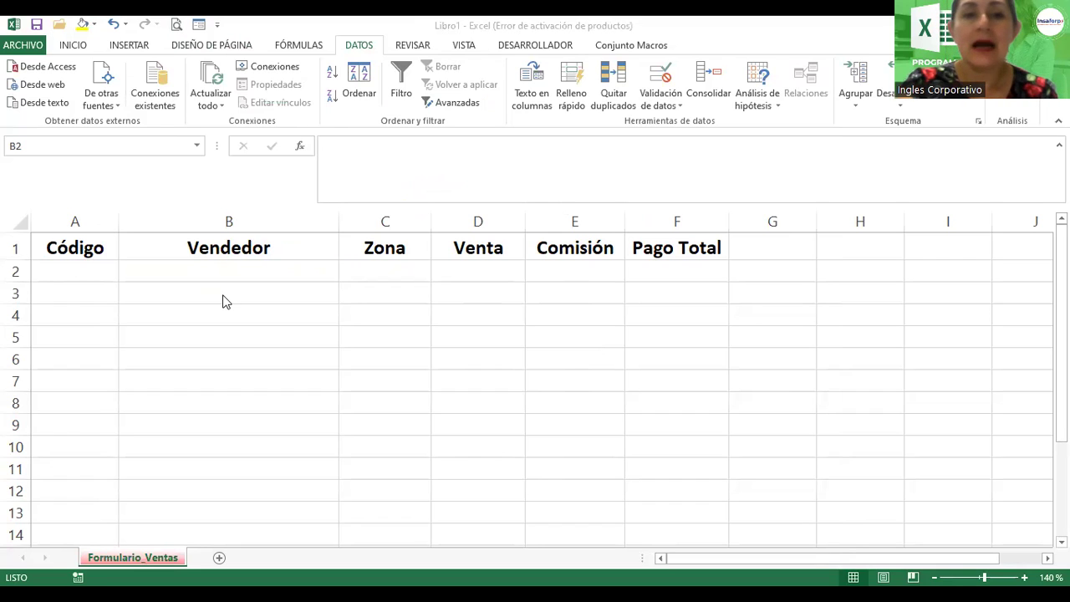
{"action": "left_click", "coordinate": [221, 261]}
{"action": "left_click", "coordinate": [226, 248]}
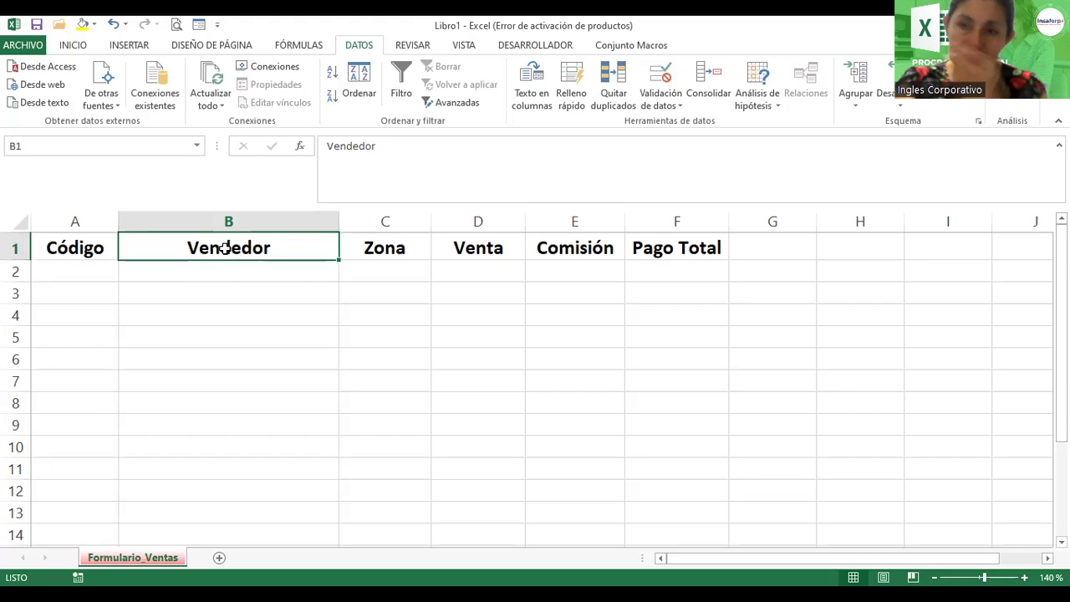
{"action": "left_click", "coordinate": [228, 55]}
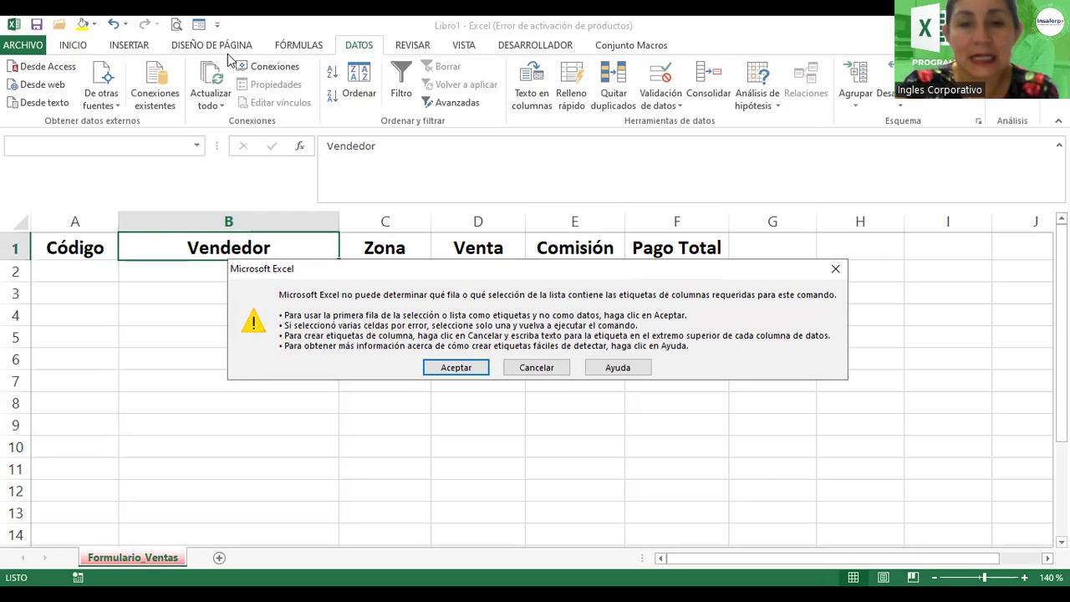
Step: Use the header row as labels and enter sale 1020 with the seller's name, Sur, 500 and 10%
{"action": "left_click", "coordinate": [438, 370]}
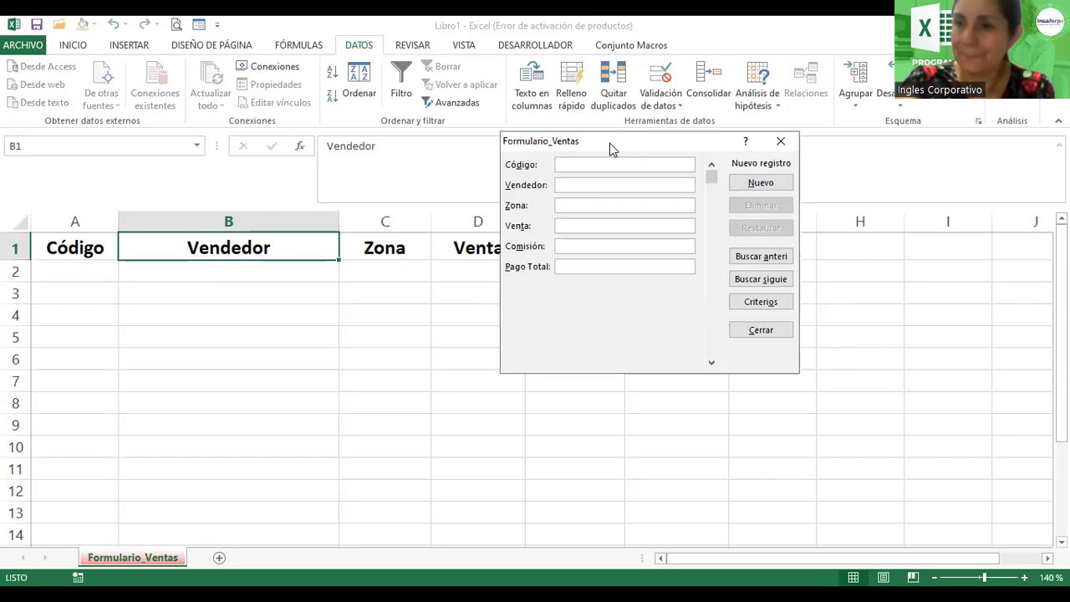
{"action": "left_click_drag", "start_coordinate": [610, 148], "coordinate": [373, 284]}
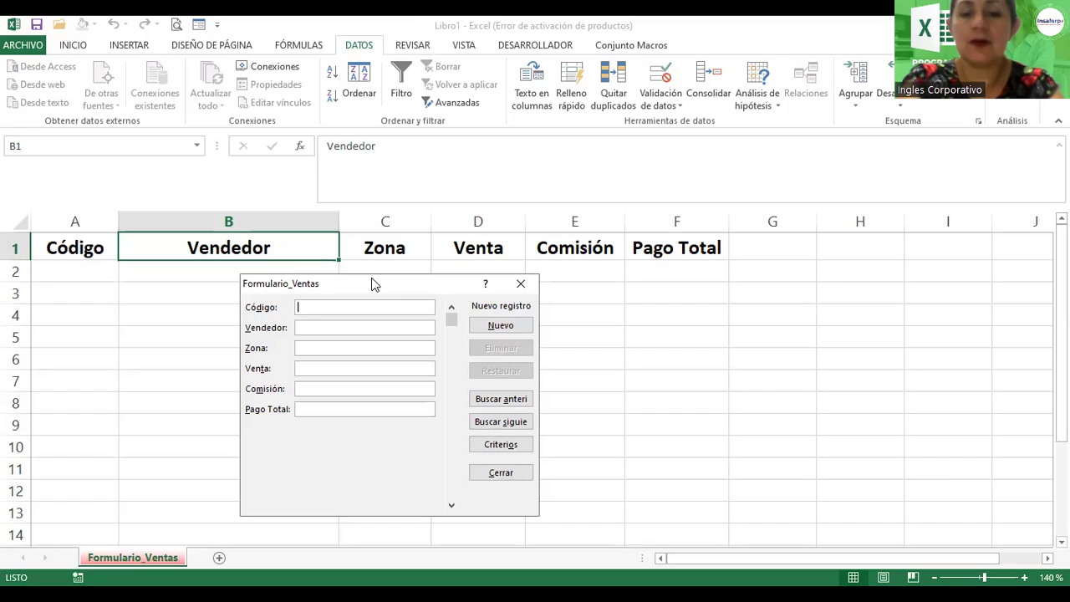
{"action": "type", "text": "1020"}
{"action": "key", "text": "Tab"}
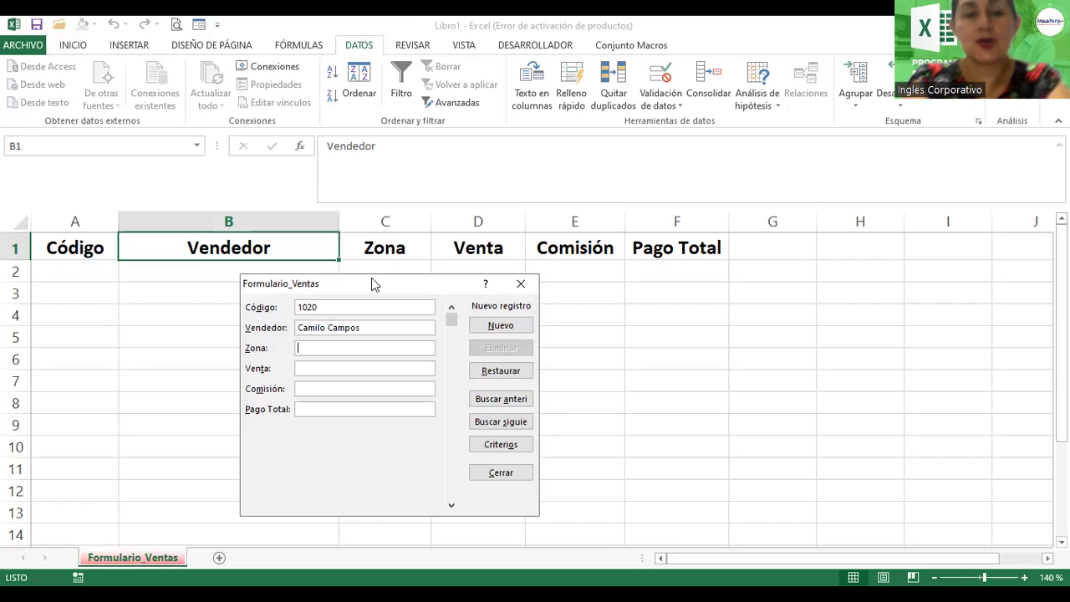
{"action": "type", "text": "Sur"}
{"action": "key", "text": "Tab"}
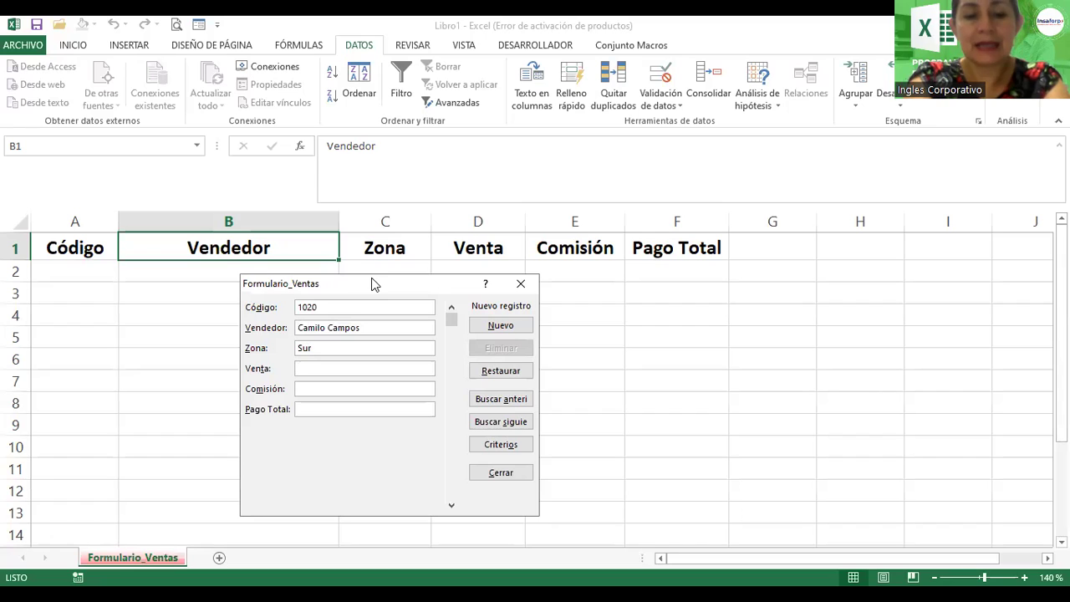
{"action": "type", "text": "500"}
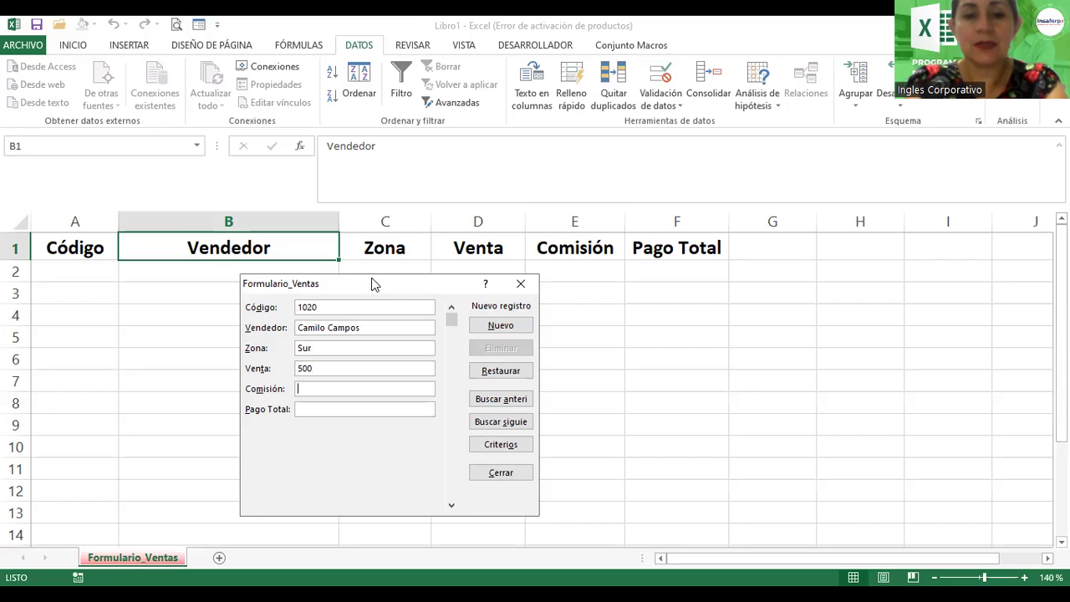
{"action": "key", "text": "Tab"}
{"action": "type", "text": "10%"}
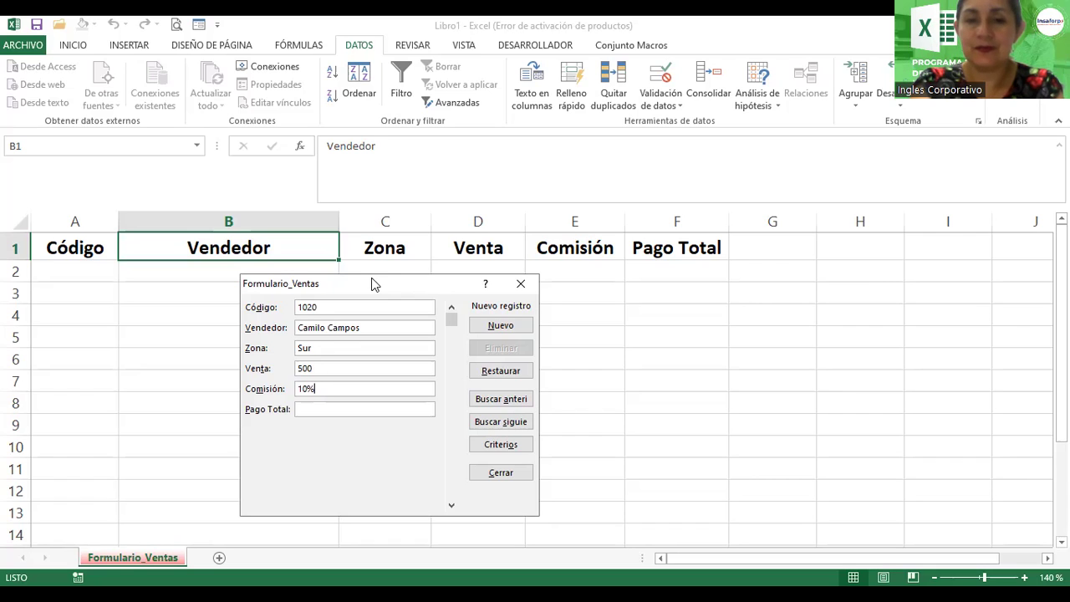
Step: Store sale 1020 into row 2 with Nuevo and move the form aside to view it
{"action": "left_click", "coordinate": [486, 330]}
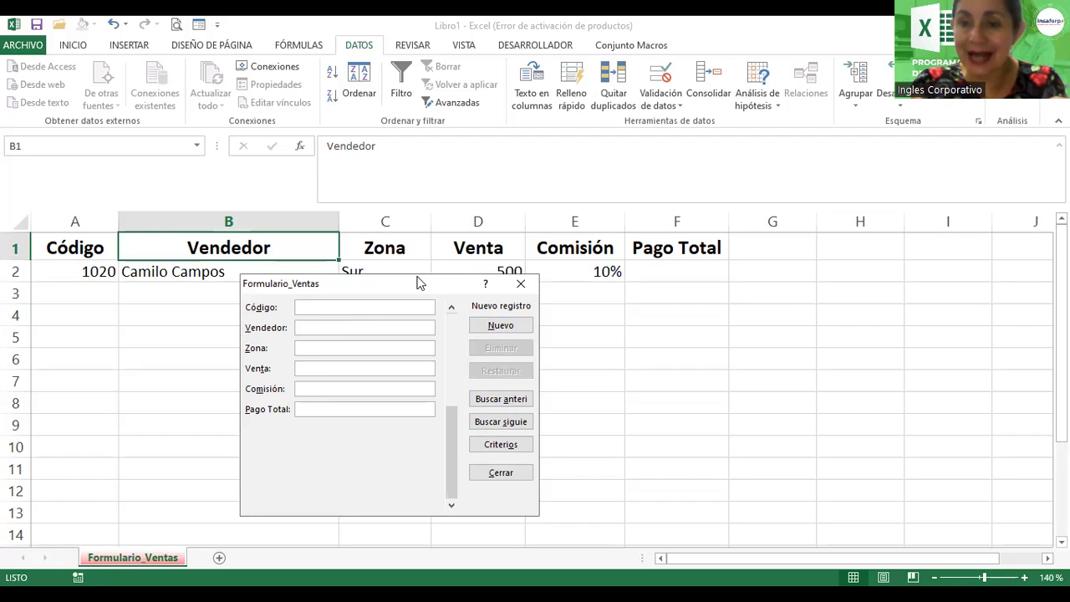
{"action": "left_click_drag", "start_coordinate": [418, 283], "coordinate": [852, 226]}
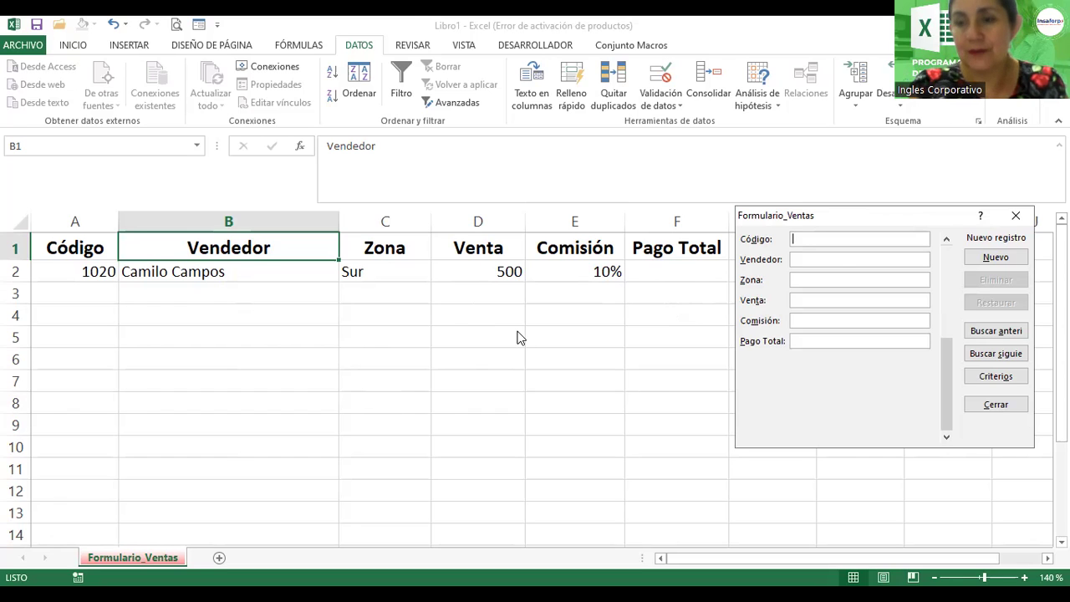
Step: Close the data form and move the Pago Total header from F1 to G1
{"action": "left_click", "coordinate": [1015, 215]}
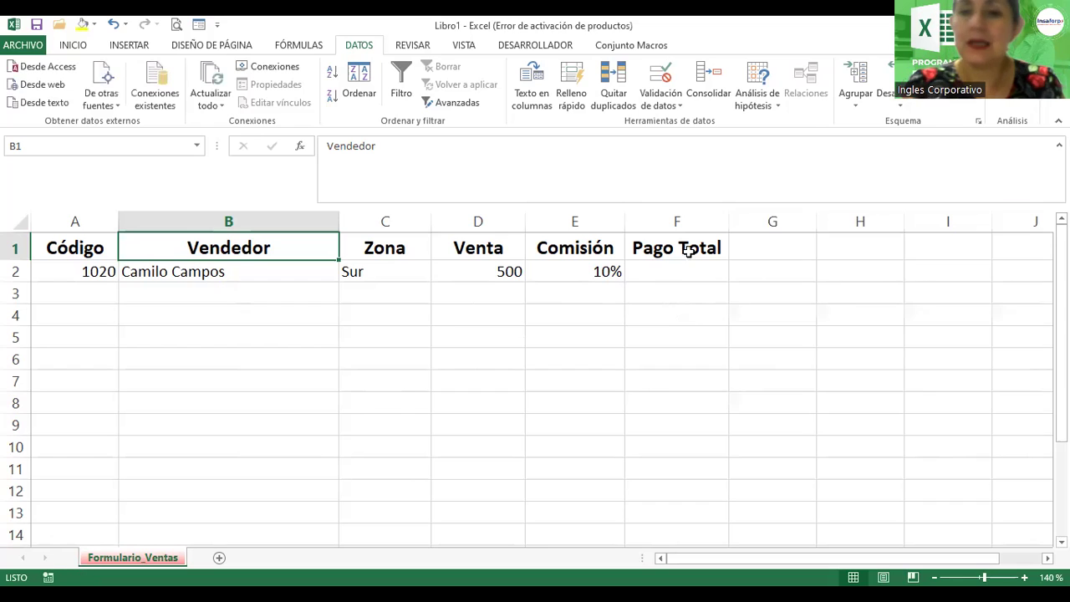
{"action": "left_click", "coordinate": [670, 268]}
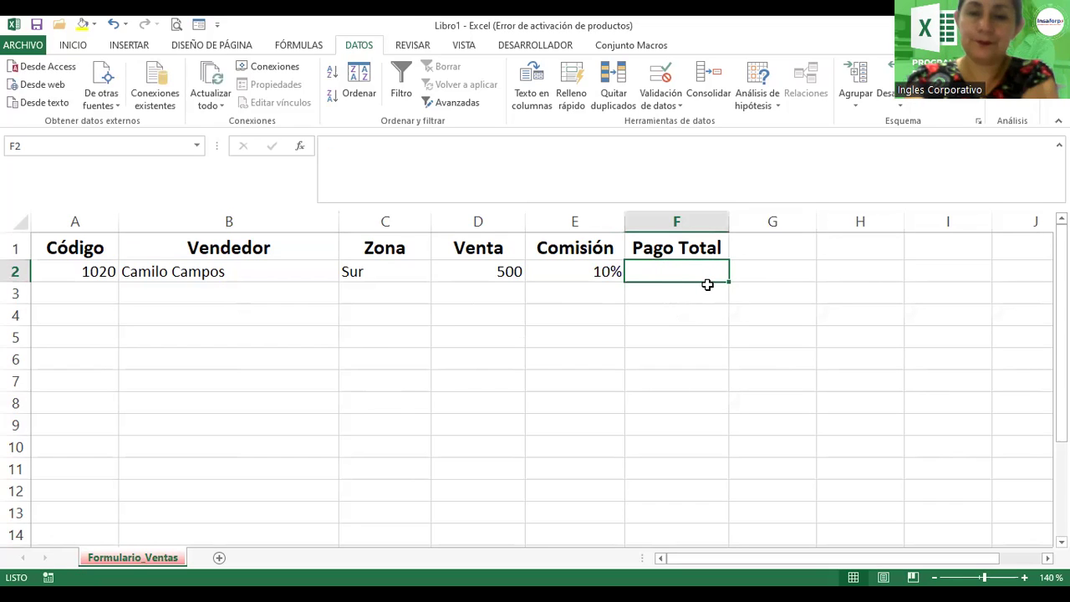
{"action": "left_click", "coordinate": [683, 254]}
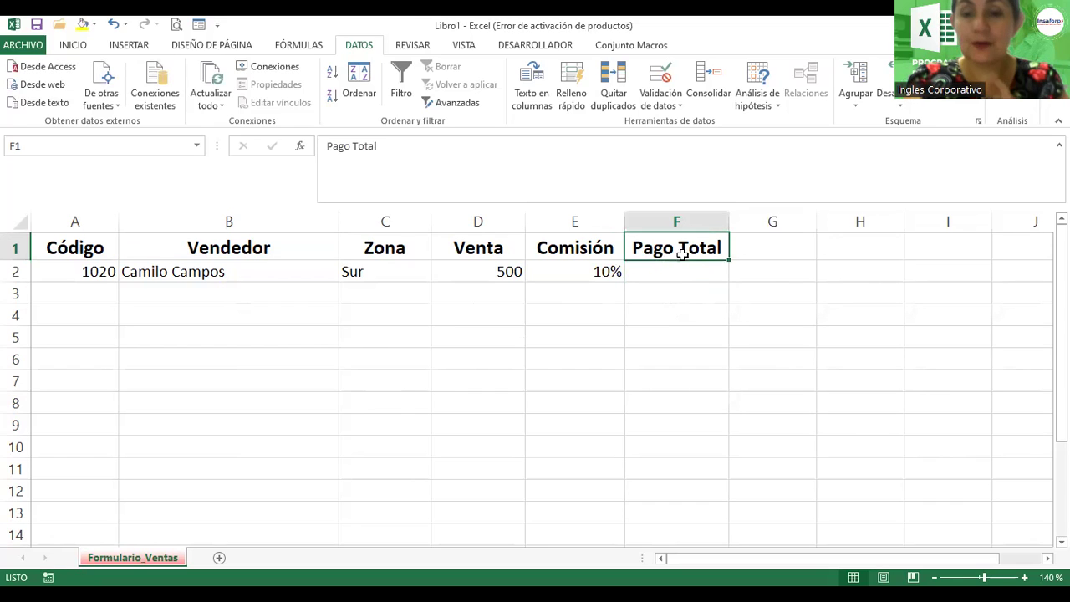
{"action": "left_click_drag", "start_coordinate": [683, 260], "coordinate": [786, 255]}
{"action": "left_click", "coordinate": [674, 248]}
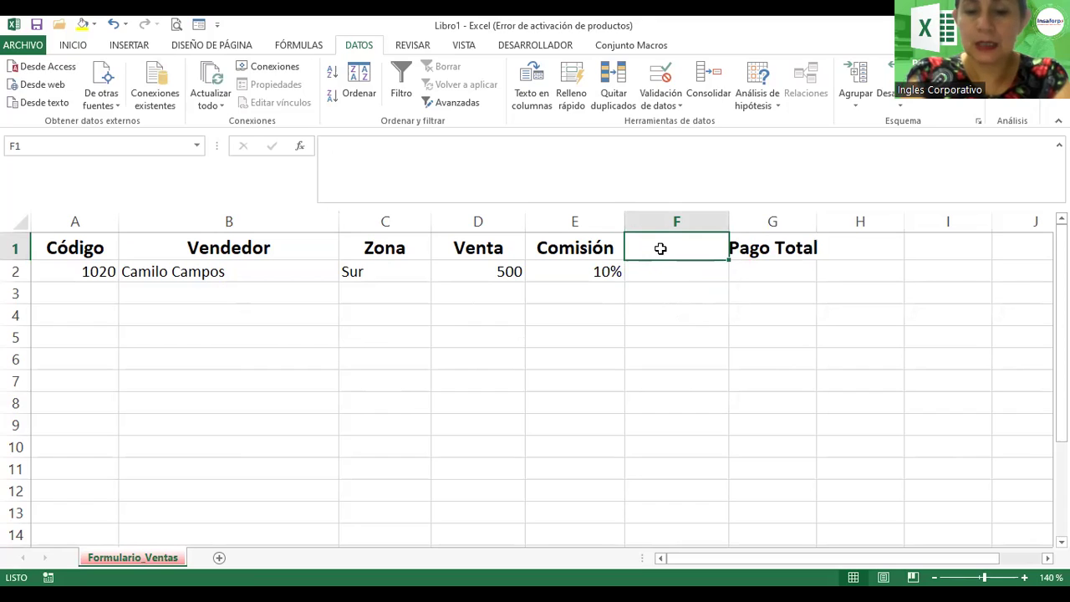
Step: Rename header E1 to Porcentaje and enter Comisión as the header in F1
{"action": "type", "text": "Pago"}
{"action": "key", "text": "BackSpace"}
{"action": "key", "text": "BackSpace"}
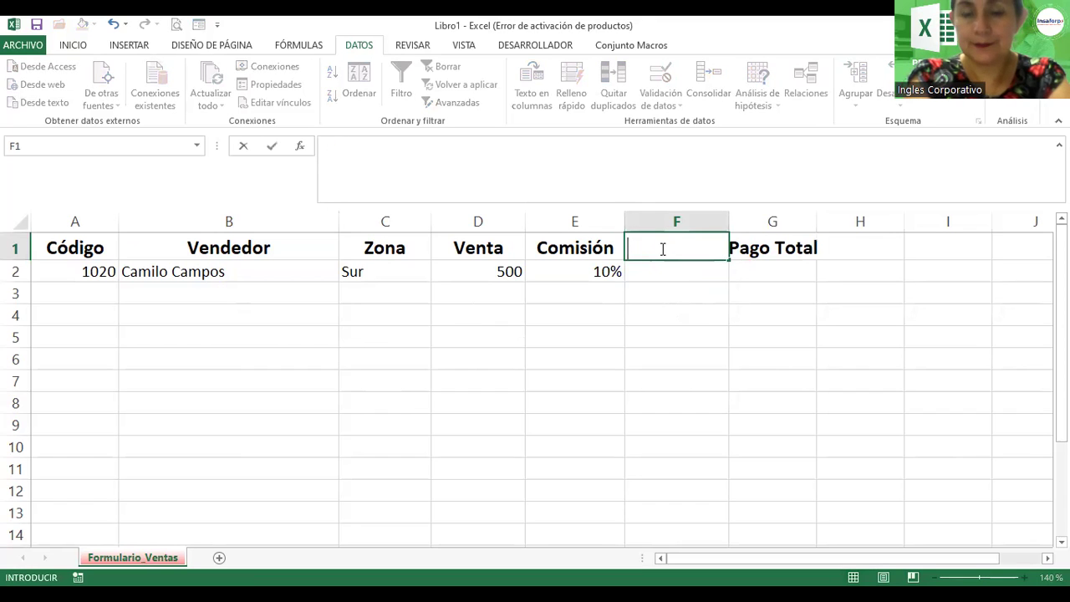
{"action": "key", "text": "Left"}
{"action": "type", "text": "Porcentaje"}
{"action": "left_click", "coordinate": [661, 248]}
{"action": "type", "text": "Comsi"}
{"action": "key", "text": "BackSpace"}
{"action": "key", "text": "BackSpace"}
{"action": "type", "text": "isión"}
{"action": "key", "text": "Return"}
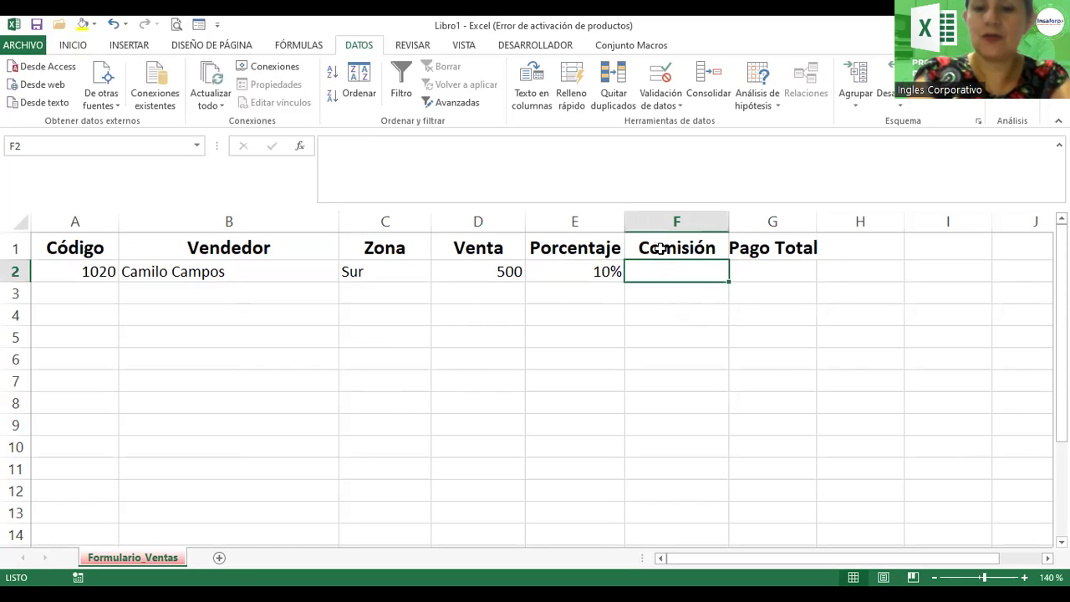
Step: Enter the commission formula =D2*E2 in F2, giving 50
{"action": "type", "text": "="}
{"action": "left_click", "coordinate": [493, 270]}
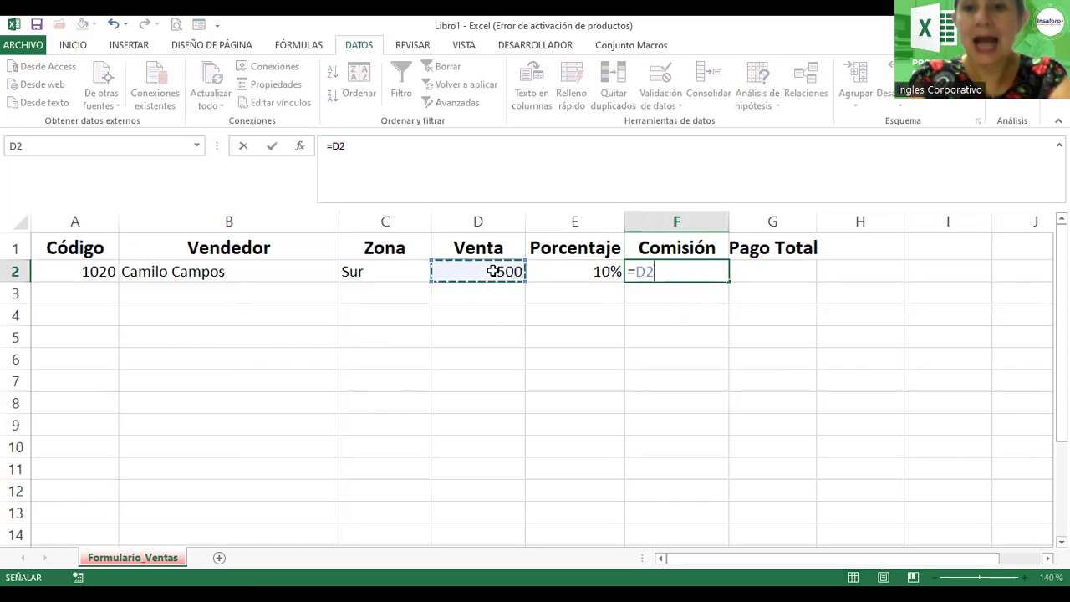
{"action": "type", "text": "*"}
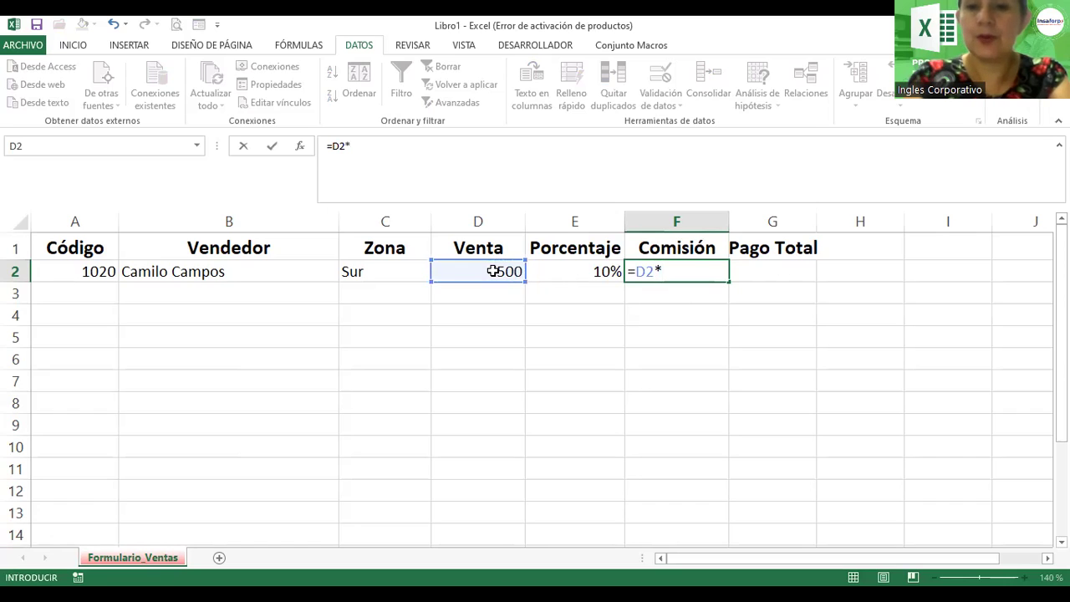
{"action": "left_click", "coordinate": [548, 276]}
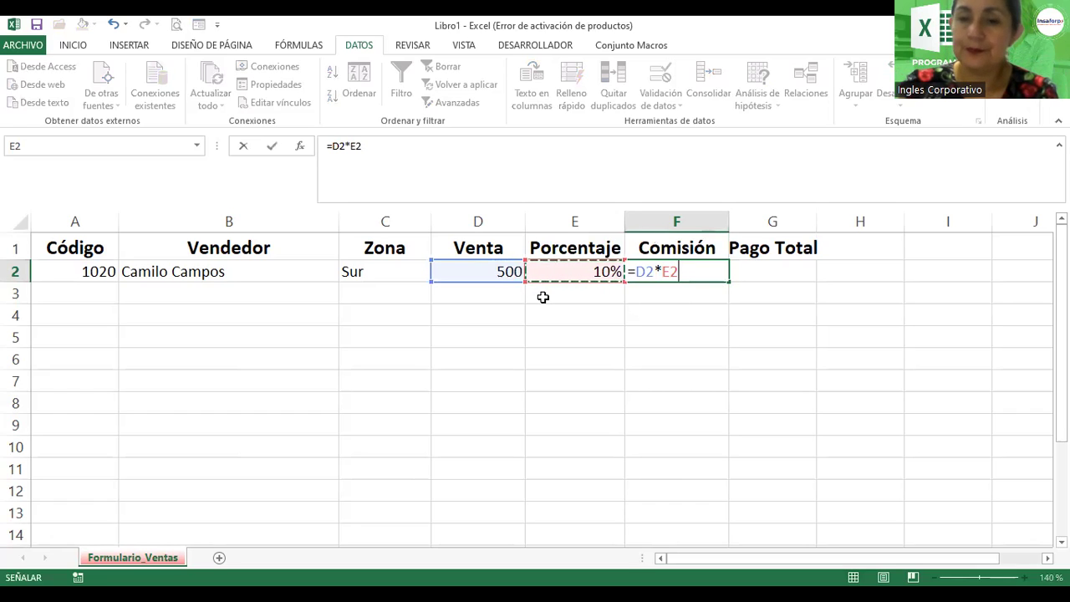
{"action": "key", "text": "Return"}
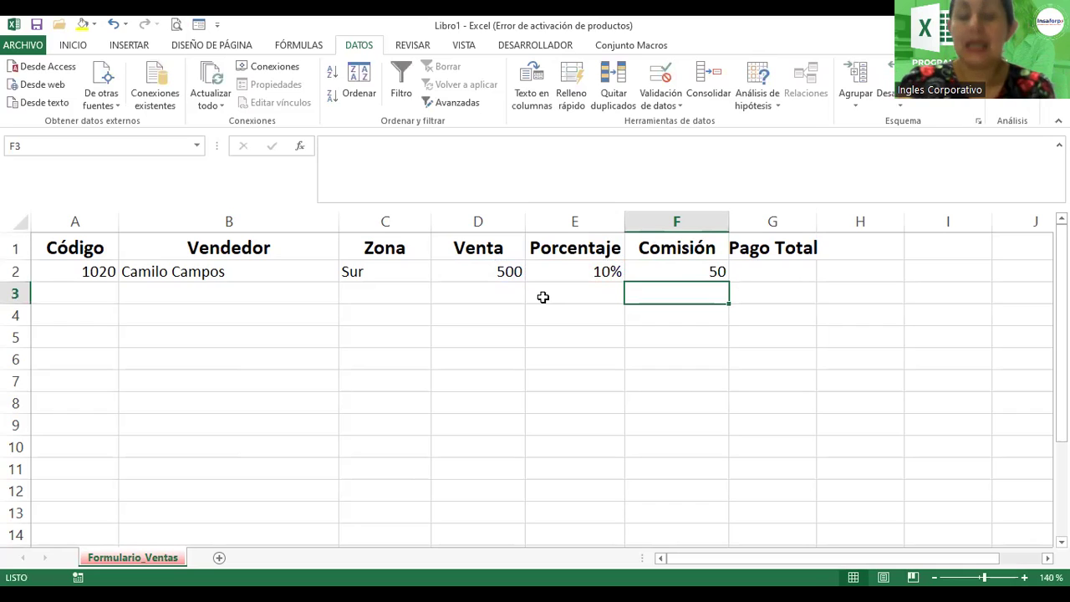
Step: Enter the Pago Total formula =D2+F2 in G2, giving 550
{"action": "left_click", "coordinate": [771, 271]}
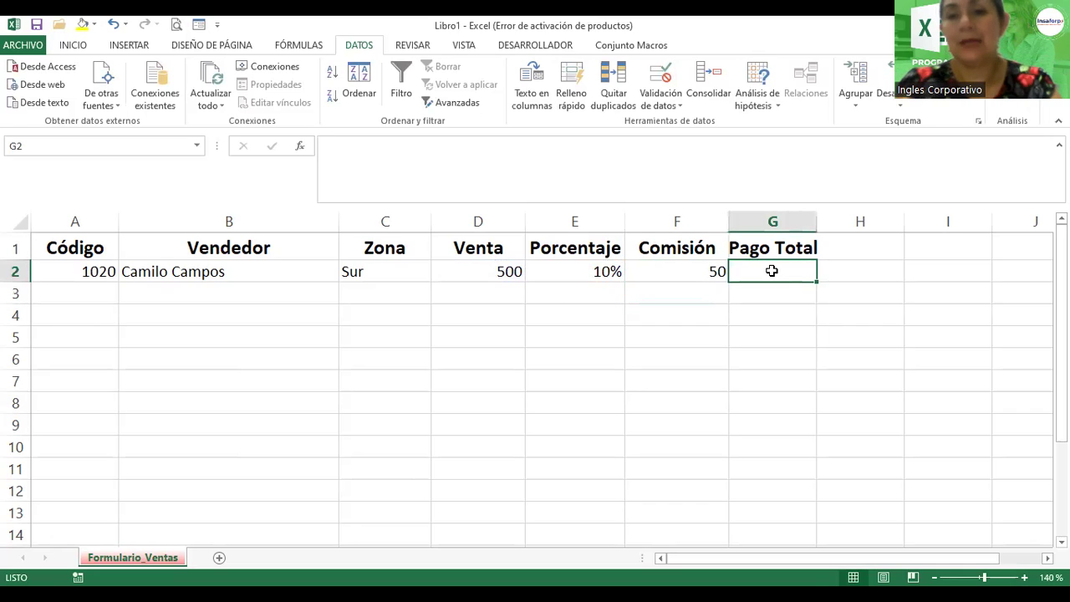
{"action": "type", "text": "="}
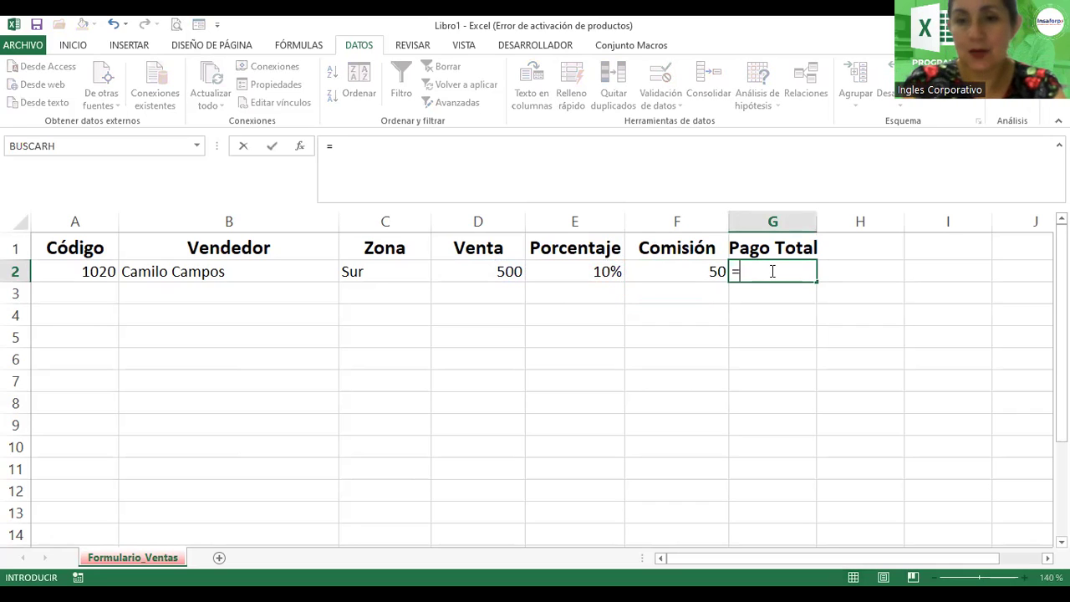
{"action": "left_click", "coordinate": [452, 271]}
{"action": "type", "text": "+"}
{"action": "left_click", "coordinate": [690, 277]}
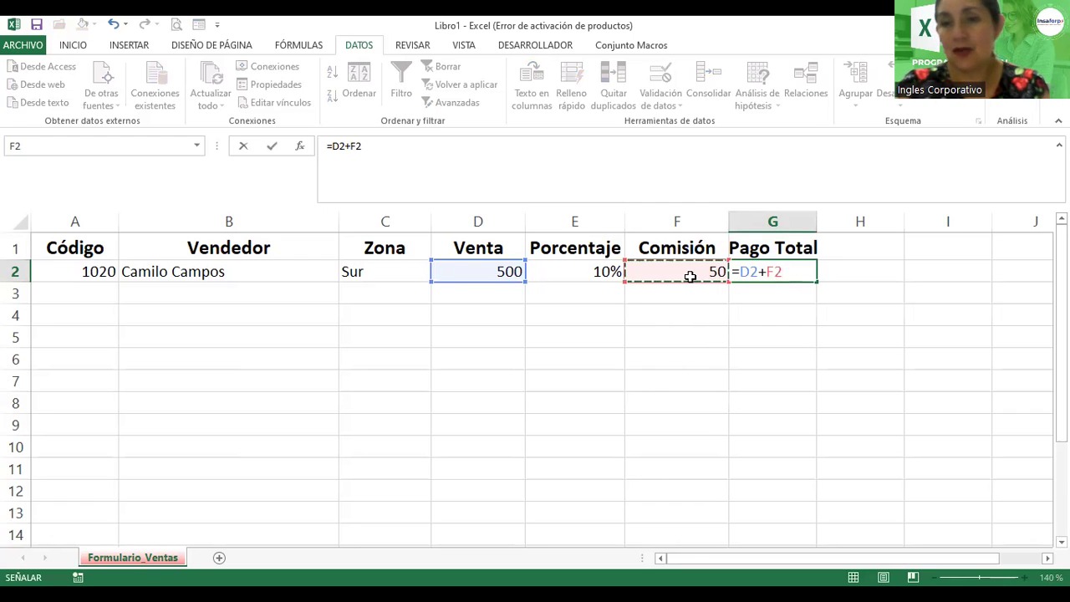
{"action": "key", "text": "ctrl+Return"}
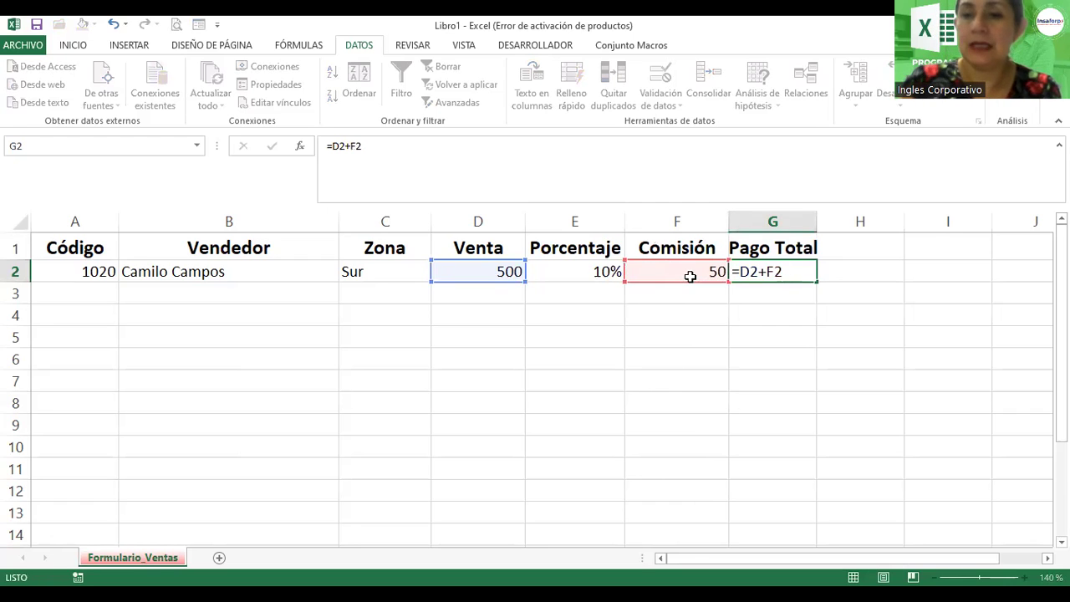
{"action": "key", "text": "Return"}
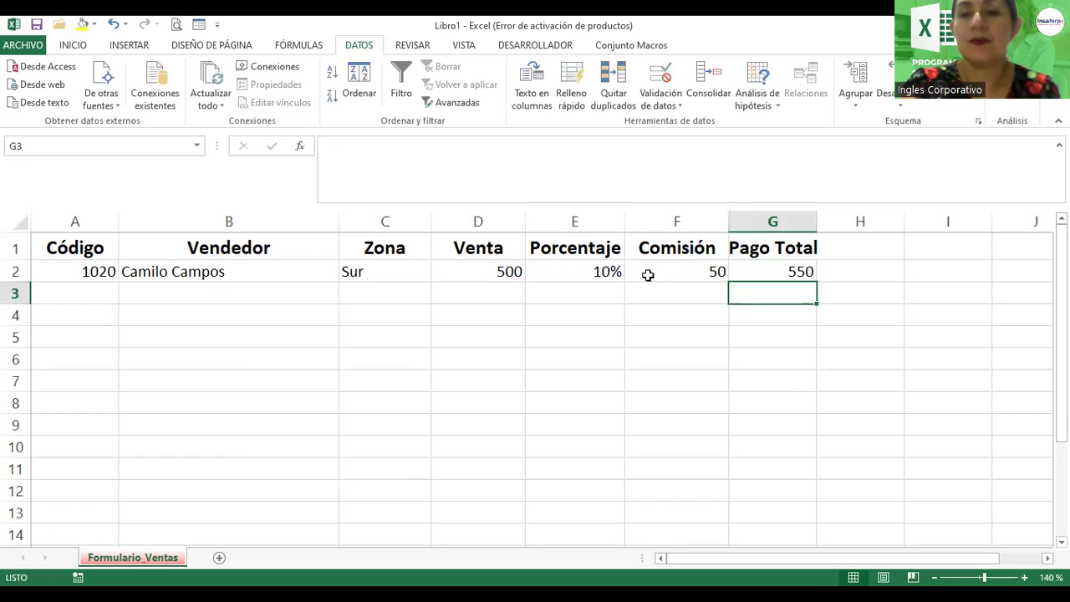
{"action": "left_click", "coordinate": [643, 271]}
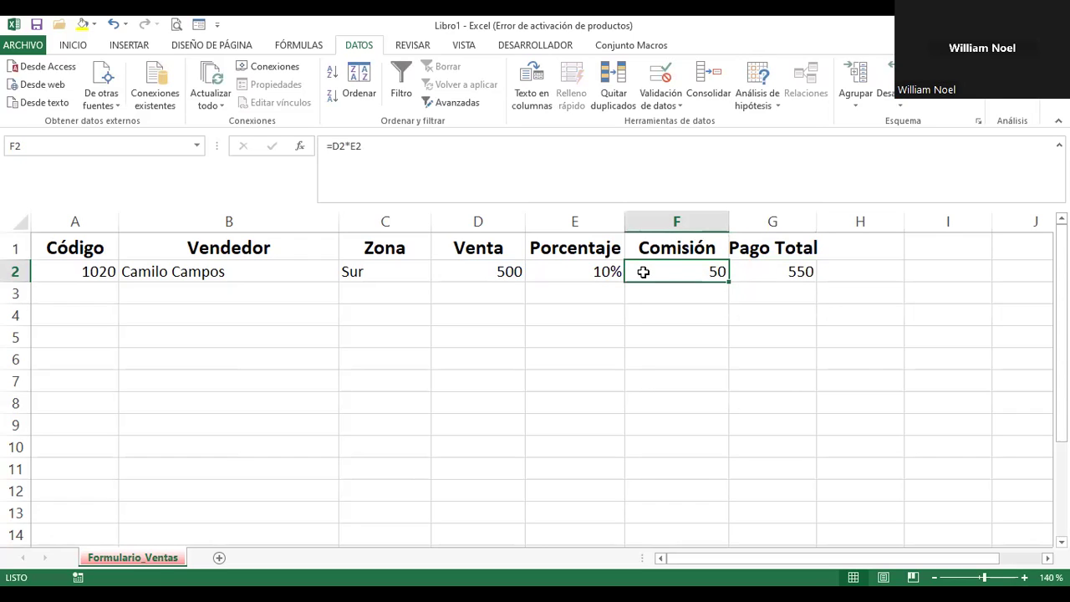
Step: Put F2 into edit mode to display =D2*E2 with its colour-coded D2 and E2 references
{"action": "double_click", "coordinate": [642, 271]}
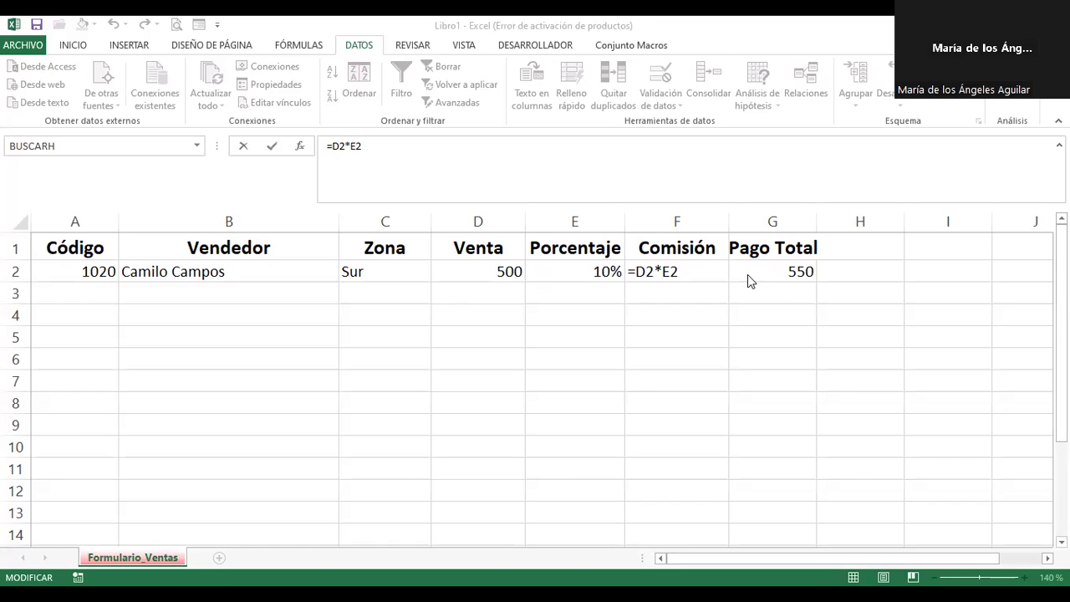
Step: Review the =D2*E2 formula in F2 and confirm it unchanged so F2 shows 50
{"action": "double_click", "coordinate": [697, 271]}
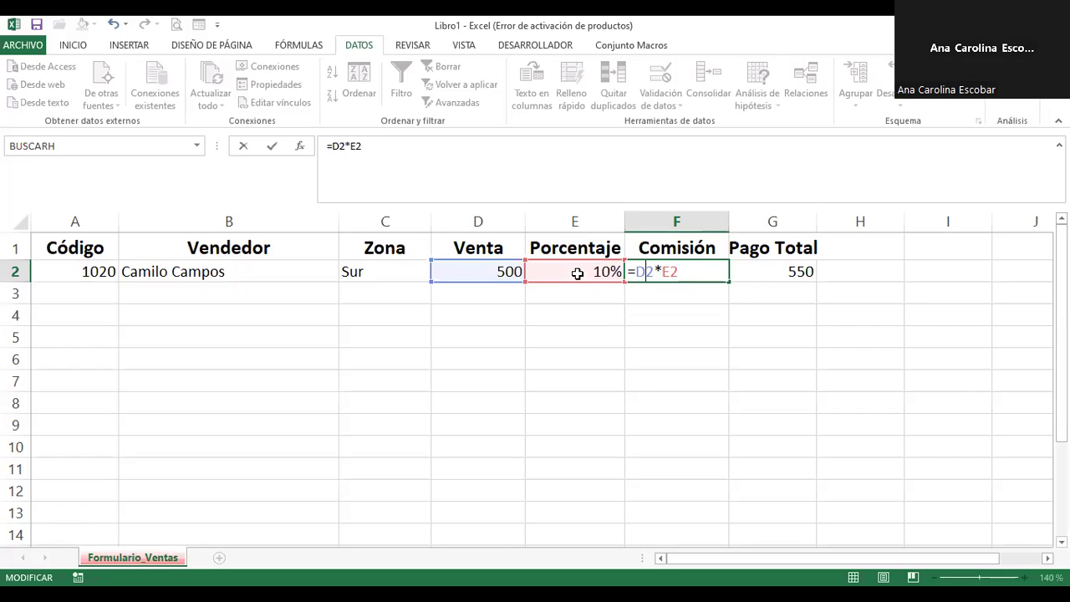
{"action": "key", "text": "Return"}
{"action": "left_click", "coordinate": [669, 271]}
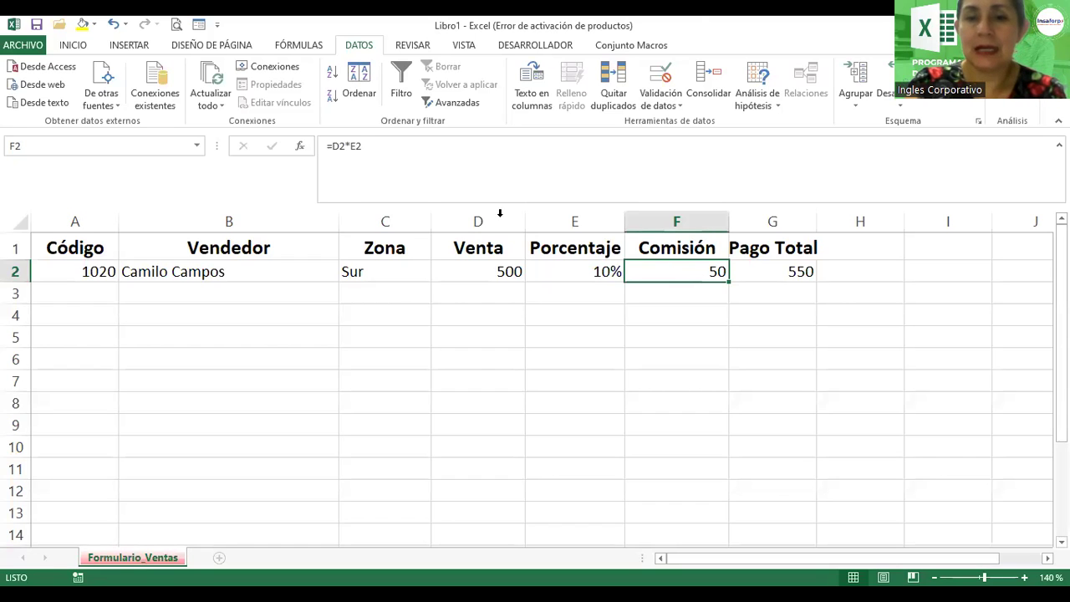
{"action": "left_click", "coordinate": [199, 28]}
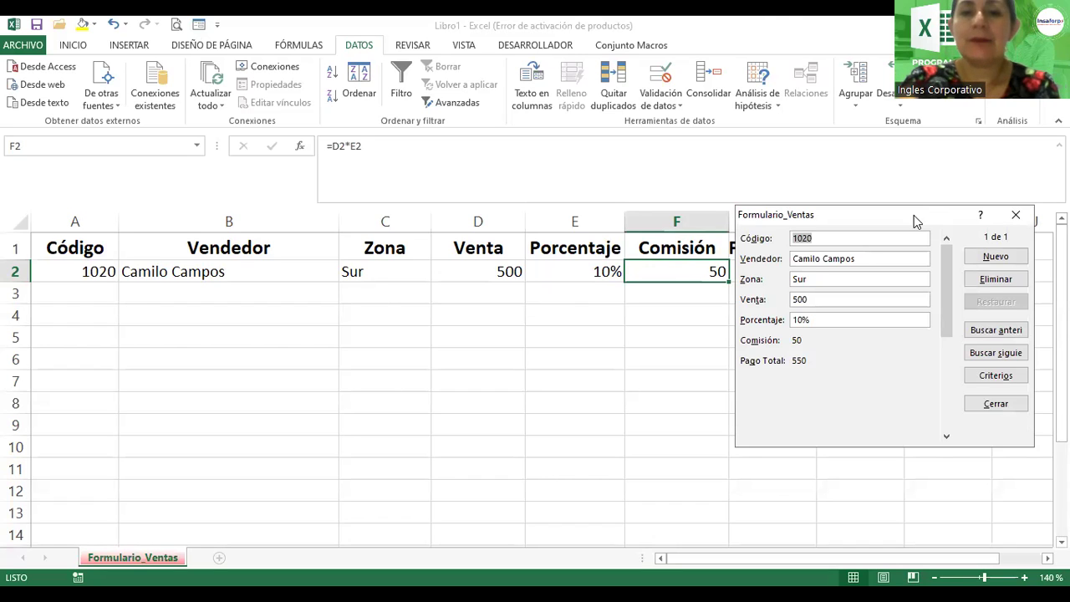
{"action": "left_click_drag", "start_coordinate": [914, 220], "coordinate": [473, 298]}
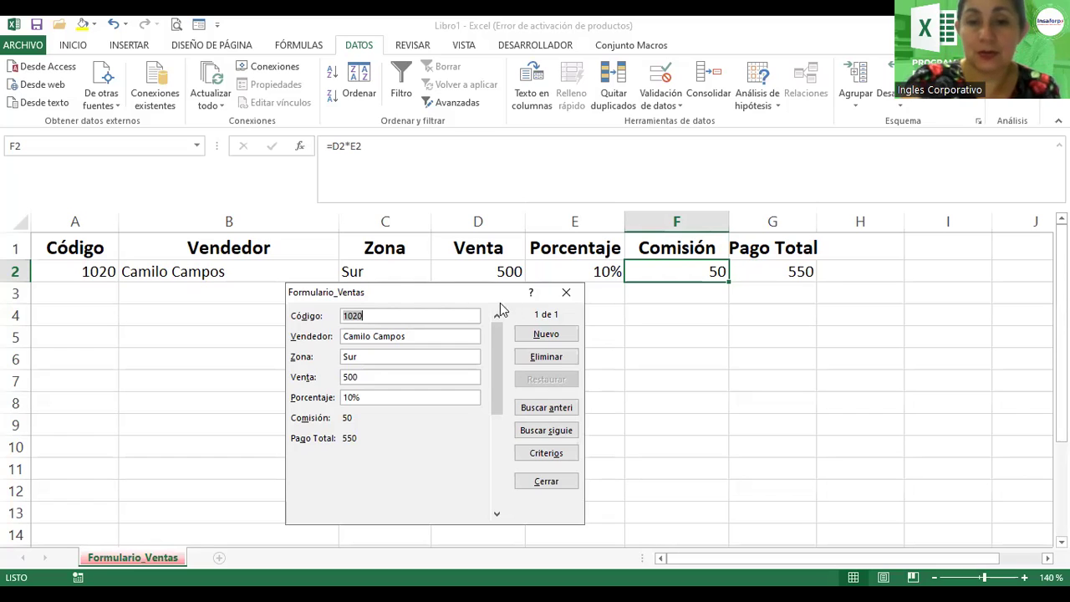
{"action": "left_click", "coordinate": [566, 289]}
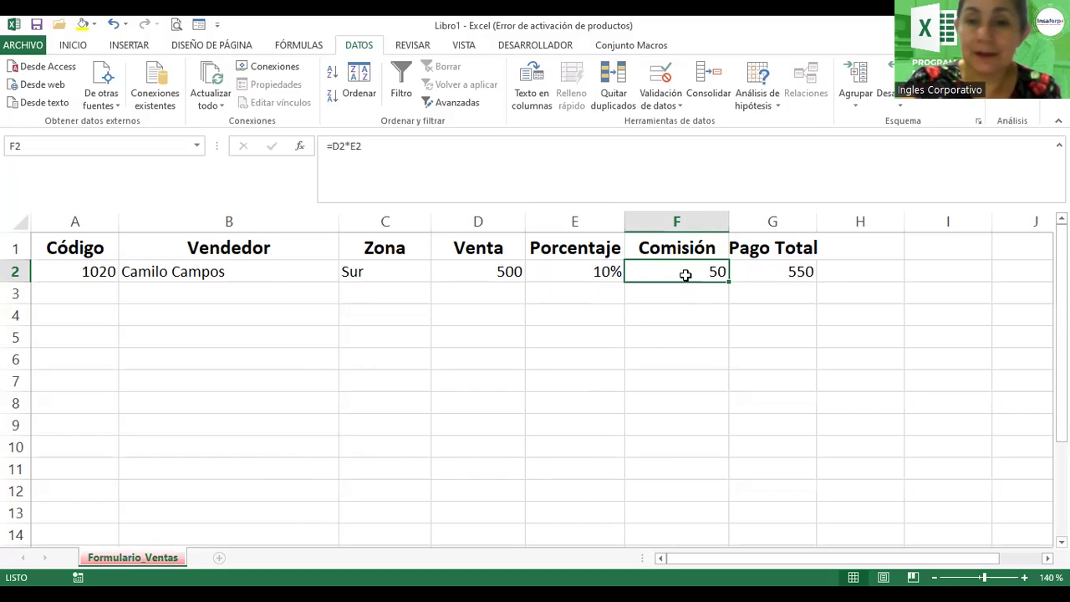
Step: Apply the Moneda number format from the INICIO tab so F2 shows $50.00
{"action": "left_click", "coordinate": [82, 45]}
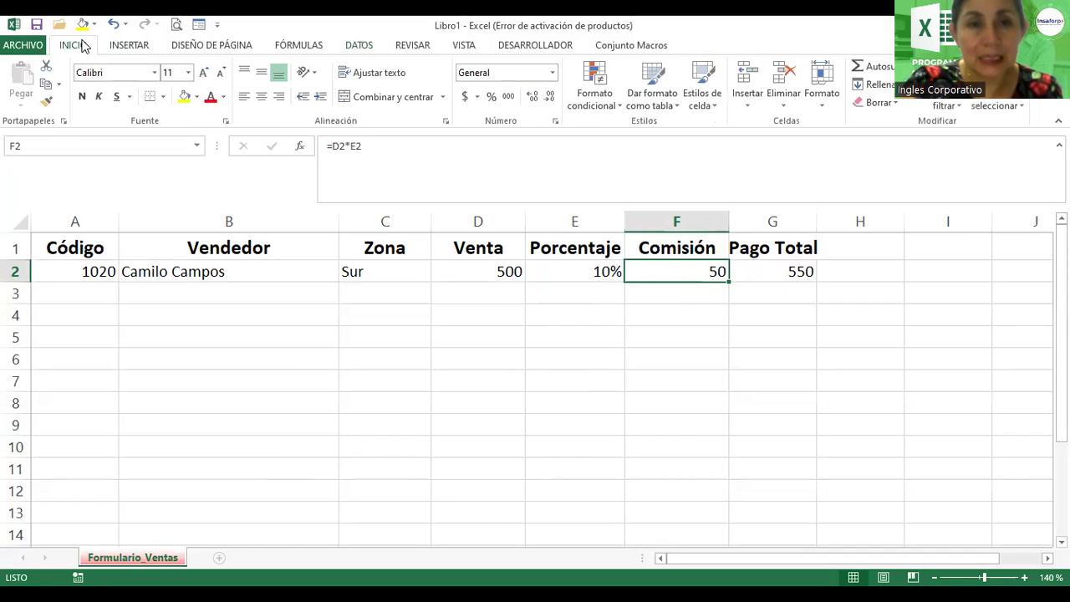
{"action": "left_click", "coordinate": [553, 73]}
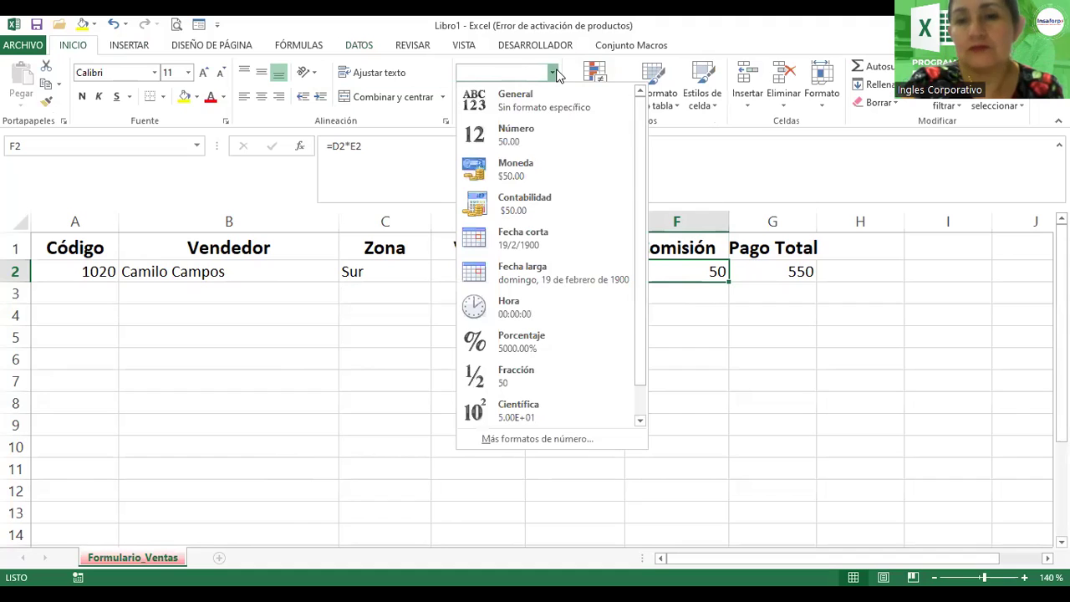
{"action": "left_click", "coordinate": [508, 180]}
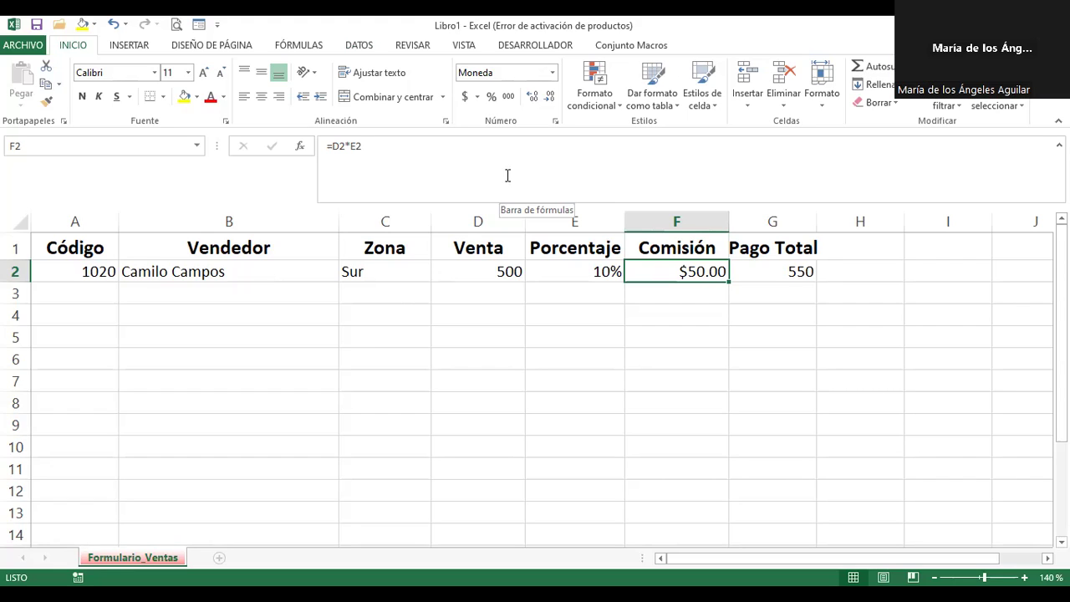
{"action": "left_click", "coordinate": [553, 75]}
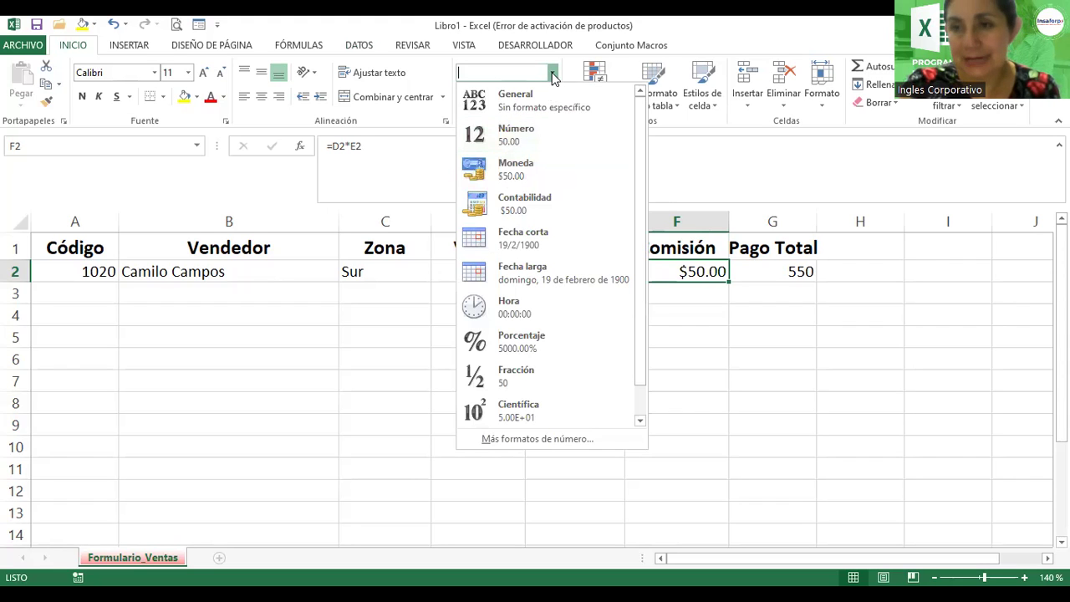
{"action": "left_click", "coordinate": [502, 177]}
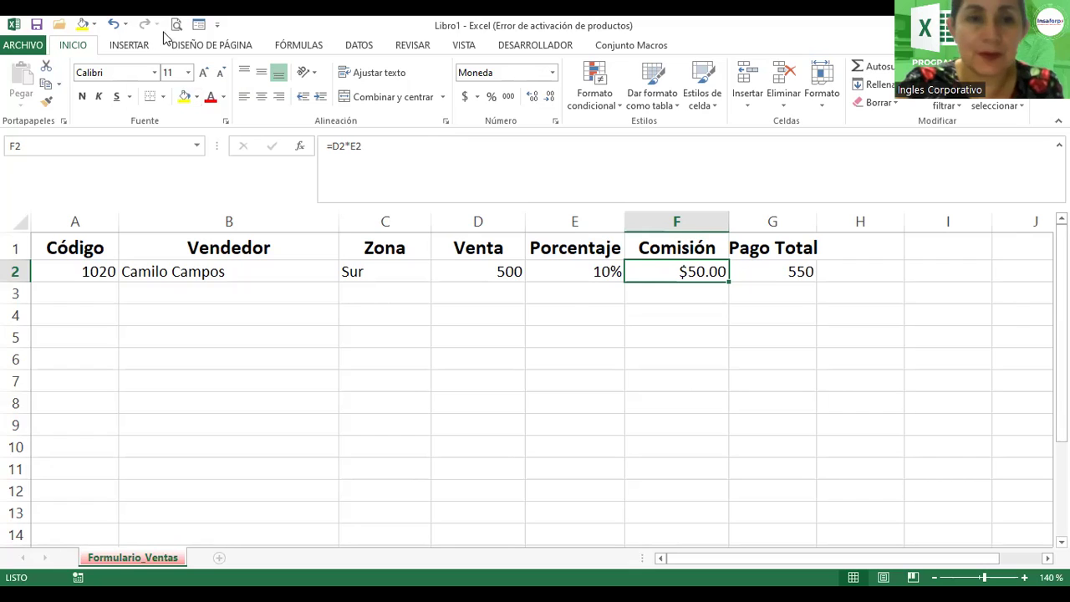
{"action": "left_click", "coordinate": [198, 24]}
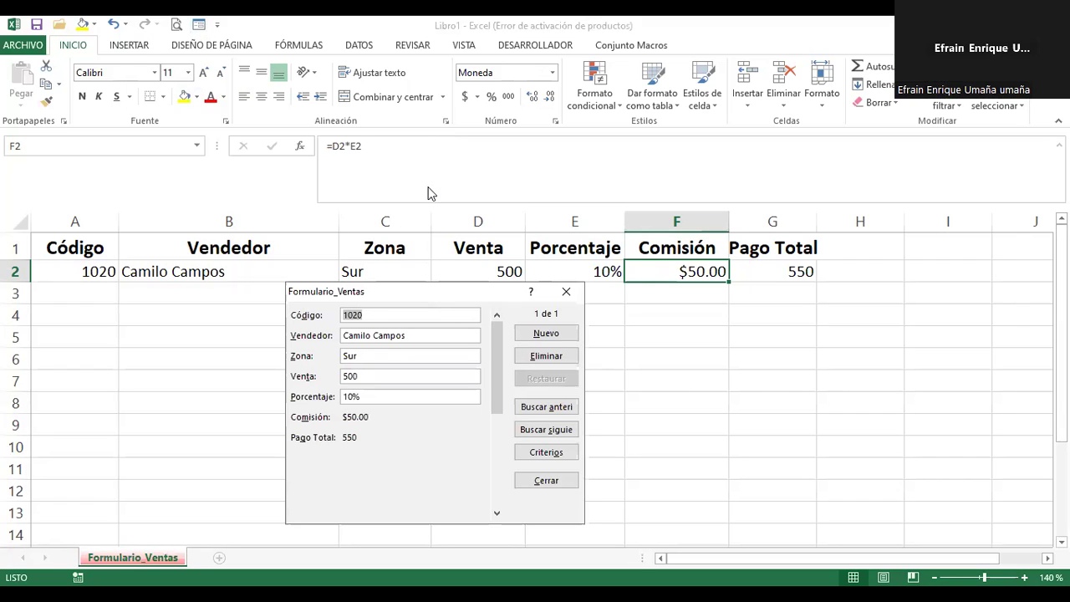
{"action": "left_click_drag", "start_coordinate": [428, 296], "coordinate": [431, 205]}
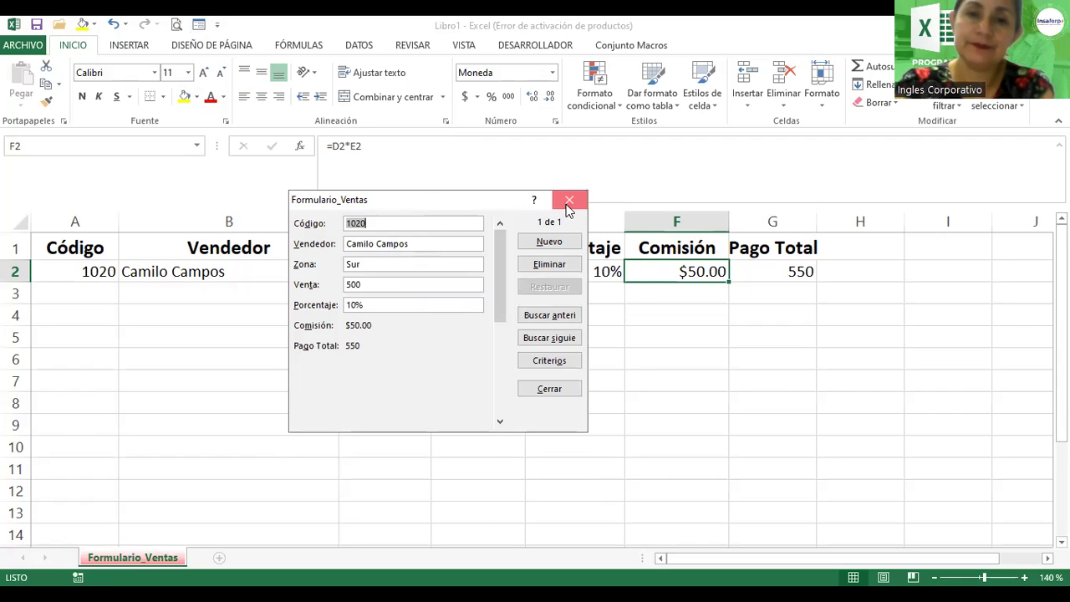
{"action": "key", "text": "Escape"}
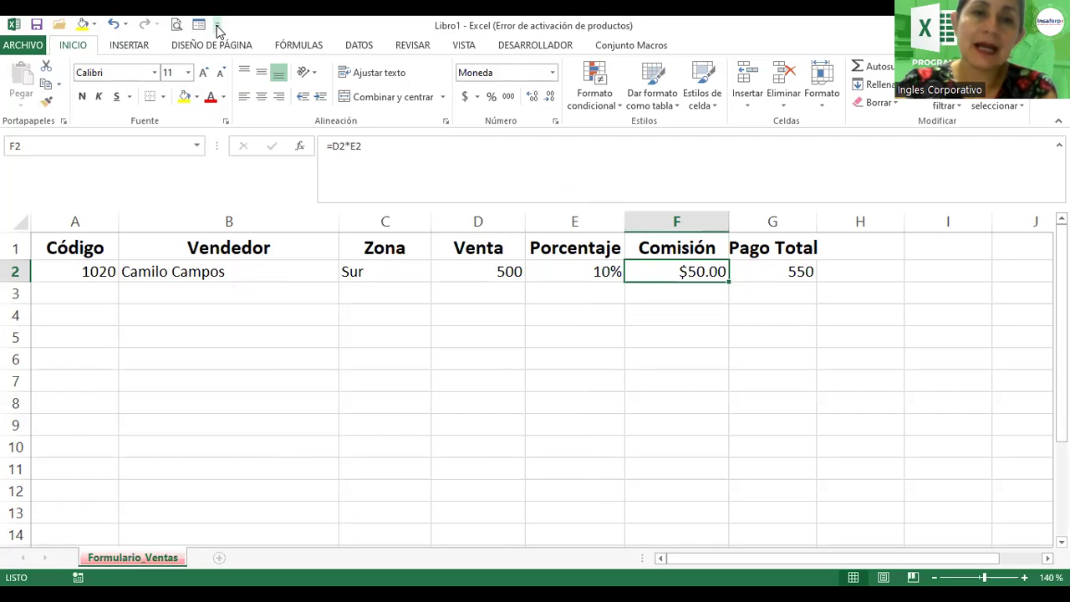
{"action": "left_click", "coordinate": [216, 28]}
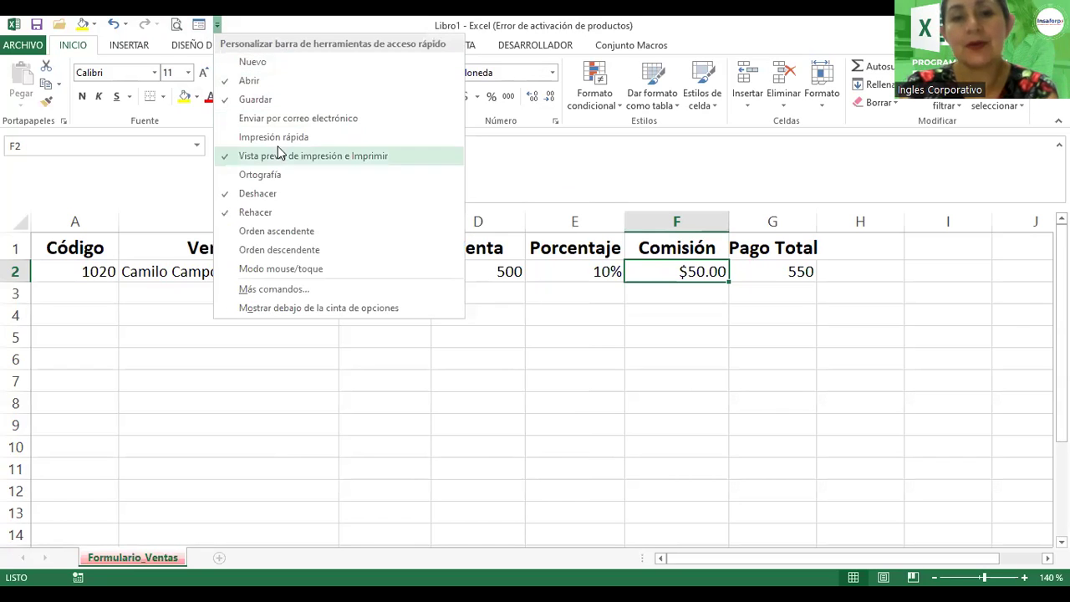
{"action": "left_click", "coordinate": [274, 289]}
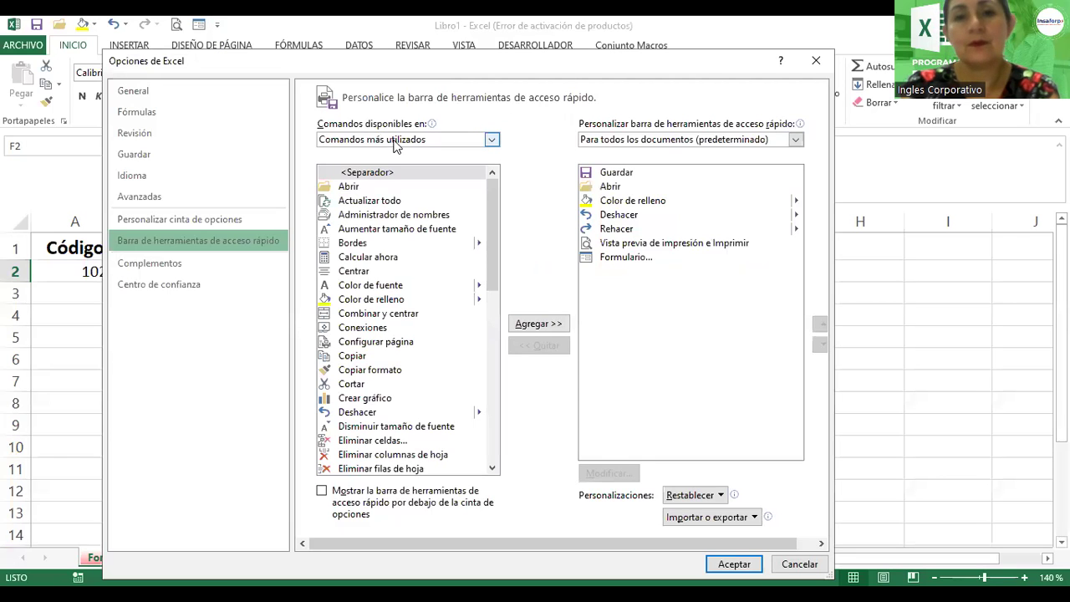
{"action": "left_click", "coordinate": [396, 140]}
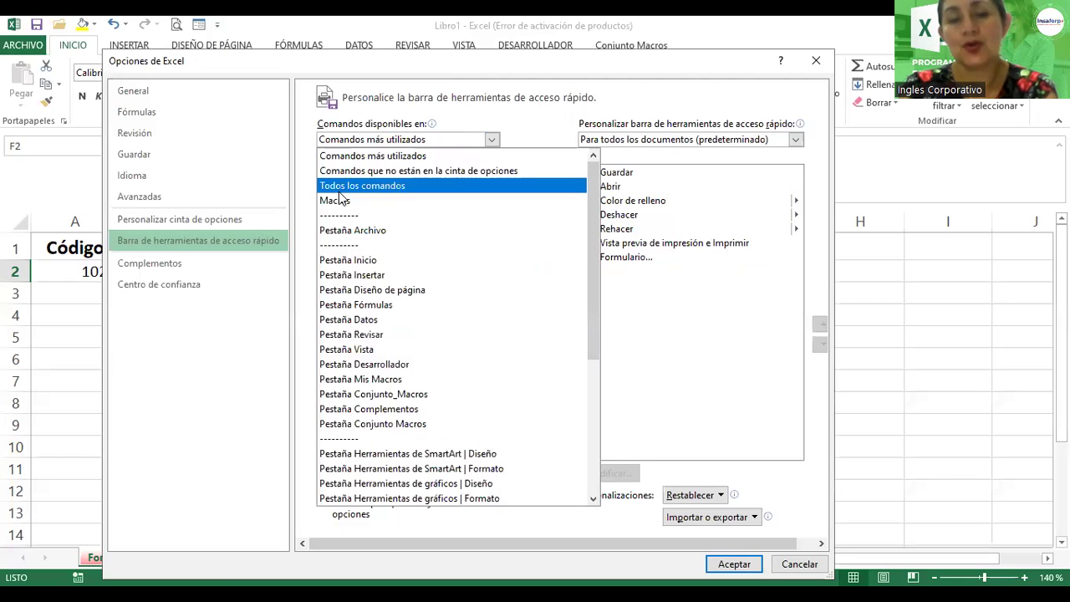
{"action": "left_click", "coordinate": [340, 190]}
{"action": "left_click", "coordinate": [354, 240]}
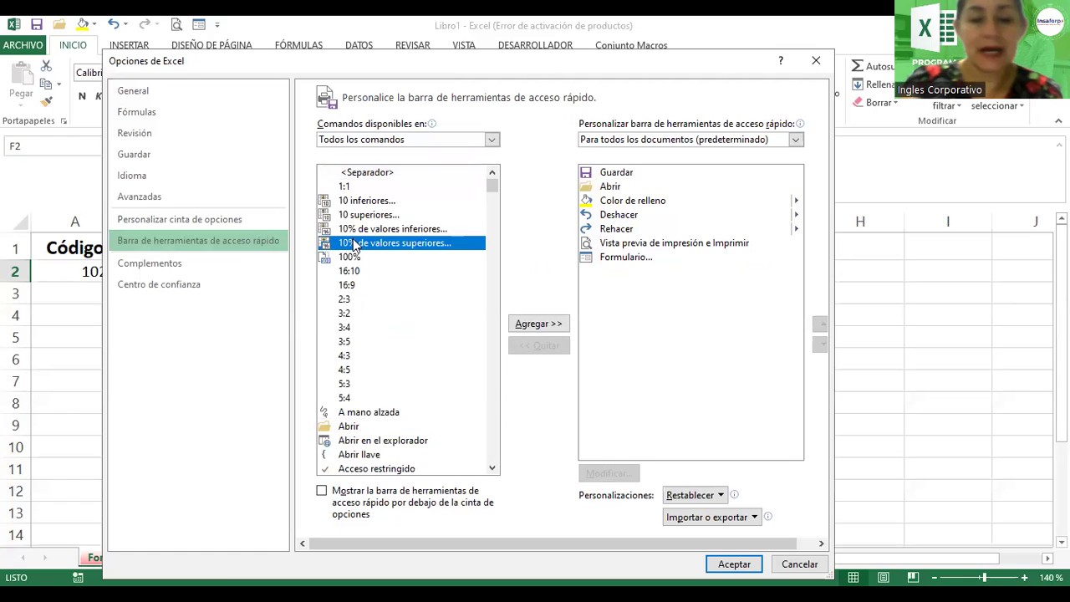
{"action": "key", "text": "f"}
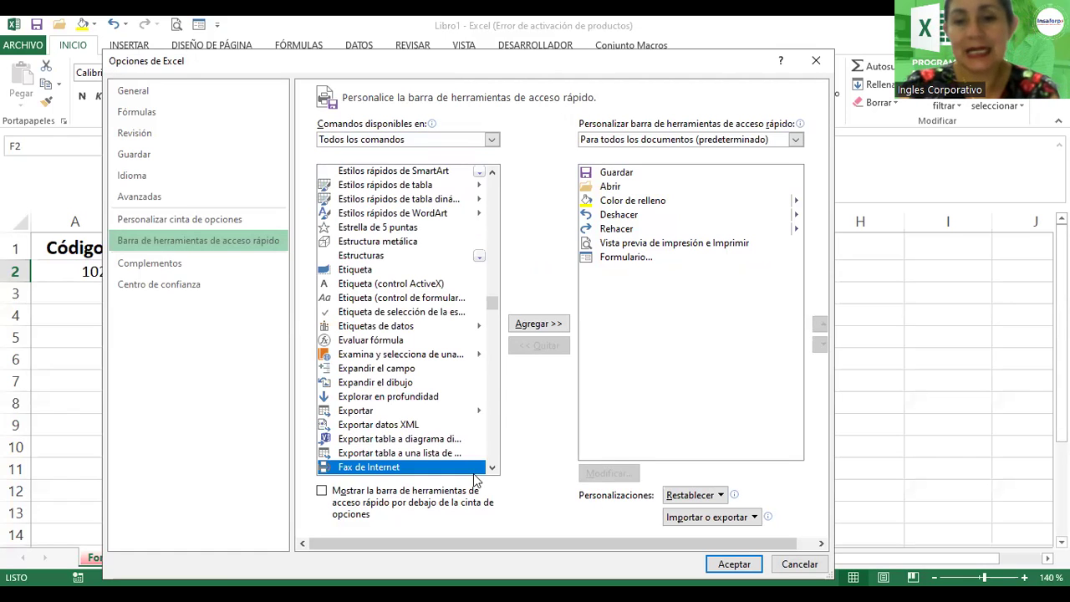
{"action": "left_click_drag", "start_coordinate": [493, 468], "coordinate": [496, 474]}
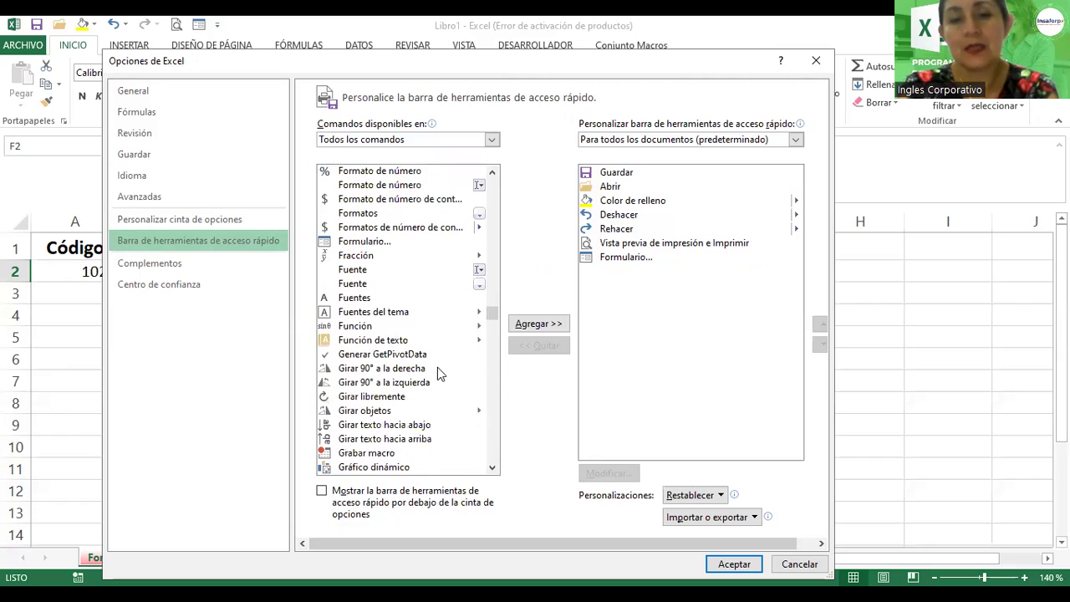
{"action": "left_click", "coordinate": [366, 242]}
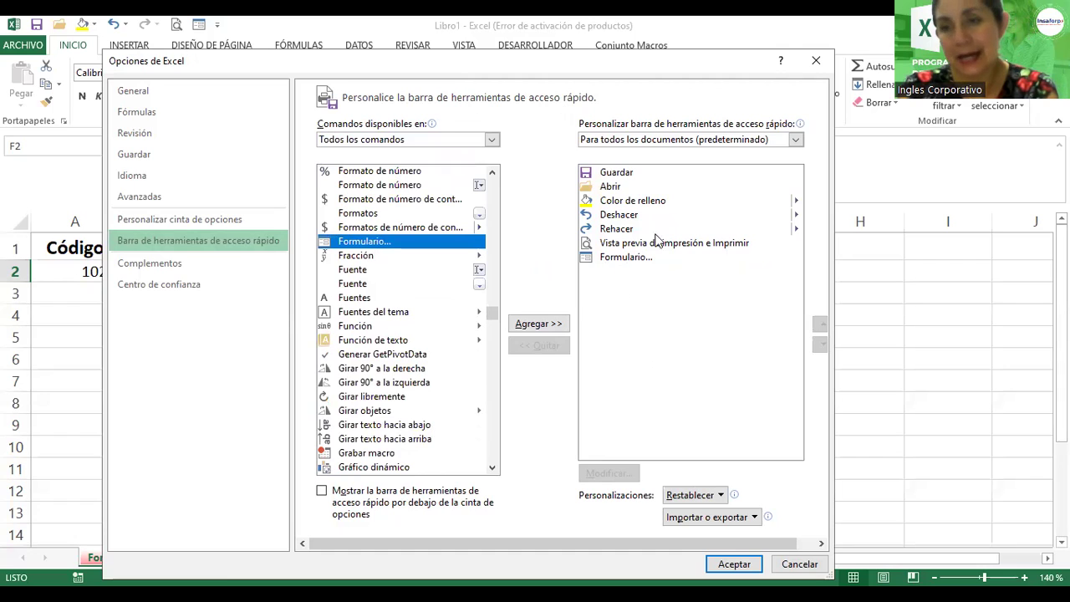
{"action": "left_click", "coordinate": [736, 565]}
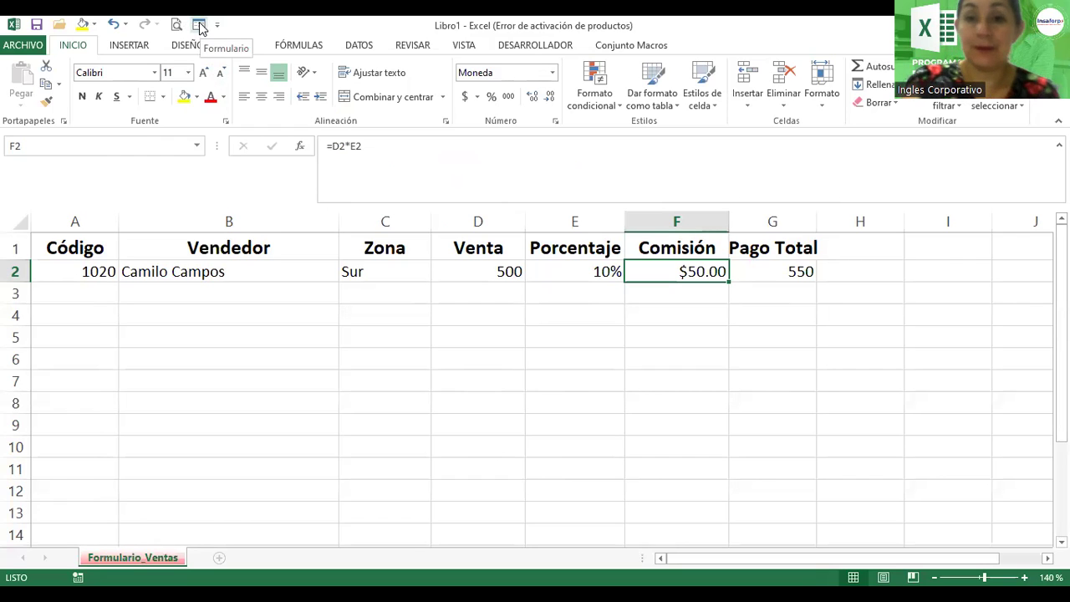
Step: Open the data form and enter sale 1030 with the seller's name, Norte, 300 and 5%
{"action": "left_click", "coordinate": [199, 28]}
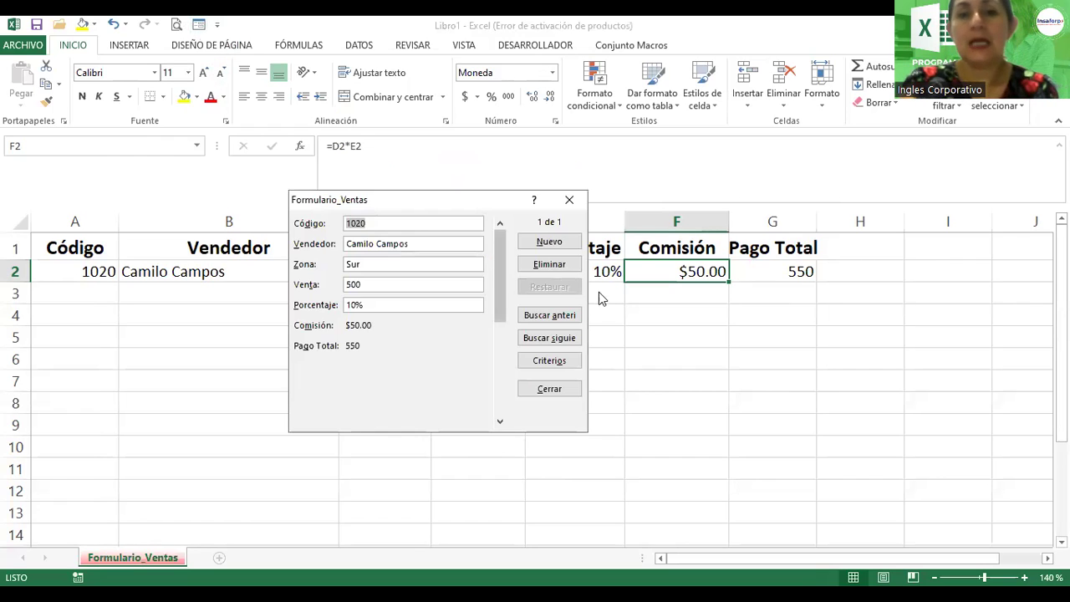
{"action": "left_click", "coordinate": [550, 244]}
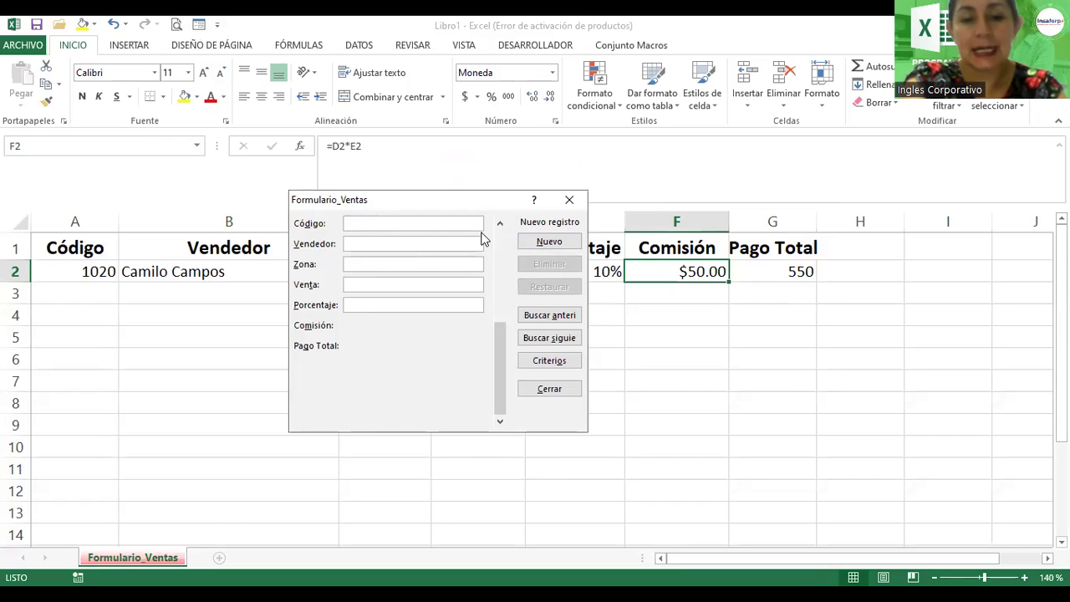
{"action": "type", "text": "10"}
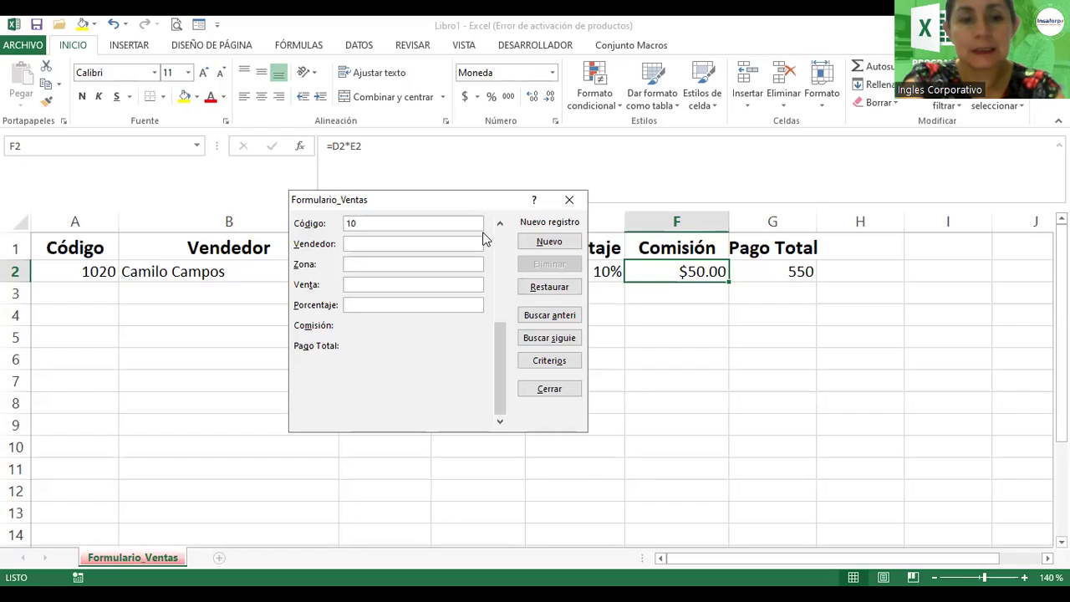
{"action": "type", "text": "30"}
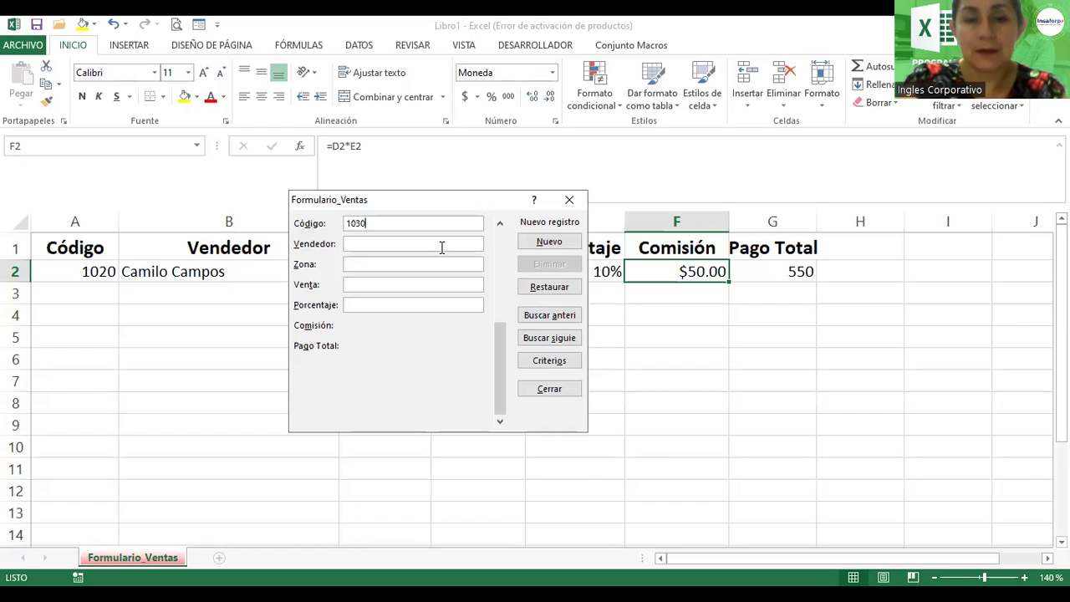
{"action": "key", "text": "Tab"}
{"action": "type", "text": "Norte"}
{"action": "key", "text": "Tab"}
{"action": "type", "text": "300"}
{"action": "left_click", "coordinate": [398, 305]}
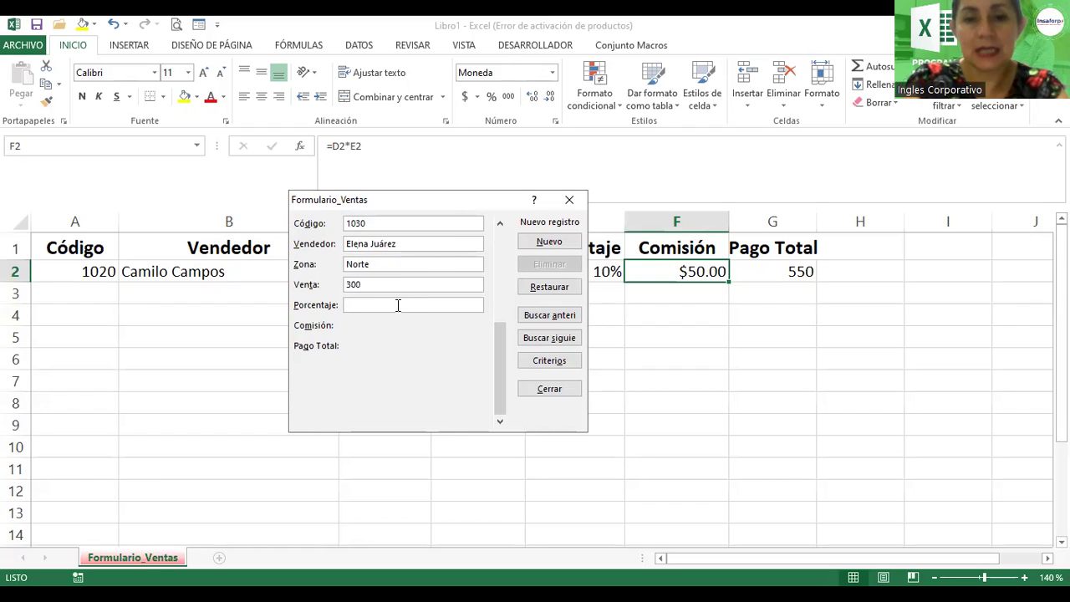
{"action": "type", "text": "5%"}
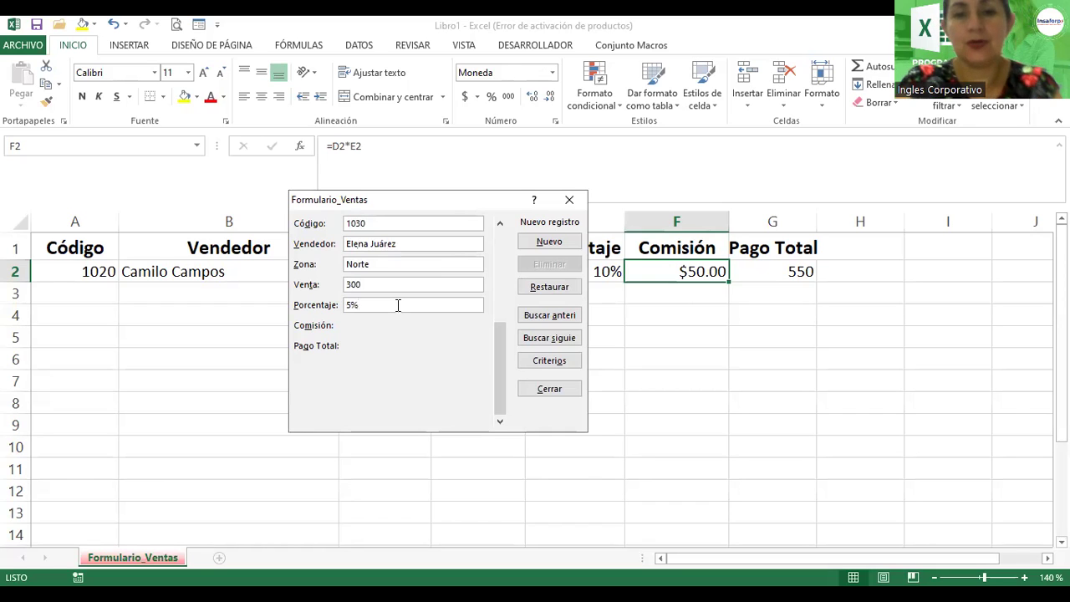
Step: Save record 1030 into row 3 and start the next record with code 1040
{"action": "left_click", "coordinate": [559, 242]}
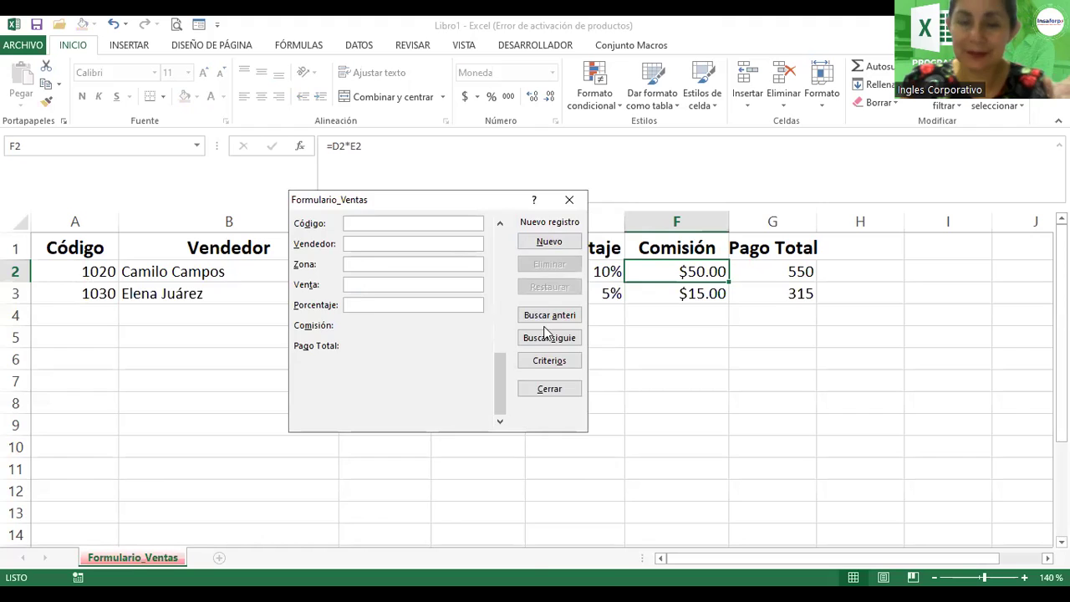
{"action": "left_click_drag", "start_coordinate": [505, 204], "coordinate": [538, 352]}
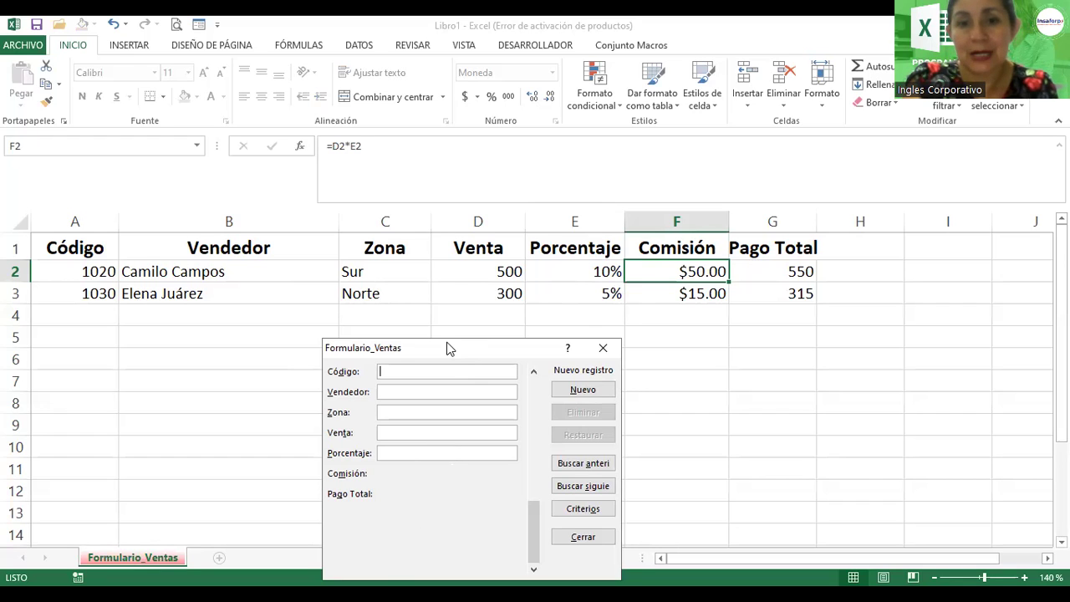
{"action": "left_click_drag", "start_coordinate": [447, 348], "coordinate": [448, 318]}
{"action": "type", "text": "1040"}
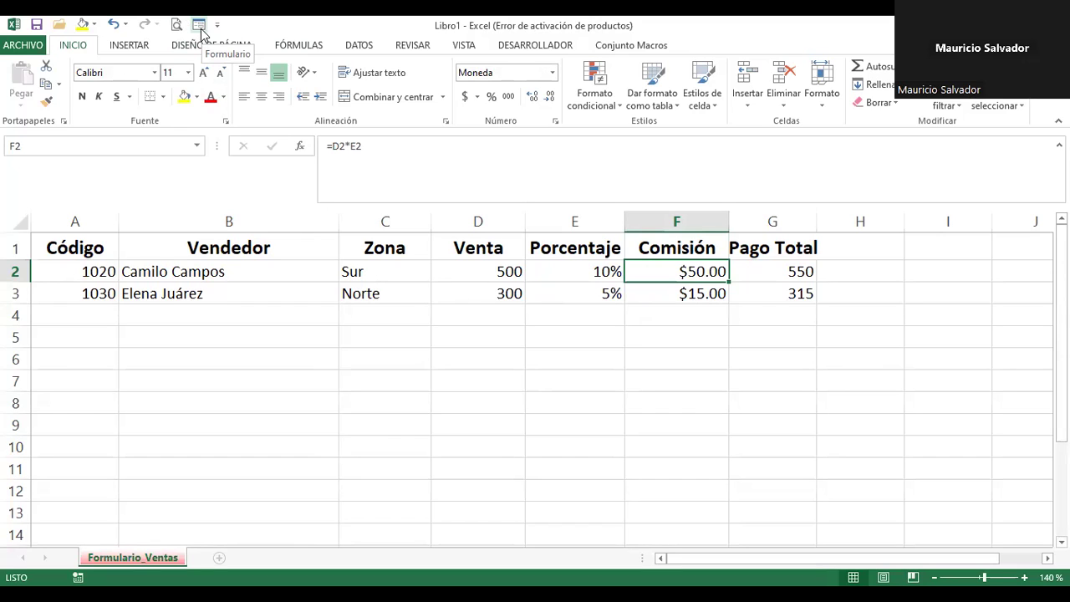
Step: Reopen the data form on a blank record and enter code 1040 with the seller's name
{"action": "left_click", "coordinate": [198, 25]}
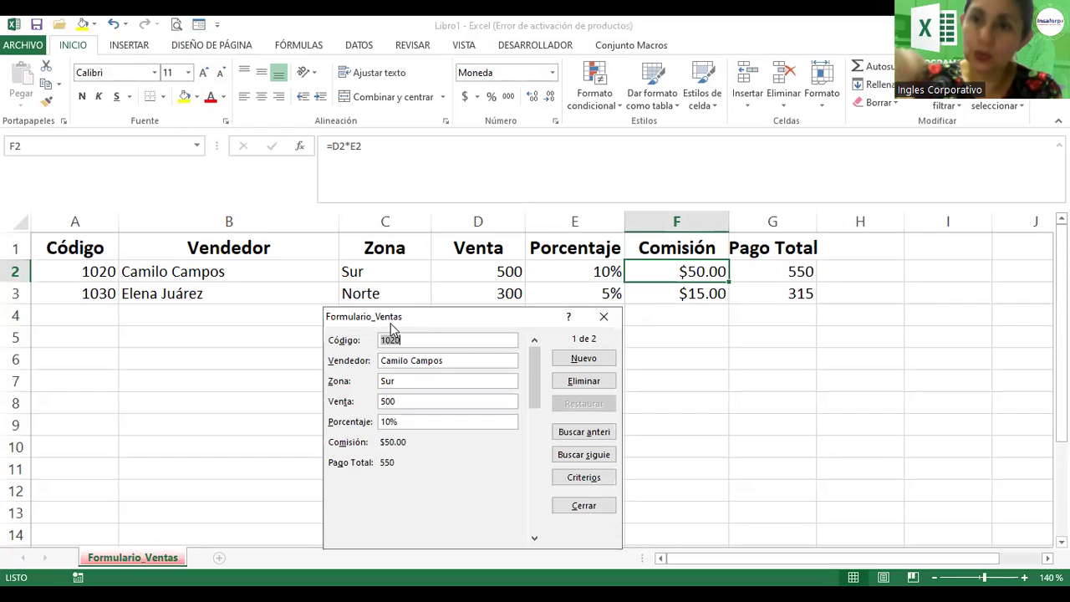
{"action": "left_click", "coordinate": [595, 359]}
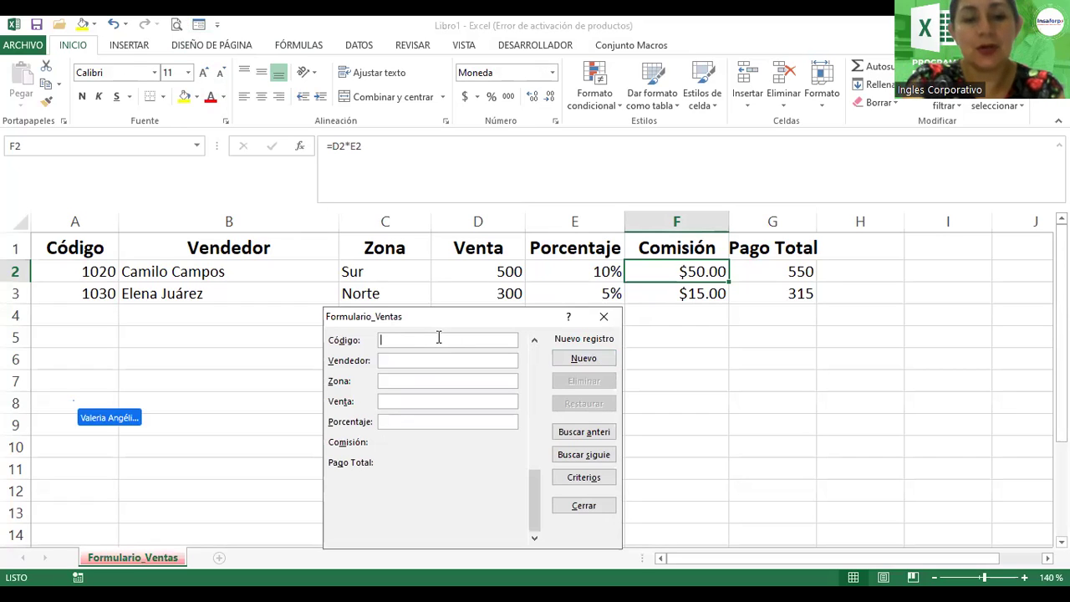
{"action": "type", "text": "1040"}
{"action": "key", "text": "Tab"}
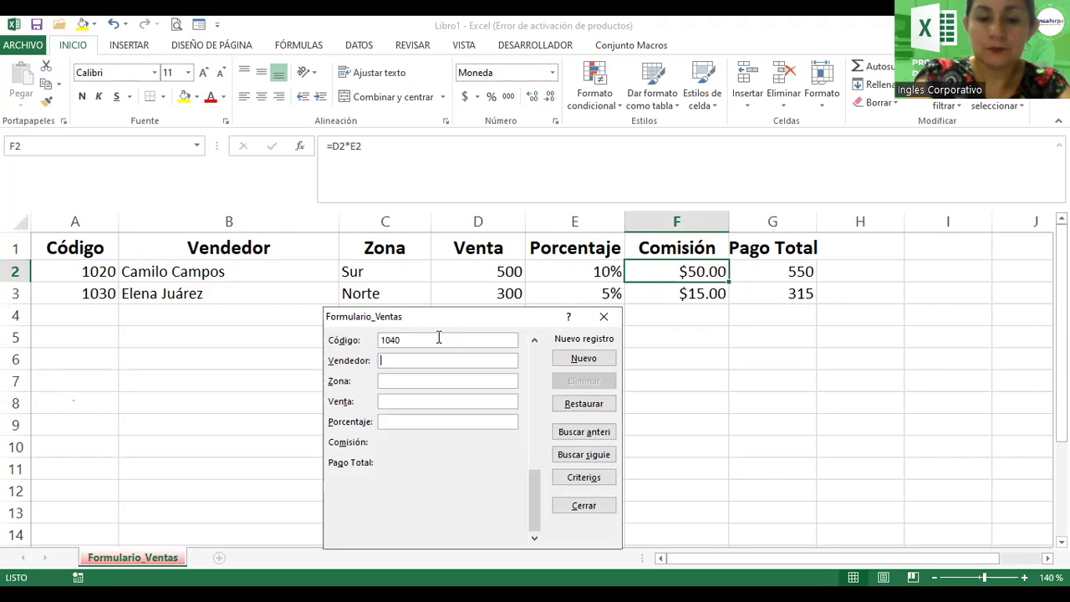
Step: Fill in zone Occidente, sale 600 and 3%, then save the record to row 4
{"action": "key", "text": "Tab"}
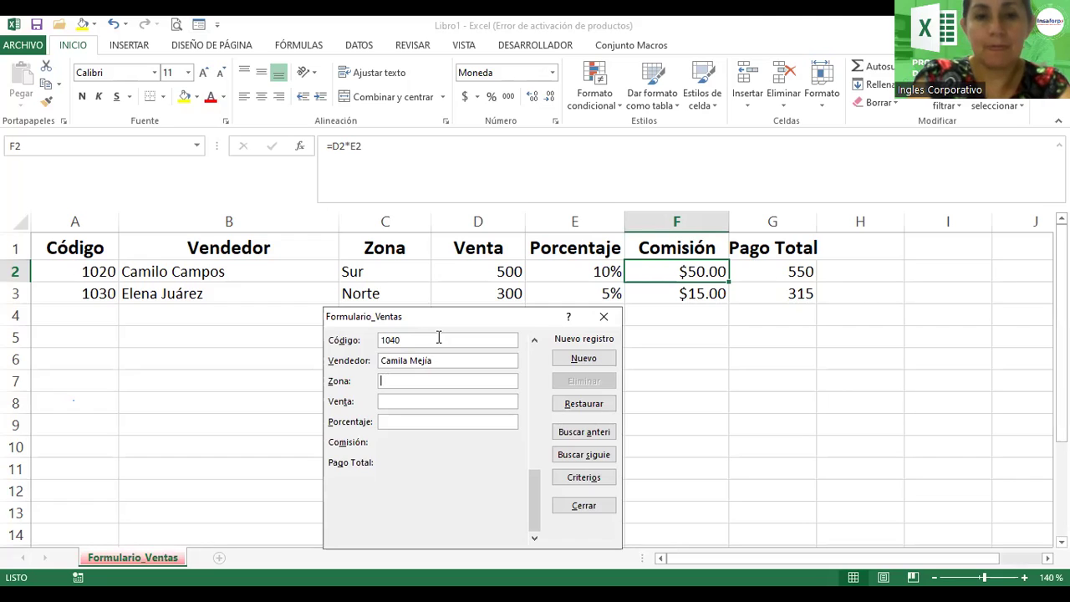
{"action": "type", "text": "Occidente"}
{"action": "key", "text": "Tab"}
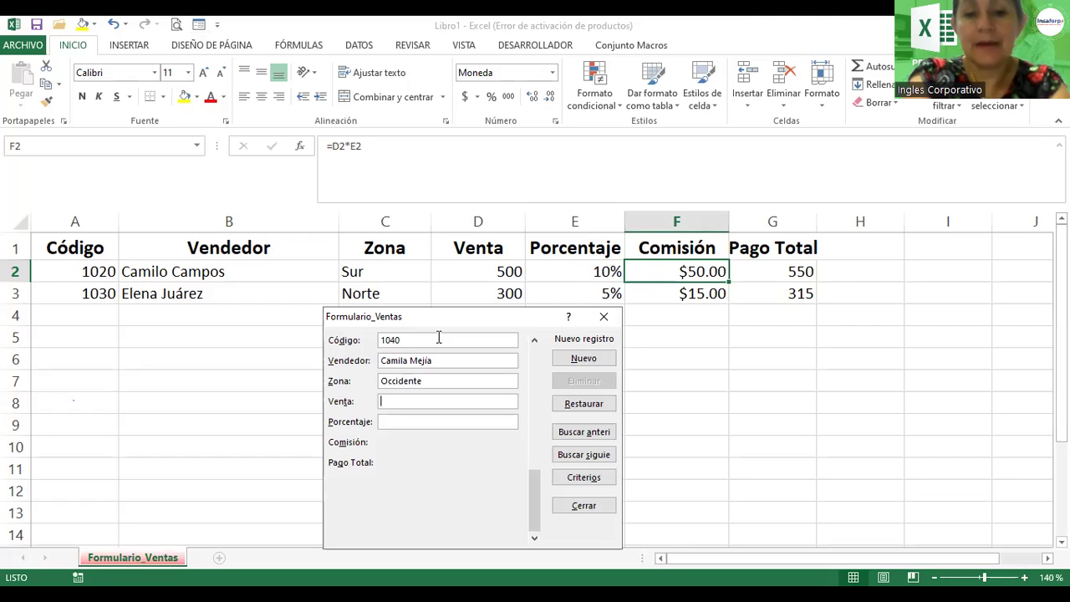
{"action": "type", "text": "600"}
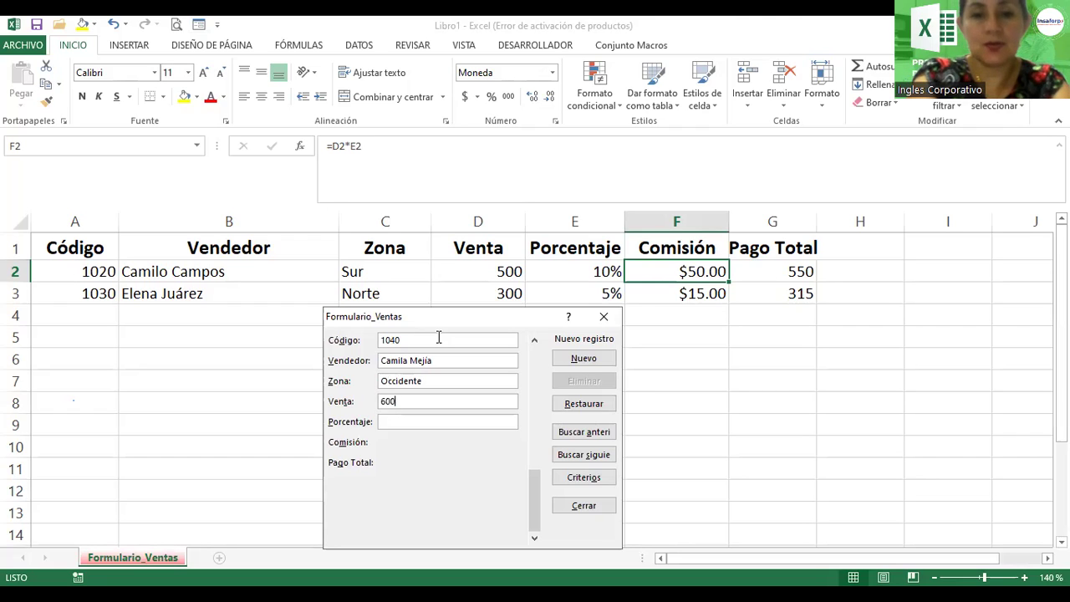
{"action": "left_click", "coordinate": [441, 423]}
{"action": "type", "text": "3%"}
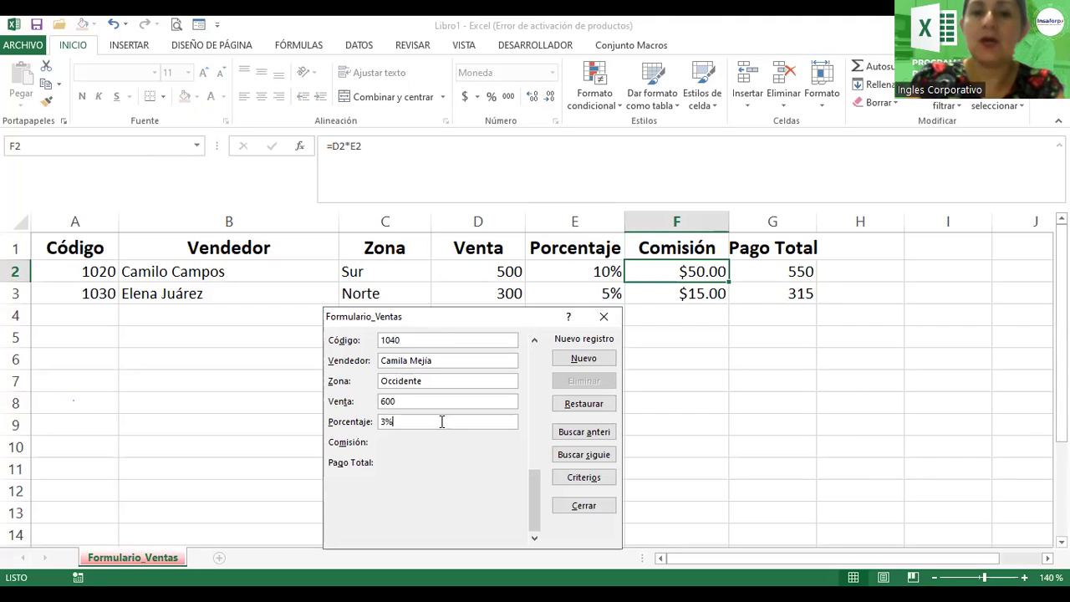
{"action": "left_click", "coordinate": [595, 358]}
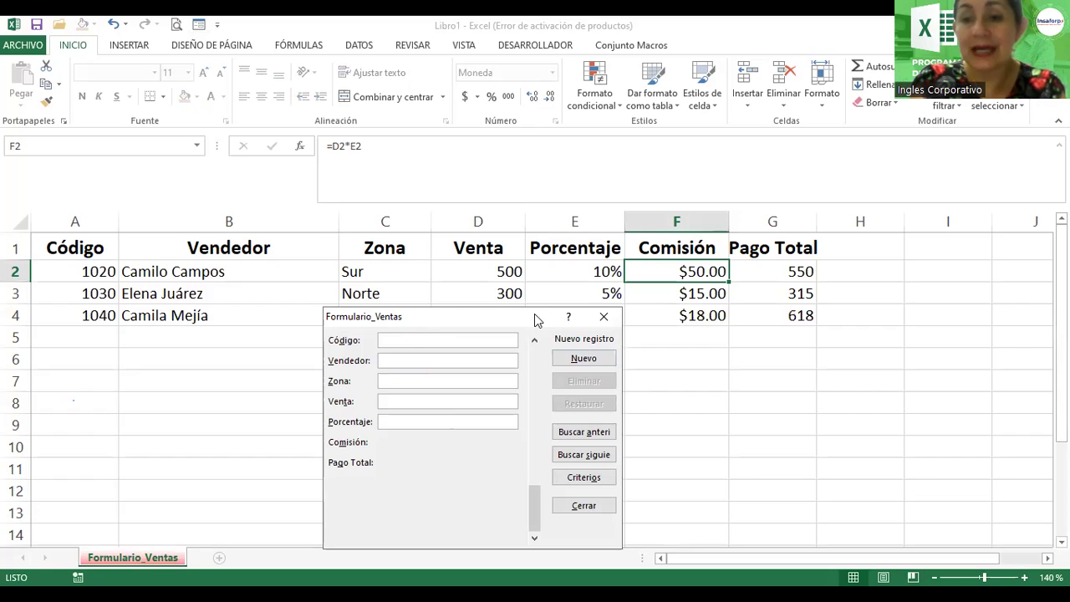
Step: Enter sale 1050 with the seller's name, zone Oriente, Venta 800 at 4% into row 5
{"action": "left_click_drag", "start_coordinate": [534, 313], "coordinate": [936, 353]}
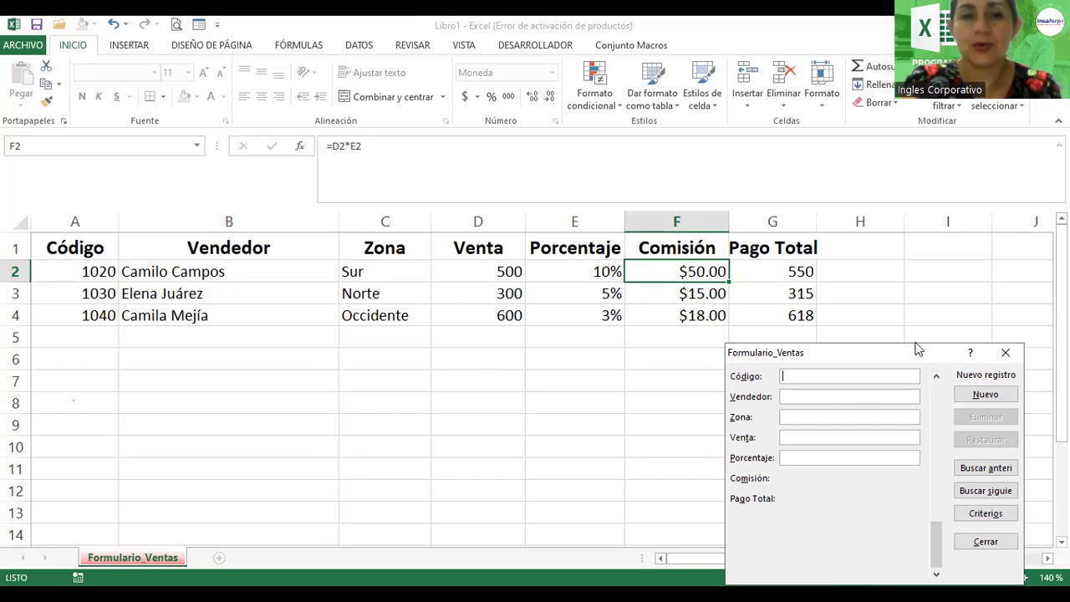
{"action": "left_click_drag", "start_coordinate": [917, 349], "coordinate": [880, 336]}
{"action": "type", "text": "1050"}
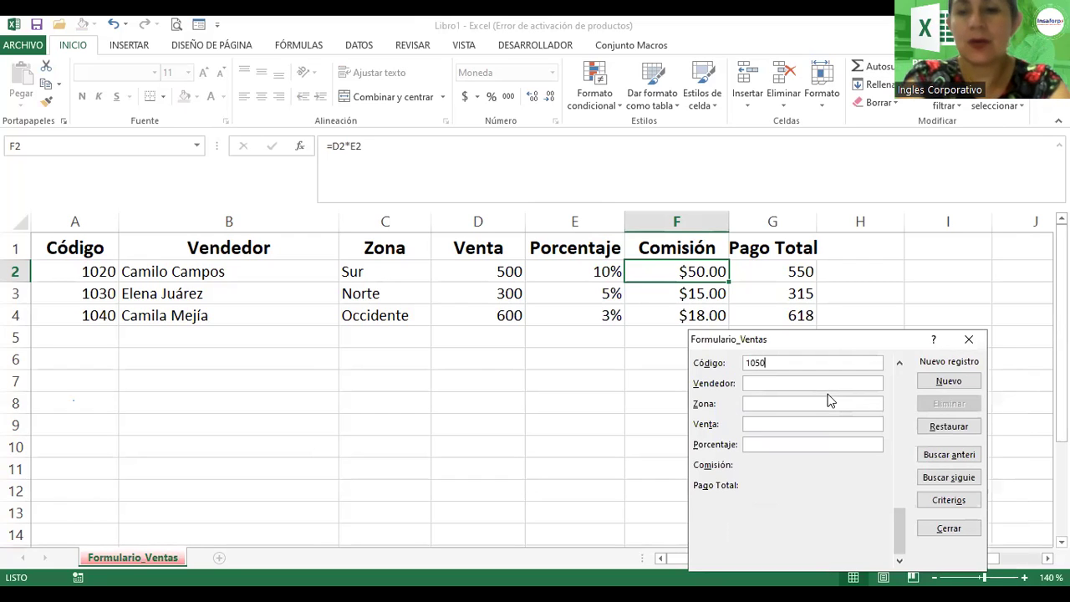
{"action": "type", "text": "Alejandro de la"}
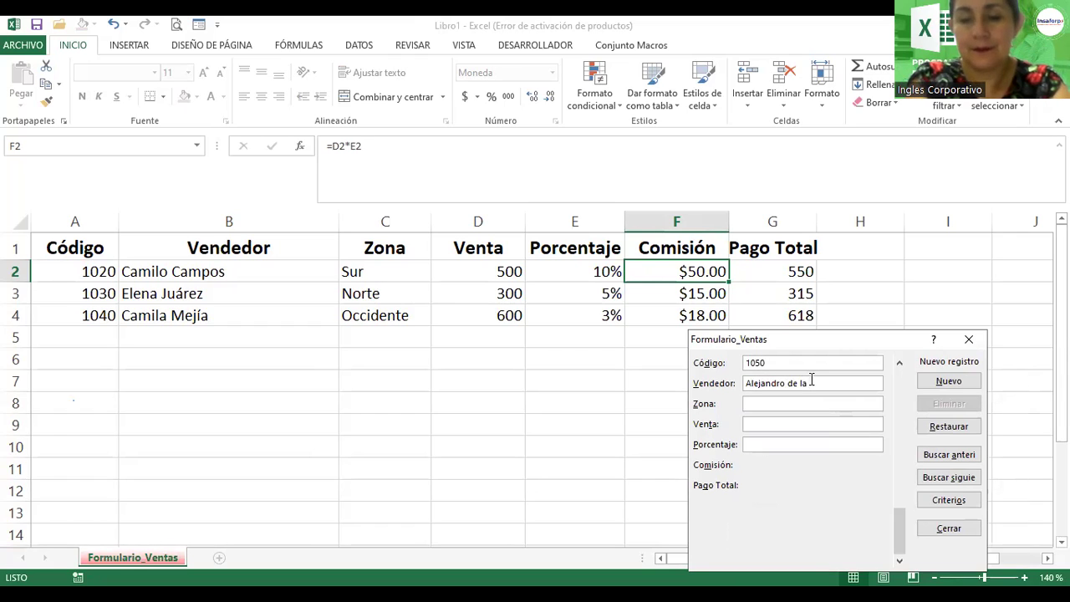
{"action": "type", "text": "Vega"}
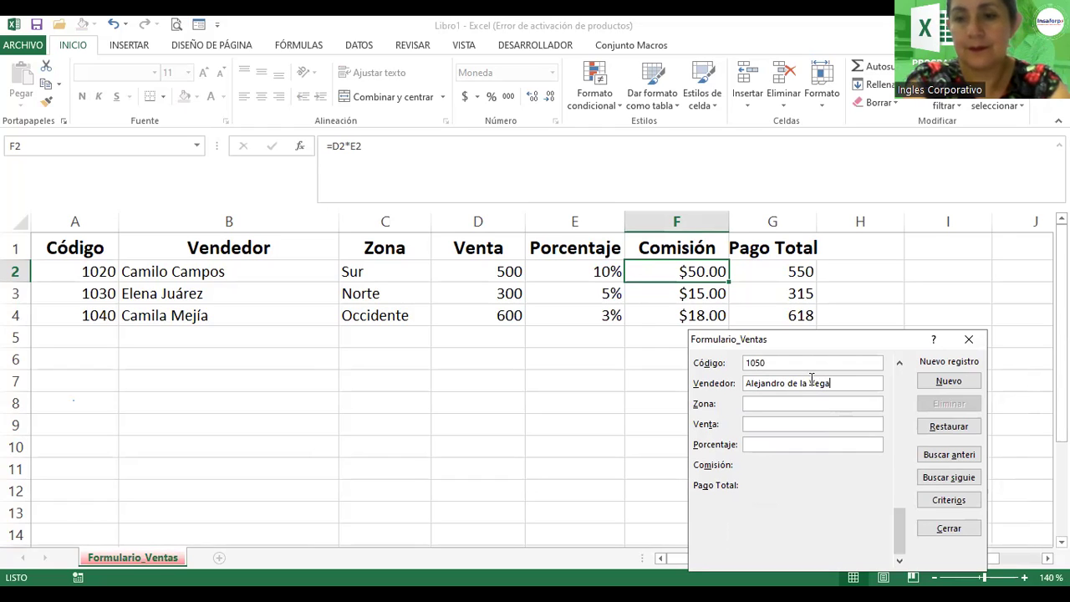
{"action": "type", "text": "Oriente"}
{"action": "key", "text": "Tab"}
{"action": "type", "text": "800"}
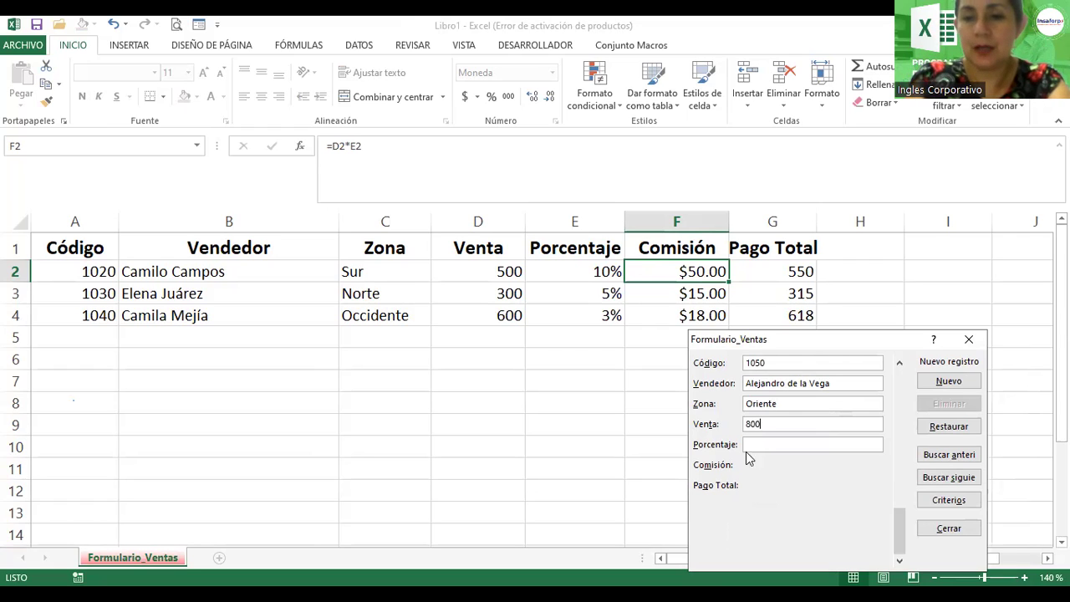
{"action": "type", "text": "4"}
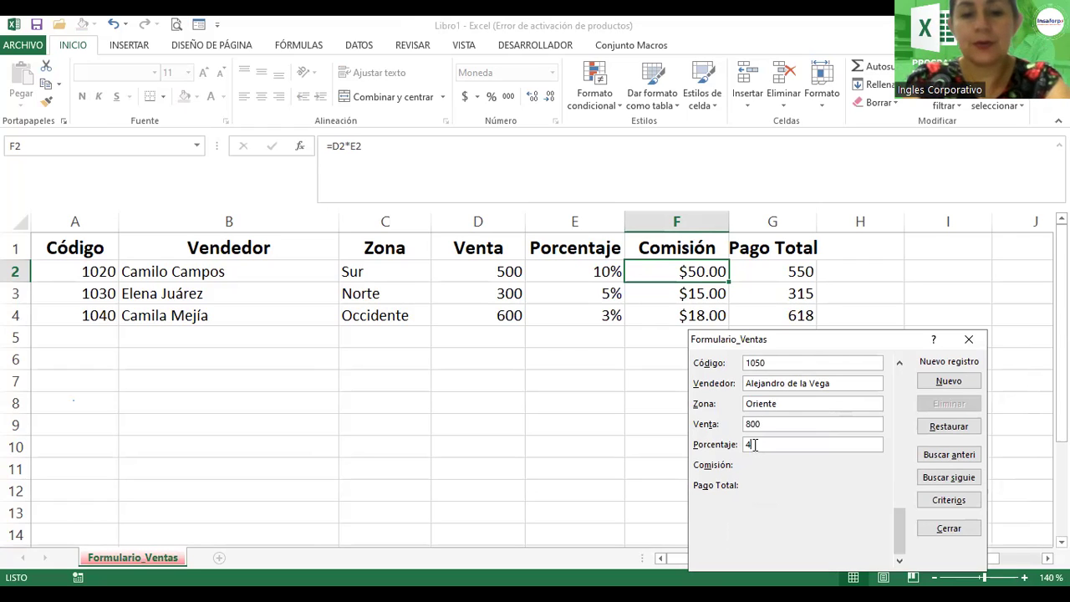
{"action": "type", "text": "%"}
{"action": "left_click", "coordinate": [965, 382]}
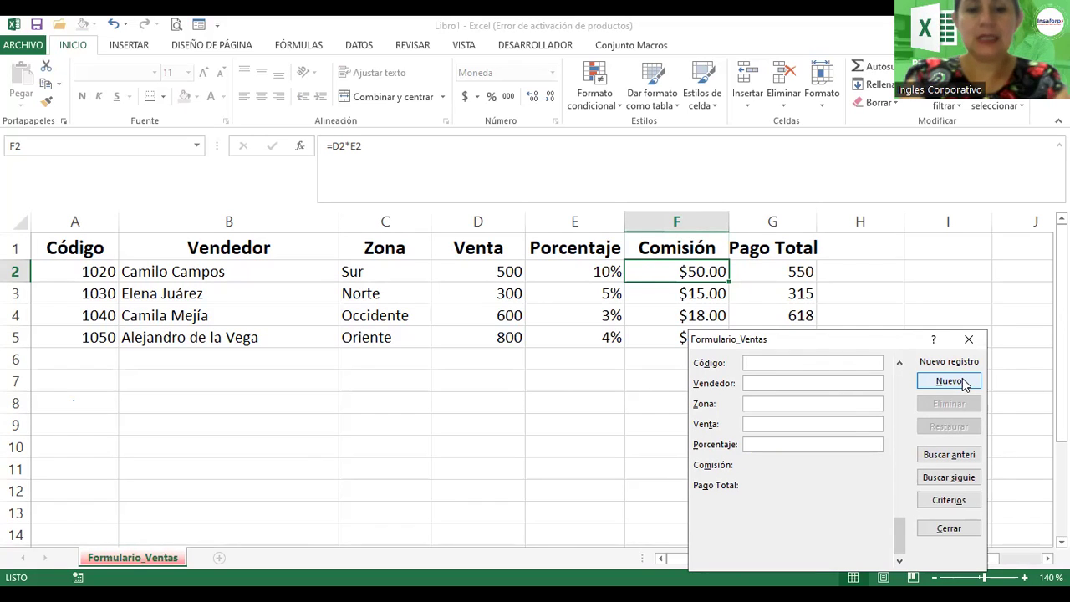
Step: Enter sale 1060 with the seller's name, zone Sur, Venta 1800 at 6% into row 6
{"action": "type", "text": "1060"}
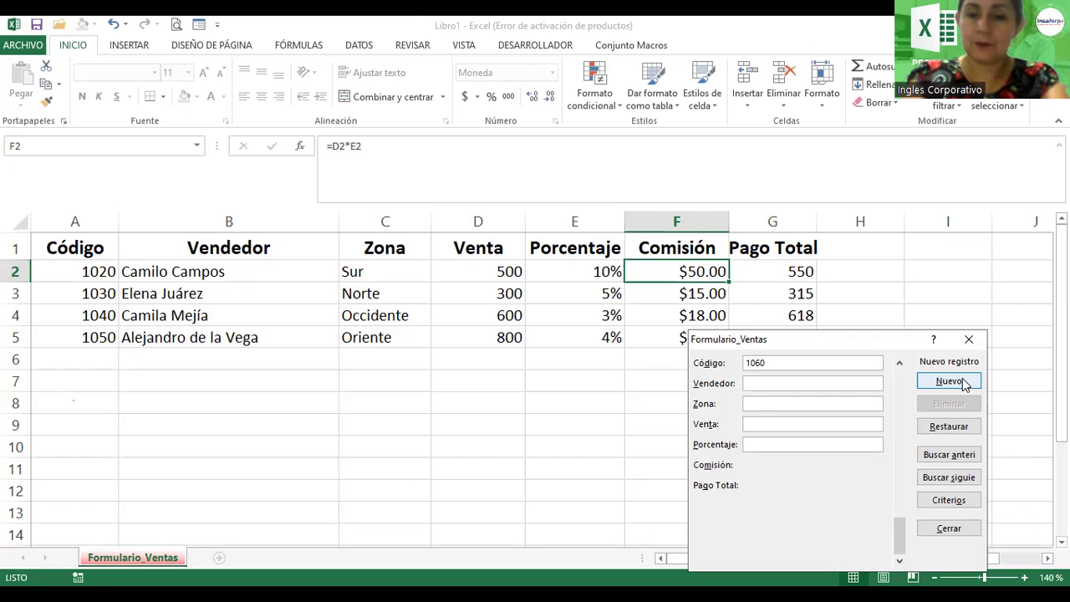
{"action": "type", "text": "Antonio Banderas"}
{"action": "key", "text": "Tab"}
{"action": "type", "text": "Sur"}
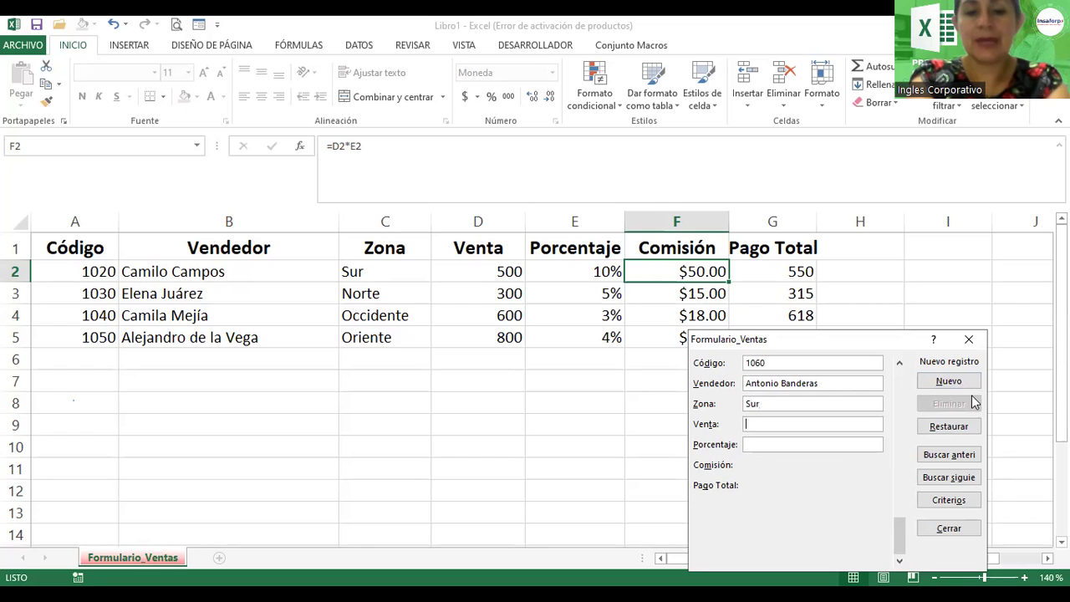
{"action": "type", "text": "1800"}
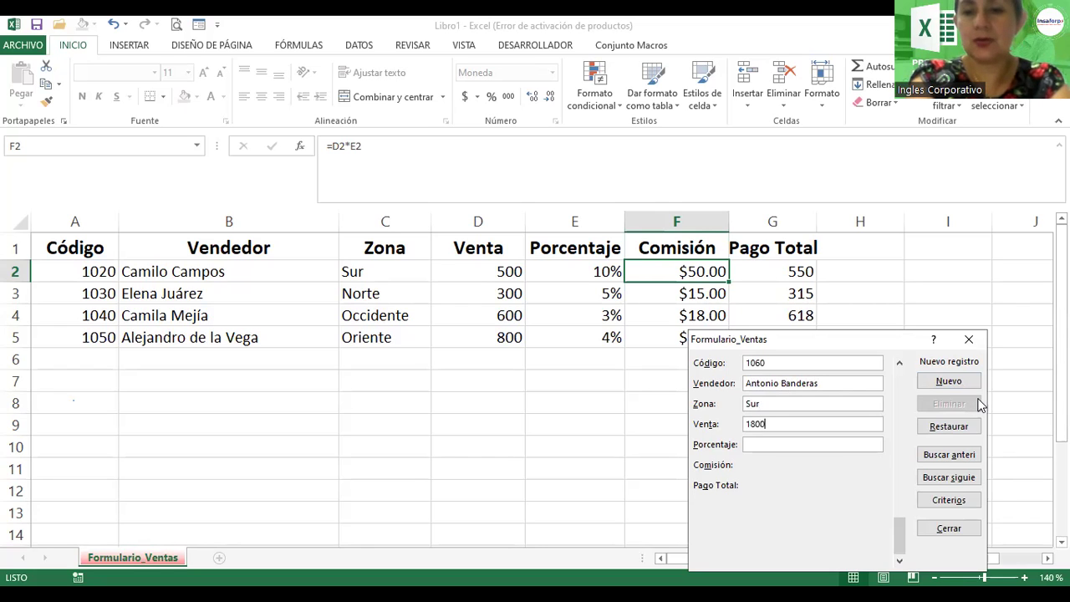
{"action": "type", "text": "6%"}
{"action": "left_click", "coordinate": [960, 382]}
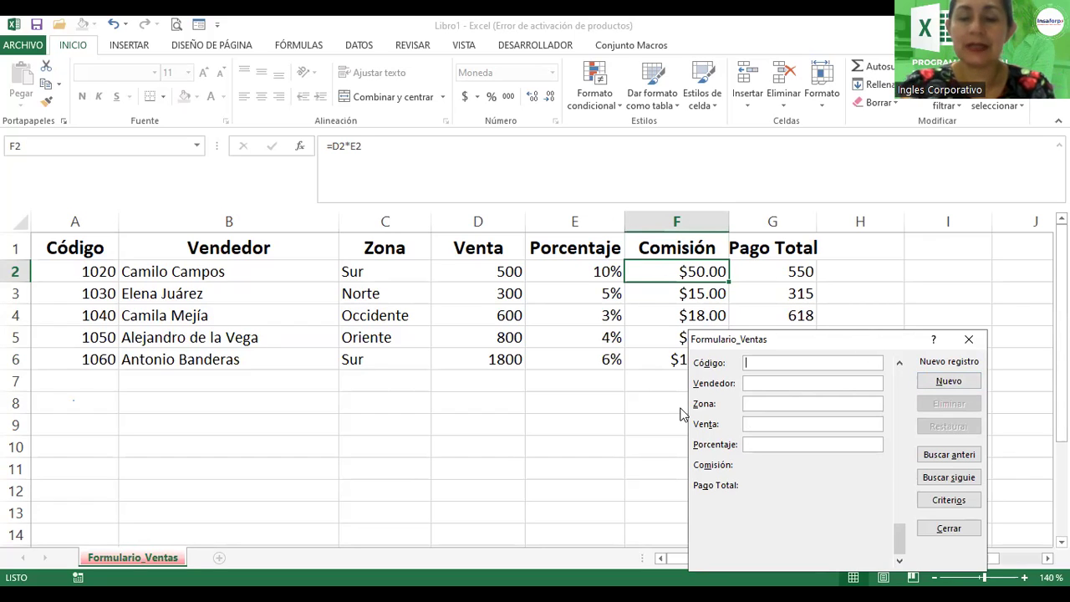
Step: Move the data form down-left off columns F and G to reveal commissions $32.00 and $108.00
{"action": "left_click_drag", "start_coordinate": [865, 338], "coordinate": [461, 387]}
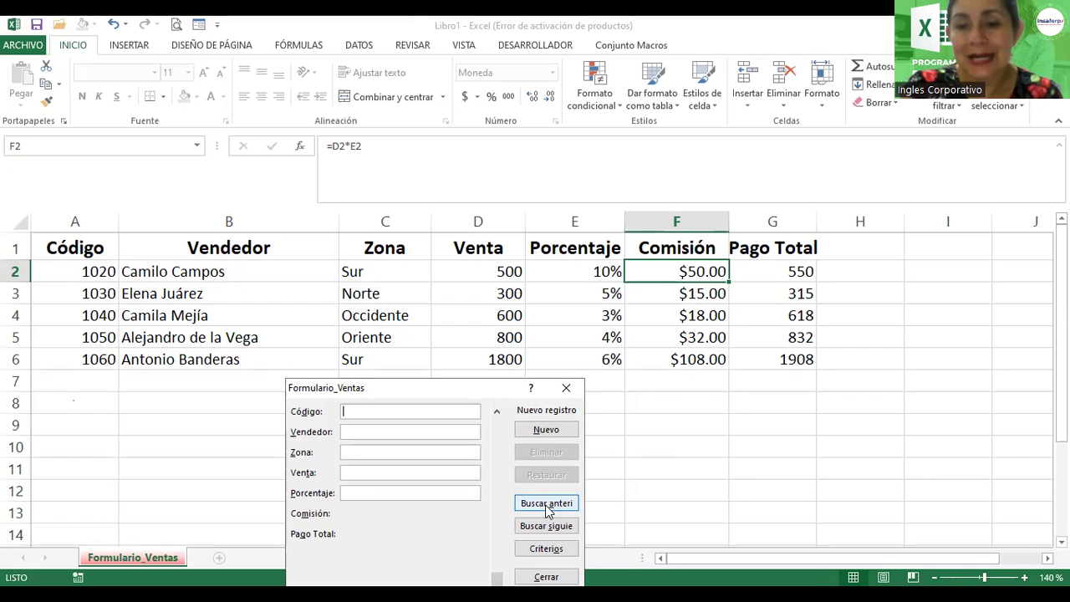
Step: Browse back through records 1060, 1050 and 1040, then forward to record 4 of 5, code 1050
{"action": "left_click", "coordinate": [548, 506]}
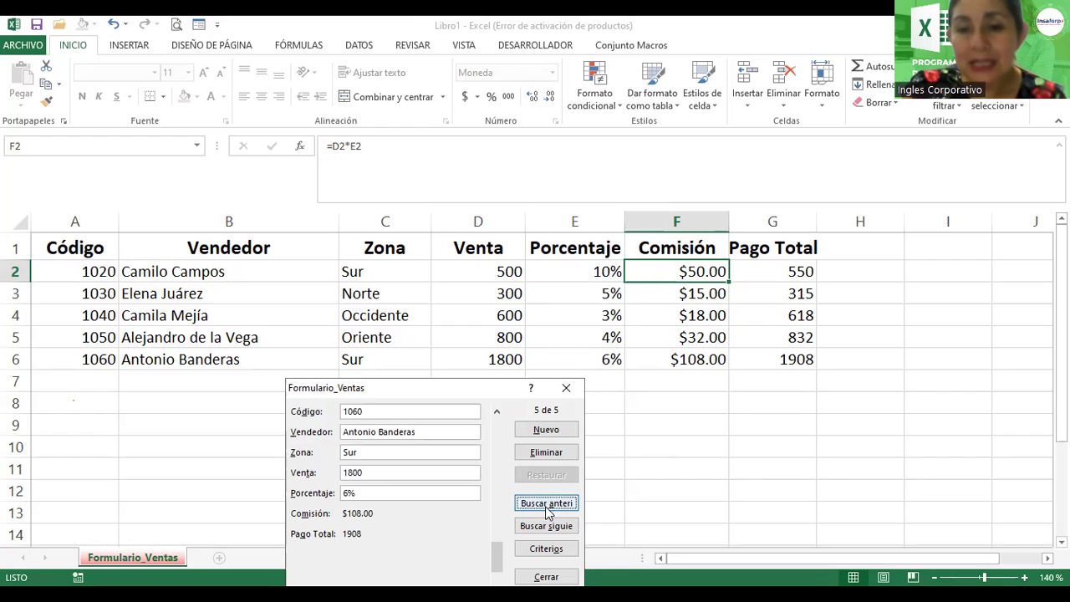
{"action": "left_click", "coordinate": [540, 528]}
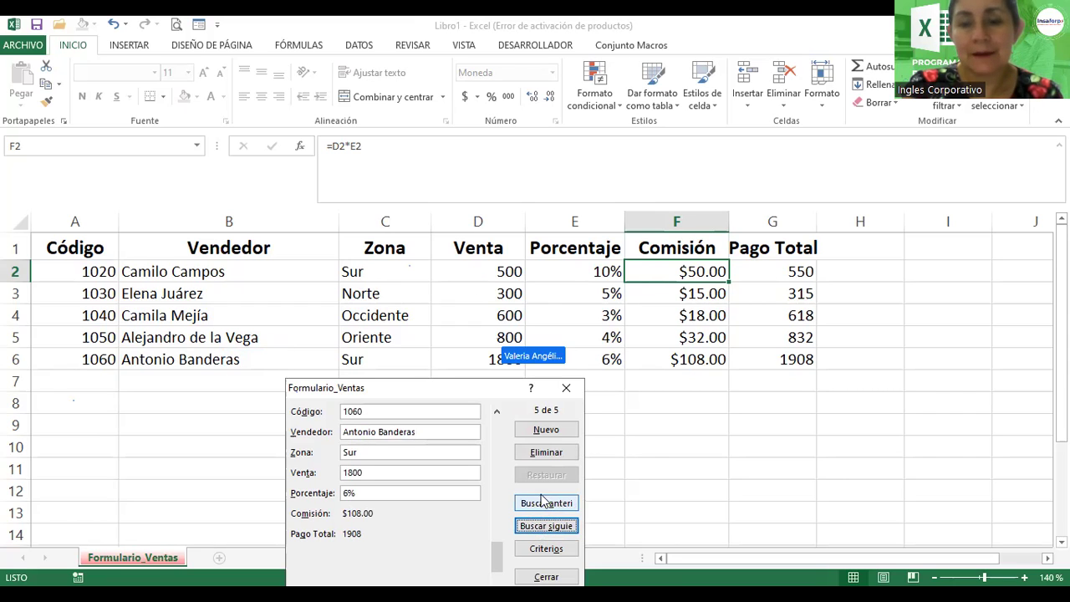
{"action": "left_click", "coordinate": [536, 506]}
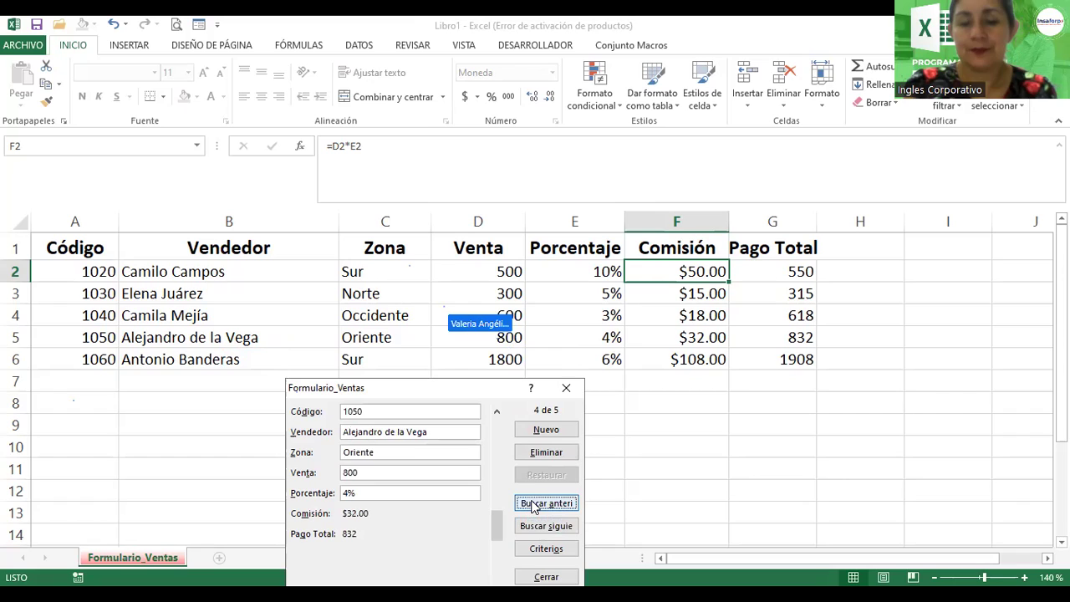
{"action": "left_click", "coordinate": [533, 504]}
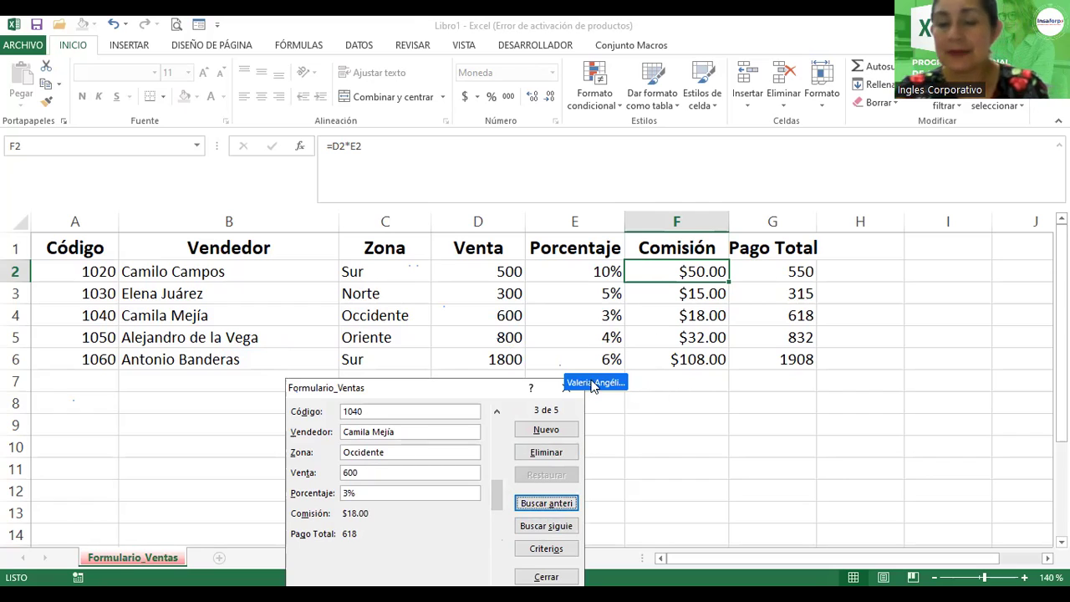
{"action": "left_click", "coordinate": [536, 528]}
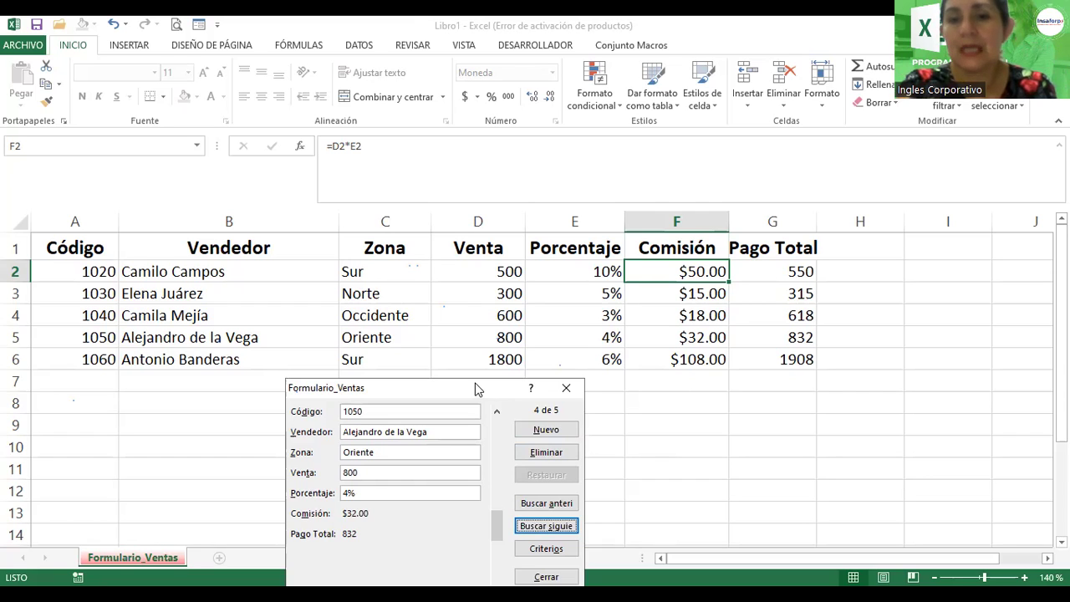
{"action": "left_click_drag", "start_coordinate": [476, 389], "coordinate": [625, 297]}
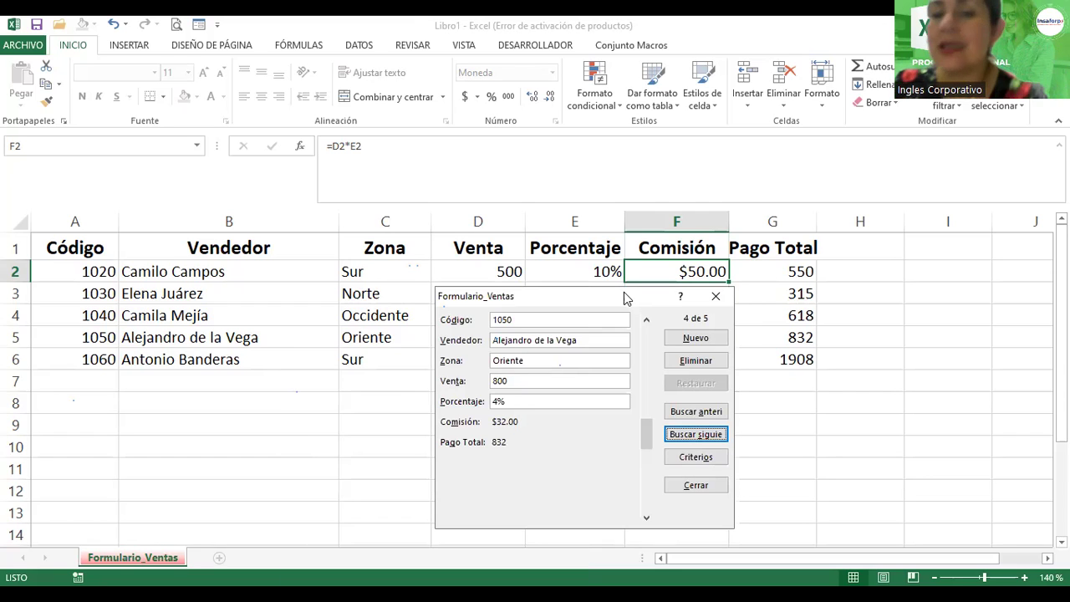
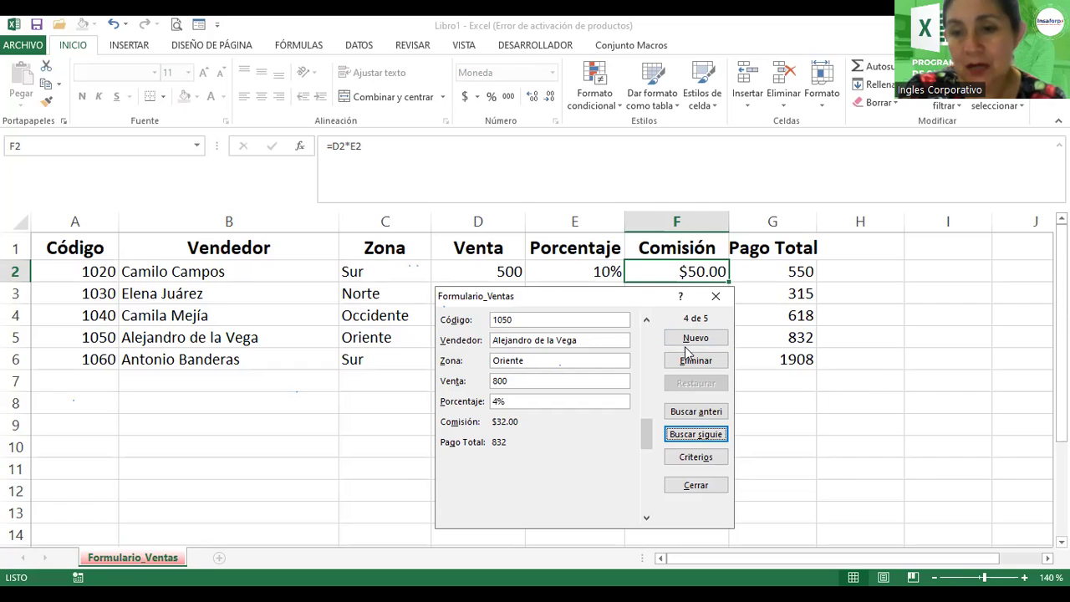
Step: Step back through records 1040 and 1030 to the first record, code 1020
{"action": "left_click", "coordinate": [693, 411]}
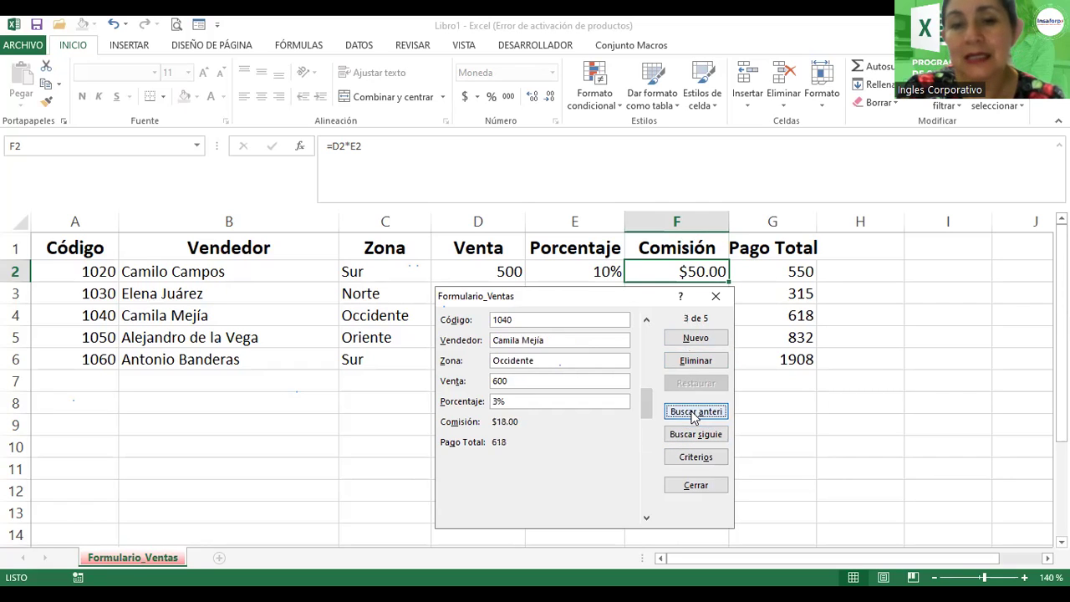
{"action": "left_click", "coordinate": [693, 413]}
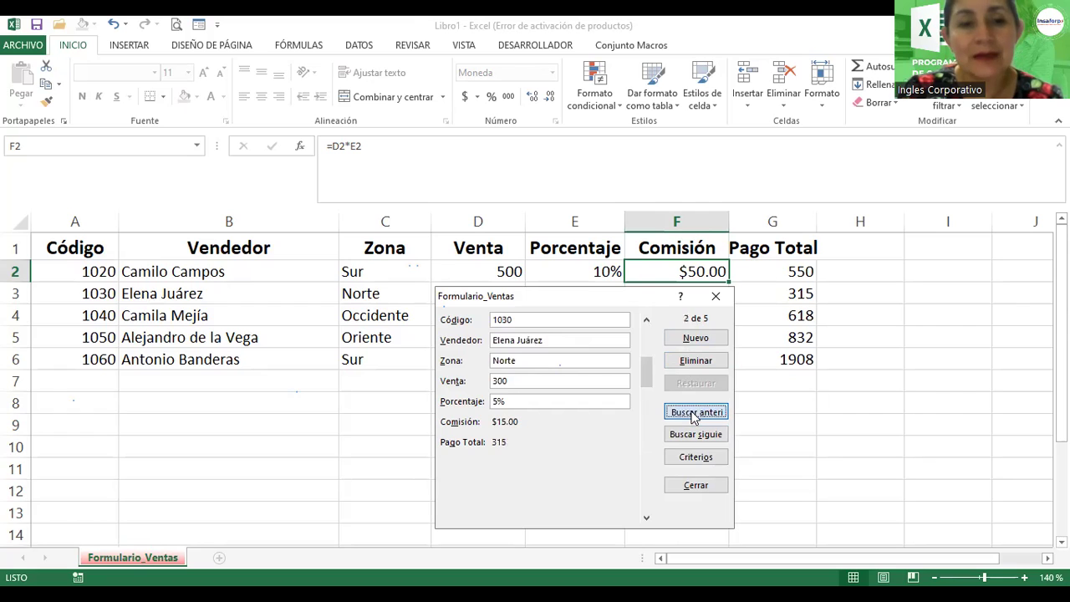
{"action": "left_click", "coordinate": [693, 412]}
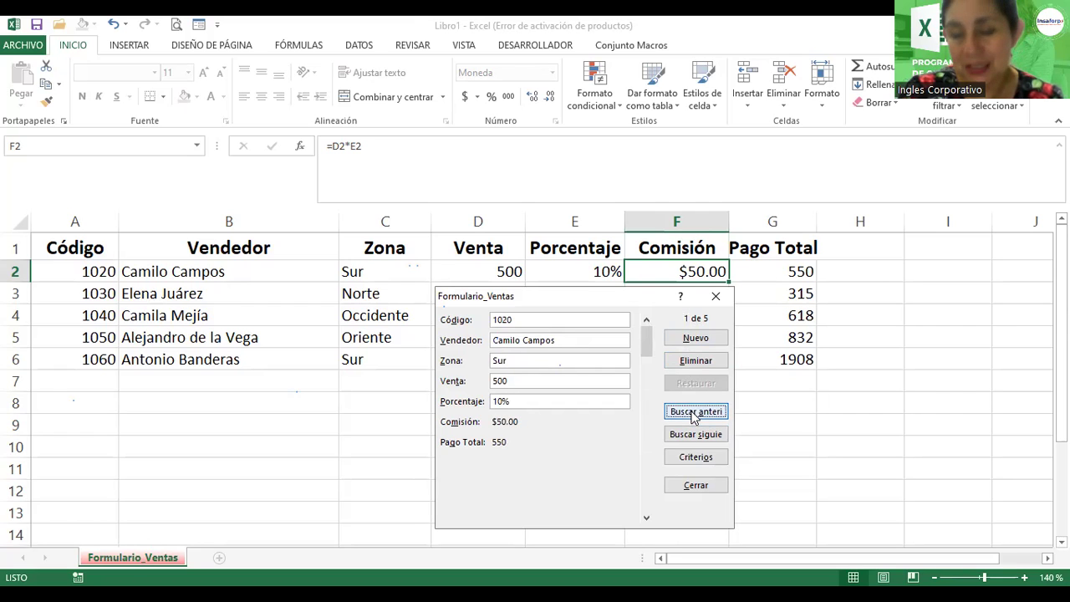
Step: Advance to the last record, code 1060, then move the data form aside and close it
{"action": "left_click", "coordinate": [706, 435]}
{"action": "left_click", "coordinate": [706, 434]}
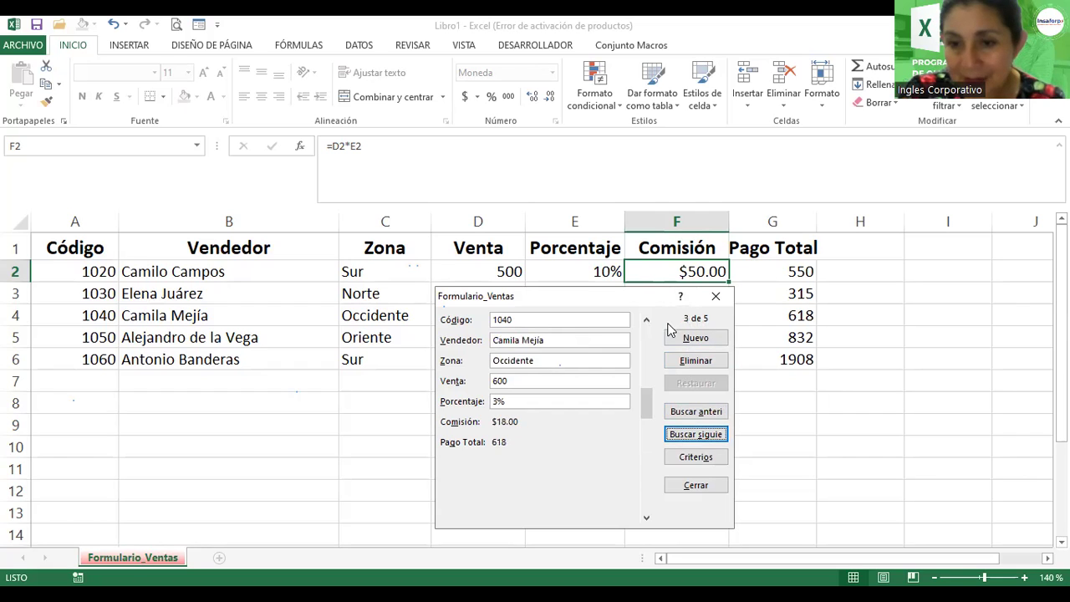
{"action": "left_click", "coordinate": [697, 435]}
{"action": "left_click", "coordinate": [696, 435]}
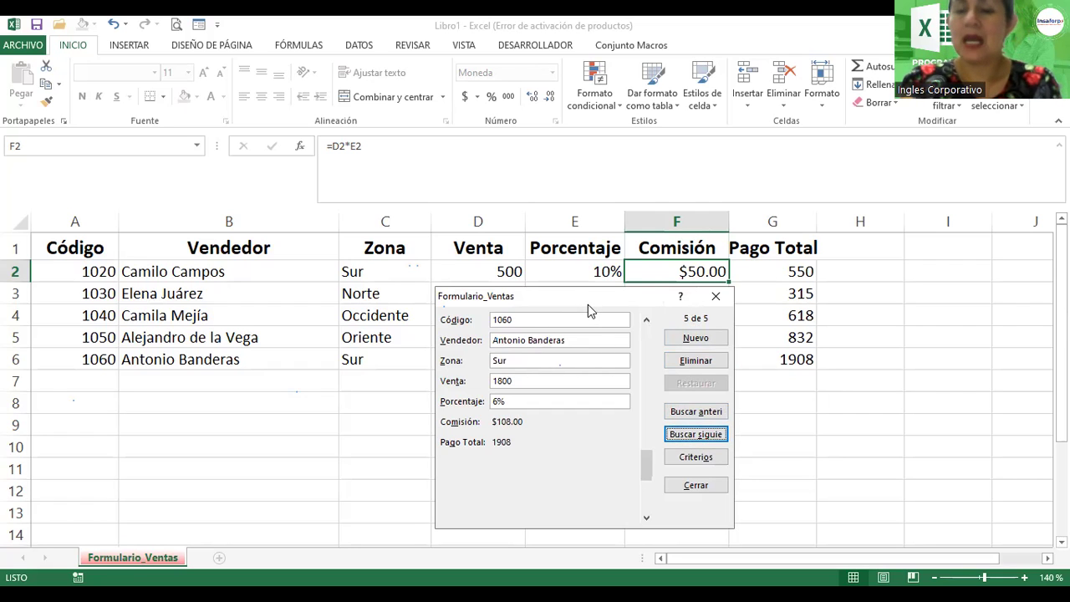
{"action": "left_click_drag", "start_coordinate": [588, 304], "coordinate": [538, 260]}
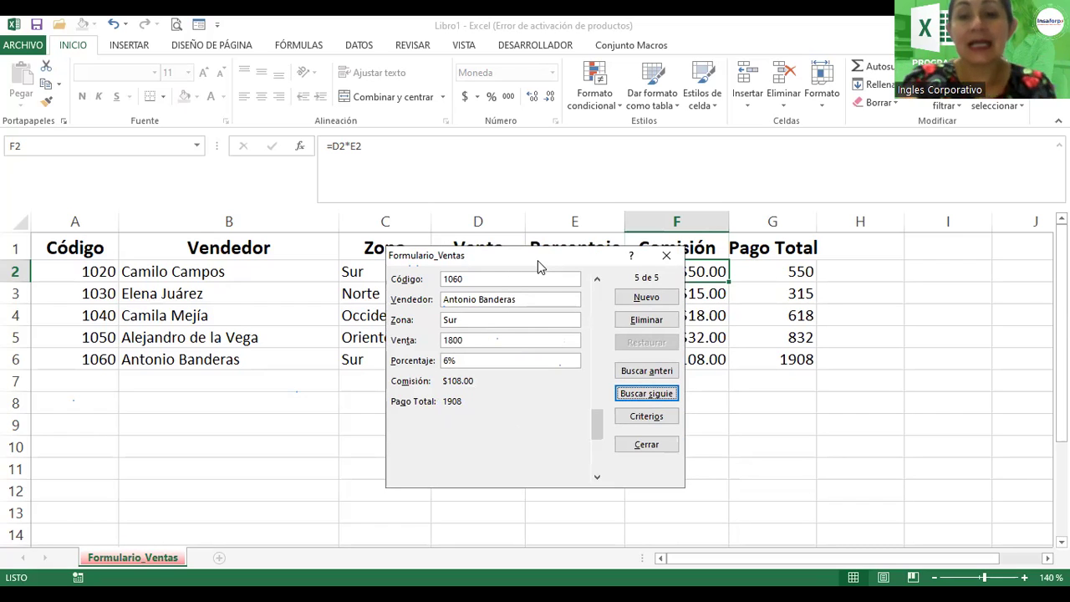
{"action": "left_click", "coordinate": [631, 450]}
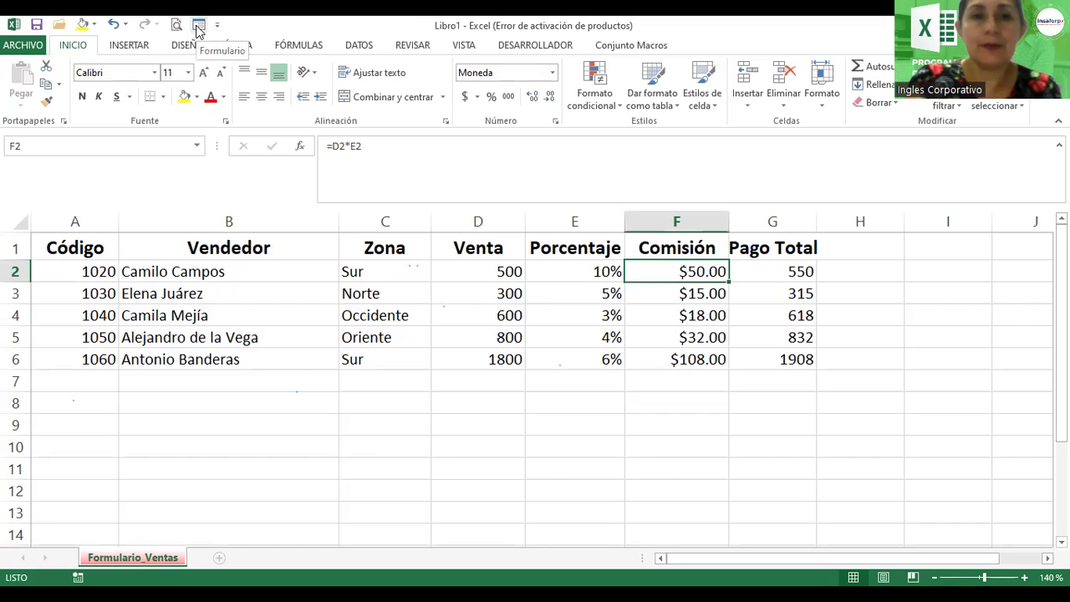
Step: Reopen the sales data form from the Quick Access Toolbar on record 1 of 5, code 1020
{"action": "left_click", "coordinate": [198, 27]}
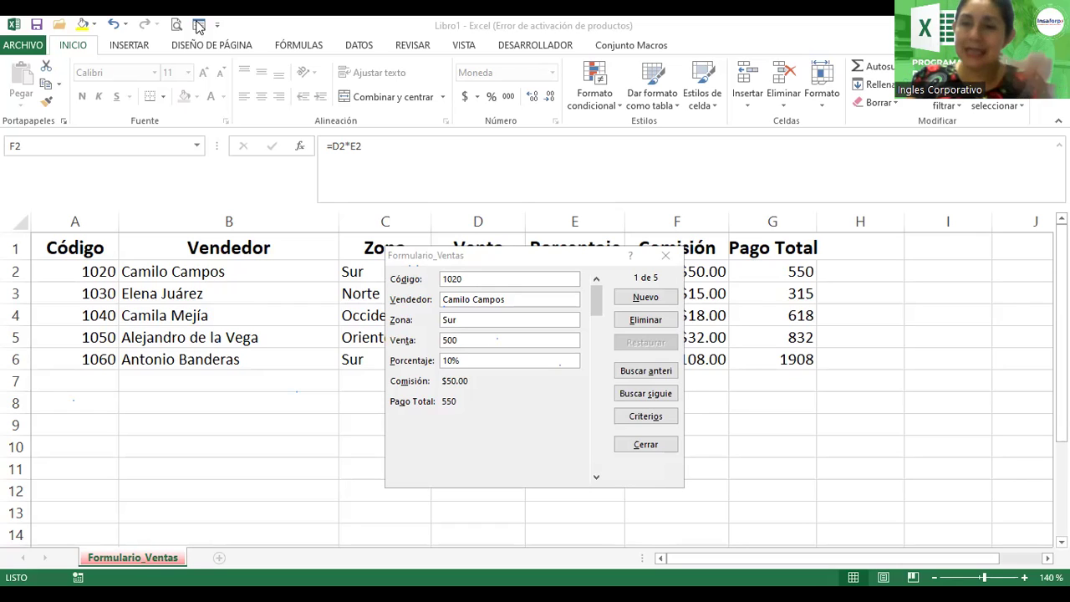
Step: Close the data form and paste its captured image at cell I5
{"action": "left_click", "coordinate": [683, 491]}
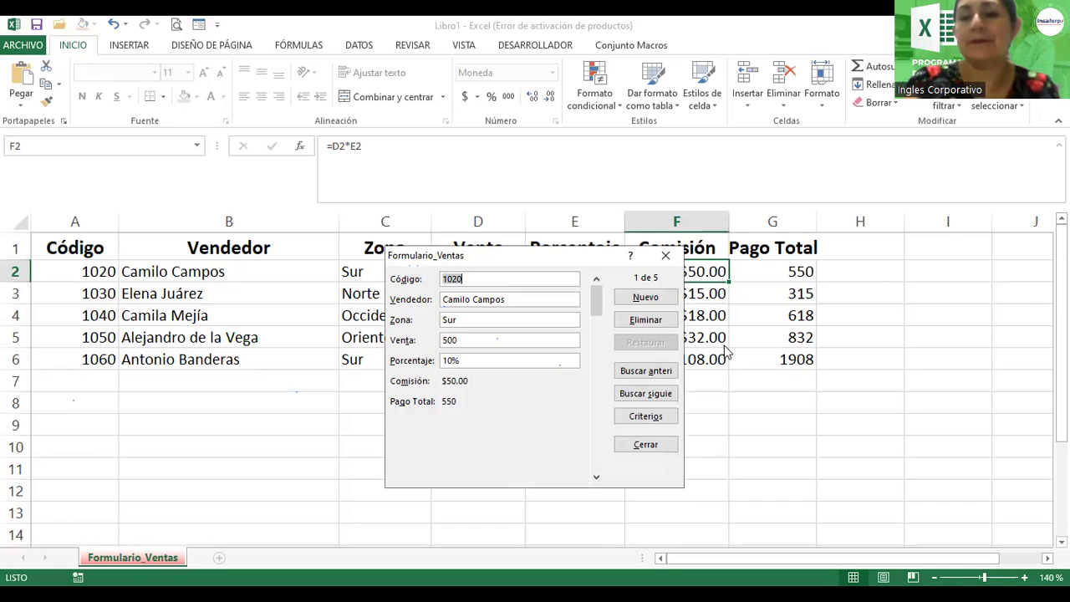
{"action": "left_click", "coordinate": [638, 444]}
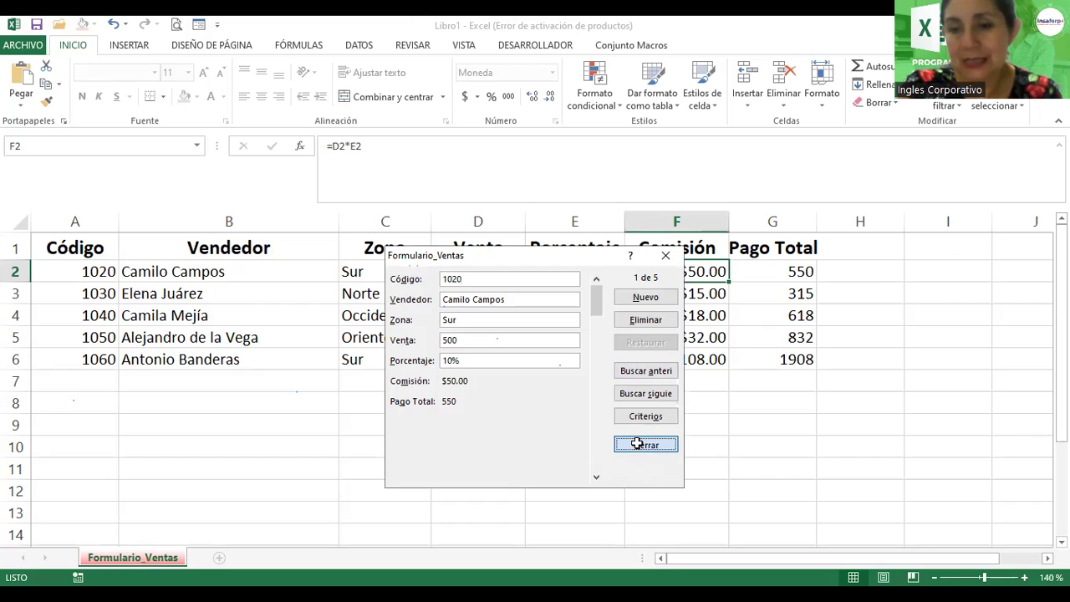
{"action": "left_click", "coordinate": [930, 331]}
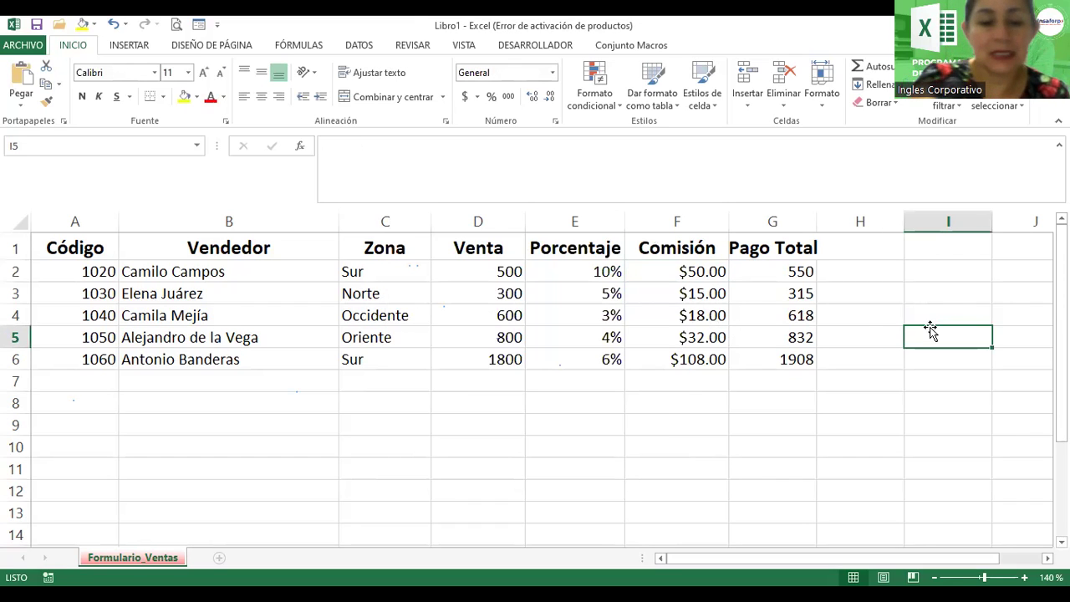
{"action": "key", "text": "ctrl+v"}
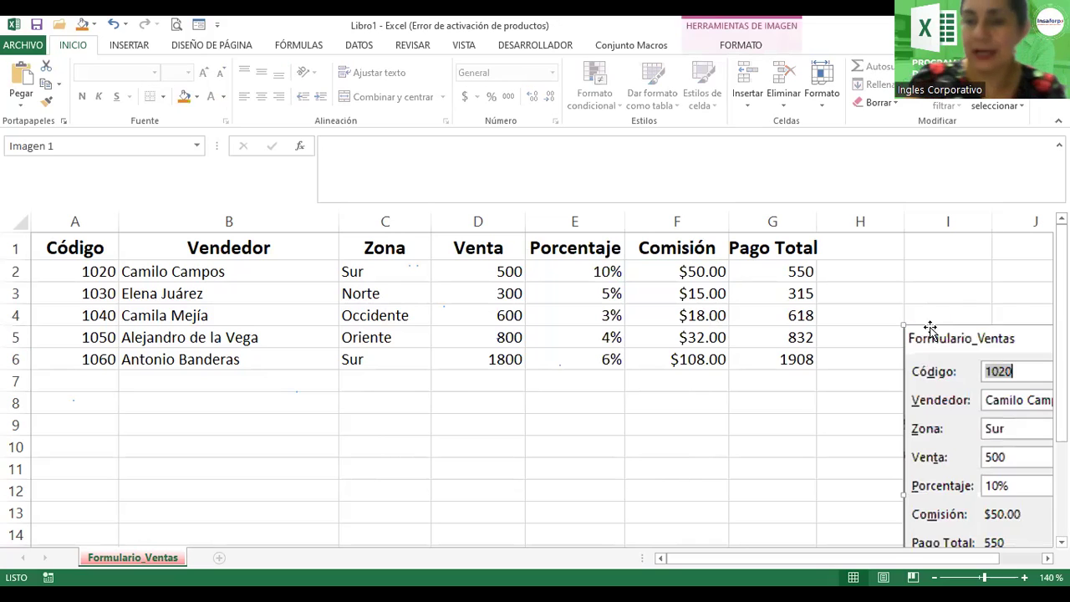
Step: Zoom the sheet out to 110% and position the form picture beside the sales table
{"action": "mouse_move", "coordinate": [930, 327]}
{"action": "left_mouse_down"}
{"action": "mouse_move", "coordinate": [627, 323]}
{"action": "mouse_move", "coordinate": [658, 304]}
{"action": "left_mouse_up"}
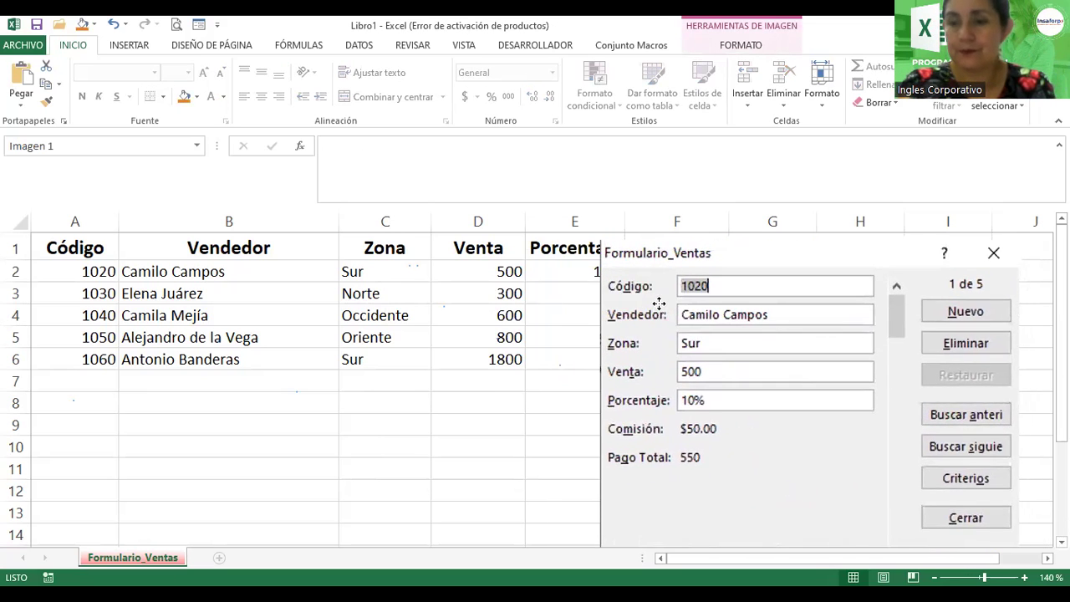
{"action": "left_click", "coordinate": [934, 577]}
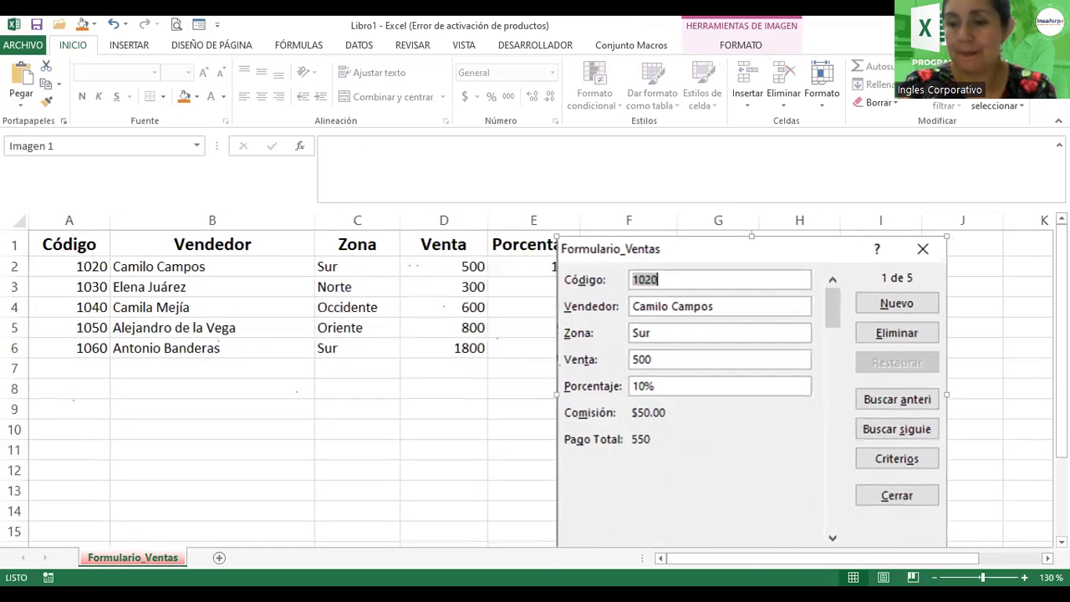
{"action": "left_click", "coordinate": [933, 576]}
{"action": "left_click", "coordinate": [934, 577]}
{"action": "left_click_drag", "start_coordinate": [663, 398], "coordinate": [855, 404]}
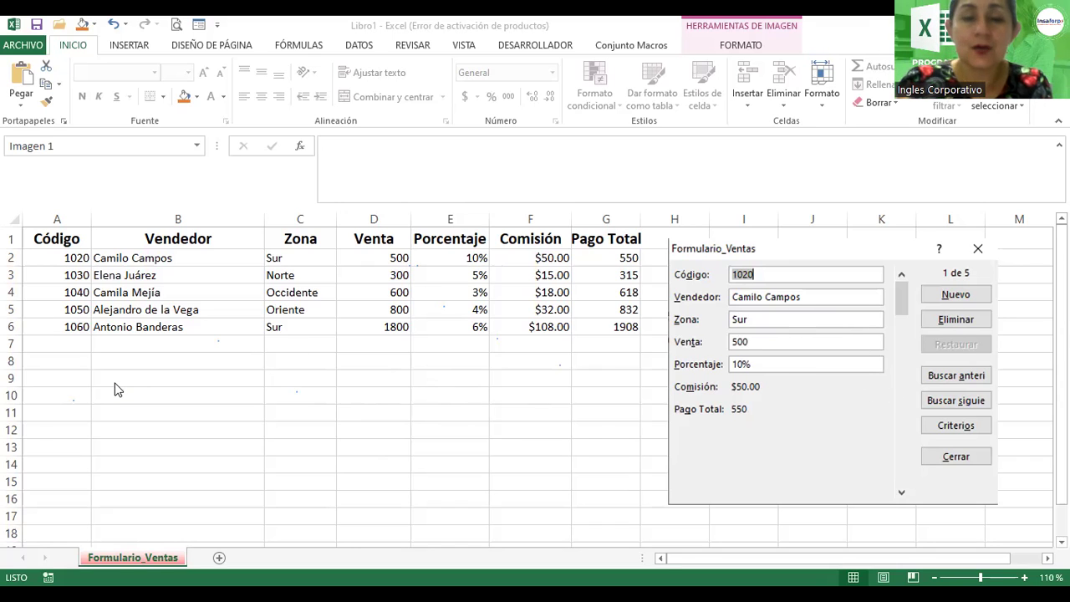
Step: Deselect the form picture by selecting cell B9, then switch to the INSERTAR ribbon
{"action": "left_click", "coordinate": [142, 378]}
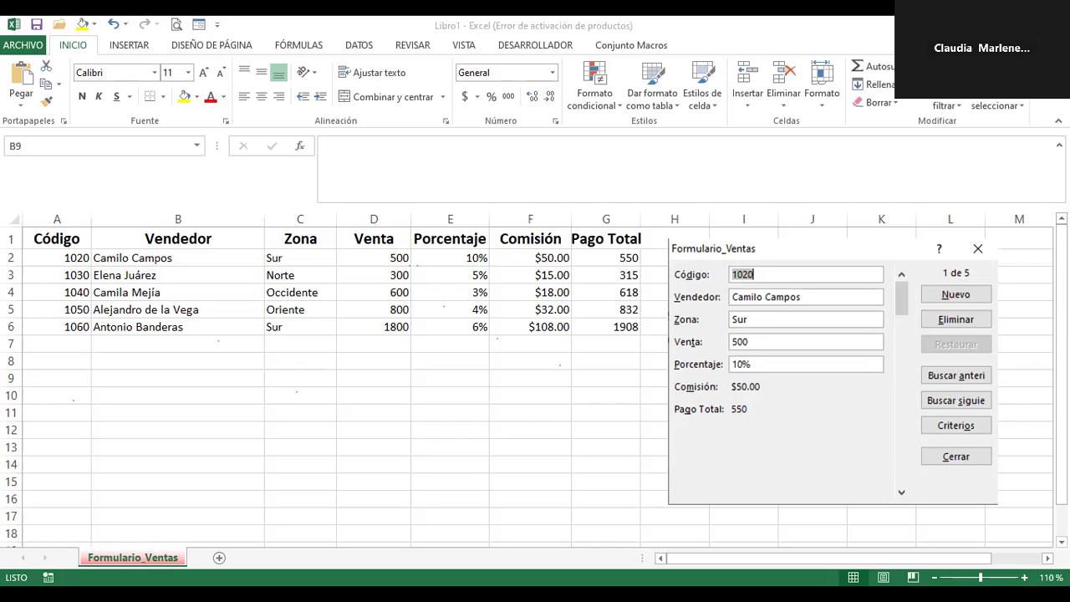
{"action": "left_click", "coordinate": [132, 47]}
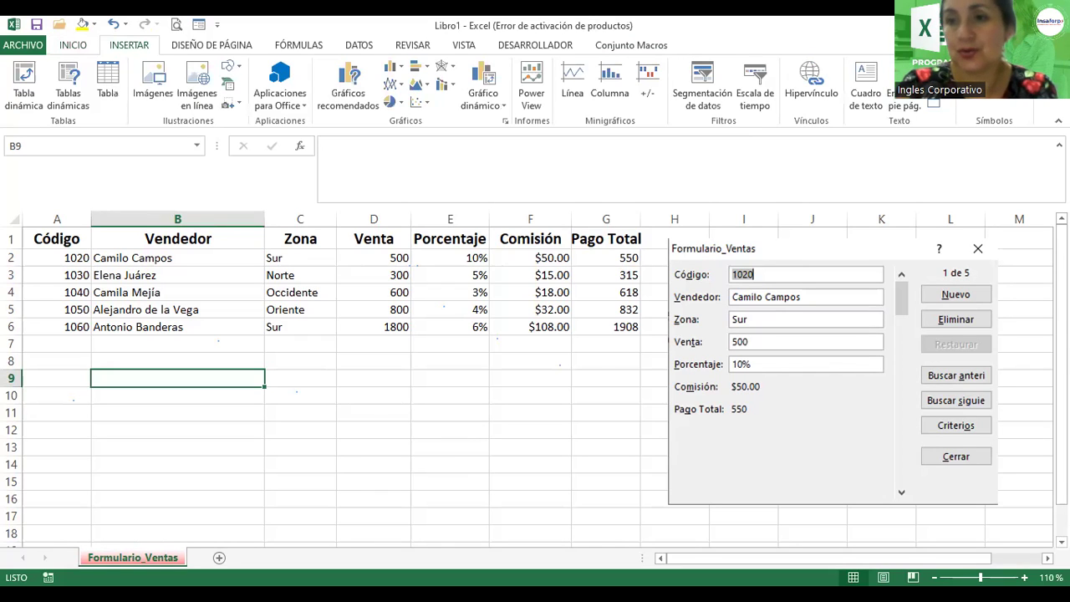
Step: Insert an orange WordArt and replace its placeholder with 'Formulario de Datos'
{"action": "left_click", "coordinate": [936, 104]}
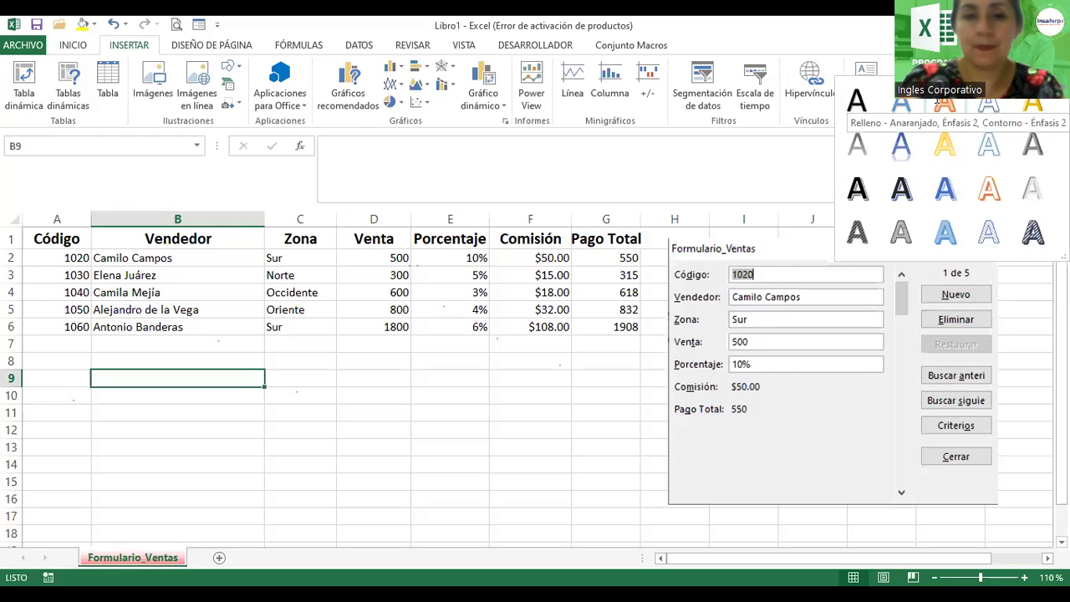
{"action": "left_click", "coordinate": [945, 102]}
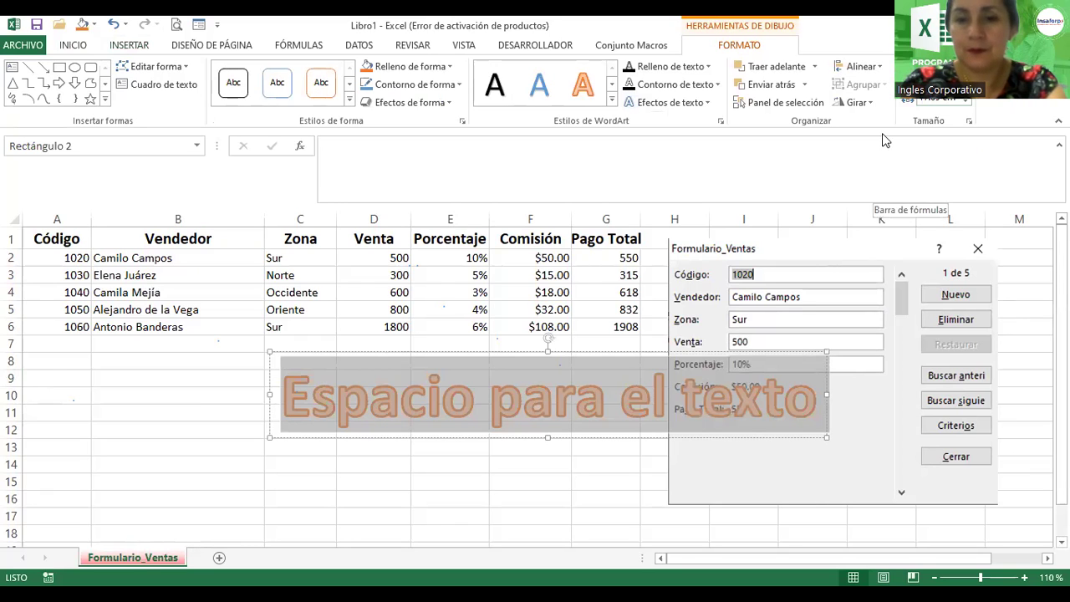
{"action": "left_click", "coordinate": [532, 391]}
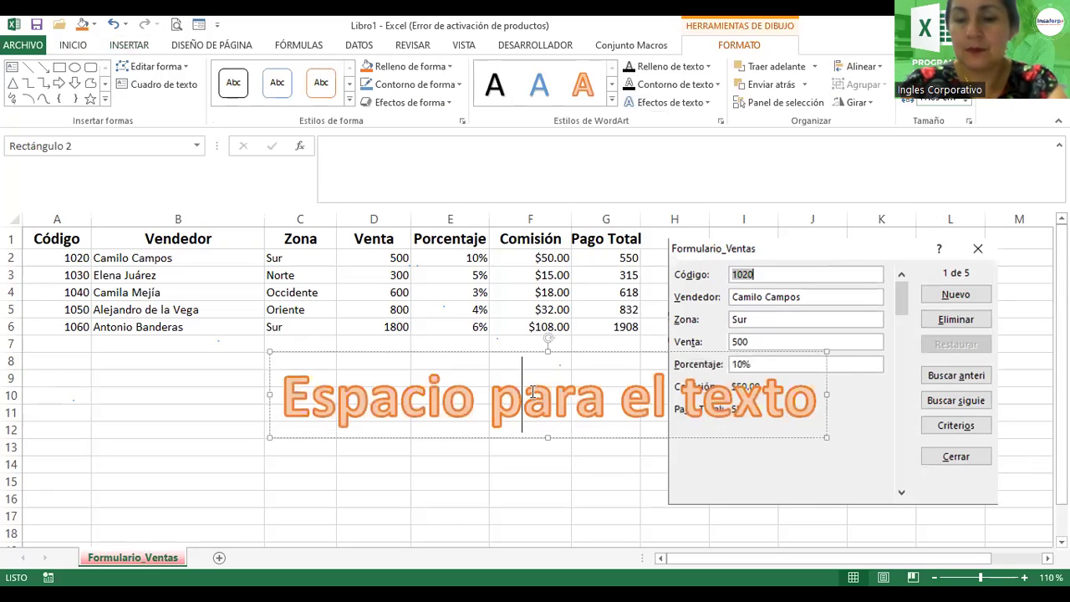
{"action": "key", "text": "BackSpace"}
{"action": "key", "text": "BackSpace"}
{"action": "key", "text": "BackSpace"}
{"action": "key", "text": "BackSpace"}
{"action": "key", "text": "BackSpace"}
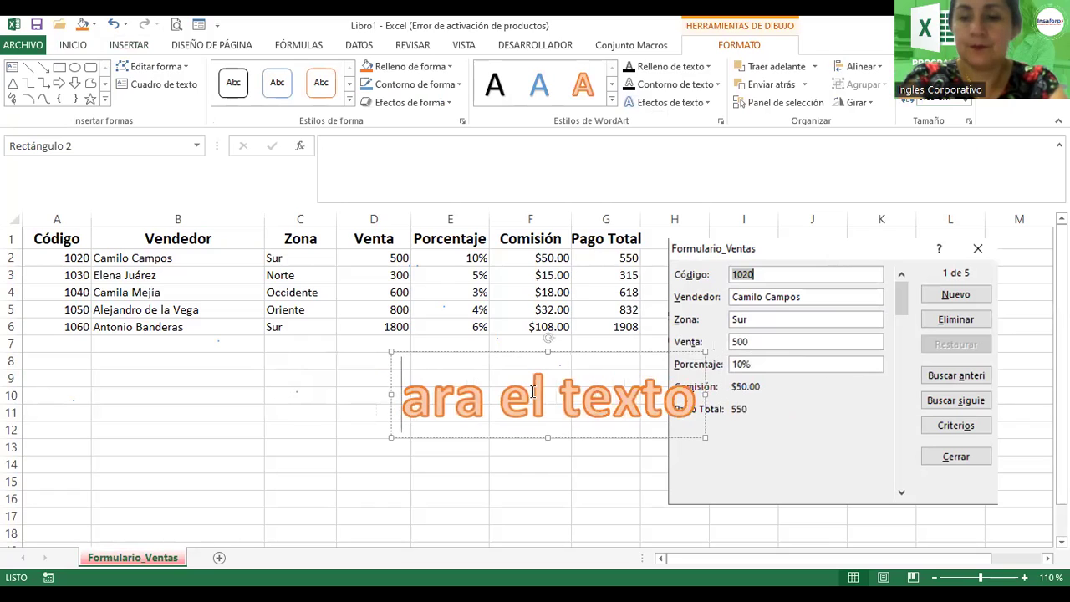
{"action": "key", "text": "Delete"}
{"action": "key", "text": "Delete"}
{"action": "key", "text": "Delete"}
{"action": "key", "text": "Delete"}
{"action": "key", "text": "Delete"}
{"action": "key", "text": "Delete"}
{"action": "type", "text": "Formulario de Datos"}
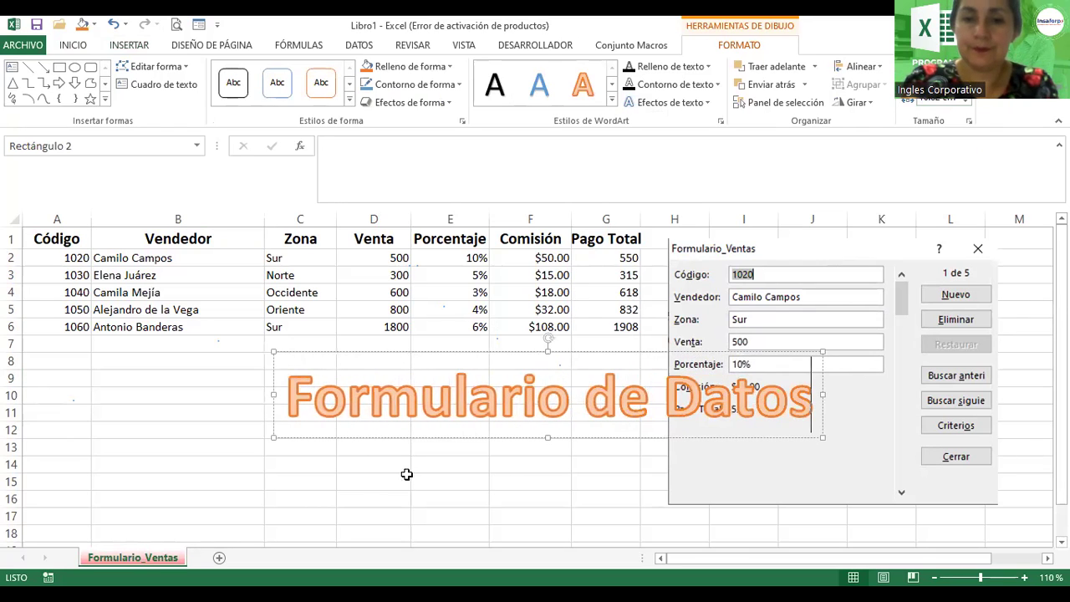
Step: Shrink the title to 32-point text and centre it below the sales table
{"action": "left_click_drag", "start_coordinate": [407, 443], "coordinate": [203, 442]}
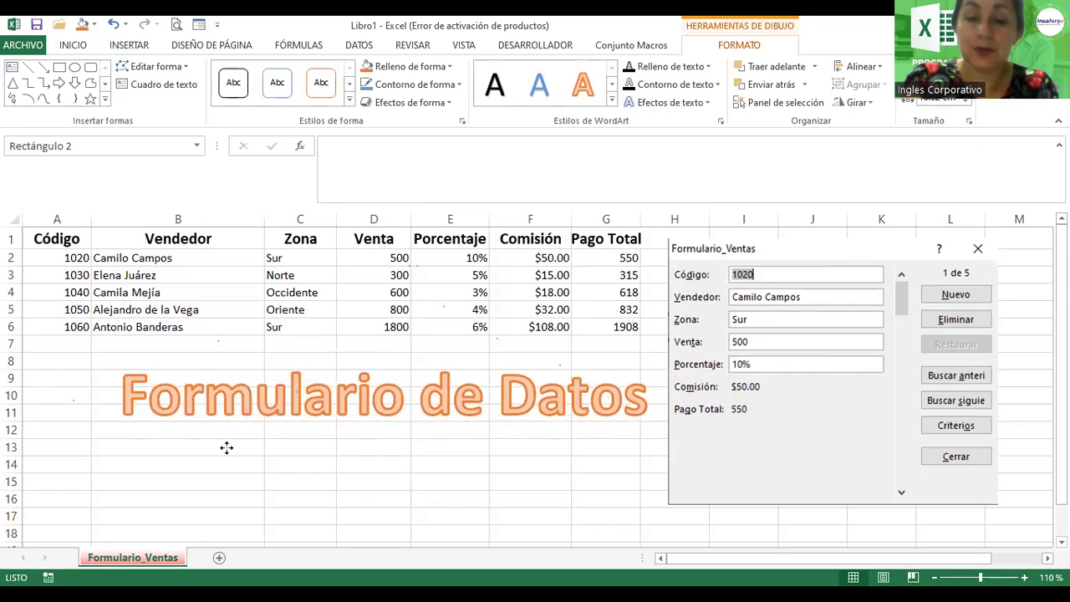
{"action": "triple_click", "coordinate": [276, 397]}
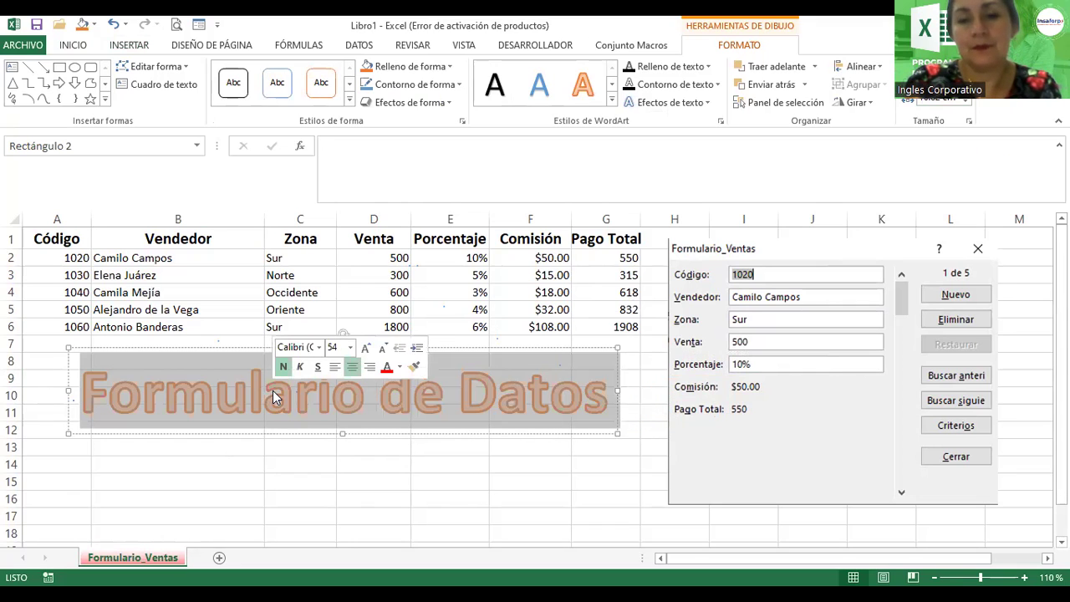
{"action": "left_click", "coordinate": [386, 349]}
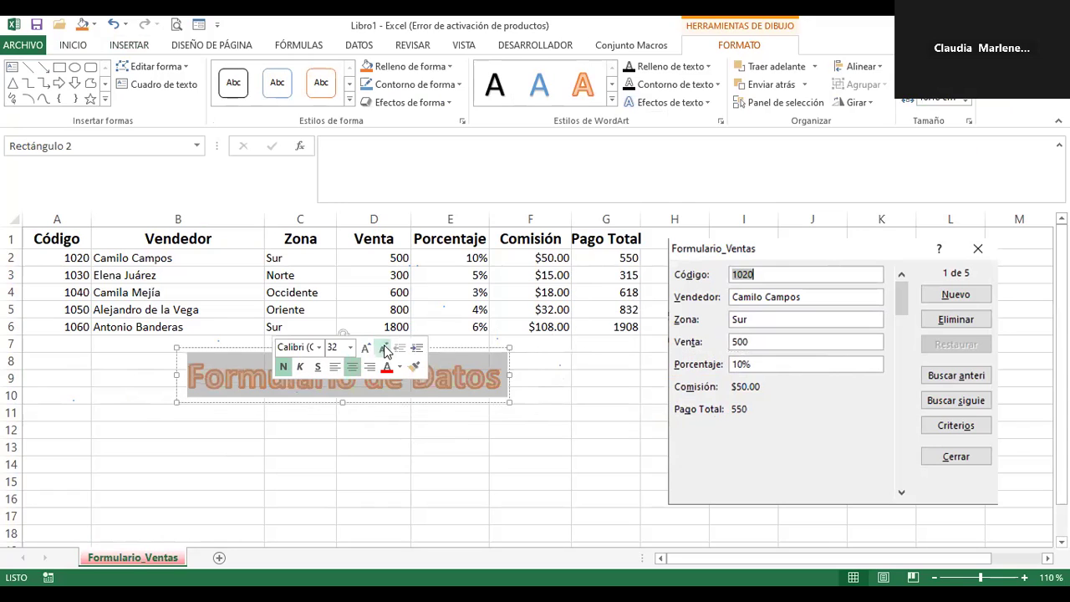
{"action": "left_click", "coordinate": [391, 407]}
{"action": "left_click_drag", "start_coordinate": [396, 409], "coordinate": [440, 416]}
{"action": "left_click", "coordinate": [430, 434]}
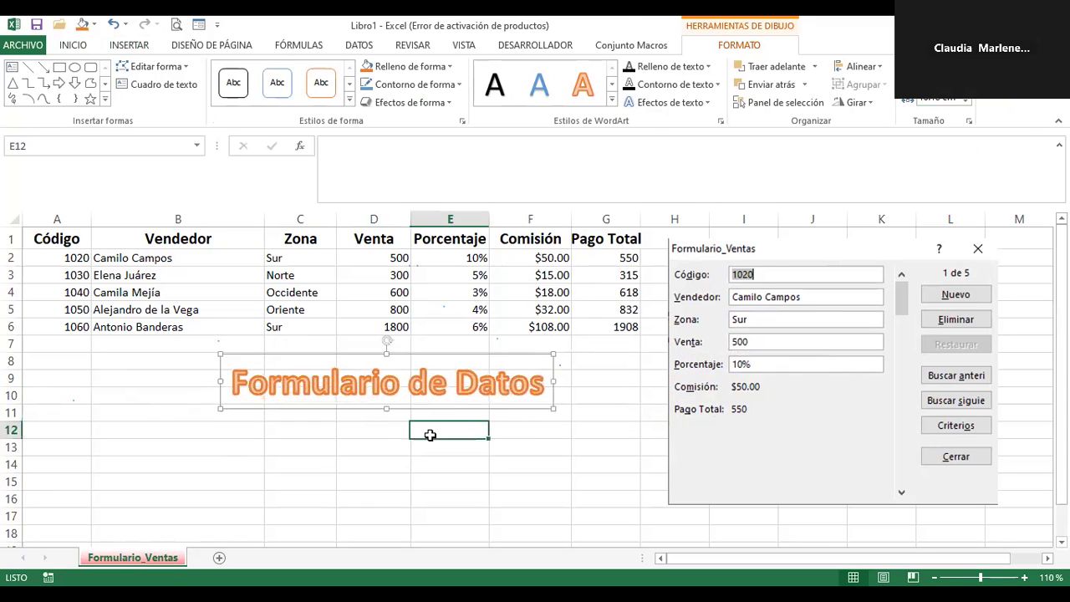
Step: Draw a Left-Up Arrow shape below the title, widened to point toward the form picture
{"action": "left_click", "coordinate": [126, 46]}
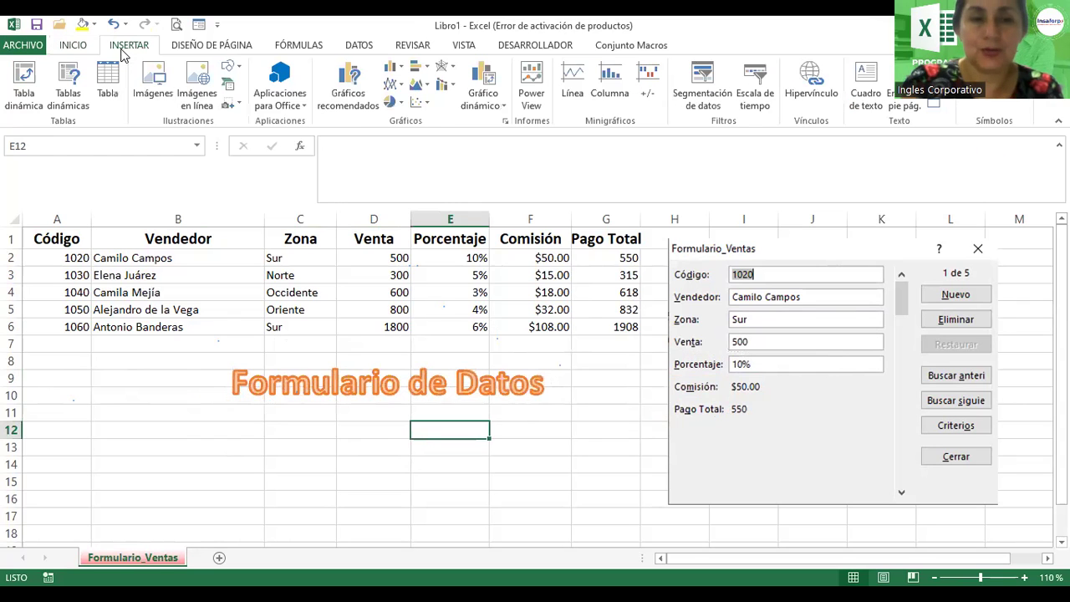
{"action": "left_click", "coordinate": [234, 67]}
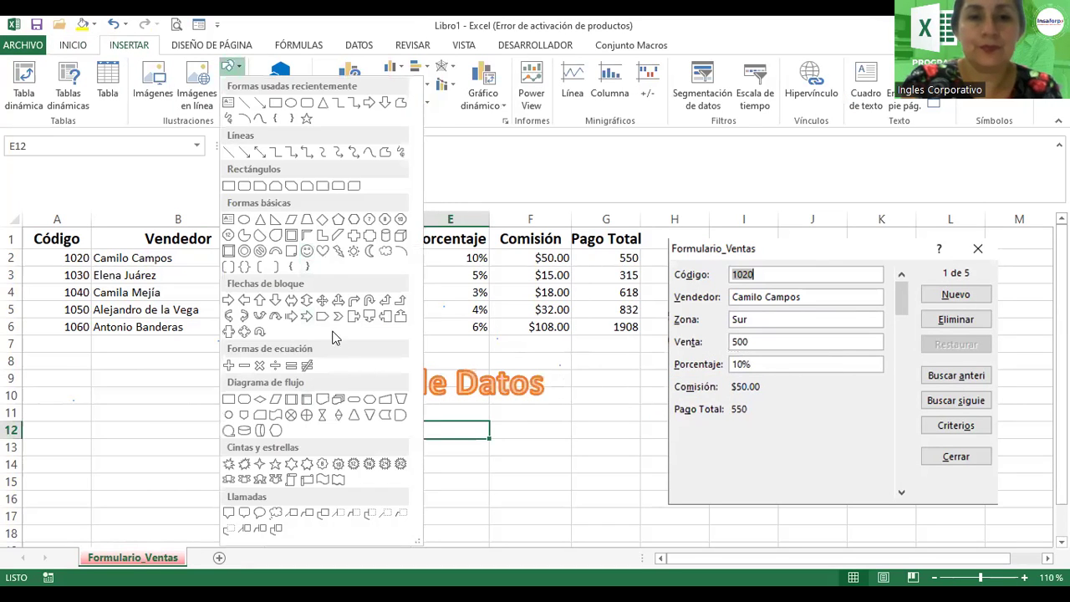
{"action": "left_click", "coordinate": [389, 303]}
{"action": "left_click_drag", "start_coordinate": [429, 410], "coordinate": [479, 500]}
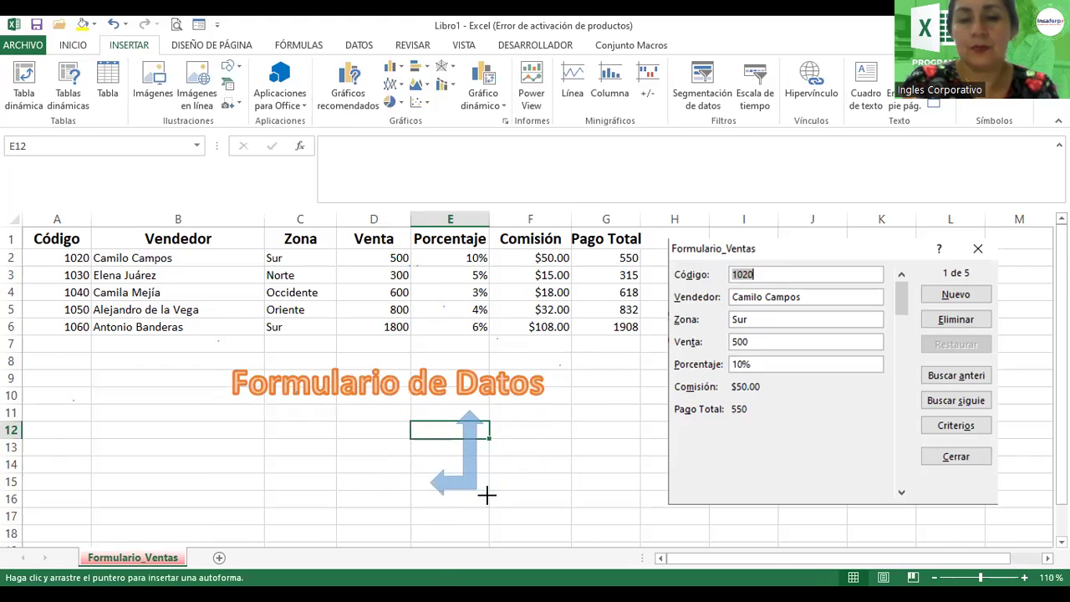
{"action": "left_click_drag", "start_coordinate": [479, 501], "coordinate": [506, 496]}
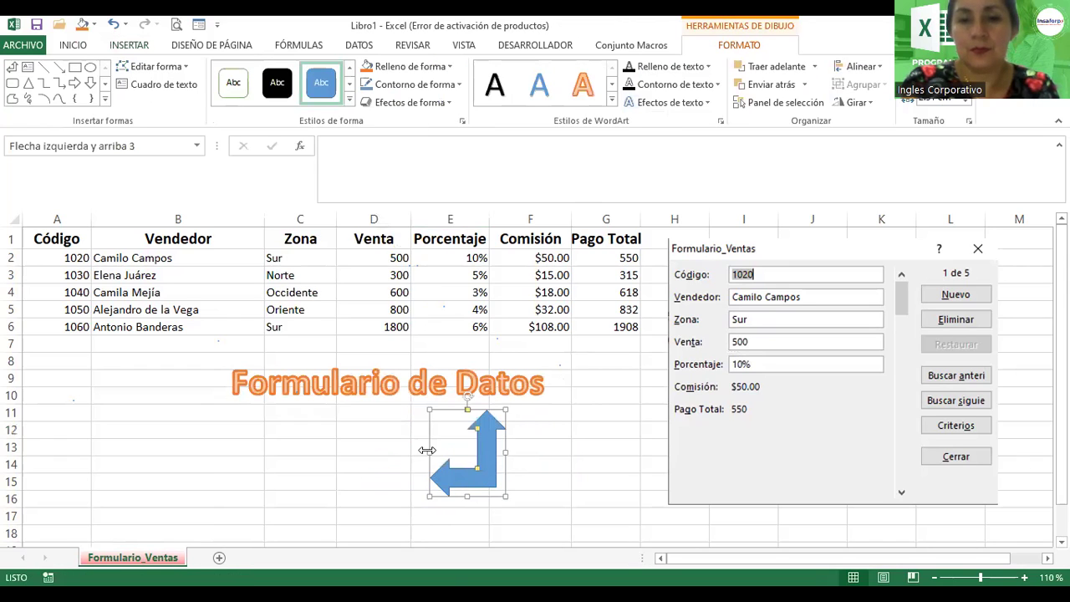
{"action": "mouse_move", "coordinate": [428, 451]}
{"action": "left_mouse_down"}
{"action": "mouse_move", "coordinate": [545, 488]}
{"action": "mouse_move", "coordinate": [607, 493]}
{"action": "mouse_move", "coordinate": [660, 465]}
{"action": "left_mouse_up"}
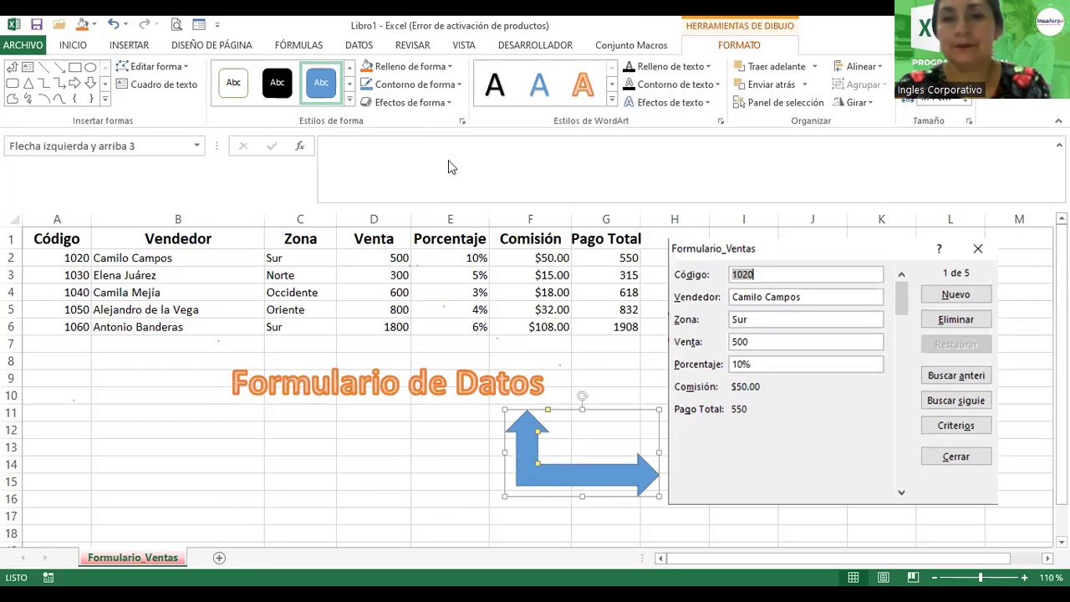
Step: Give the arrow a preset shape effect and nudge the title box slightly down
{"action": "left_click", "coordinate": [408, 102]}
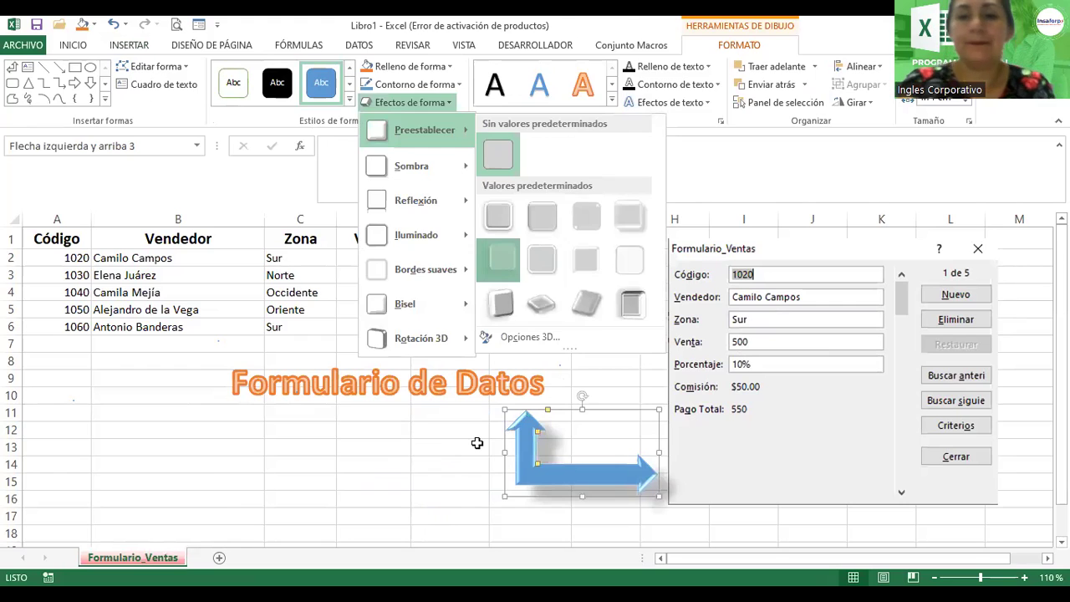
{"action": "left_click", "coordinate": [403, 452]}
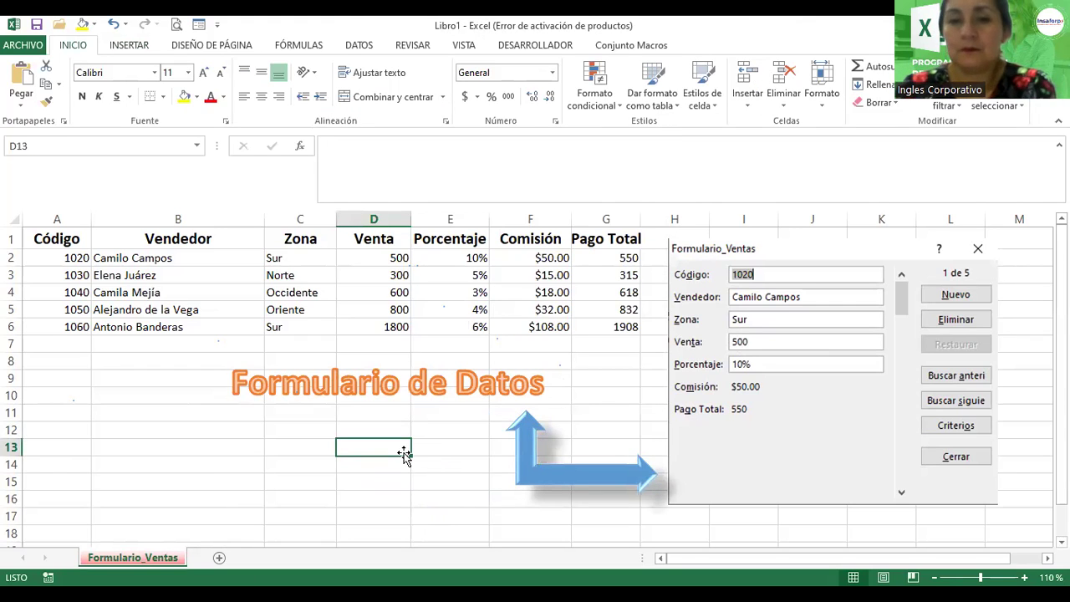
{"action": "left_click", "coordinate": [389, 391]}
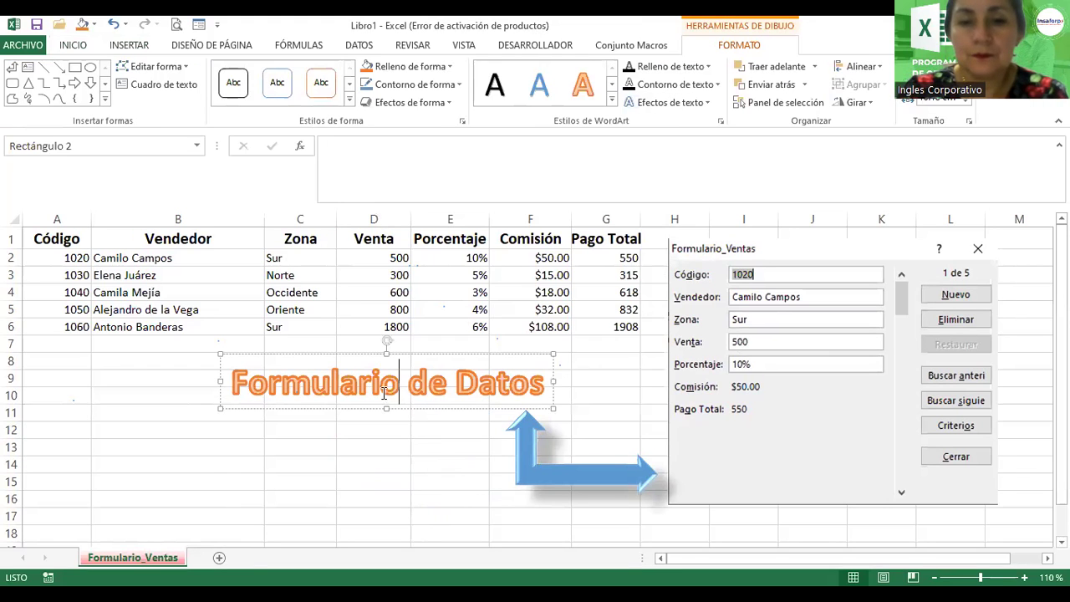
{"action": "left_click_drag", "start_coordinate": [371, 408], "coordinate": [370, 420]}
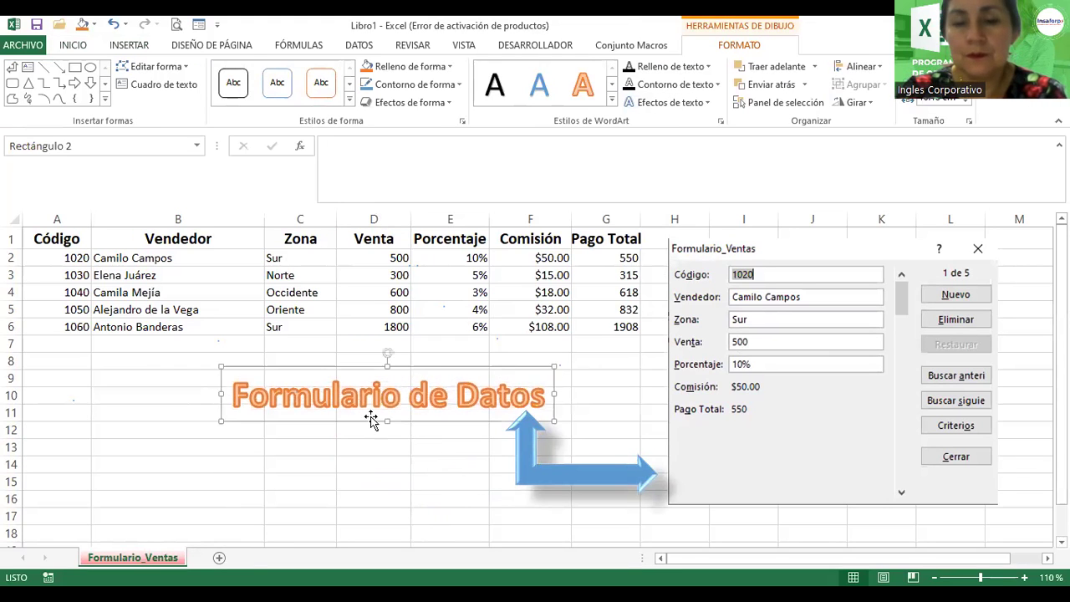
{"action": "left_click", "coordinate": [361, 497]}
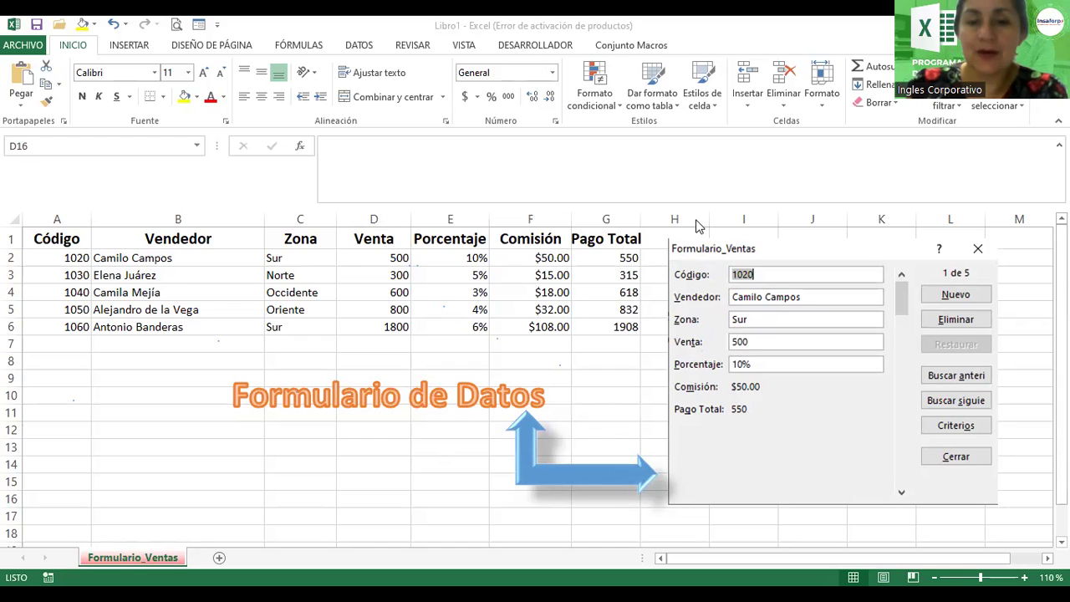
Step: Insert a new sheet, rename its tab Formulario_Planilla, and make it the active sheet
{"action": "left_click", "coordinate": [223, 562]}
{"action": "left_click", "coordinate": [226, 558]}
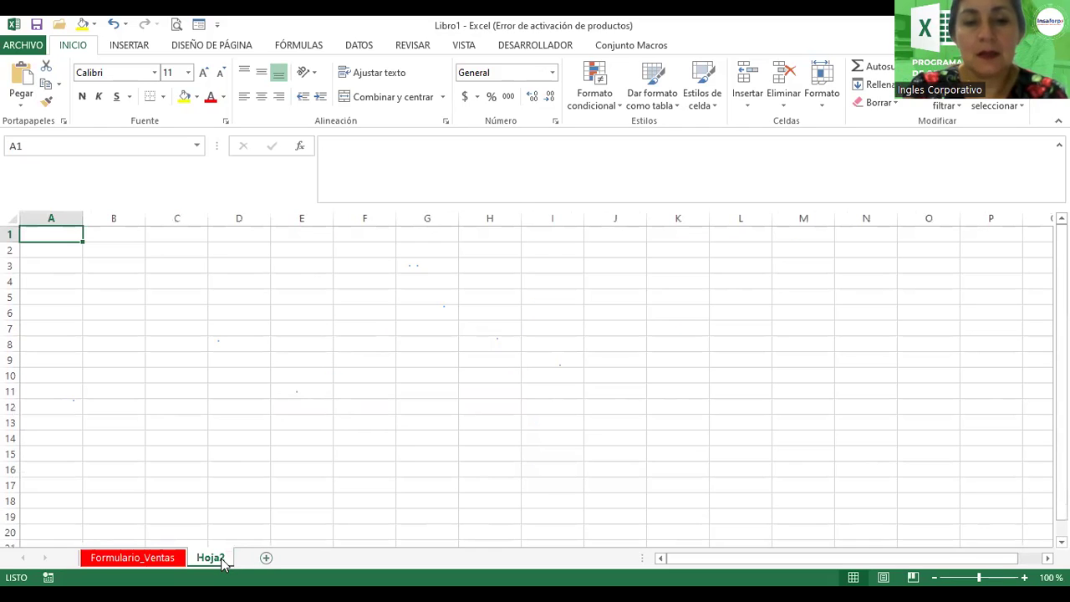
{"action": "double_click", "coordinate": [222, 559]}
{"action": "type", "text": "Formulario_Planilla"}
{"action": "key", "text": "Return"}
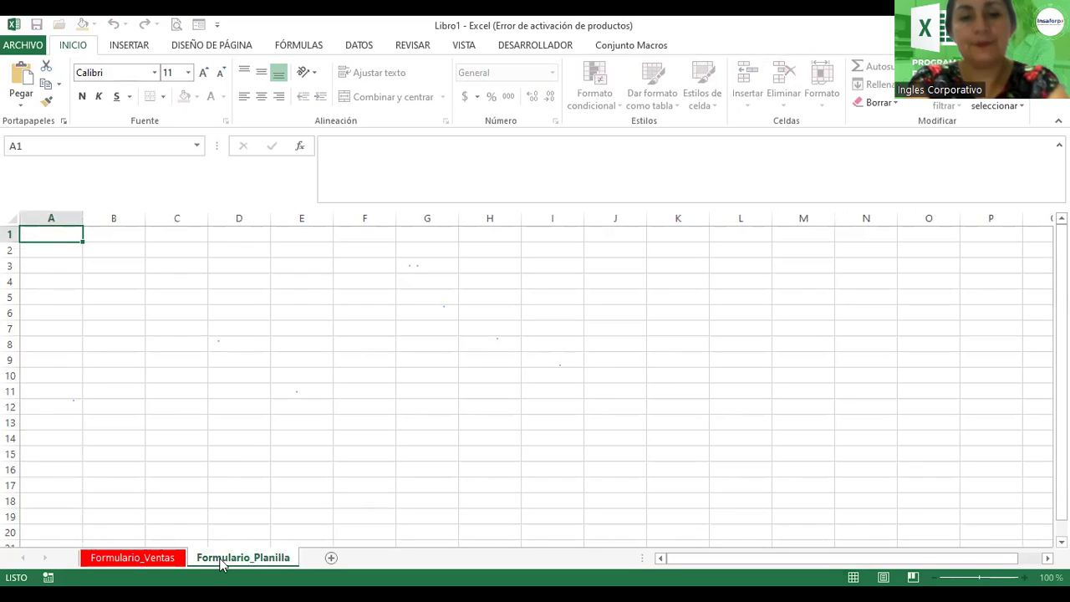
{"action": "right_click", "coordinate": [222, 565]}
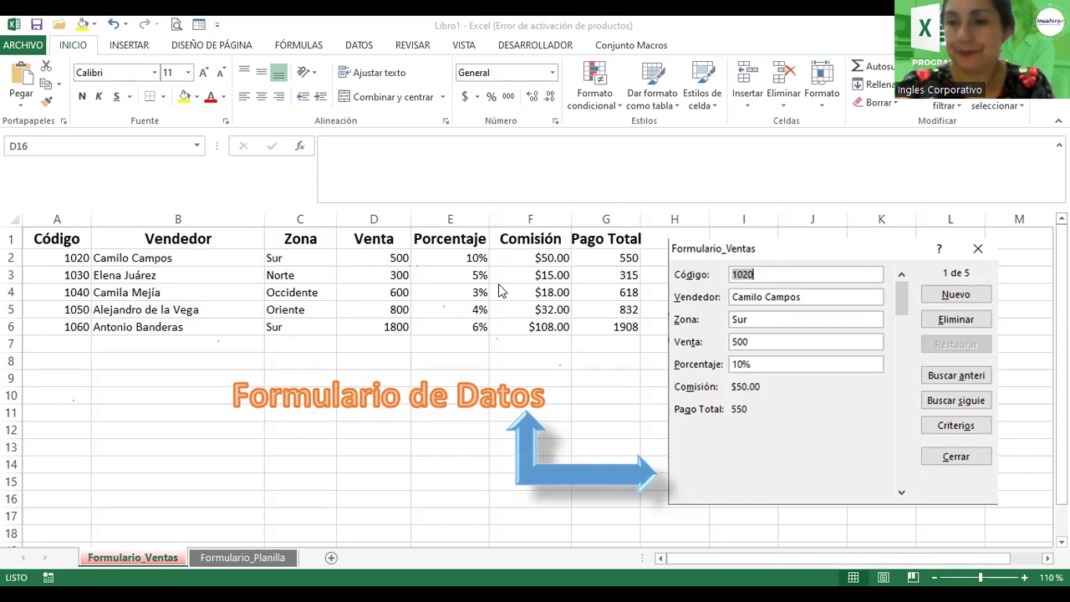
{"action": "left_click", "coordinate": [255, 562]}
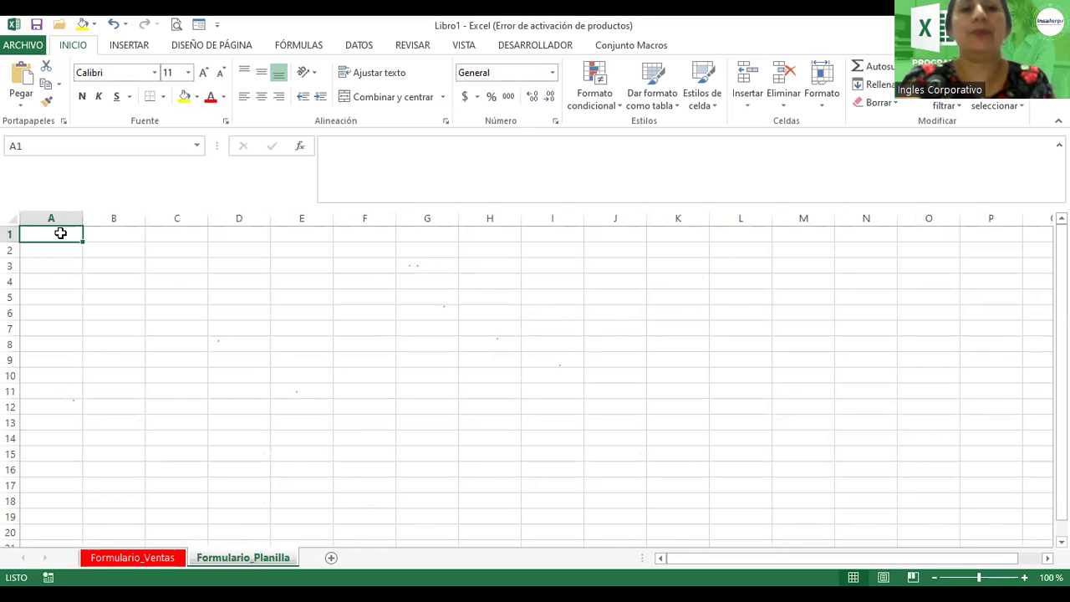
Step: Enter the title 'Planilla de Pagos' in A1 and zoom the sheet in
{"action": "type", "text": "Planilla de Pagos"}
{"action": "key", "text": "Return"}
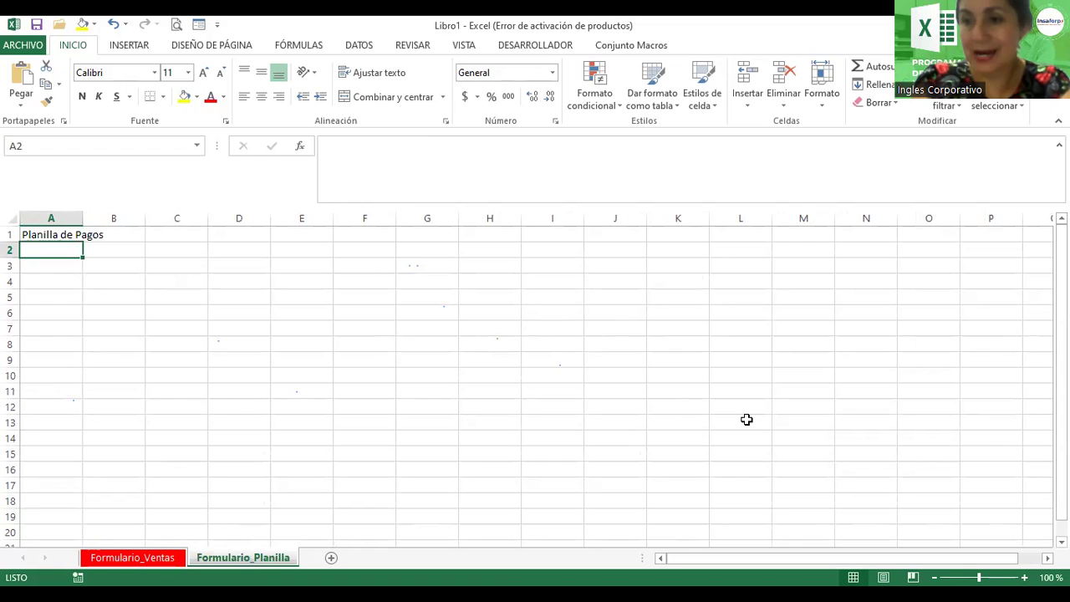
{"action": "left_click", "coordinate": [1024, 576]}
{"action": "left_click", "coordinate": [1023, 577]}
{"action": "left_click", "coordinate": [1024, 577]}
{"action": "left_click", "coordinate": [1024, 576]}
{"action": "left_click", "coordinate": [1023, 577]}
{"action": "left_click", "coordinate": [1023, 577]}
{"action": "left_click", "coordinate": [1024, 577]}
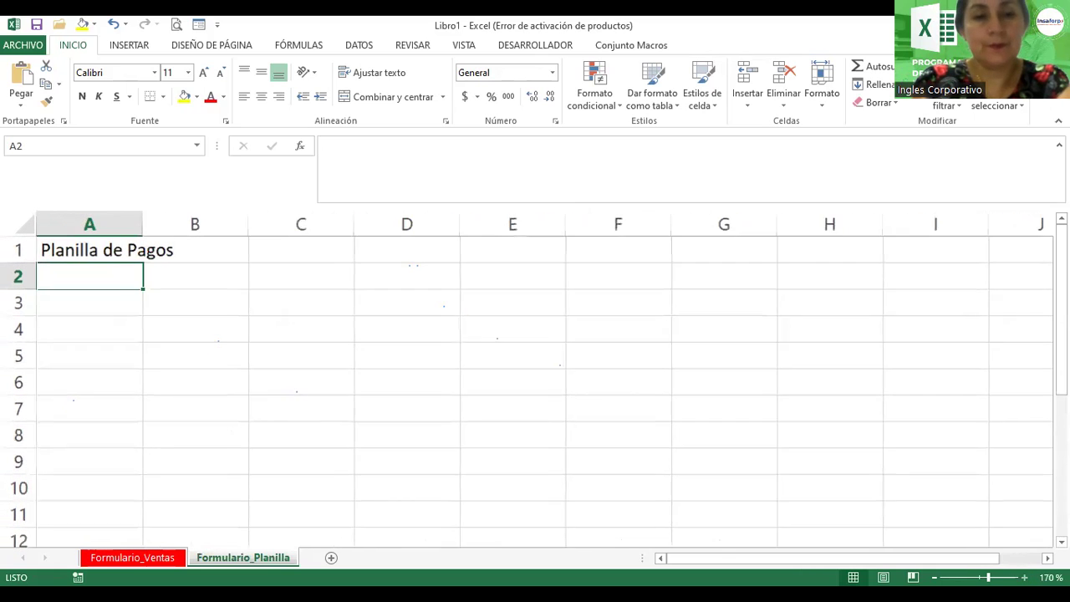
Step: Enter the headers No., Nombre and Departamento in A2:C2
{"action": "type", "text": "No"}
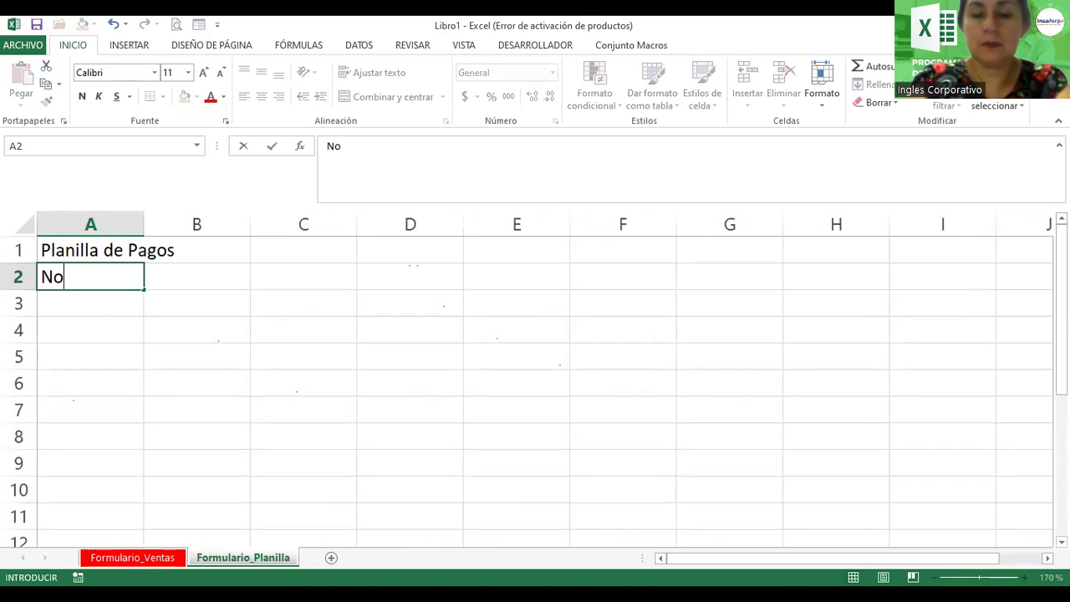
{"action": "type", "text": "."}
{"action": "key", "text": "Return"}
{"action": "left_click", "coordinate": [90, 277]}
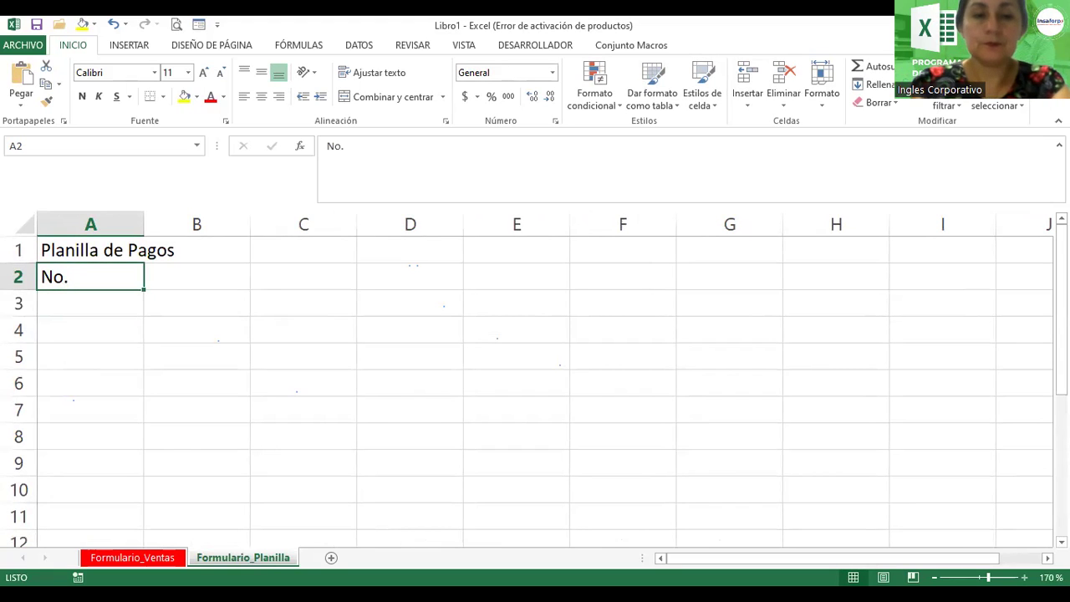
{"action": "left_click", "coordinate": [197, 277]}
{"action": "type", "text": "Nombe"}
{"action": "key", "text": "BackSpace"}
{"action": "type", "text": "re"}
{"action": "key", "text": "Tab"}
{"action": "type", "text": "Departamento"}
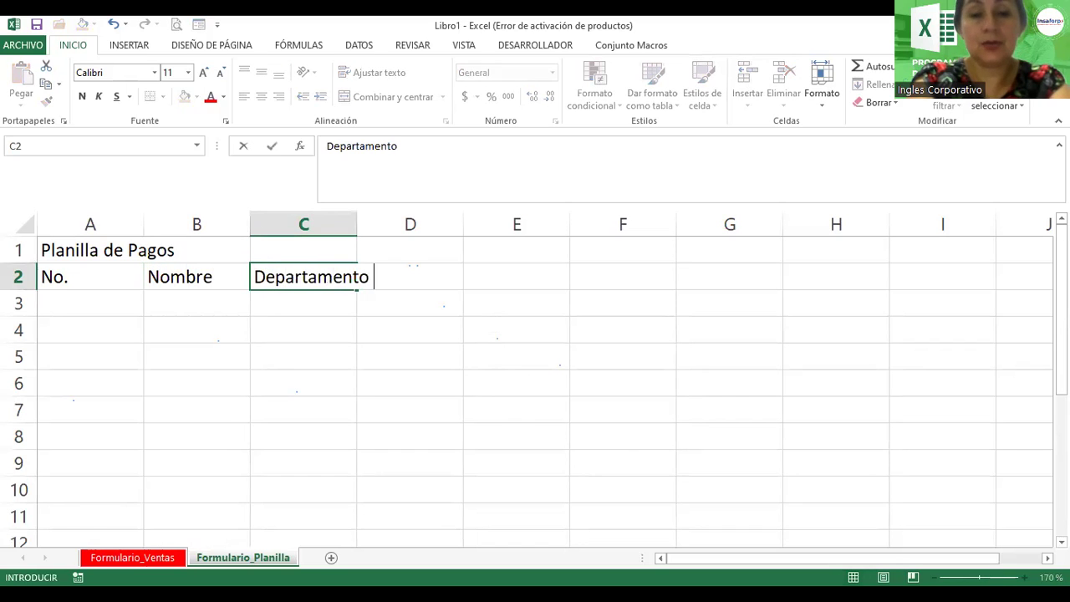
{"action": "key", "text": "BackSpace"}
{"action": "key", "text": "Return"}
{"action": "key", "text": "Tab"}
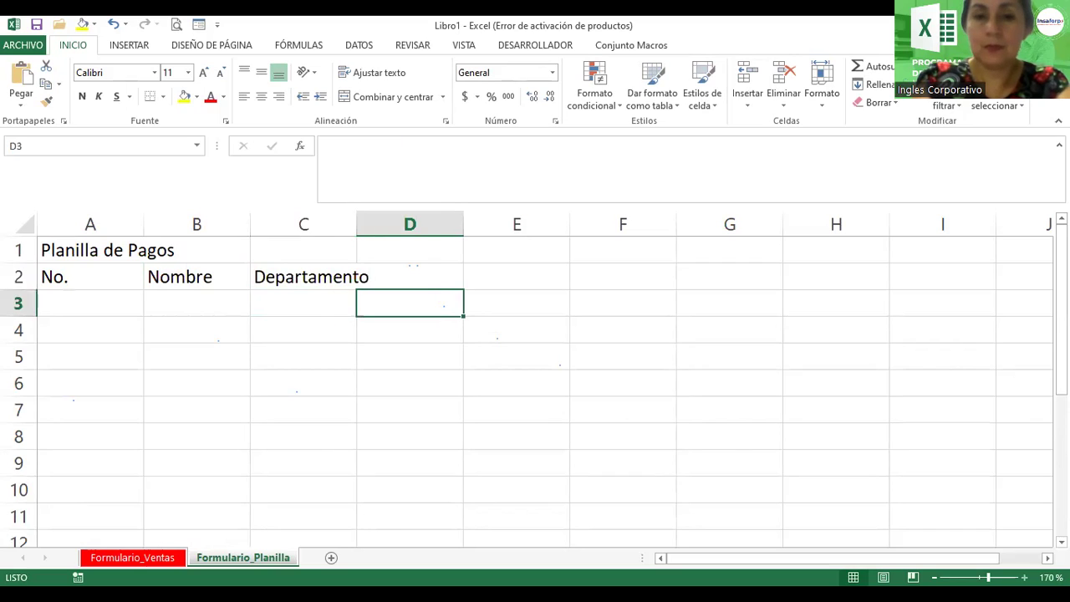
Step: Enter the headers Salario Base, Isss and Nombre Afp in D2:F2
{"action": "left_click", "coordinate": [410, 277]}
{"action": "type", "text": "Salario Base"}
{"action": "key", "text": "Tab"}
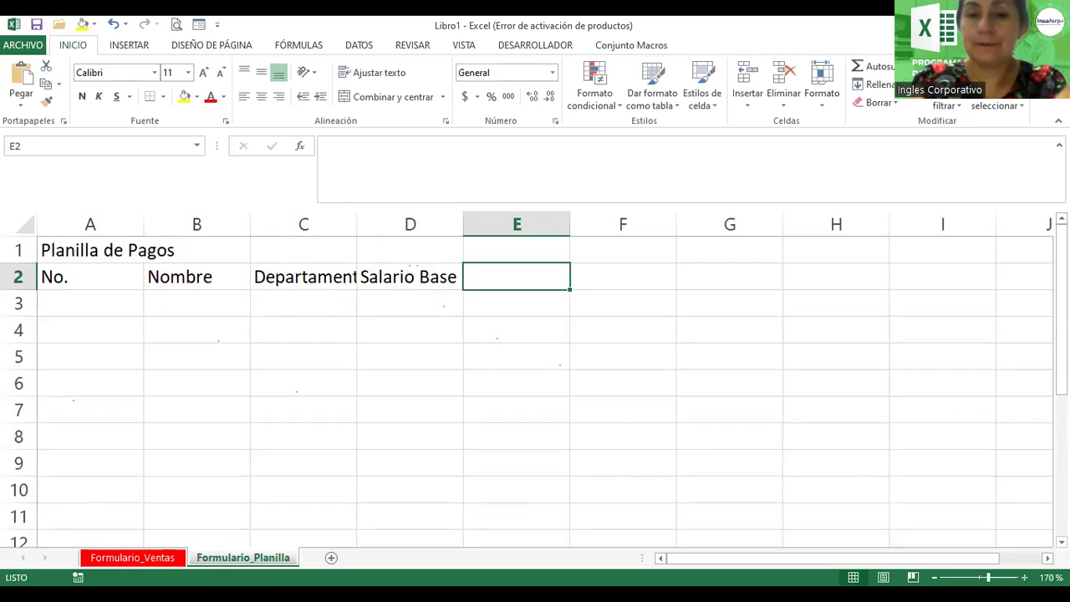
{"action": "type", "text": "Isss"}
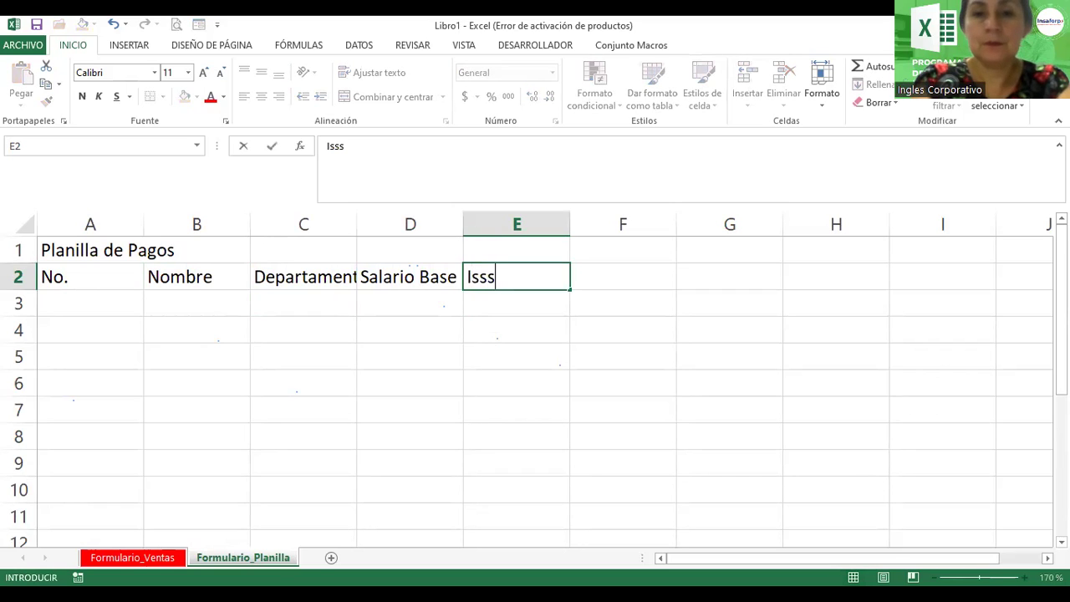
{"action": "key", "text": "Tab"}
{"action": "type", "text": "AF"}
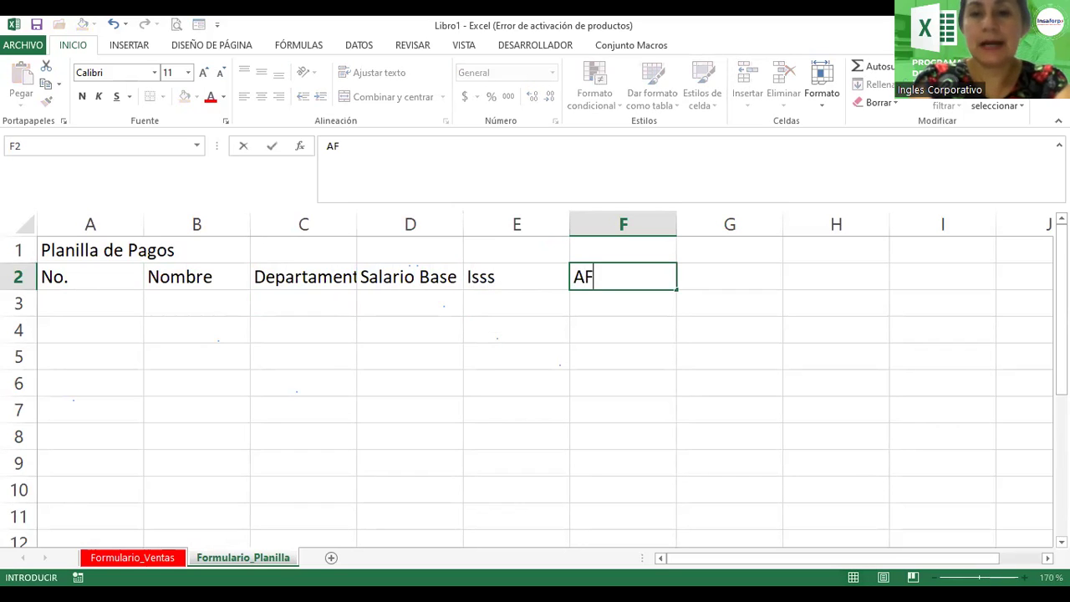
{"action": "key", "text": "BackSpace"}
{"action": "key", "text": "BackSpace"}
{"action": "type", "text": "Nombre Afp"}
{"action": "key", "text": "Tab"}
Step: Enter the headers Desc. AFP, Total de Descuentos and Salario Total in G2:I2
{"action": "type", "text": "Desc. AFP"}
{"action": "key", "text": "Tab"}
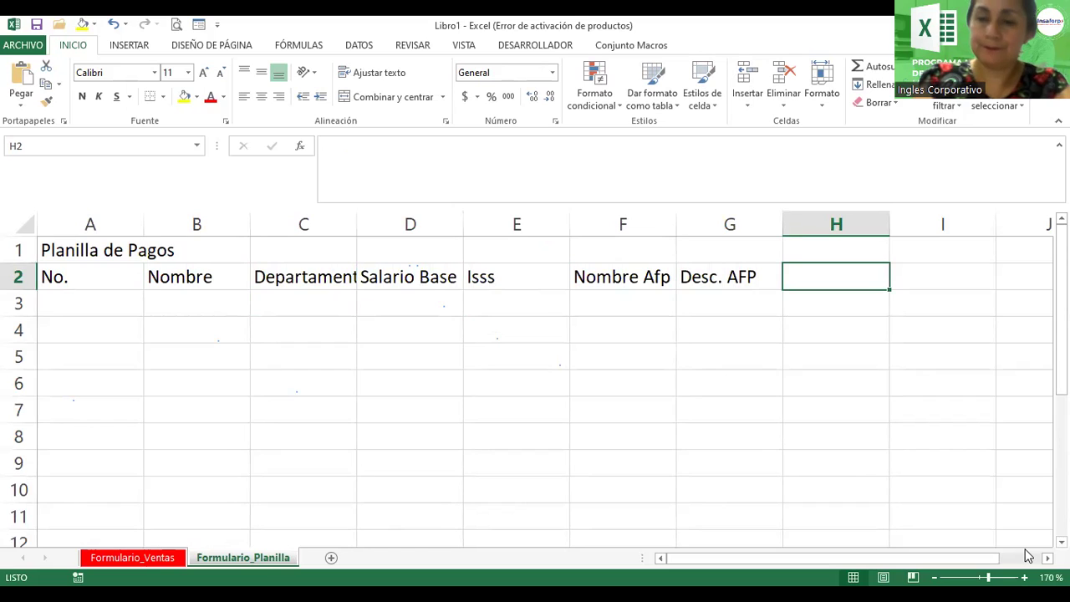
{"action": "type", "text": "Total de Descuentos"}
{"action": "key", "text": "Return"}
{"action": "key", "text": "Up"}
{"action": "key", "text": "Right"}
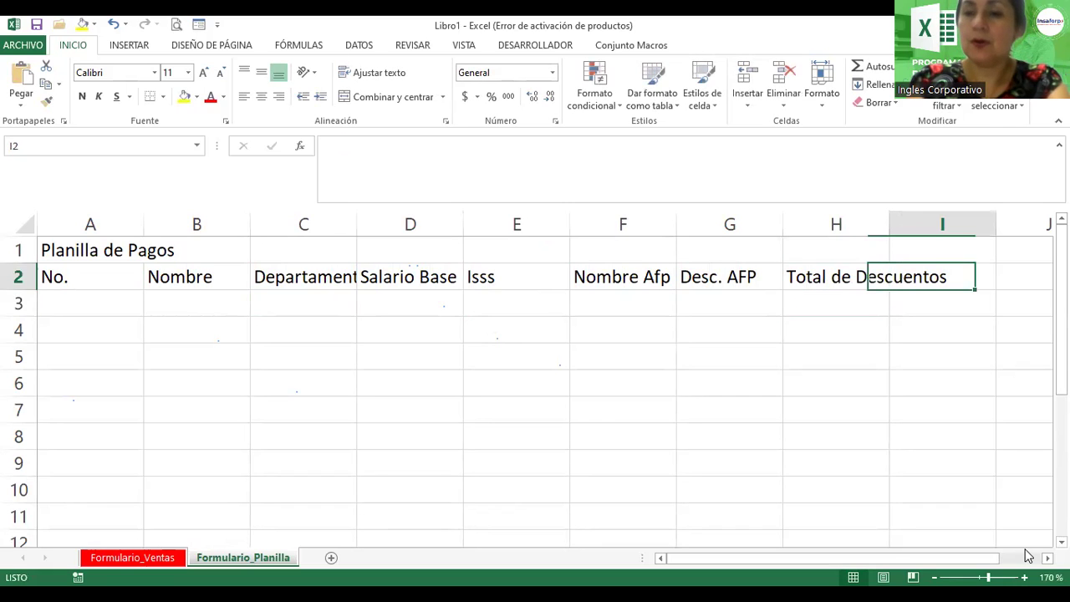
{"action": "type", "text": "Salario Total"}
{"action": "key", "text": "Return"}
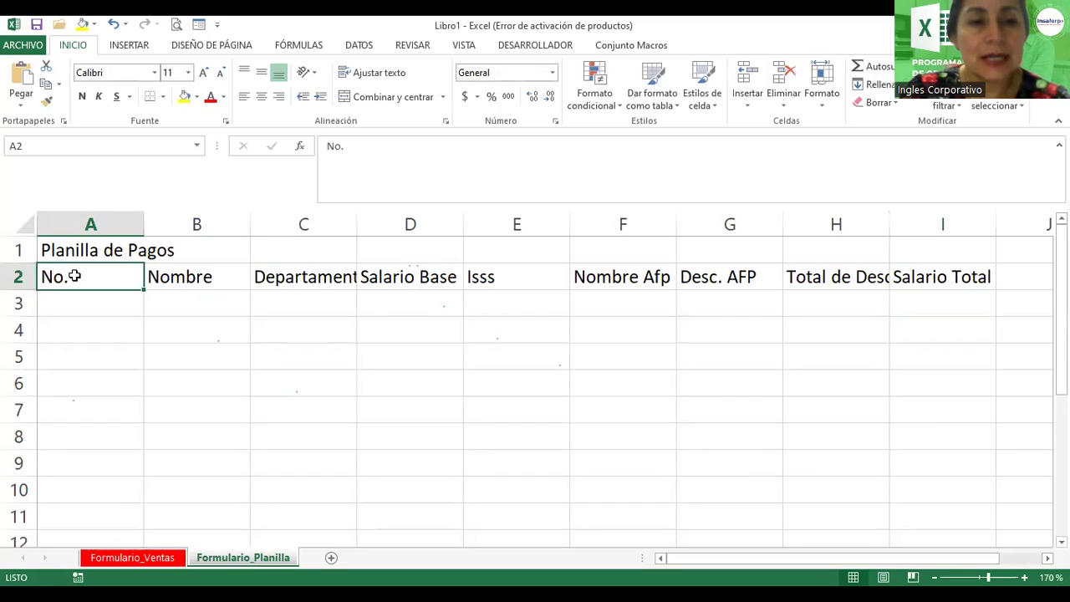
Step: Turn on text wrapping for the A2:I2 headers and centre them horizontally and vertically
{"action": "left_click_drag", "start_coordinate": [78, 277], "coordinate": [895, 277]}
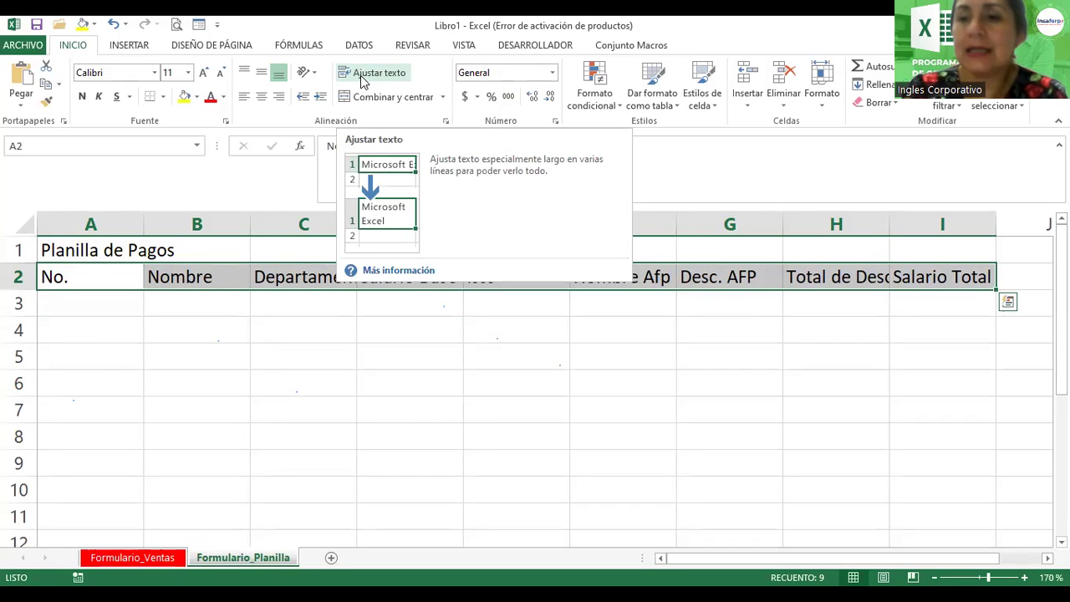
{"action": "left_click", "coordinate": [363, 81]}
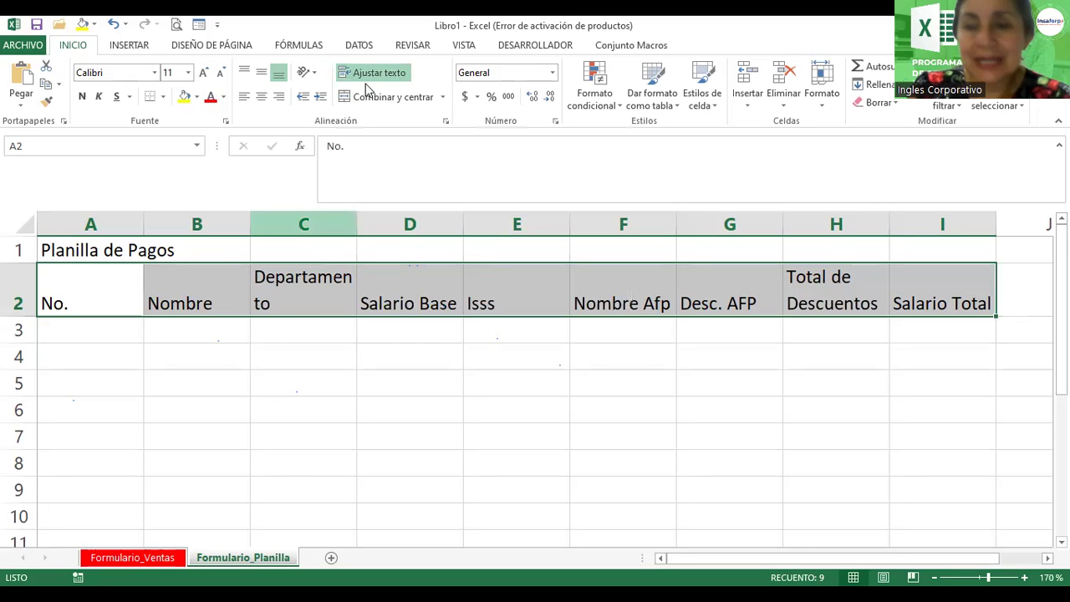
{"action": "left_click", "coordinate": [264, 100]}
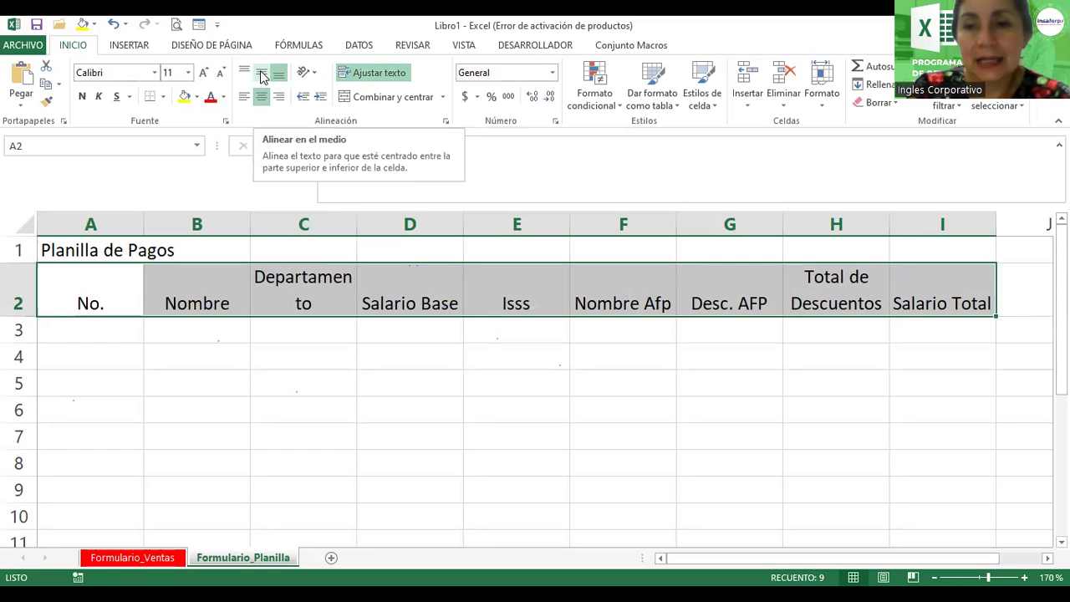
{"action": "left_click", "coordinate": [262, 76]}
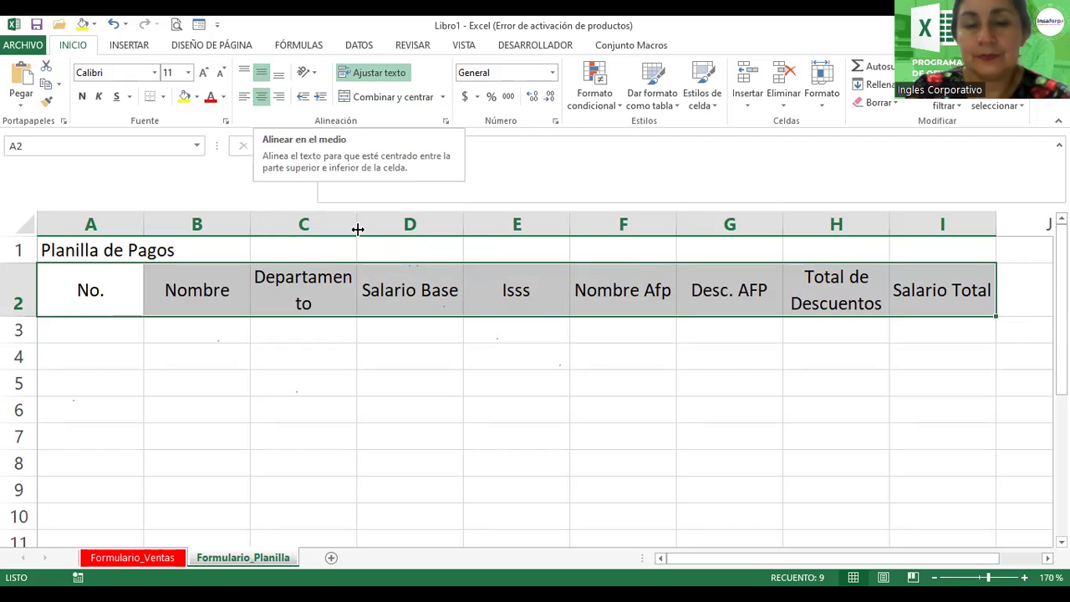
Step: Widen columns B and C, narrow column A to width 7, and zoom to 150%
{"action": "left_click_drag", "start_coordinate": [357, 229], "coordinate": [375, 231]}
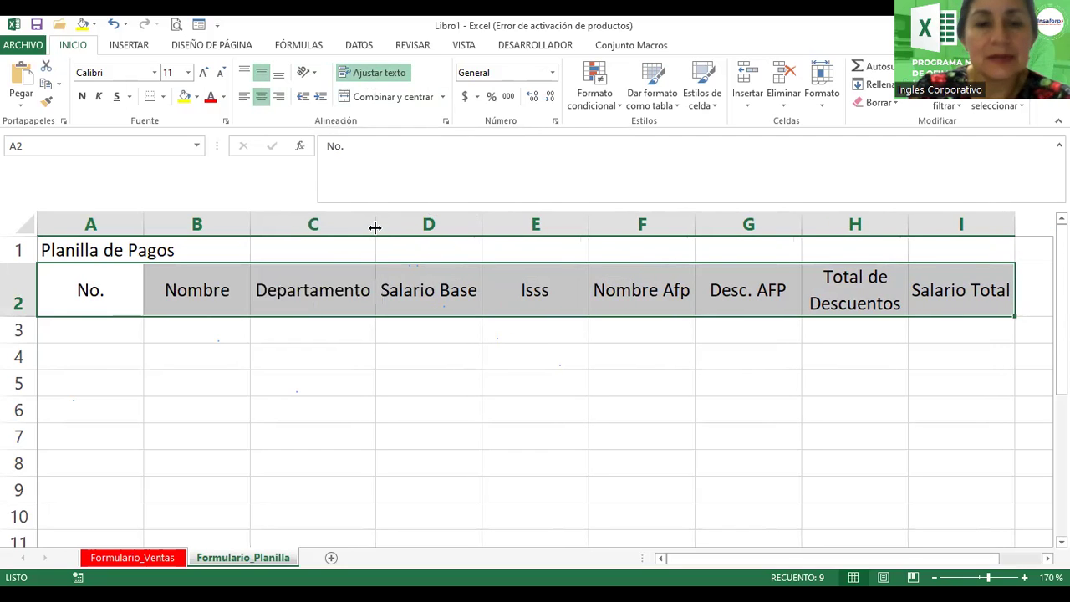
{"action": "left_click_drag", "start_coordinate": [247, 226], "coordinate": [361, 223]}
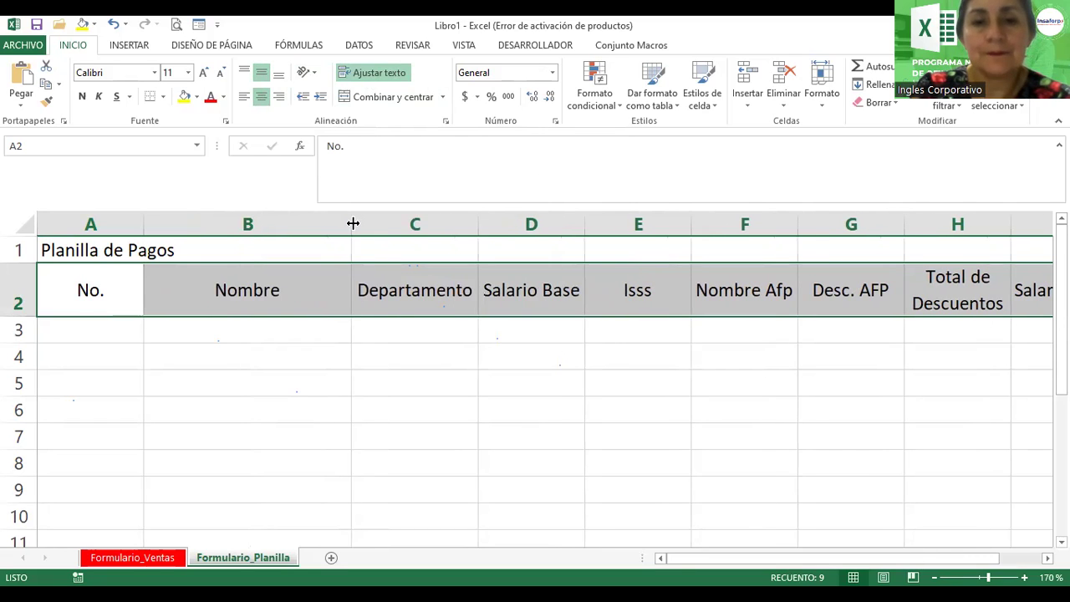
{"action": "left_click_drag", "start_coordinate": [143, 224], "coordinate": [91, 236]}
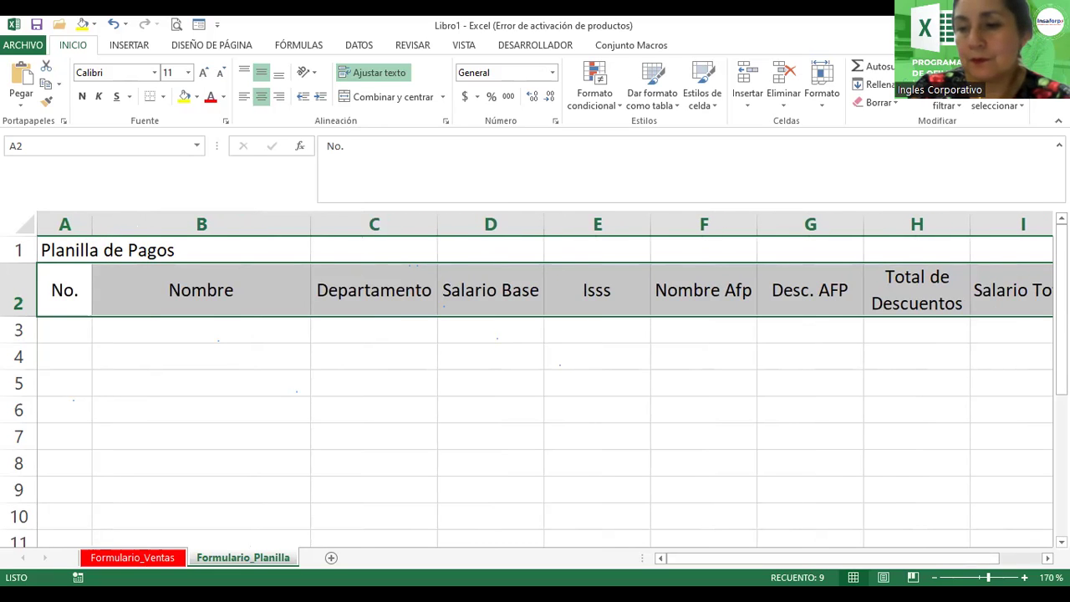
{"action": "left_click", "coordinate": [934, 577]}
{"action": "left_click", "coordinate": [934, 577]}
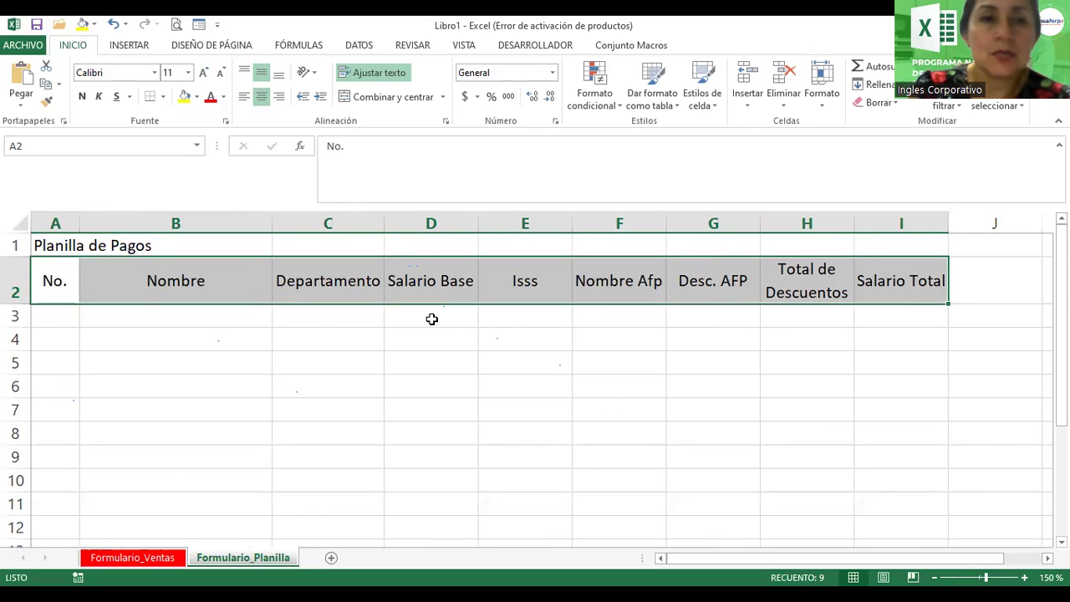
Step: Make the row-2 headers bold on yellow fill and fine-tune the widths of columns I, H and C
{"action": "left_click", "coordinate": [82, 96]}
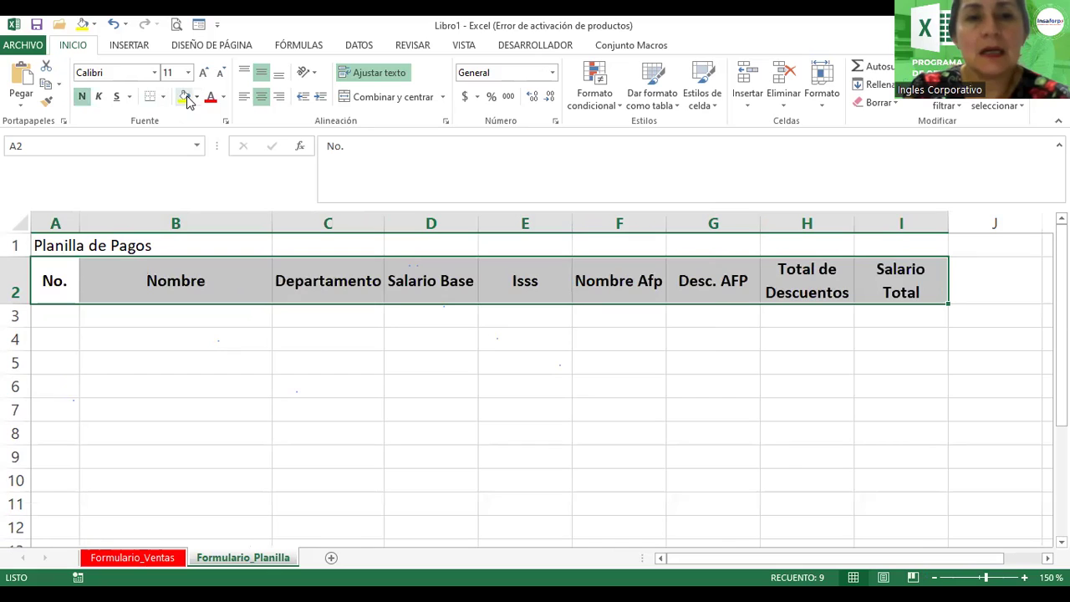
{"action": "left_click", "coordinate": [184, 95]}
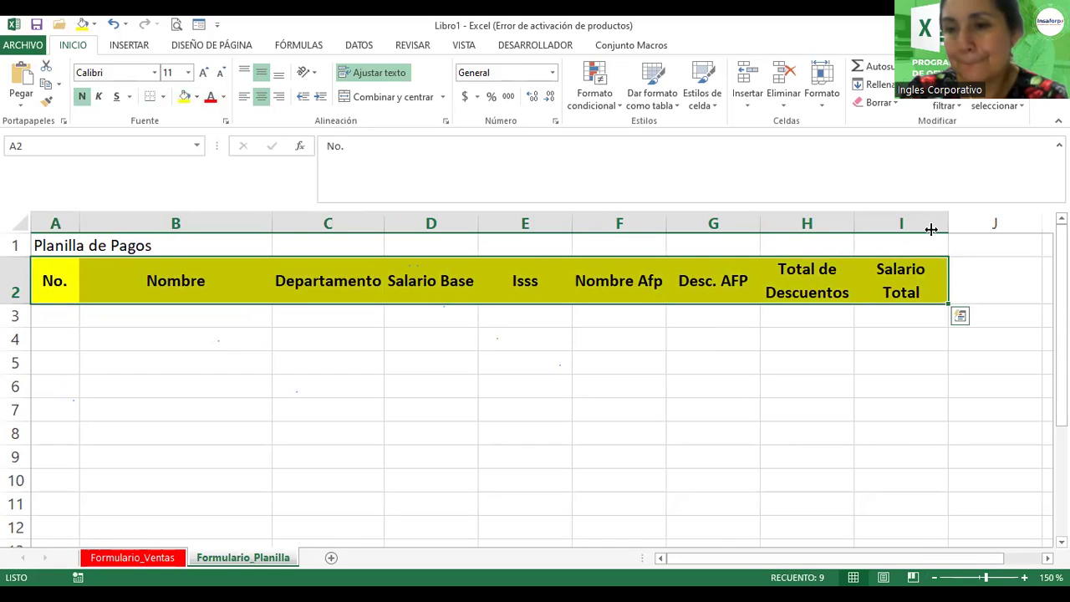
{"action": "left_click_drag", "start_coordinate": [945, 223], "coordinate": [934, 223]}
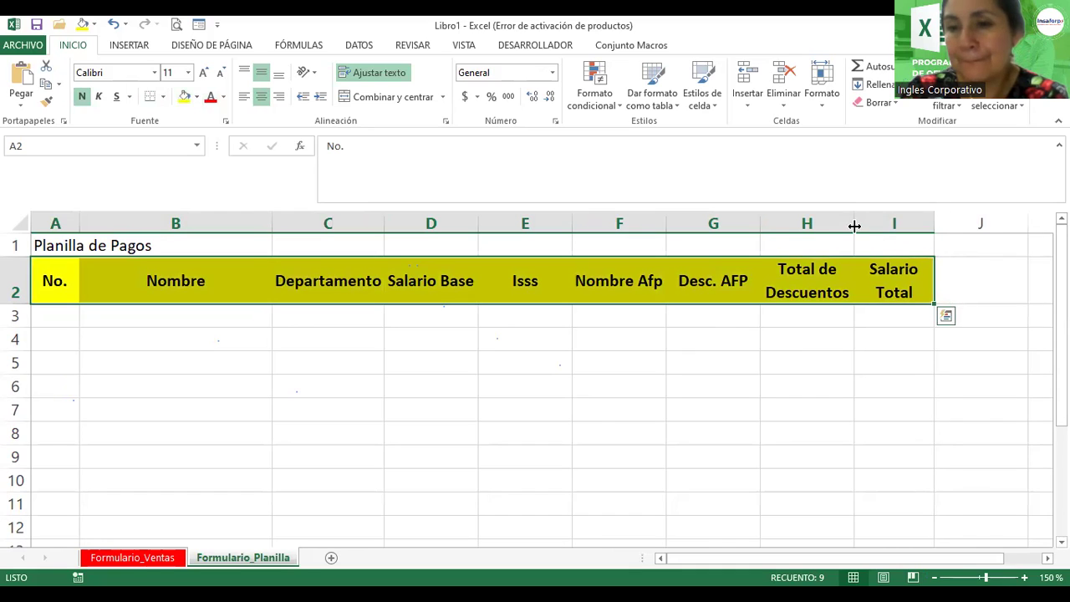
{"action": "left_click_drag", "start_coordinate": [854, 225], "coordinate": [863, 224]}
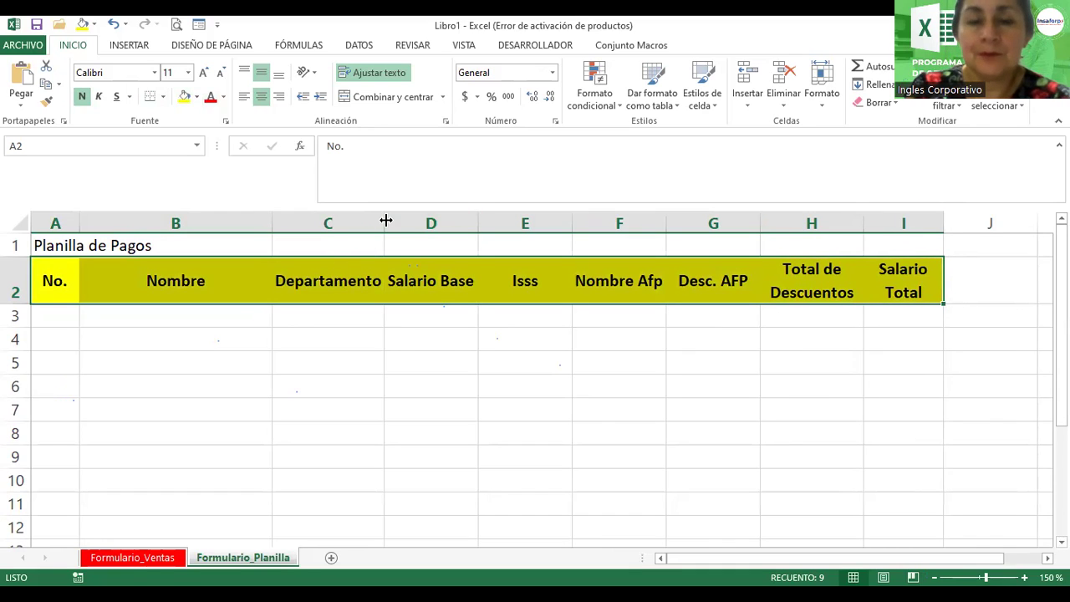
{"action": "left_click_drag", "start_coordinate": [385, 220], "coordinate": [407, 223]}
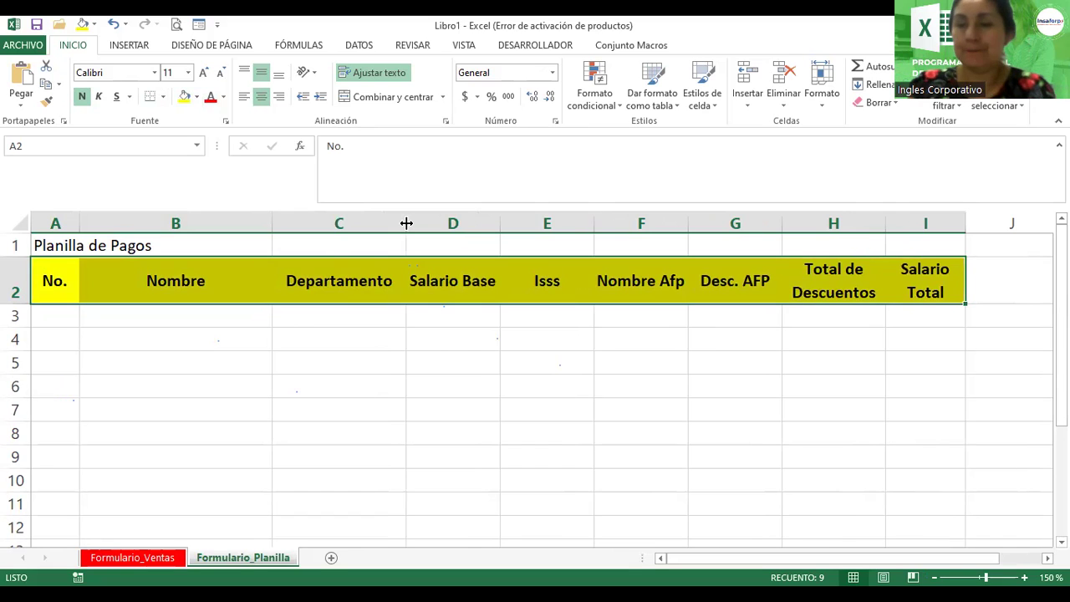
{"action": "left_click", "coordinate": [532, 320]}
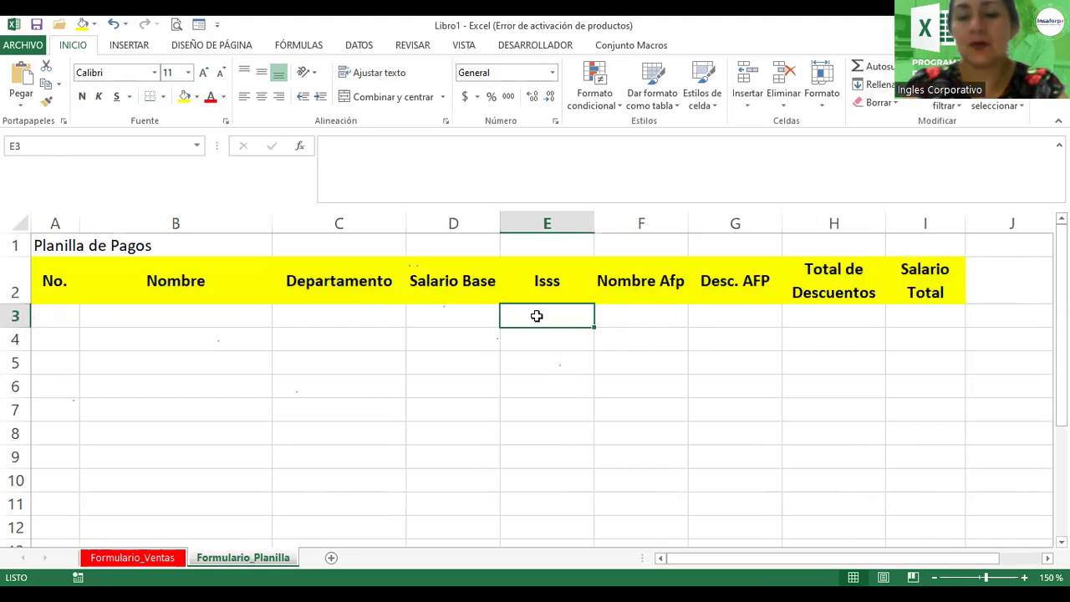
Step: Enter the Isss formula =D3*3.25% in E3 and Desc. AFP =D3*4.5% in G3
{"action": "type", "text": "="}
{"action": "left_click", "coordinate": [431, 314]}
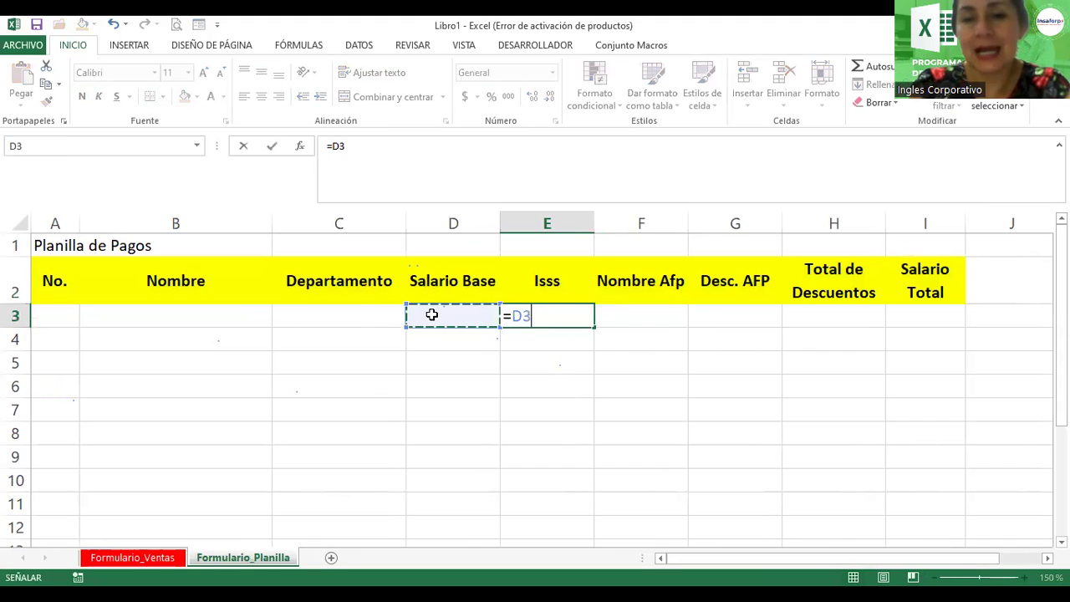
{"action": "type", "text": "*"}
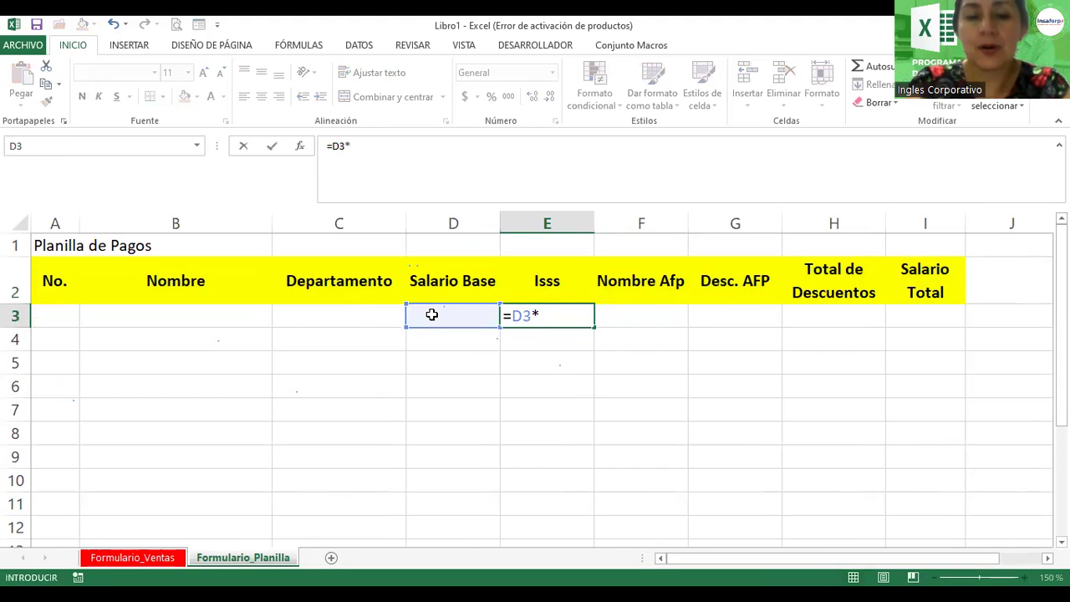
{"action": "type", "text": "3."}
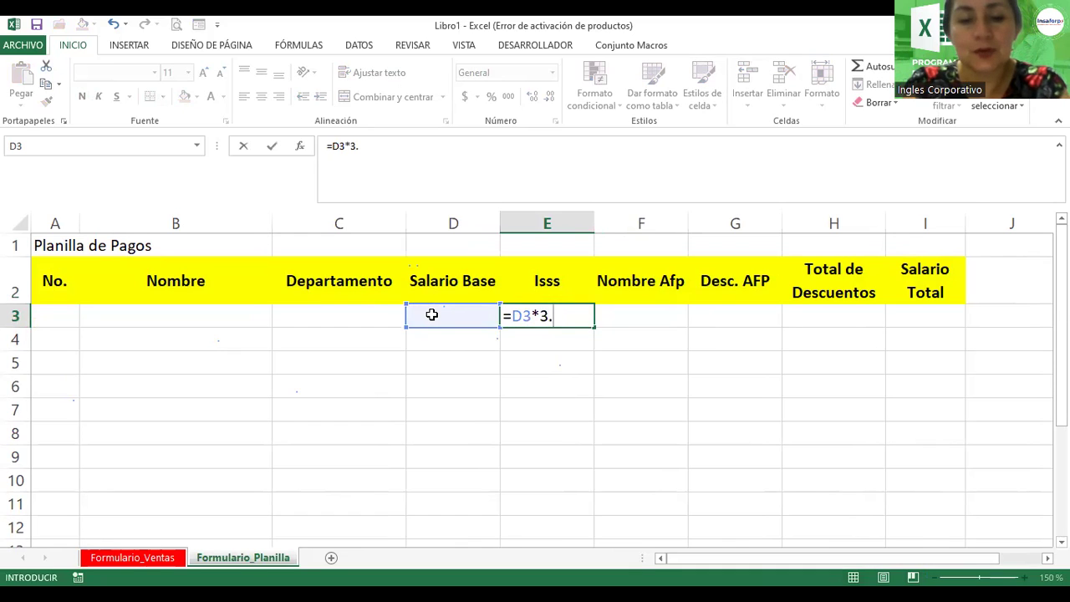
{"action": "type", "text": "25"}
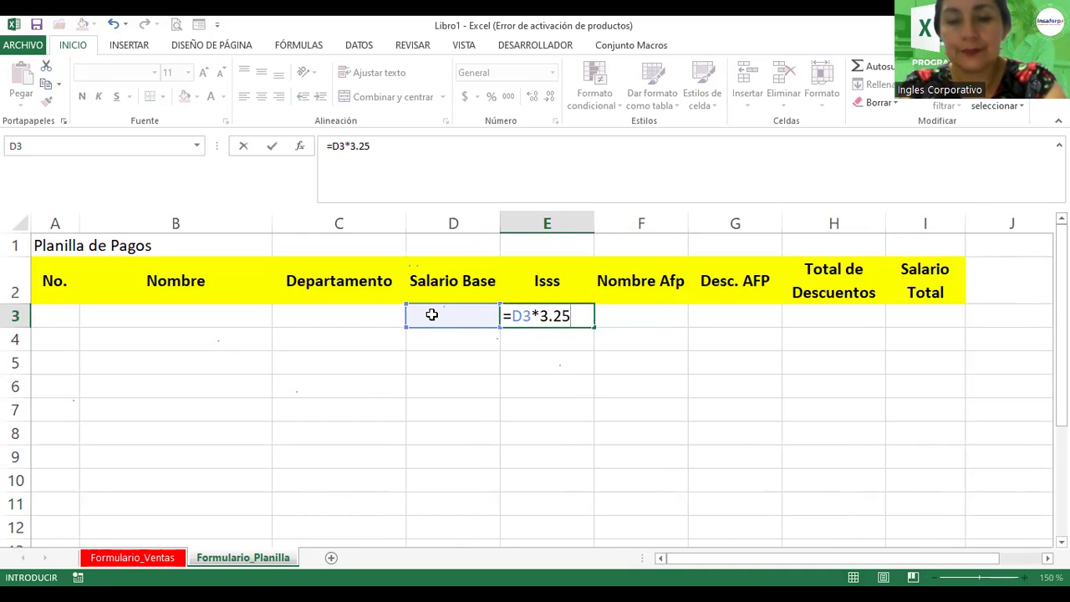
{"action": "type", "text": "%"}
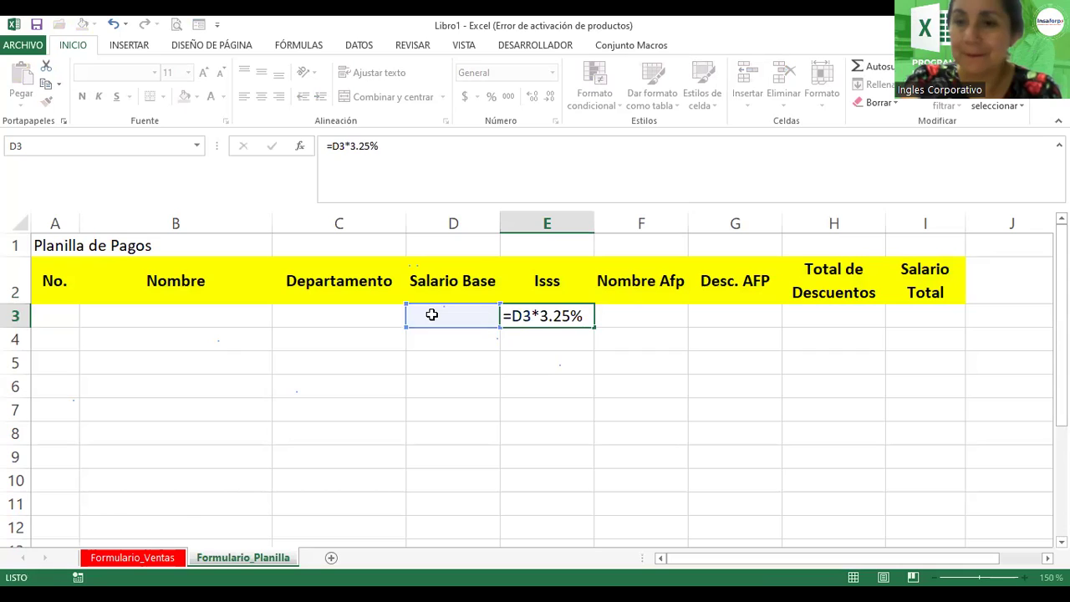
{"action": "key", "text": "Return"}
{"action": "left_click", "coordinate": [730, 314]}
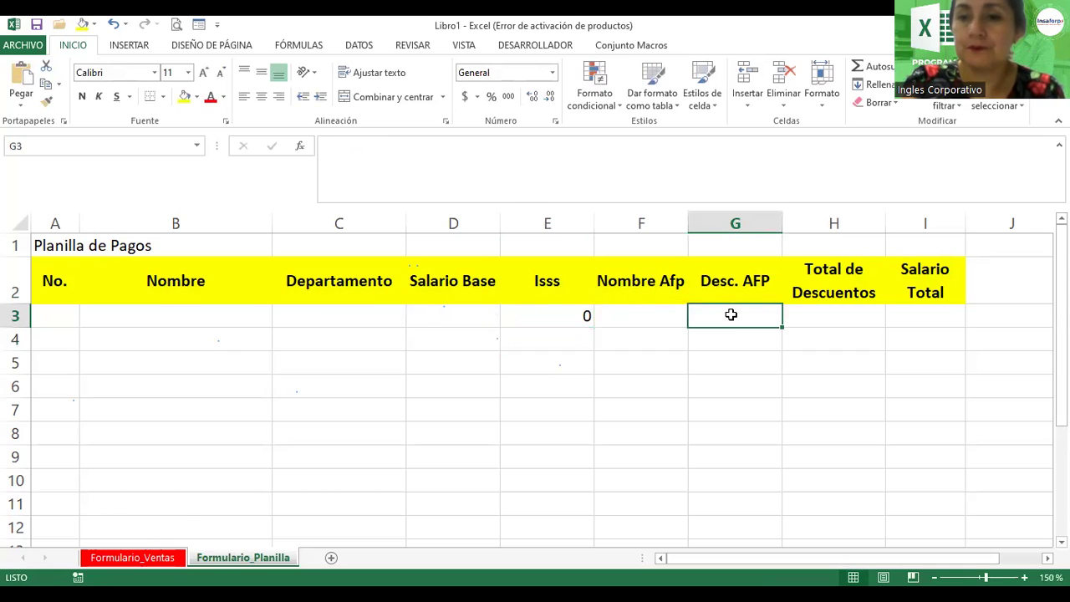
{"action": "type", "text": "="}
{"action": "left_click", "coordinate": [464, 315]}
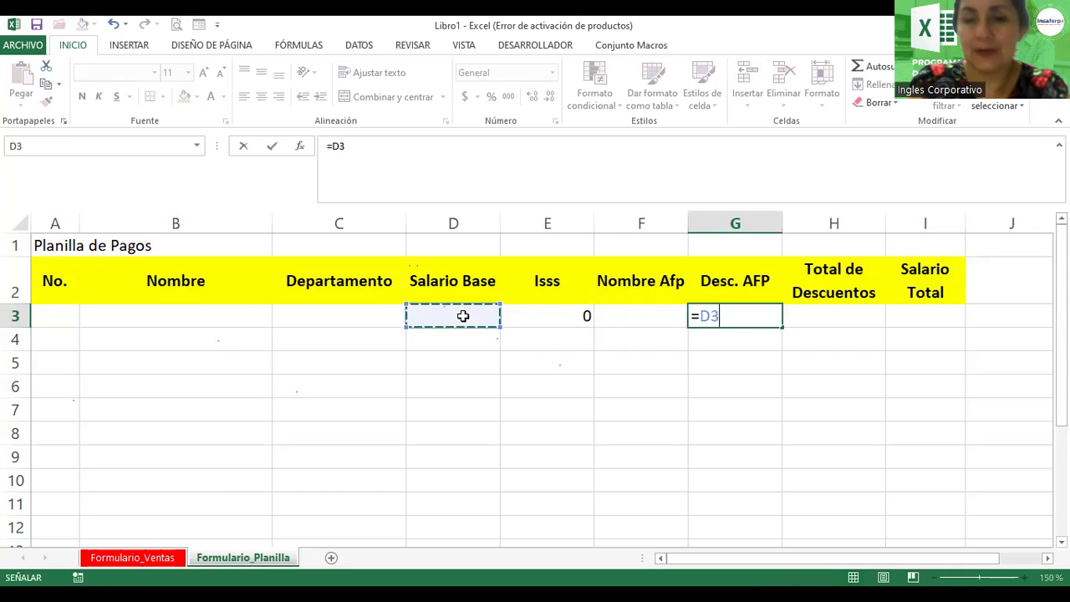
{"action": "type", "text": "*"}
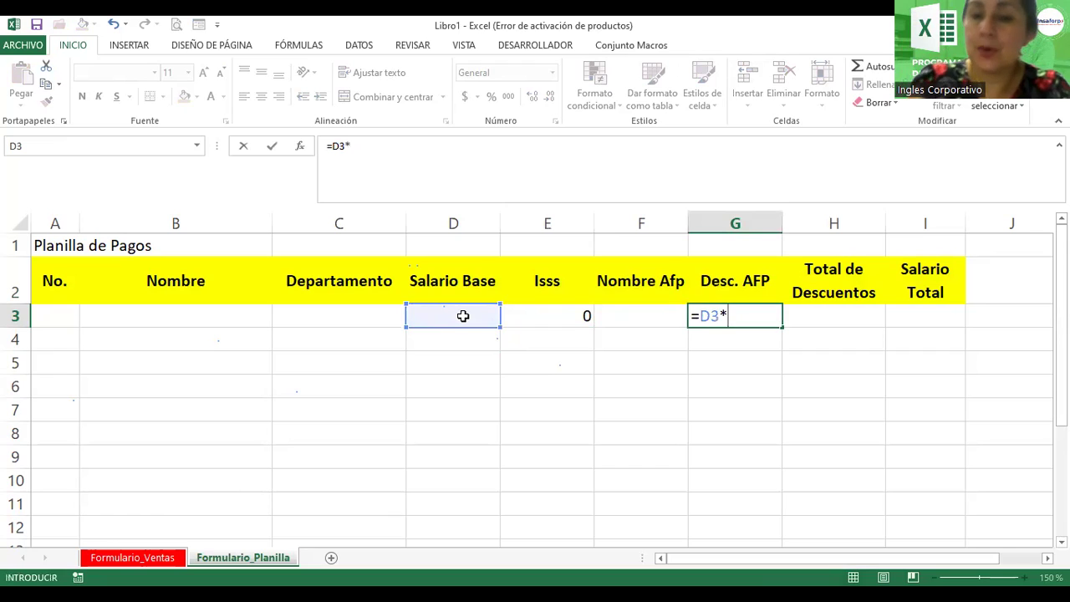
{"action": "type", "text": "4.5%"}
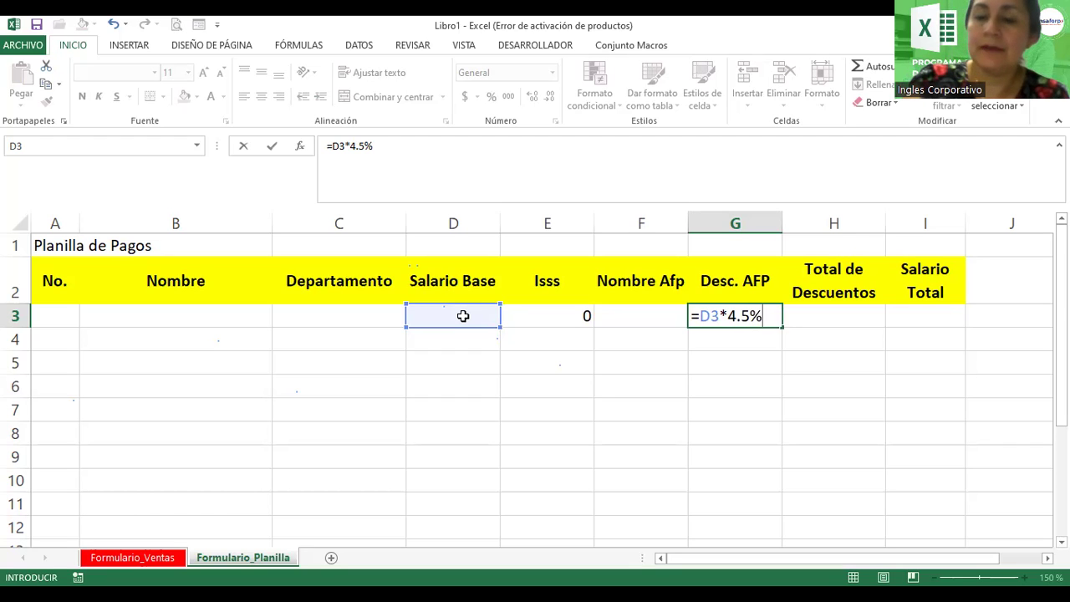
{"action": "key", "text": "Return"}
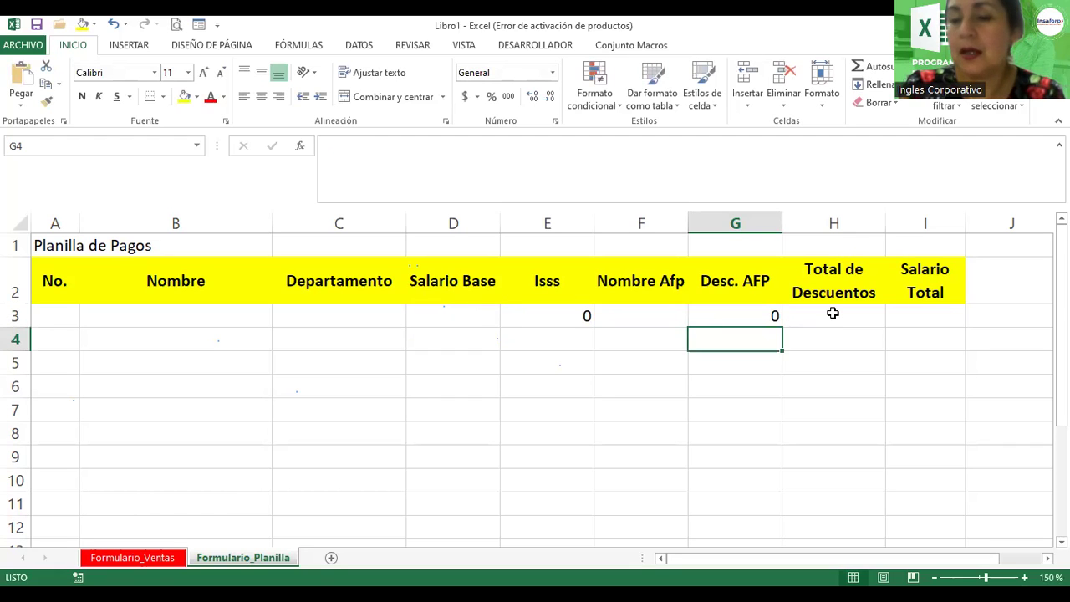
Step: Enter the total deductions formula =E3+G3 in H3
{"action": "left_click", "coordinate": [832, 313]}
{"action": "type", "text": "="}
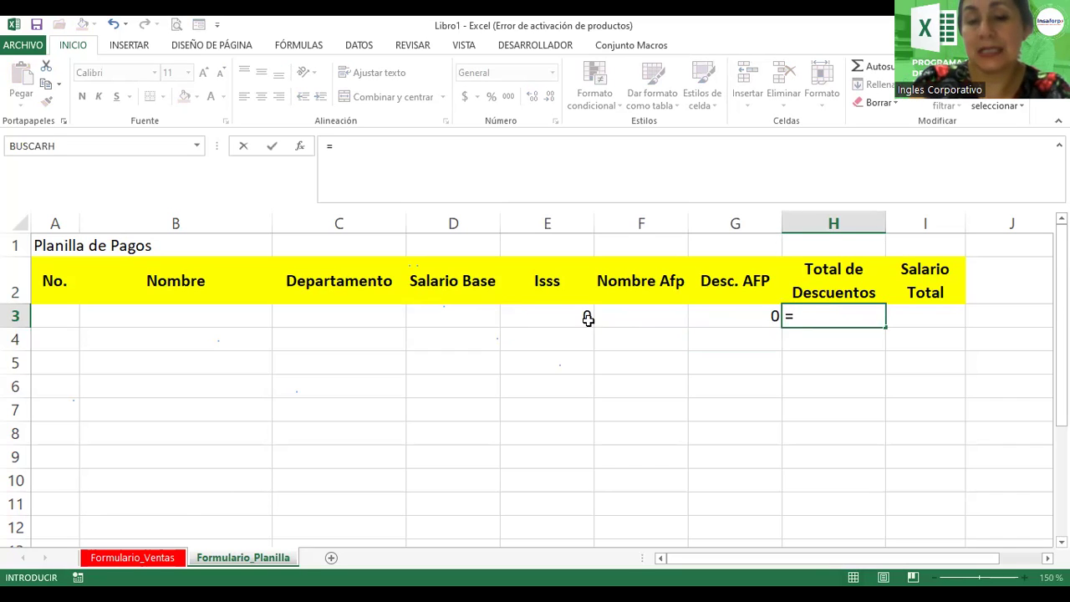
{"action": "left_click", "coordinate": [560, 316]}
{"action": "type", "text": "+"}
{"action": "left_click", "coordinate": [725, 313]}
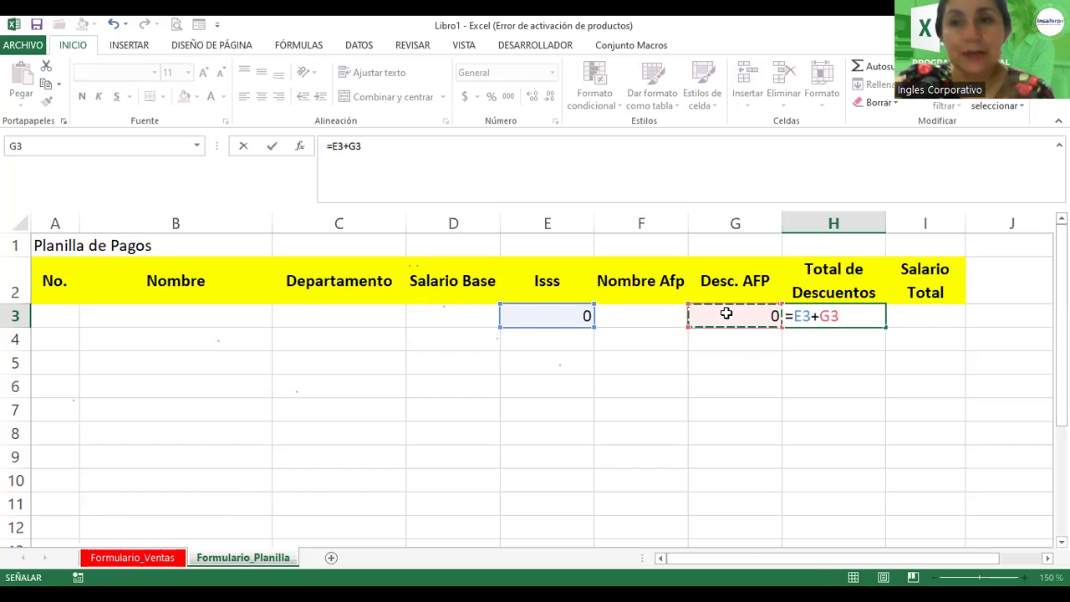
{"action": "key", "text": "ctrl+Return"}
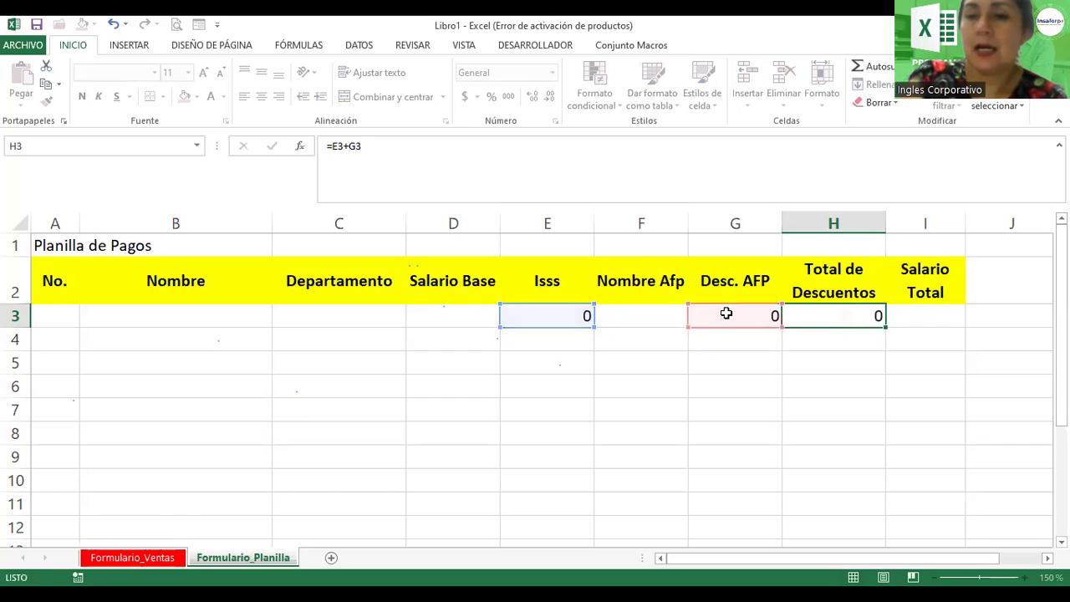
{"action": "key", "text": "Return"}
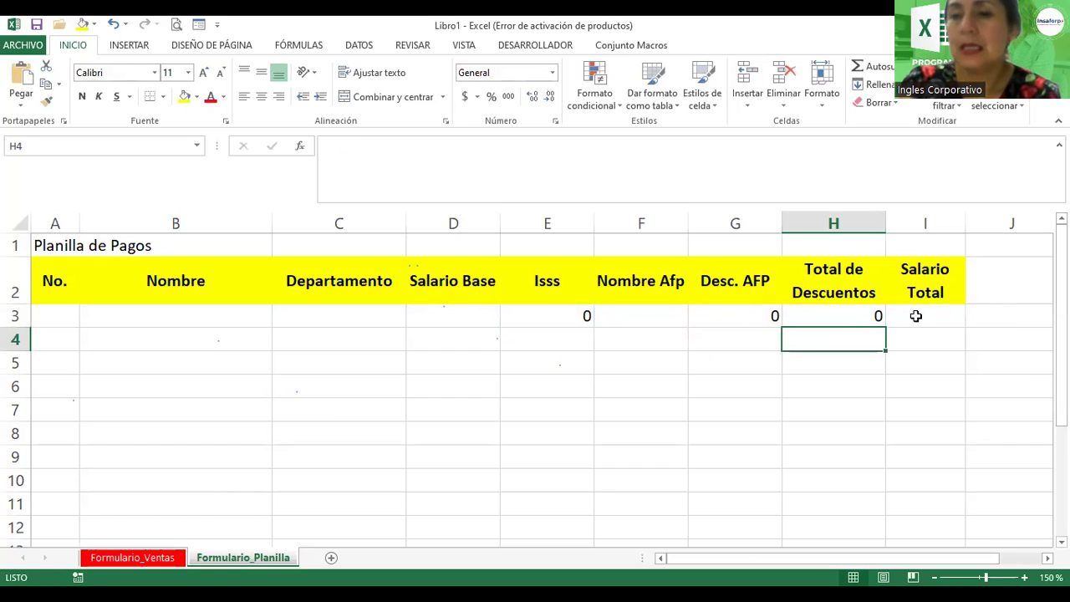
Step: Enter the net Salario Total formula =D3-H3 in I3
{"action": "left_click", "coordinate": [916, 316]}
{"action": "type", "text": "="}
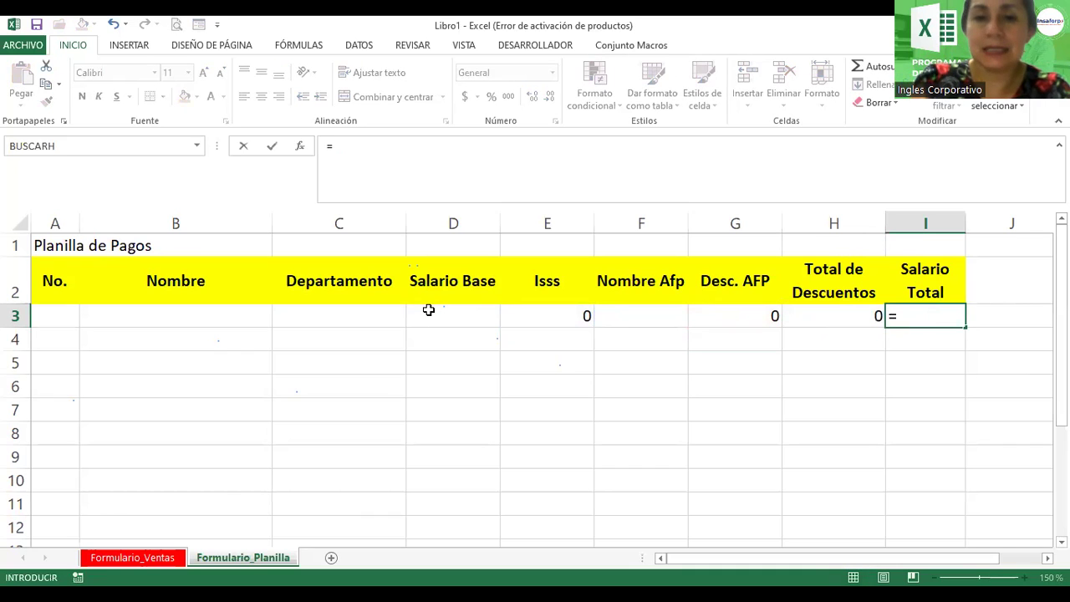
{"action": "left_click", "coordinate": [430, 311]}
{"action": "type", "text": "-"}
{"action": "left_click", "coordinate": [836, 319]}
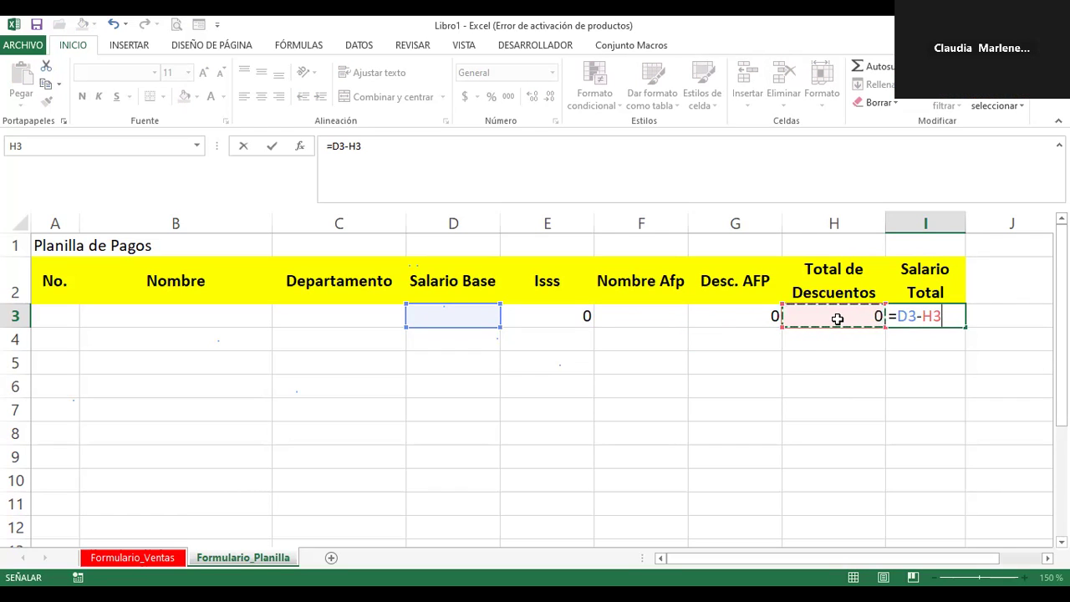
{"action": "key", "text": "Return"}
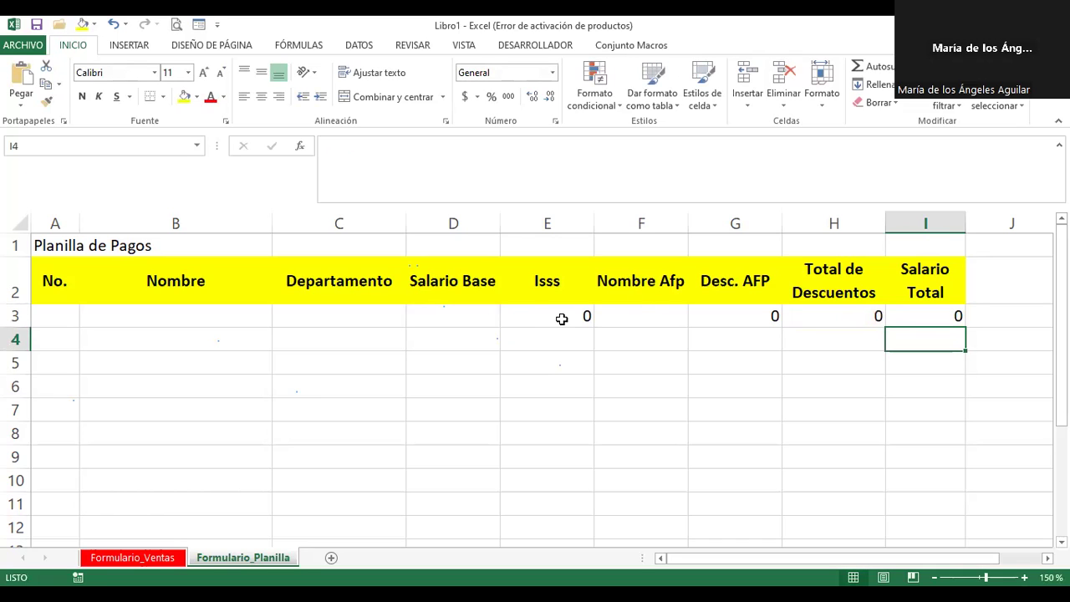
{"action": "left_click", "coordinate": [541, 315]}
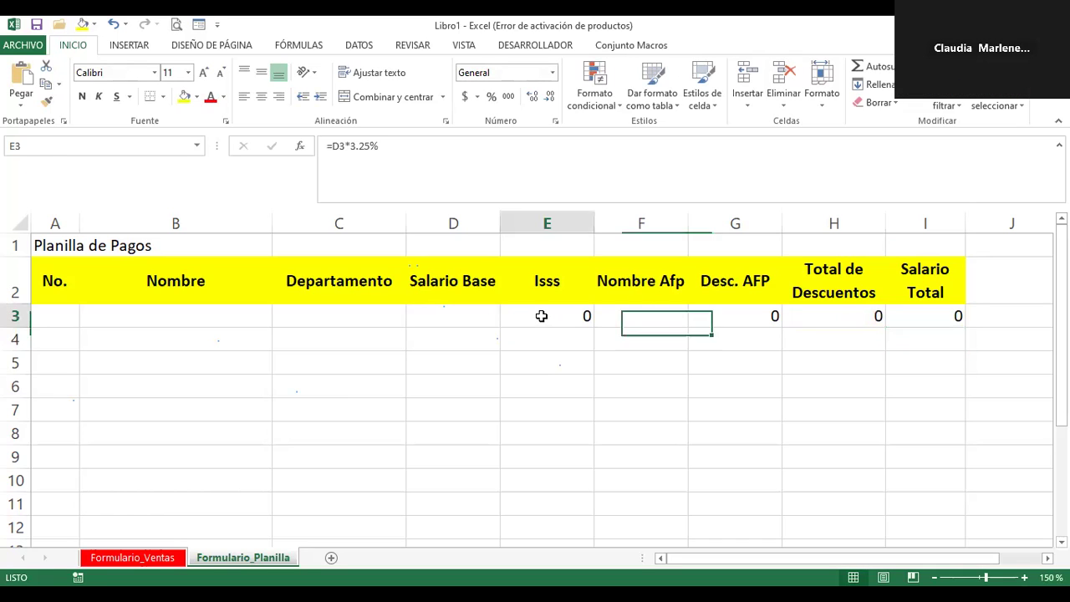
{"action": "double_click", "coordinate": [542, 316]}
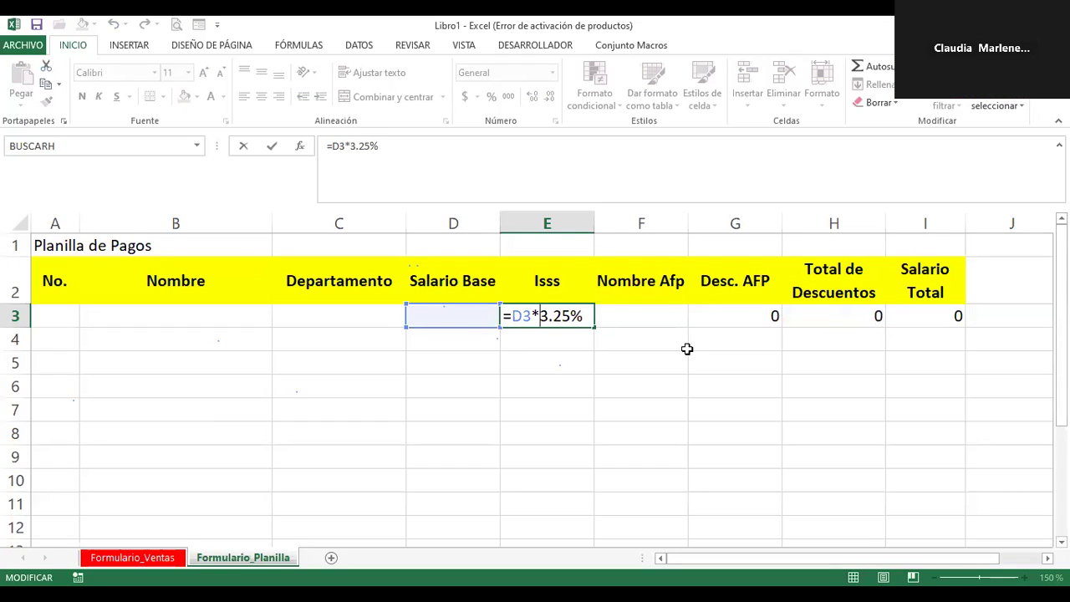
{"action": "key", "text": "Return"}
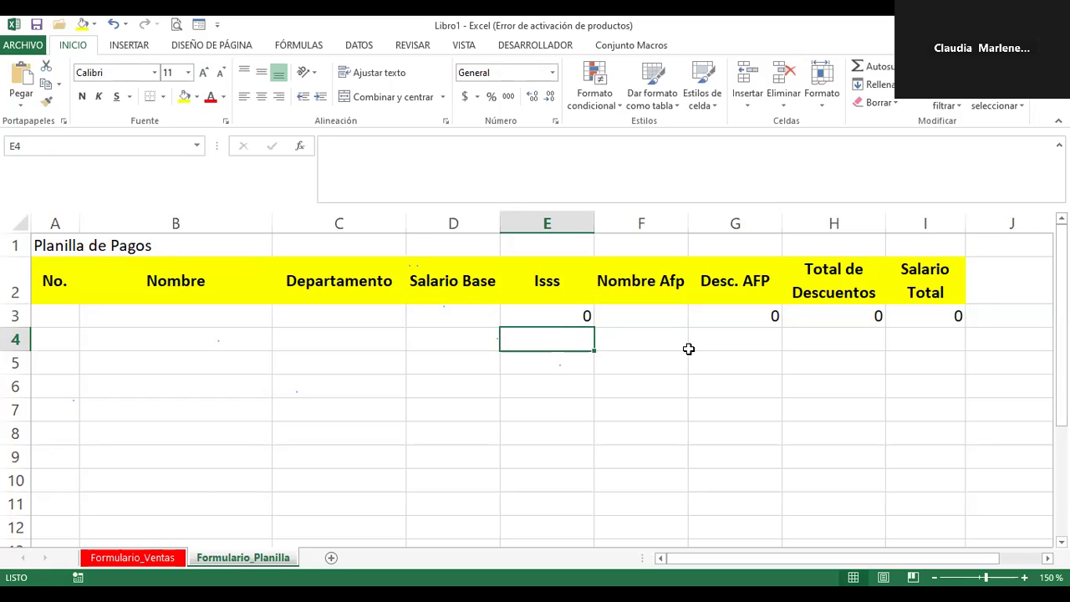
{"action": "double_click", "coordinate": [748, 317]}
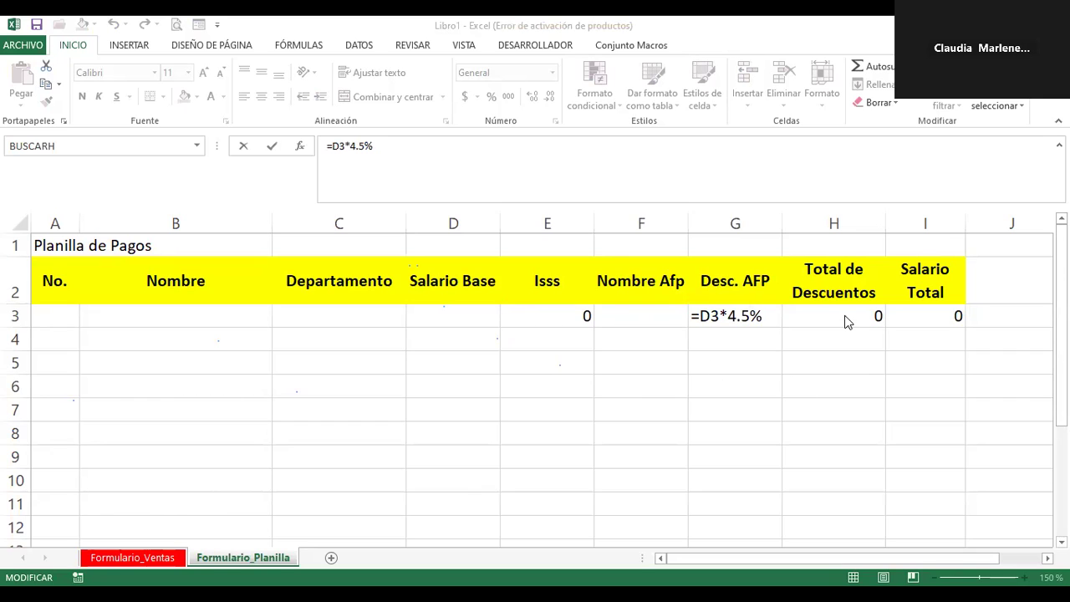
Step: Confirm the Desc. AFP formula, then review and reconfirm =E3+G3 in H3
{"action": "key", "text": "Return"}
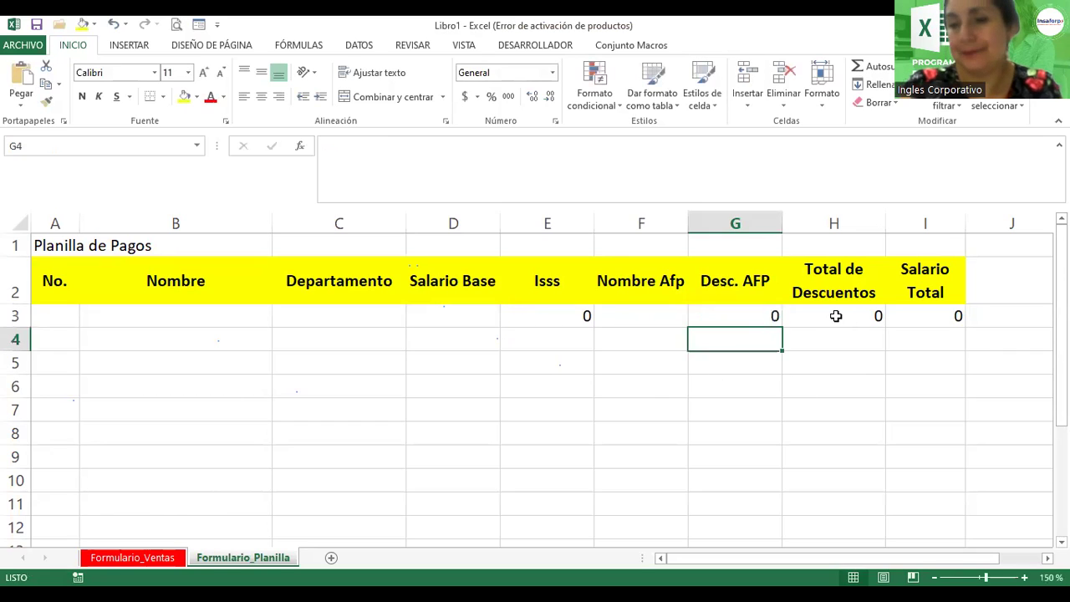
{"action": "left_click", "coordinate": [835, 316]}
{"action": "double_click", "coordinate": [835, 316]}
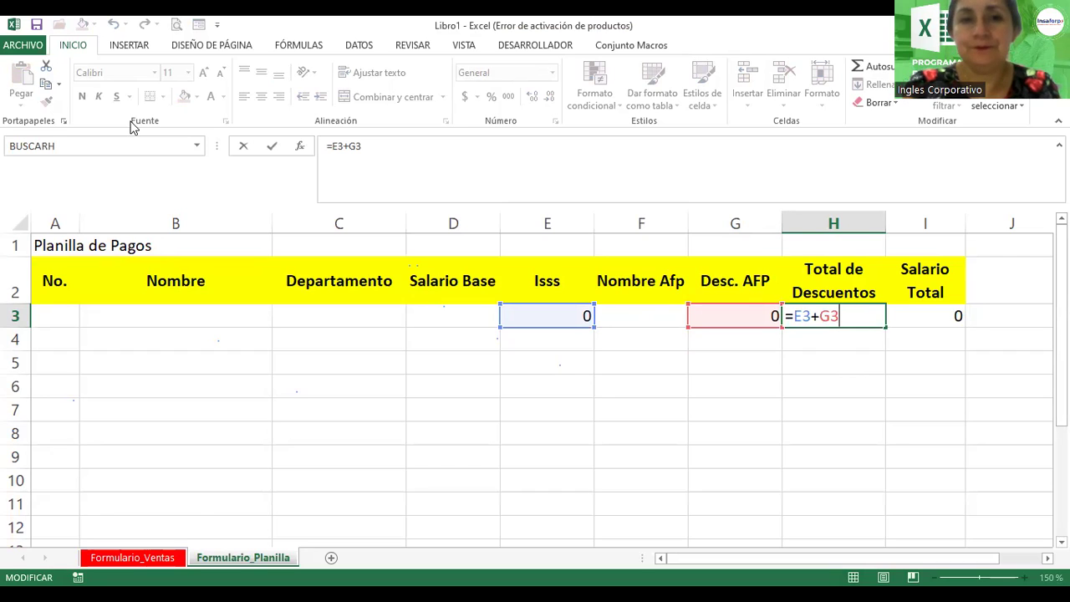
{"action": "key", "text": "alt+Tab"}
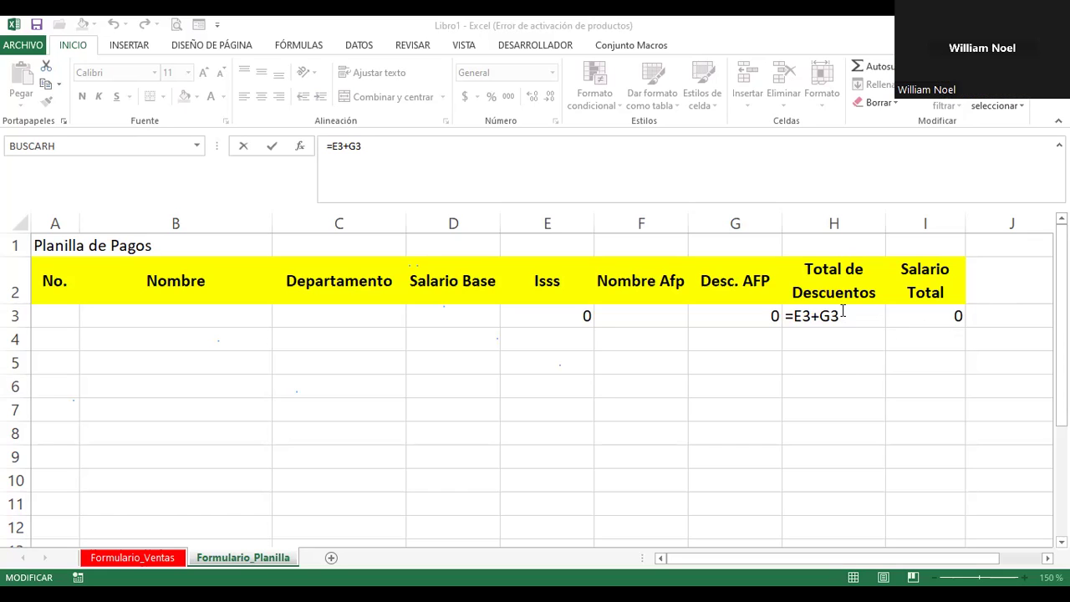
{"action": "key", "text": "Return"}
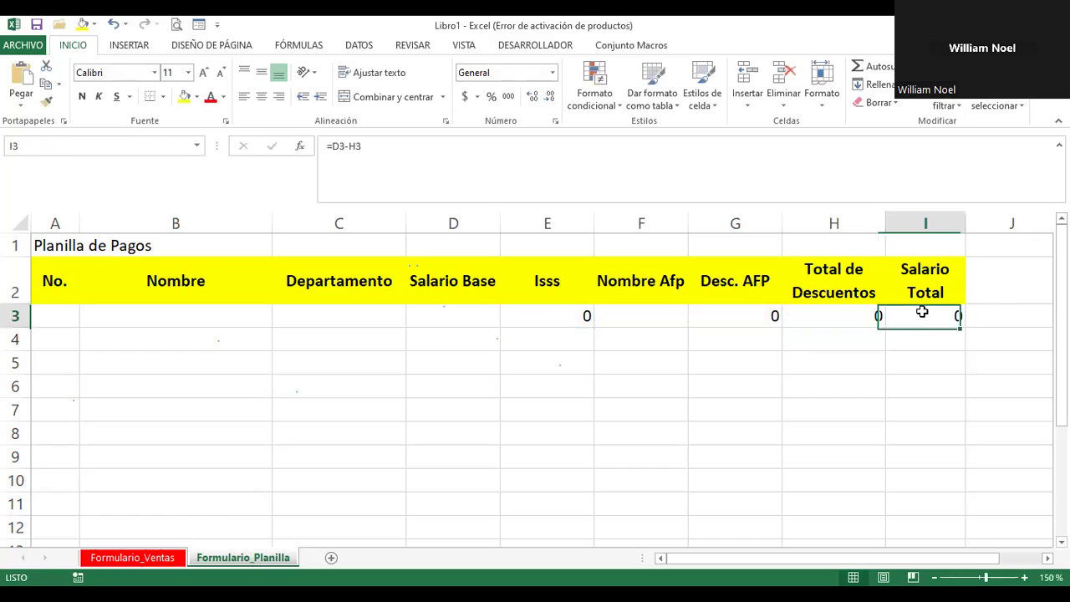
Step: Edit Salario Total in I3, leaving the cell without its =D3-H3 formula
{"action": "double_click", "coordinate": [924, 313]}
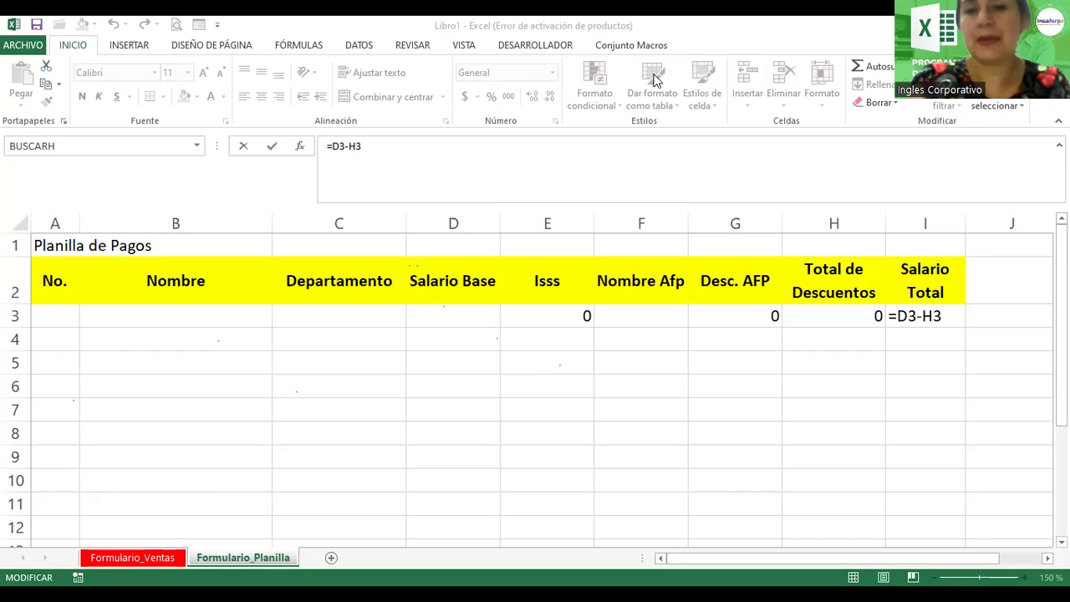
{"action": "left_click", "coordinate": [192, 297]}
{"action": "key", "text": "Escape"}
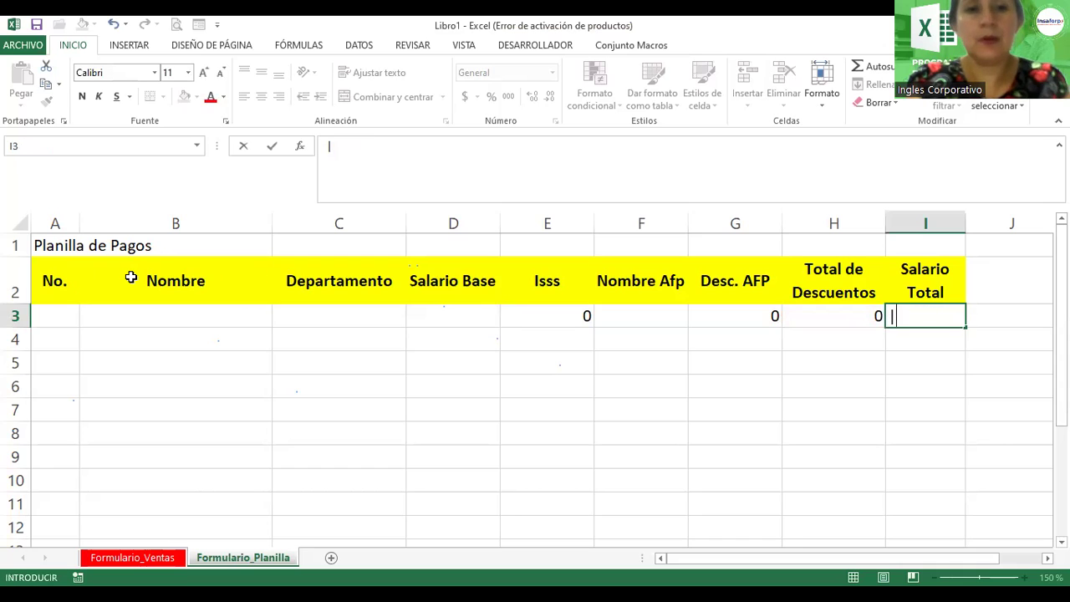
Step: Merge and centre the Planilla de Pagos title across A1:I1
{"action": "left_click", "coordinate": [43, 244]}
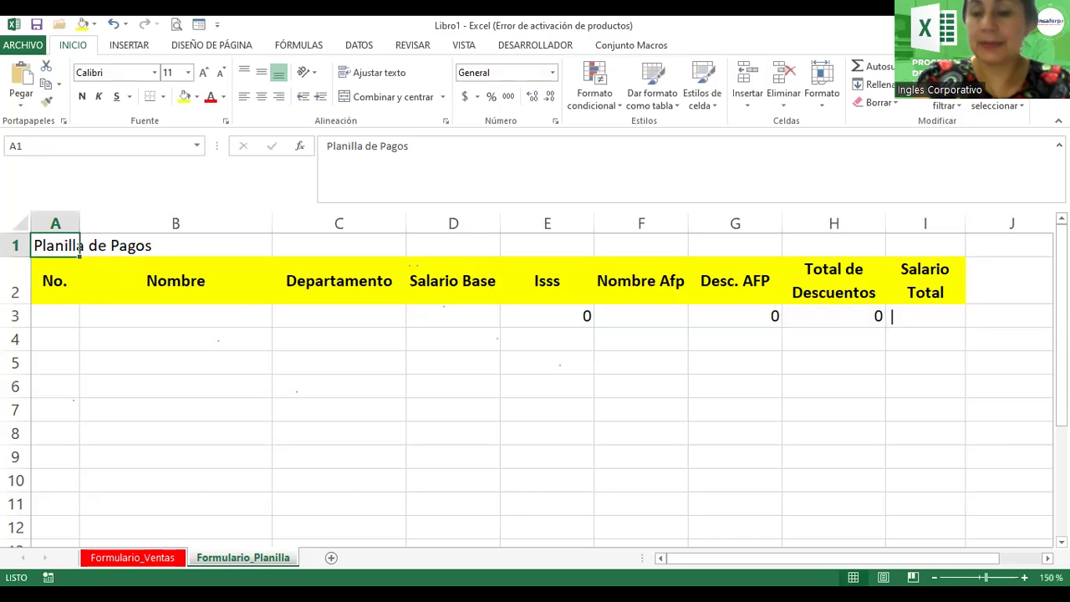
{"action": "scroll", "coordinate": [388, 328], "scroll_direction": "down", "scroll_amount": 2}
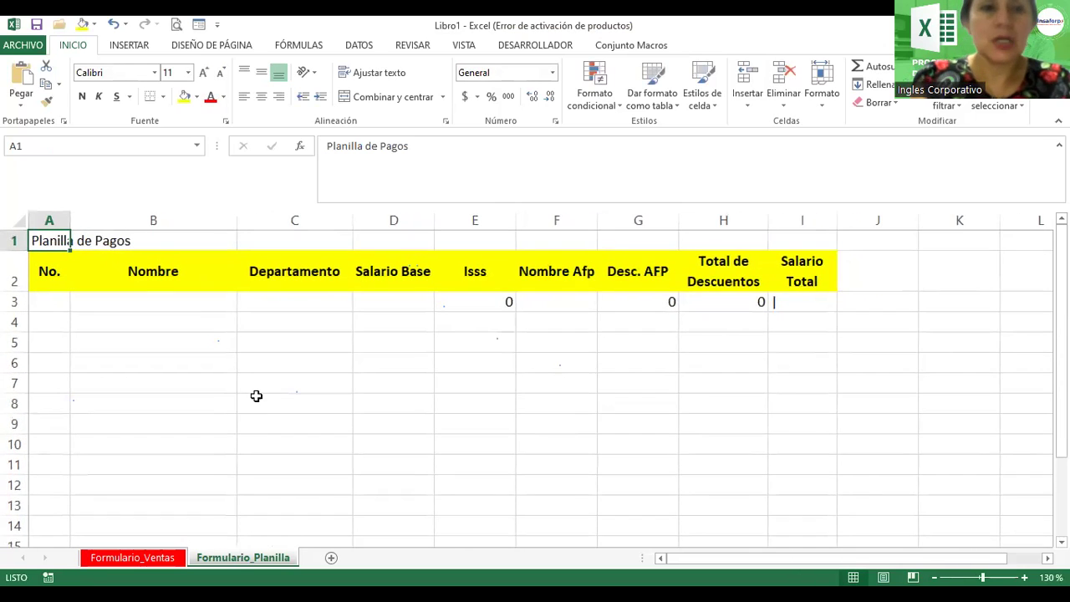
{"action": "key", "text": "shift+Right"}
{"action": "key", "text": "shift+Right"}
{"action": "key", "text": "shift+Right"}
{"action": "key", "text": "shift+Right"}
{"action": "key", "text": "shift+Right"}
{"action": "key", "text": "shift+Right"}
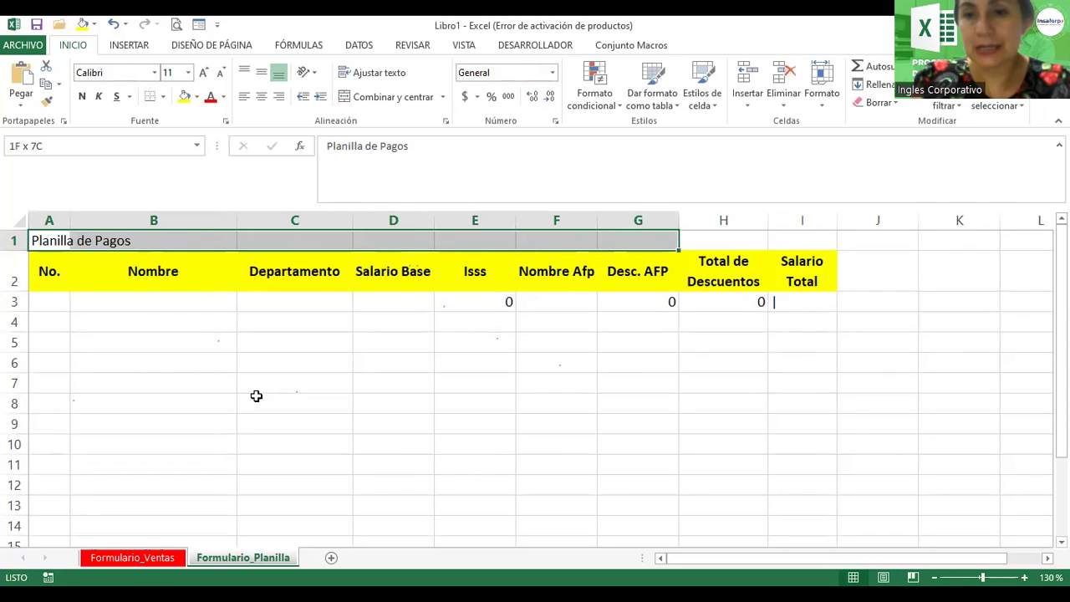
{"action": "key", "text": "shift+Right"}
{"action": "key", "text": "shift+Right"}
{"action": "key", "text": "alt+o"}
{"action": "key", "text": "c"}
{"action": "key", "text": "c"}
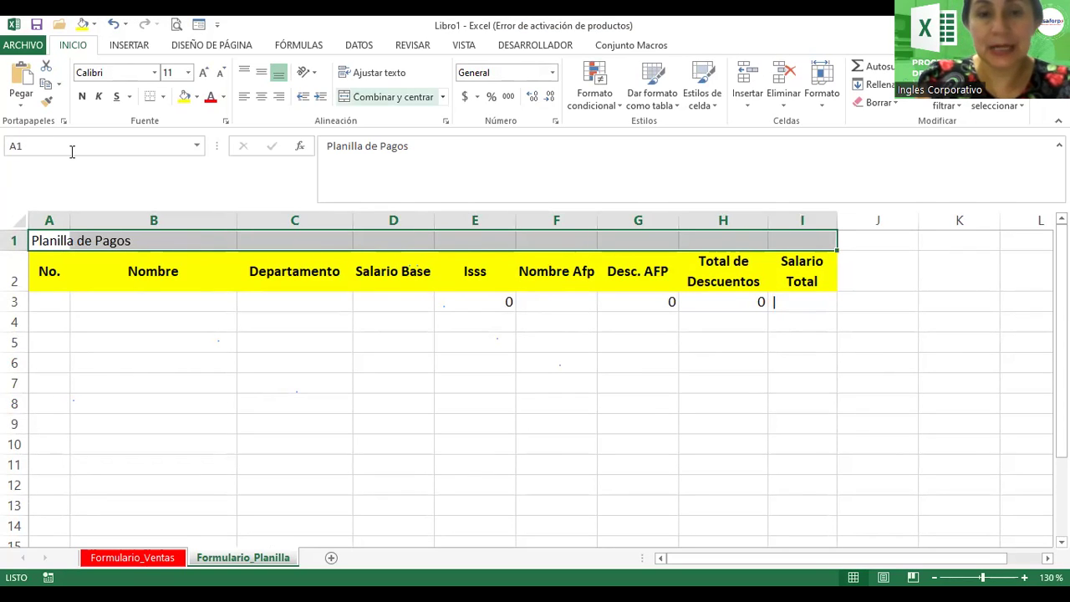
Step: Set the title font to Adobe Caslon Pro Bold at 28 points
{"action": "left_click", "coordinate": [204, 73]}
{"action": "left_click", "coordinate": [204, 73]}
{"action": "left_click", "coordinate": [204, 73]}
{"action": "left_click", "coordinate": [204, 73]}
{"action": "left_click", "coordinate": [204, 73]}
{"action": "left_click", "coordinate": [204, 73]}
{"action": "left_click", "coordinate": [204, 72]}
{"action": "left_click", "coordinate": [203, 73]}
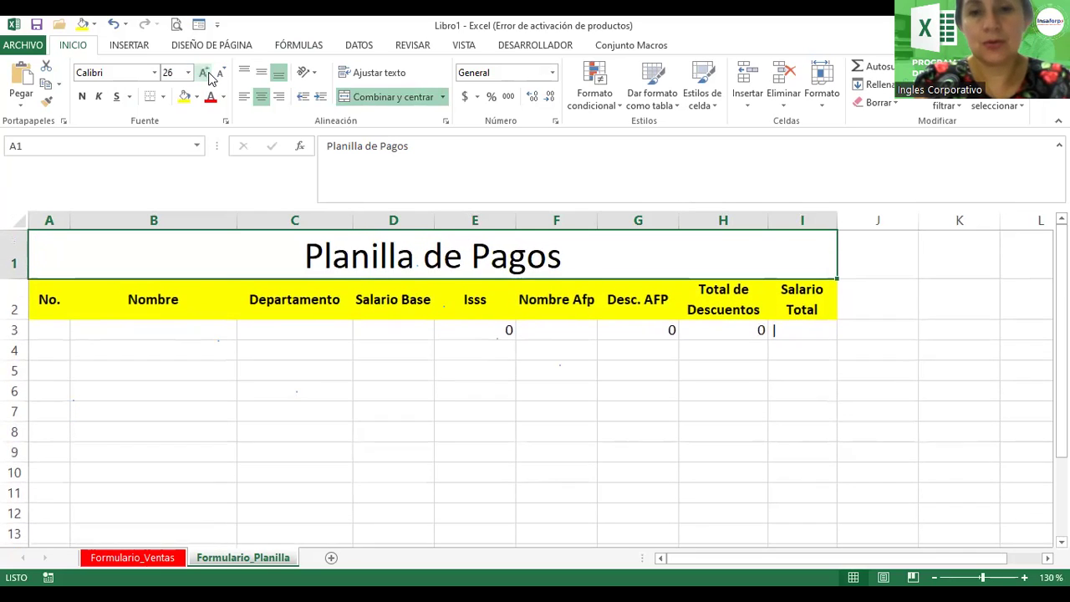
{"action": "left_click", "coordinate": [204, 73]}
{"action": "left_click", "coordinate": [204, 73]}
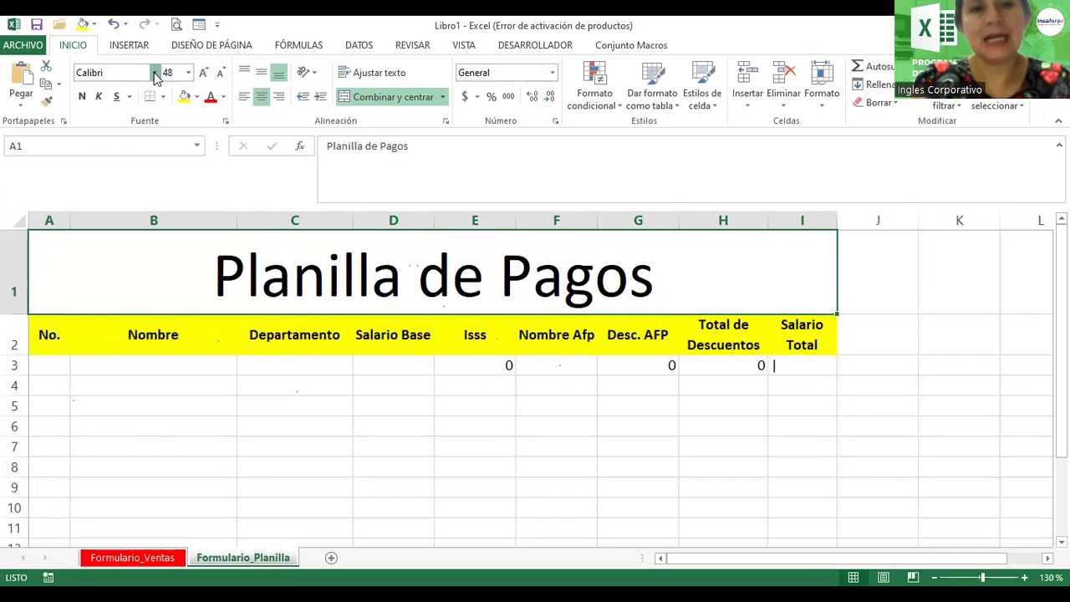
{"action": "left_click", "coordinate": [153, 72]}
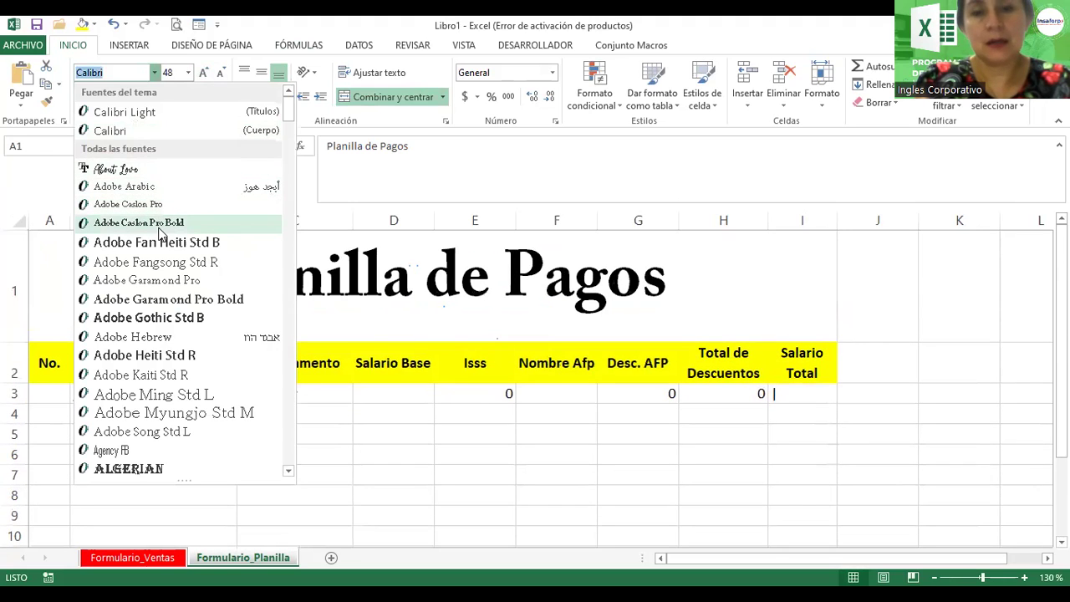
{"action": "left_click", "coordinate": [160, 227]}
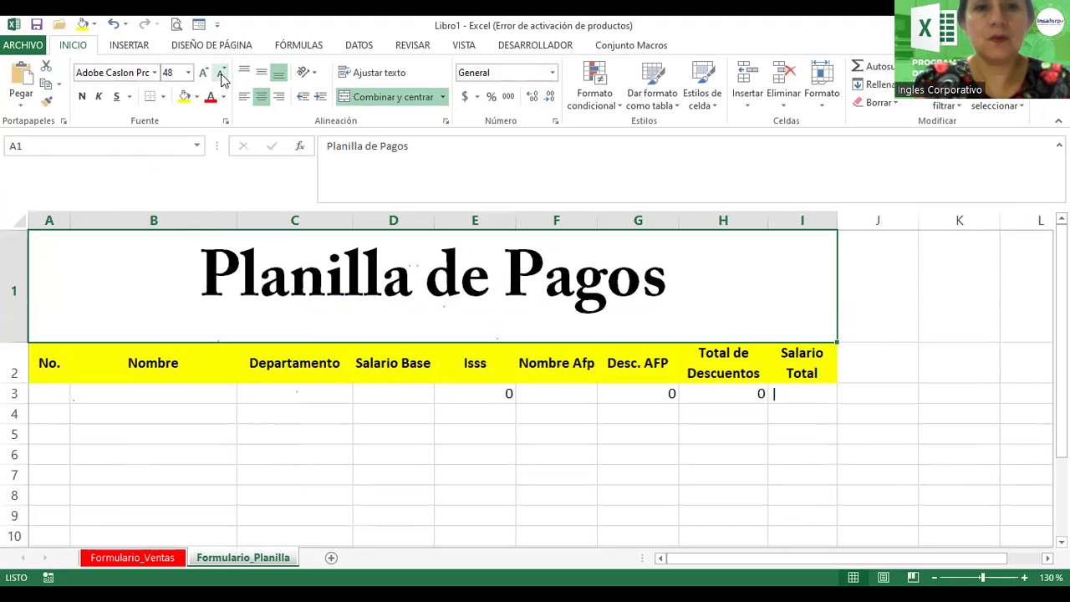
{"action": "left_click", "coordinate": [222, 74]}
{"action": "left_click", "coordinate": [222, 74]}
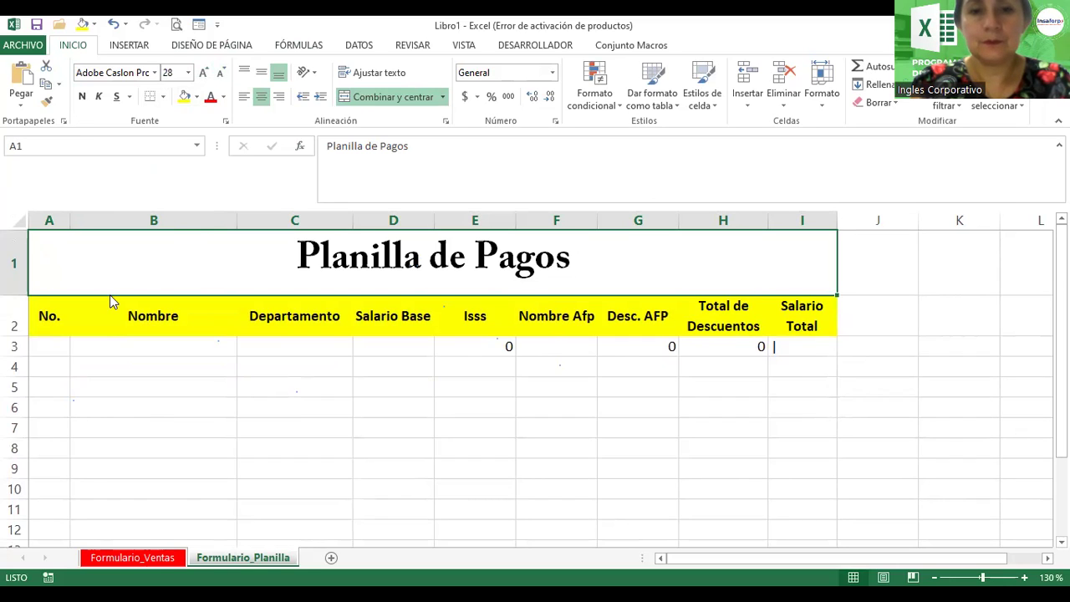
Step: Centre the title vertically and horizontally within row 1
{"action": "left_click", "coordinate": [262, 73]}
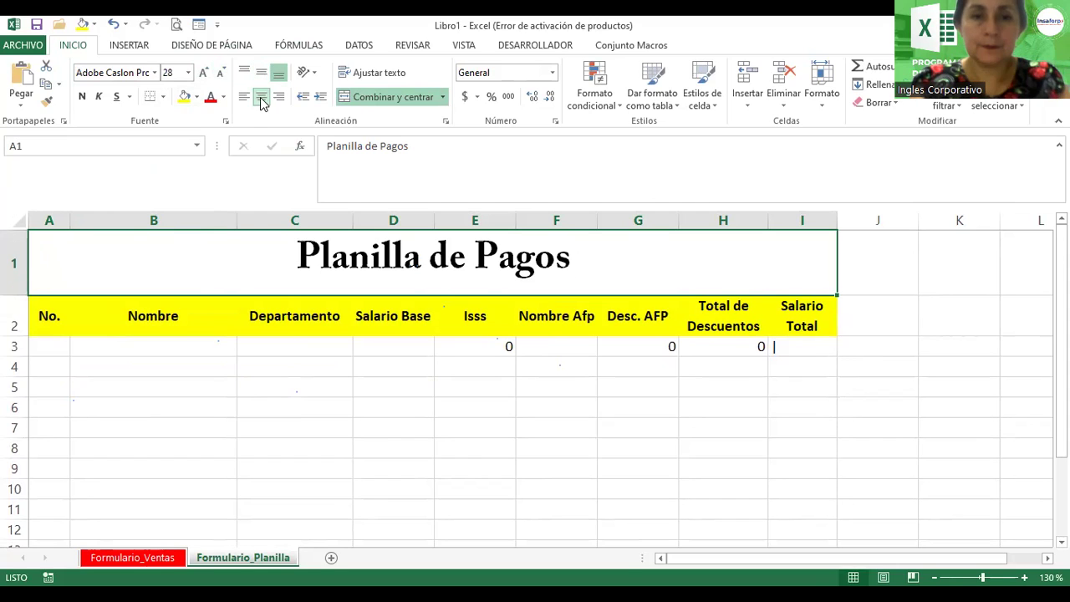
{"action": "left_click", "coordinate": [261, 96]}
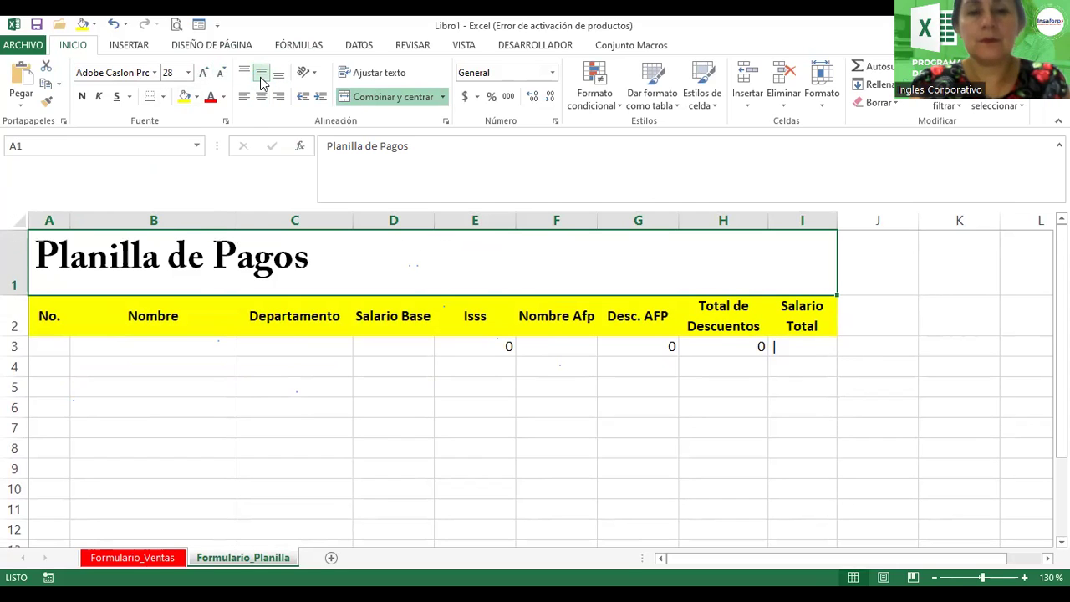
{"action": "left_click", "coordinate": [261, 96]}
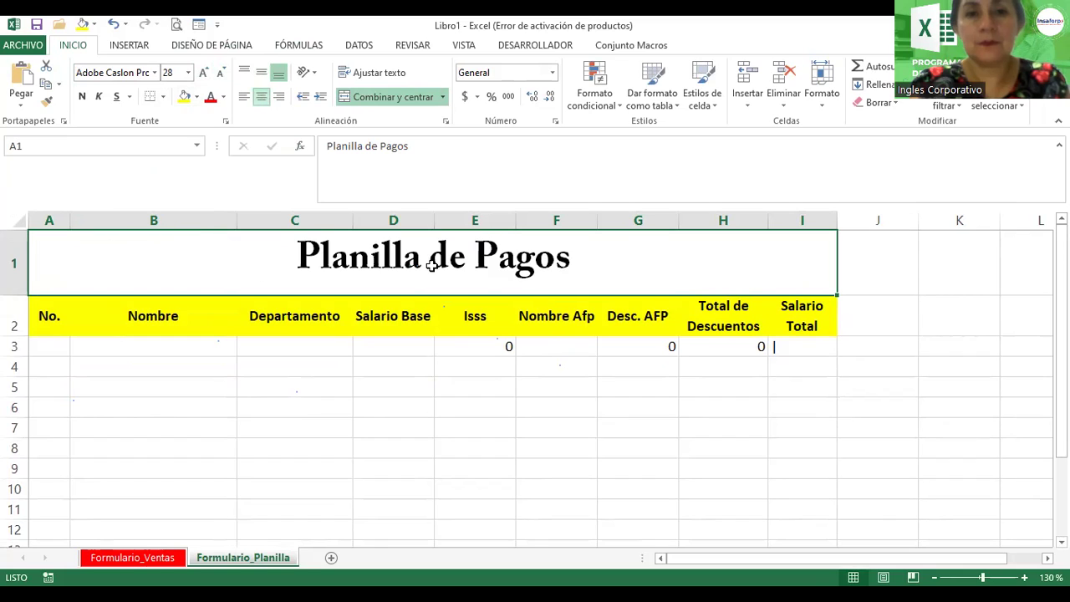
{"action": "double_click", "coordinate": [161, 263]}
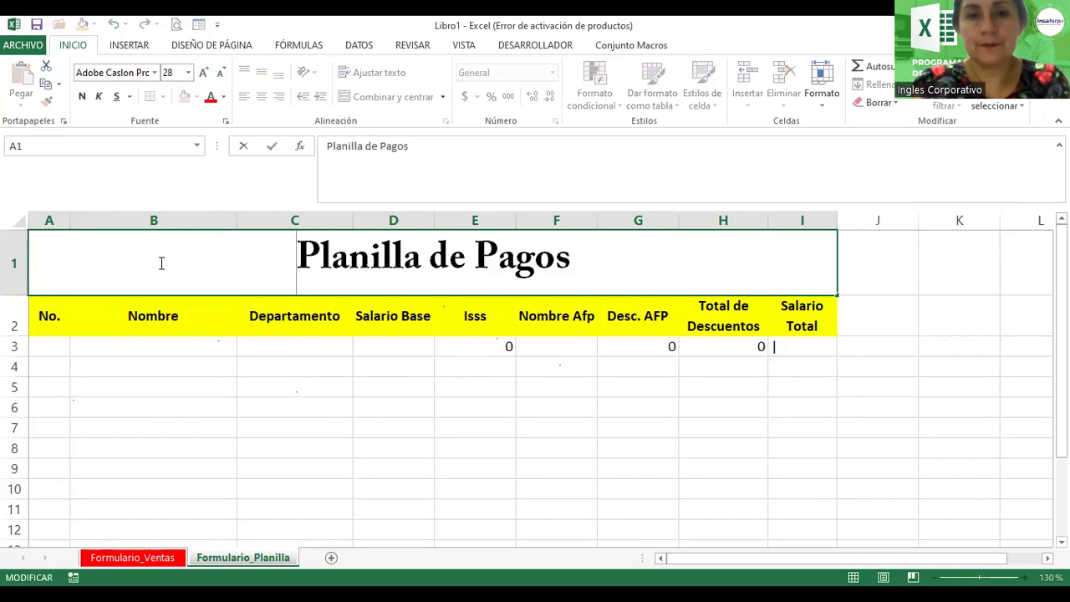
{"action": "left_click", "coordinate": [366, 381]}
{"action": "left_click", "coordinate": [302, 325]}
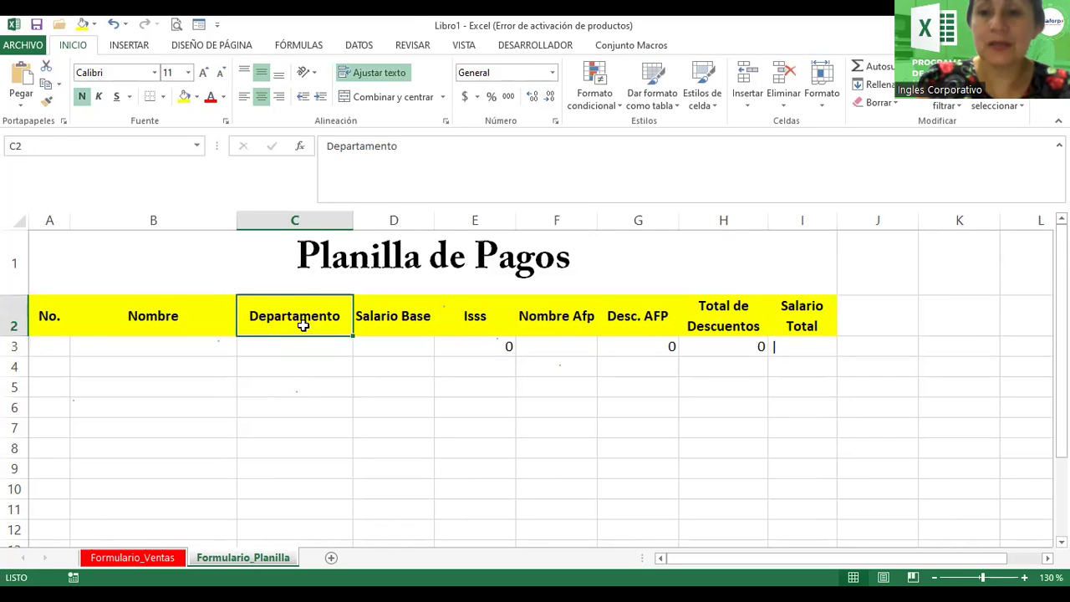
Step: Enter 1 in A3 as the first record number, then review H3's =E3+G3 formula
{"action": "left_click", "coordinate": [202, 27]}
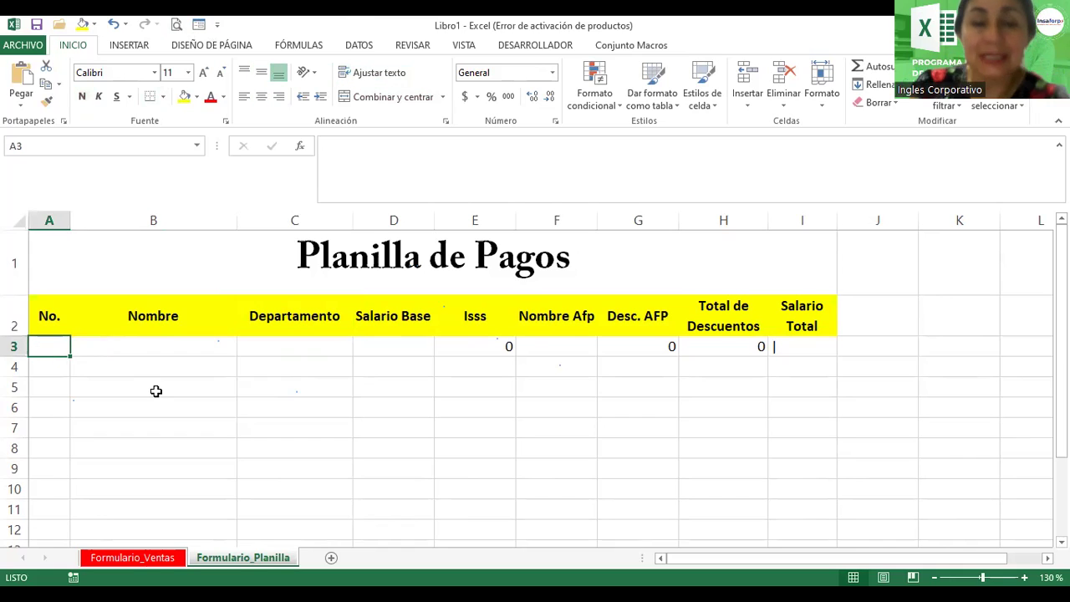
{"action": "type", "text": "1"}
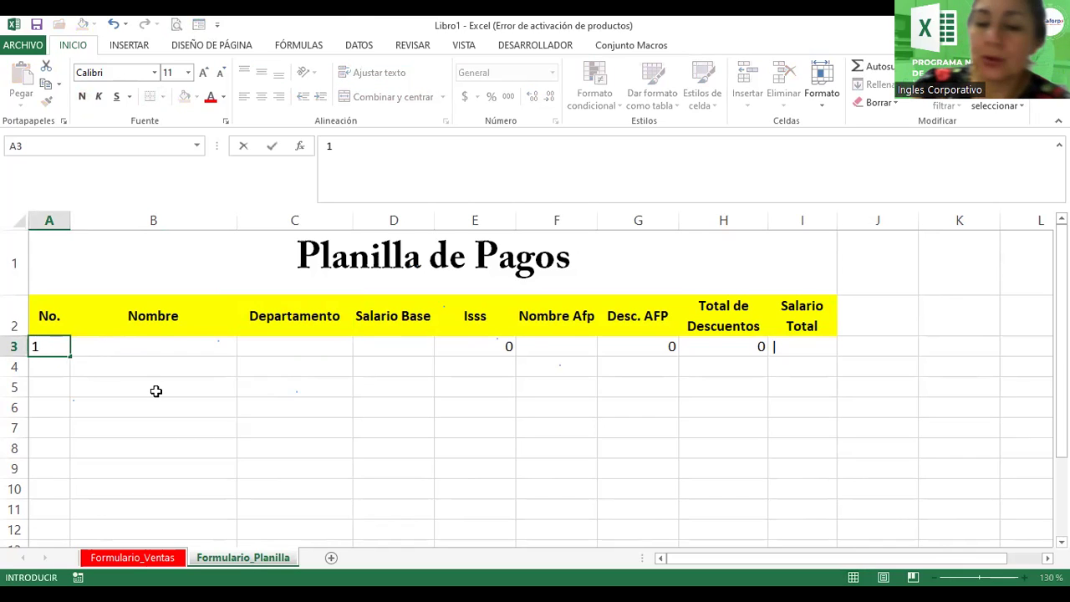
{"action": "key", "text": "Return"}
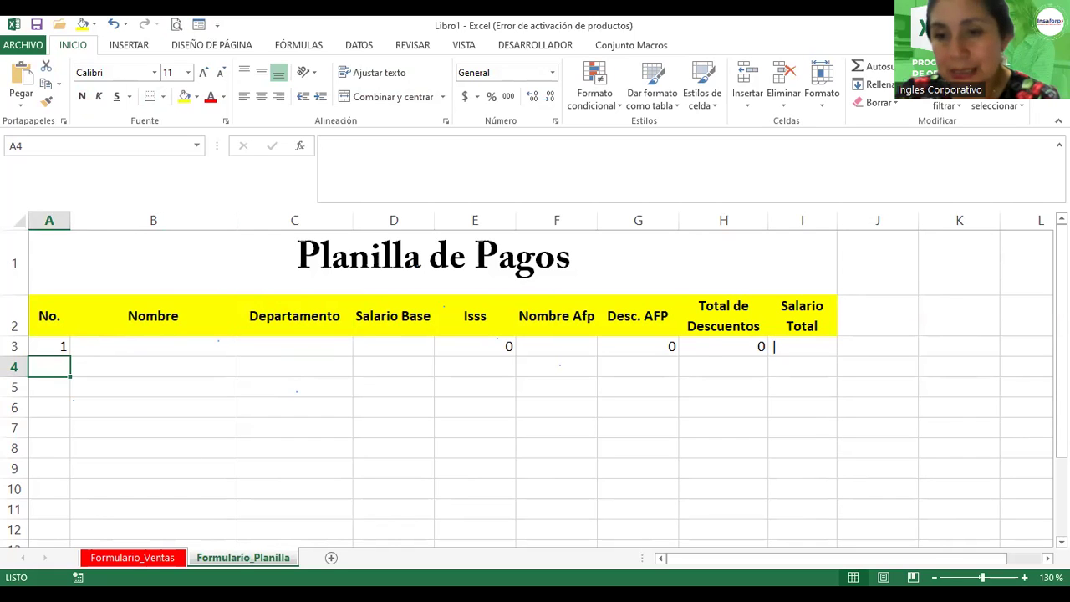
{"action": "double_click", "coordinate": [702, 346]}
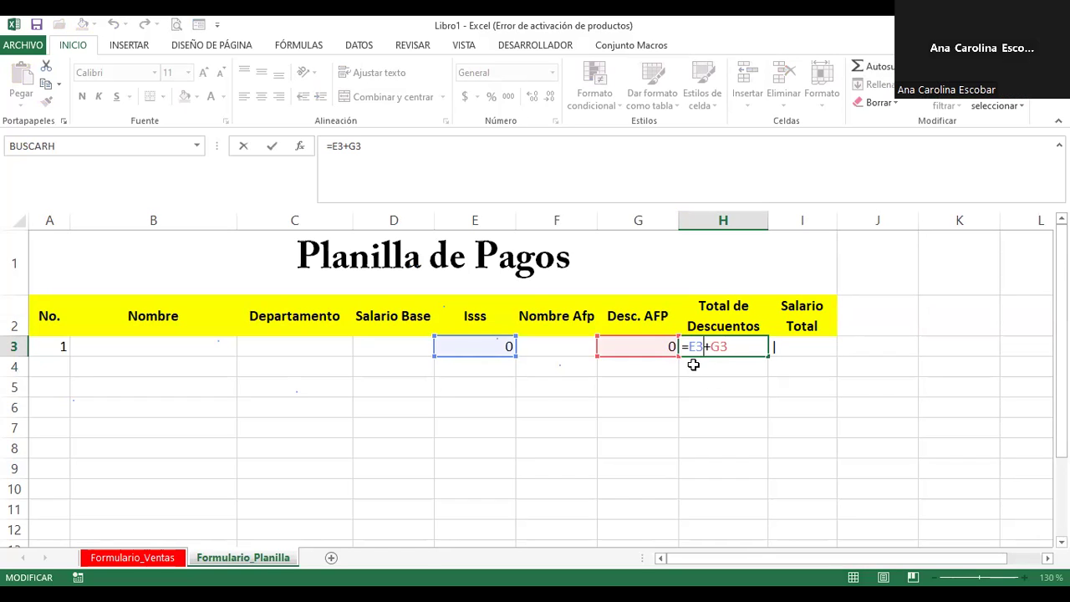
Step: Fill A3:A7 with the numbers 1 through 5 using Auto Fill's Serie de relleno
{"action": "key", "text": "Return"}
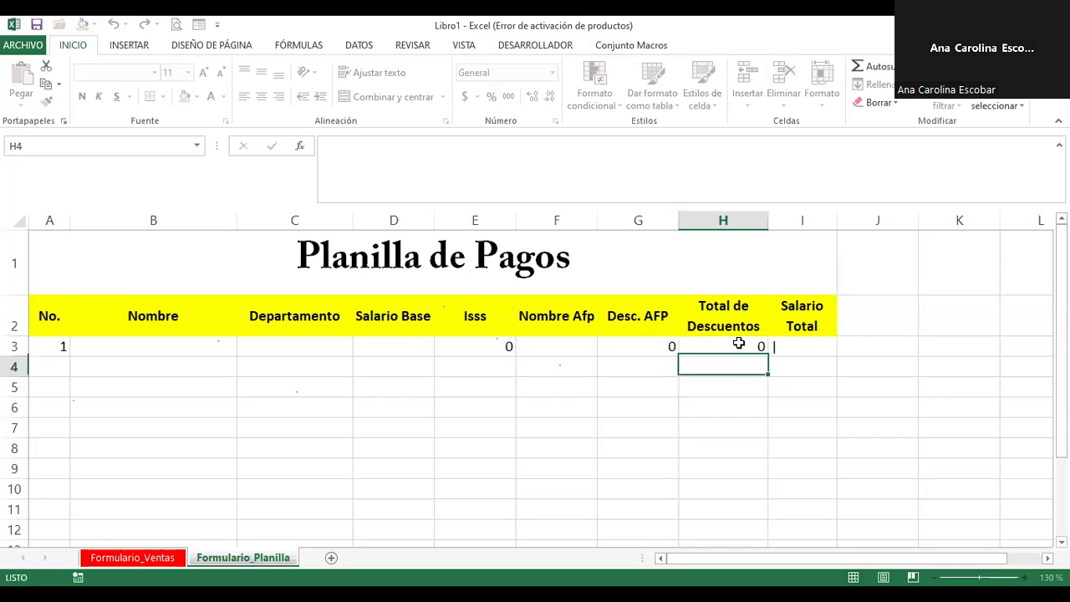
{"action": "left_click", "coordinate": [50, 341]}
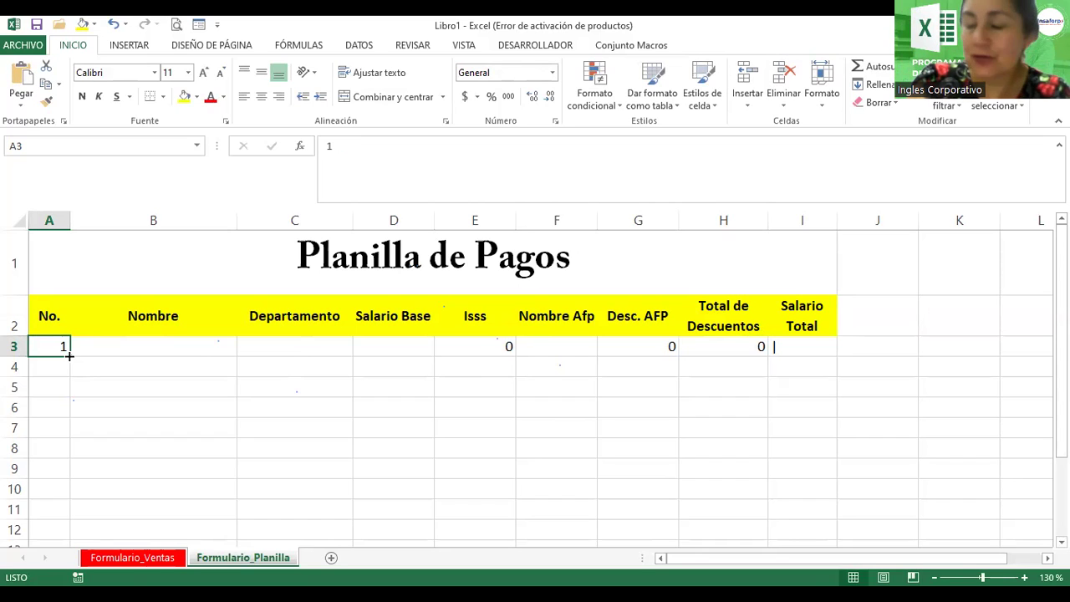
{"action": "left_click_drag", "start_coordinate": [69, 355], "coordinate": [71, 376]}
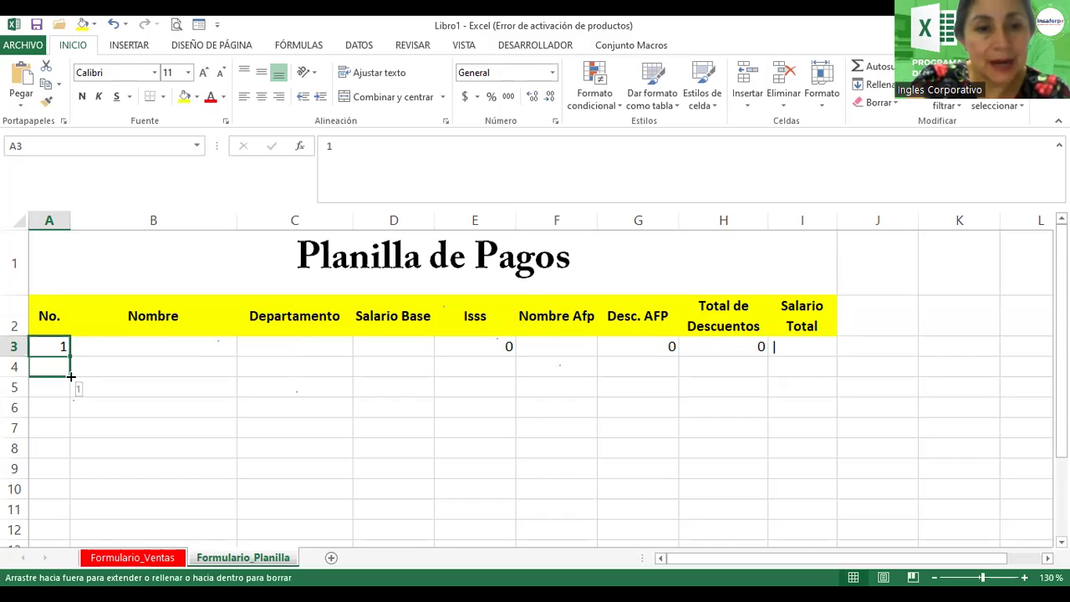
{"action": "left_click_drag", "start_coordinate": [73, 377], "coordinate": [67, 433]}
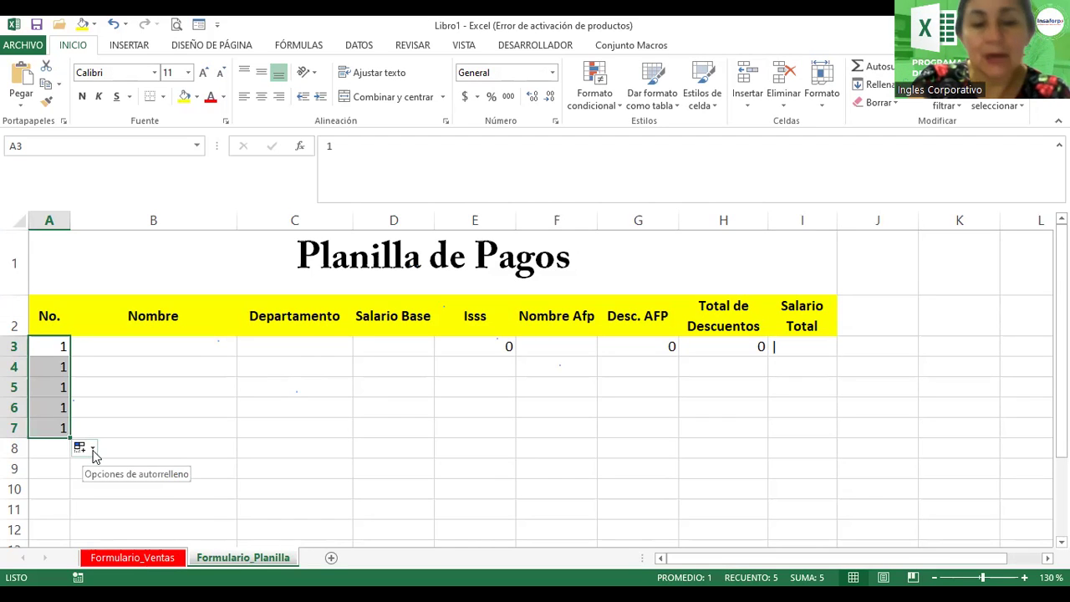
{"action": "left_click", "coordinate": [94, 454]}
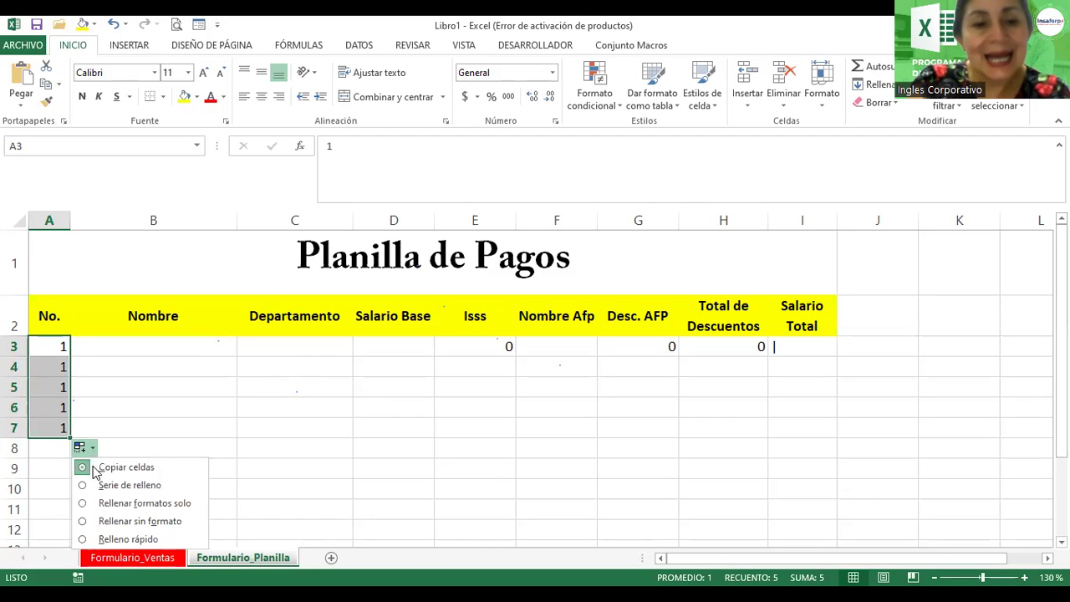
{"action": "left_click", "coordinate": [85, 484]}
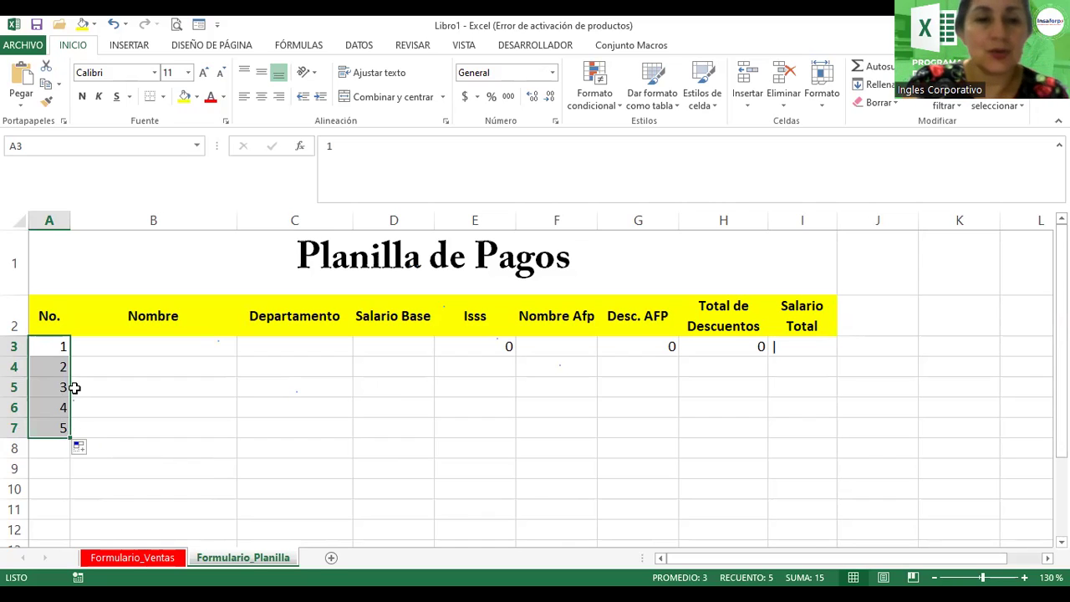
{"action": "left_click", "coordinate": [40, 342]}
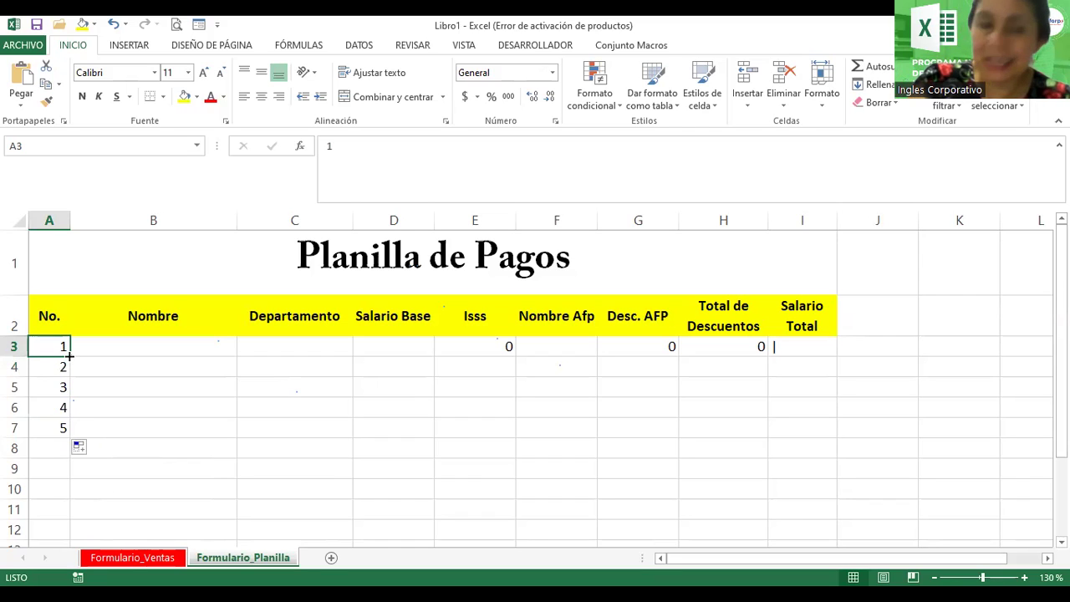
{"action": "left_click_drag", "start_coordinate": [70, 355], "coordinate": [65, 429]}
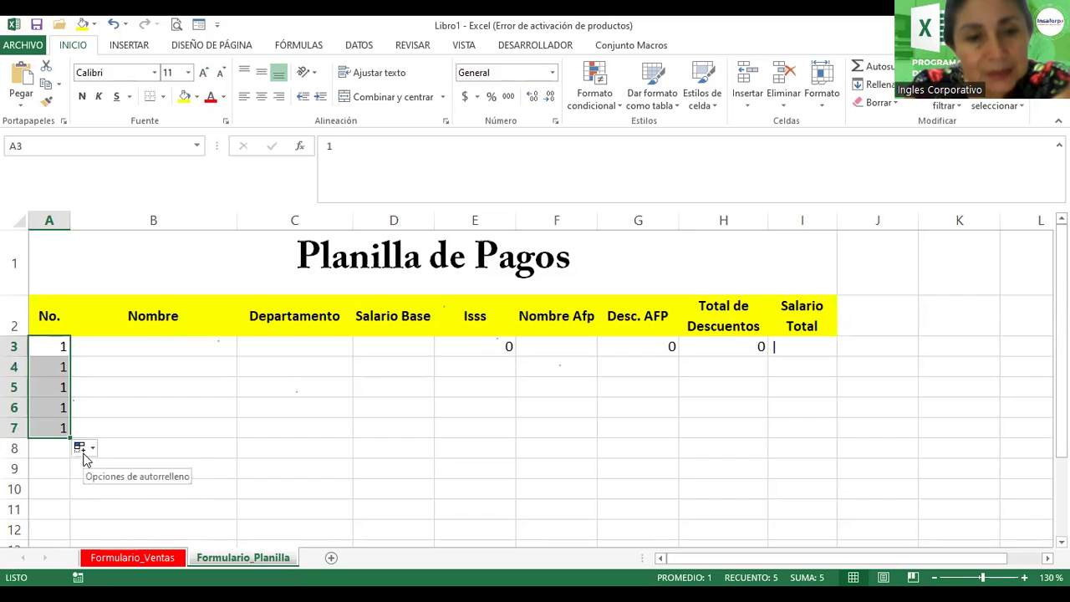
{"action": "left_click", "coordinate": [85, 452]}
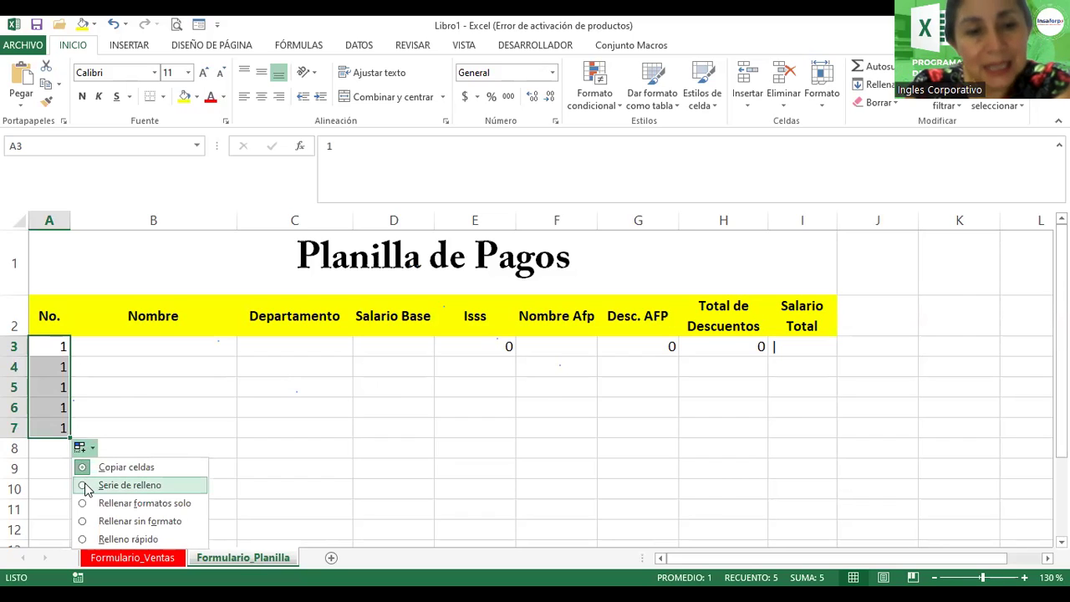
{"action": "left_click", "coordinate": [87, 485]}
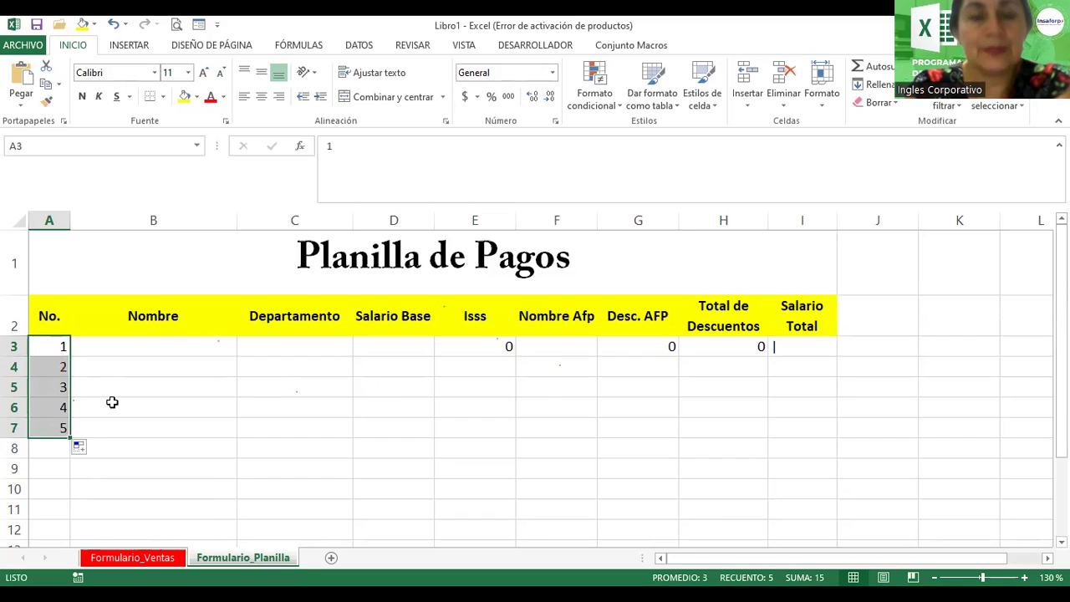
Step: In the data form, enter the first employee's name, Informática, 1300 and Crecer, then save with Nuevo
{"action": "left_click", "coordinate": [136, 313]}
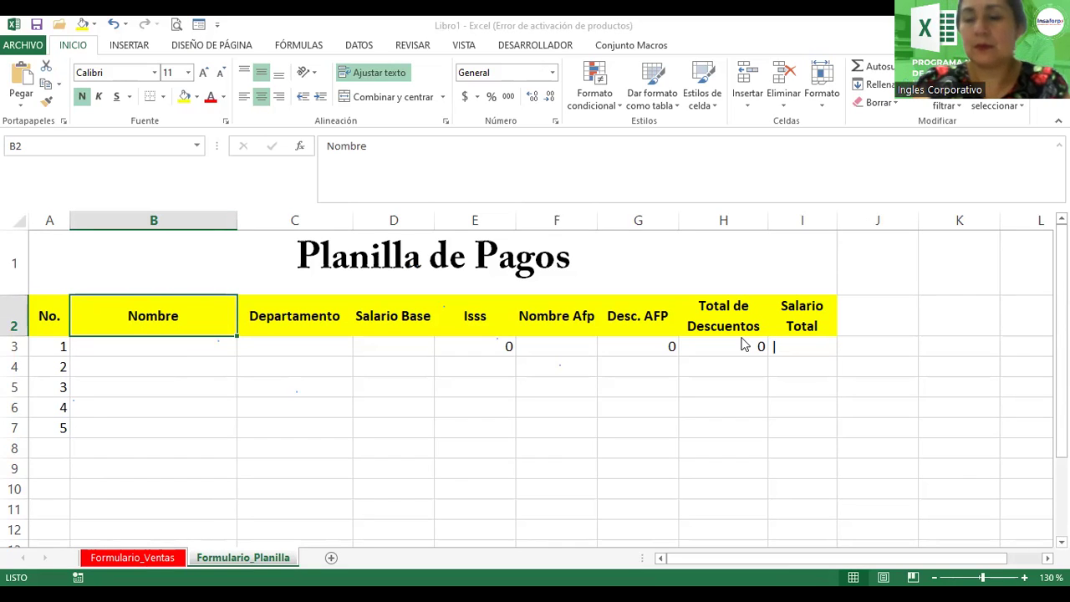
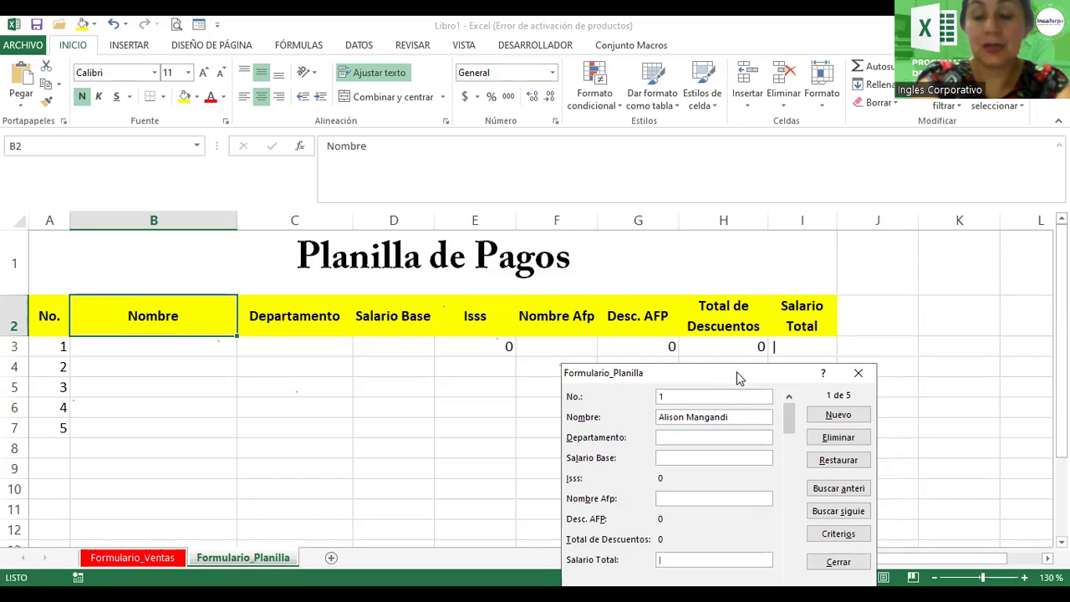
{"action": "type", "text": "Informática"}
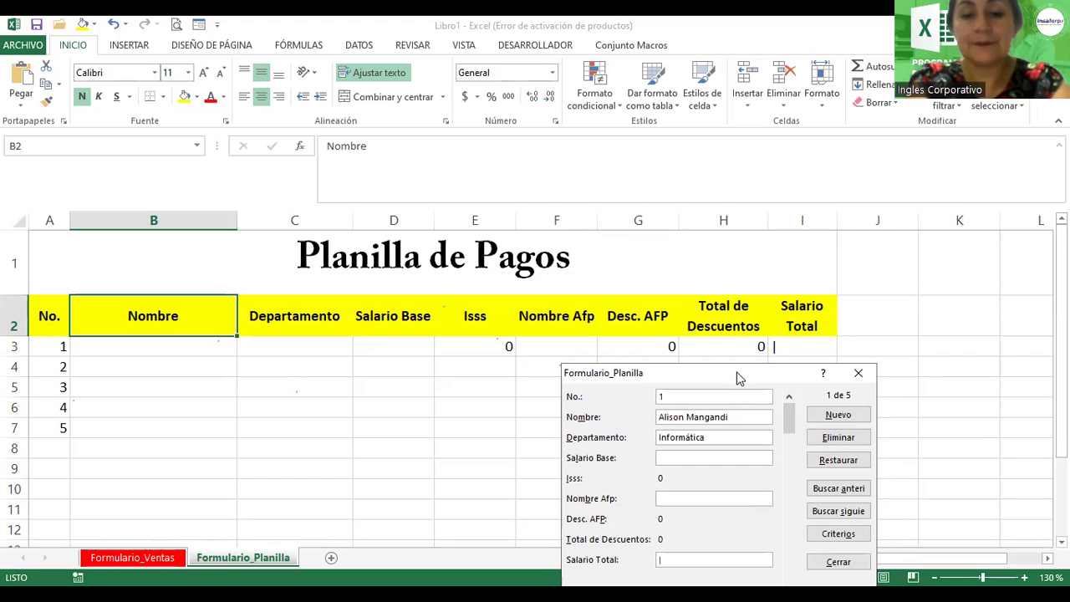
{"action": "type", "text": "300"}
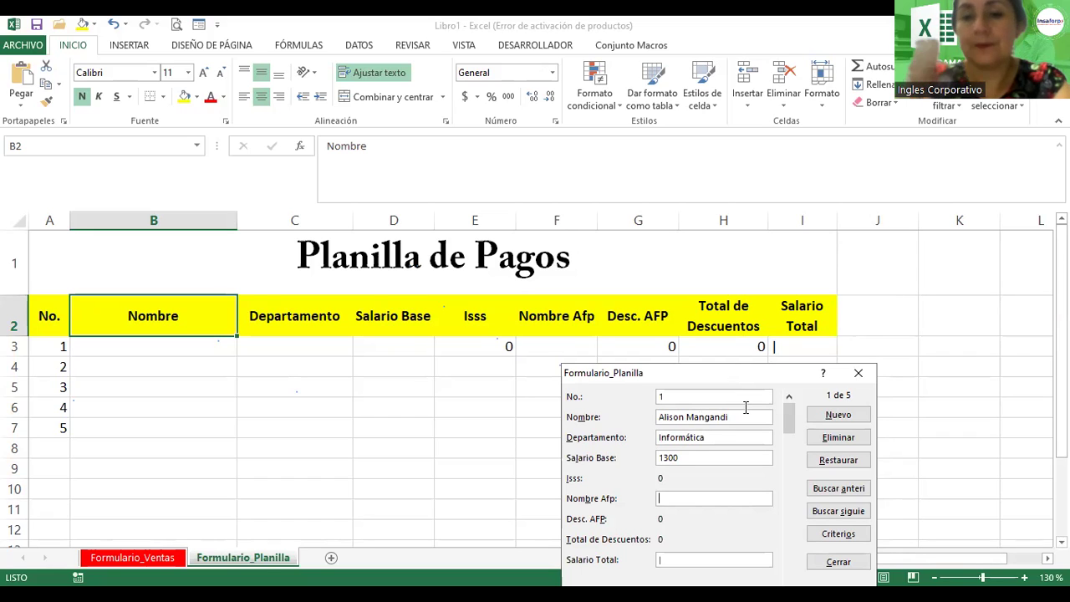
{"action": "type", "text": "Crecer"}
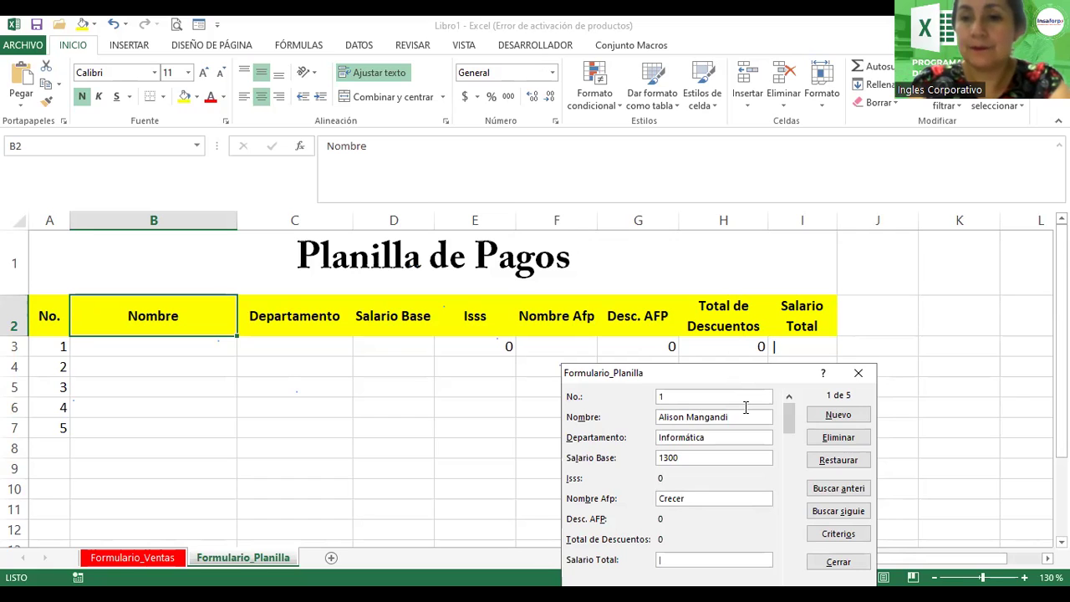
{"action": "left_click", "coordinate": [832, 415]}
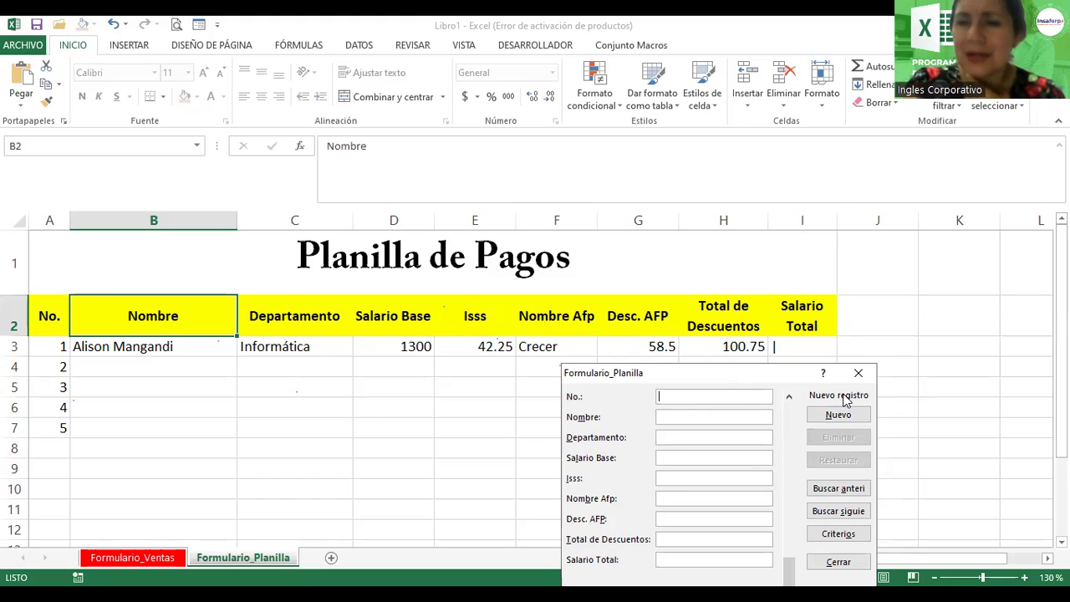
Step: Close the data form and enter =D3-H3 in I3 for a Salario Total of 1199.25
{"action": "left_click", "coordinate": [858, 372]}
{"action": "left_click", "coordinate": [792, 346]}
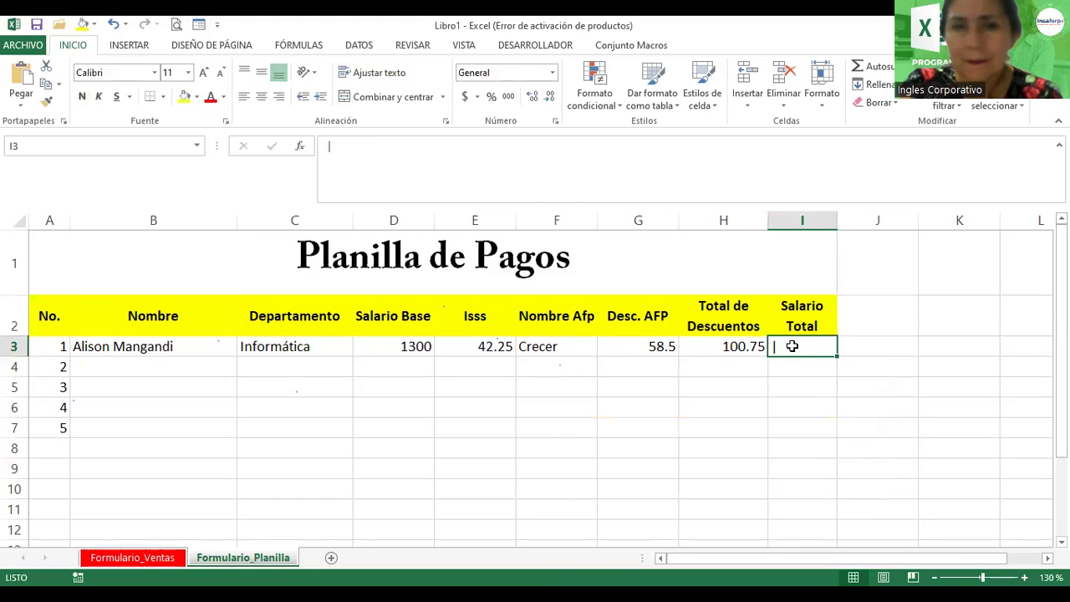
{"action": "left_click", "coordinate": [472, 151]}
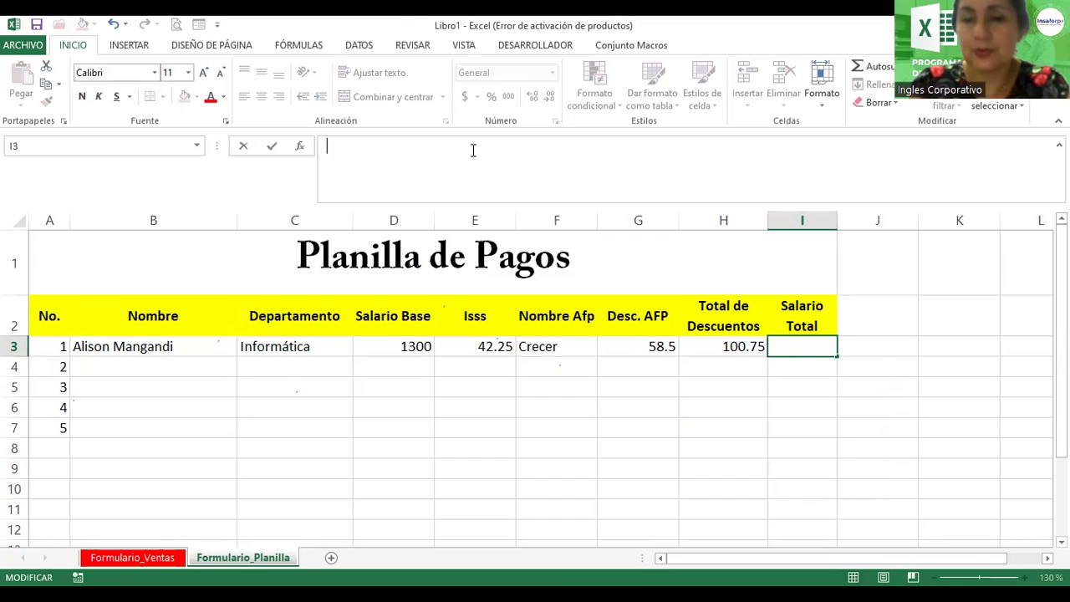
{"action": "type", "text": "="}
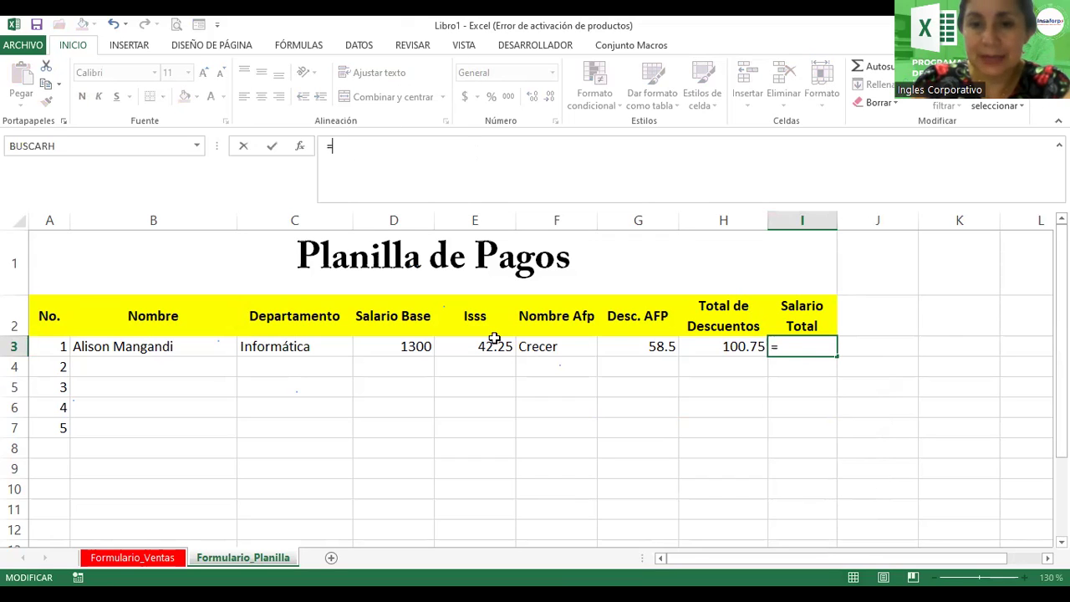
{"action": "left_click", "coordinate": [409, 347]}
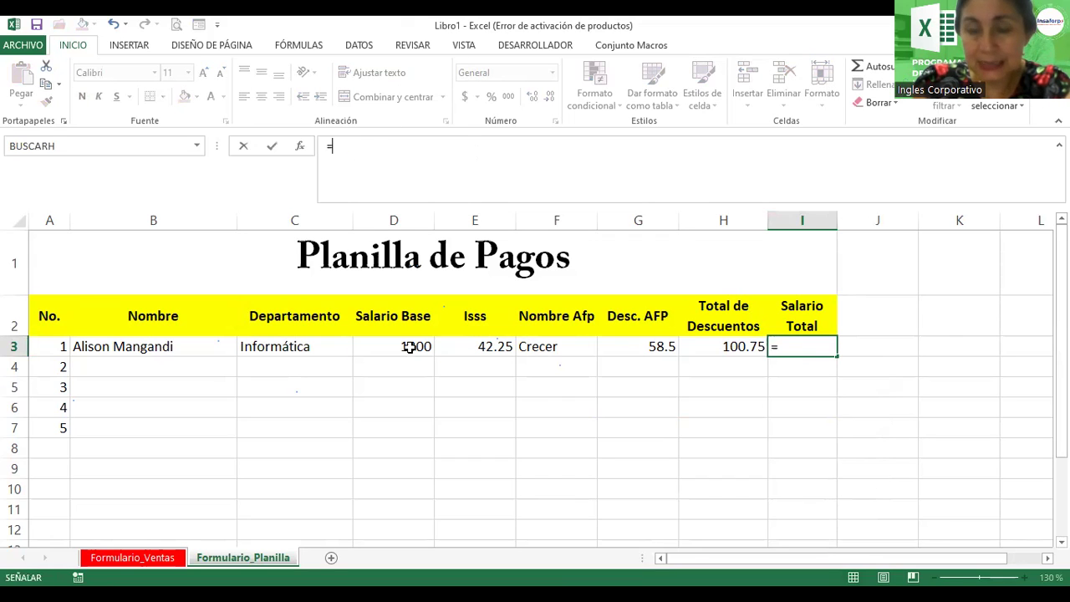
{"action": "type", "text": "-"}
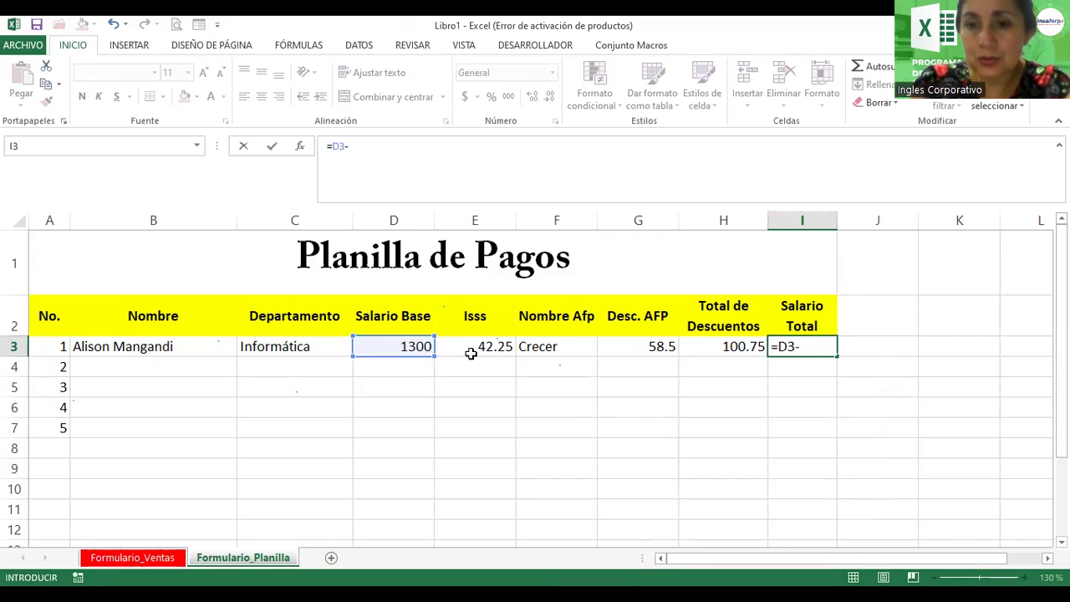
{"action": "left_click", "coordinate": [747, 351]}
{"action": "key", "text": "Return"}
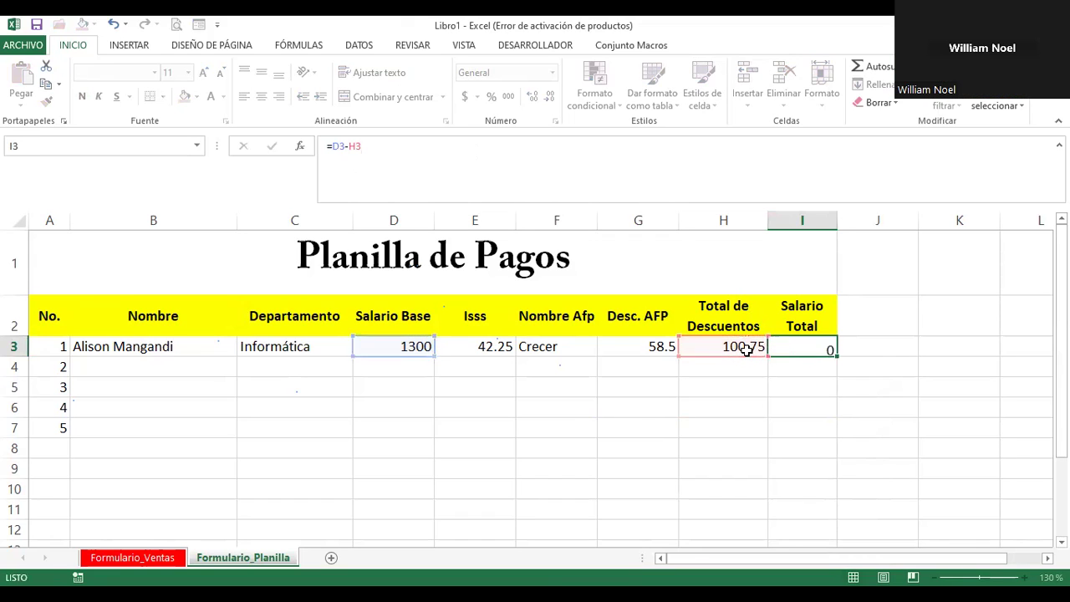
{"action": "left_click", "coordinate": [628, 351]}
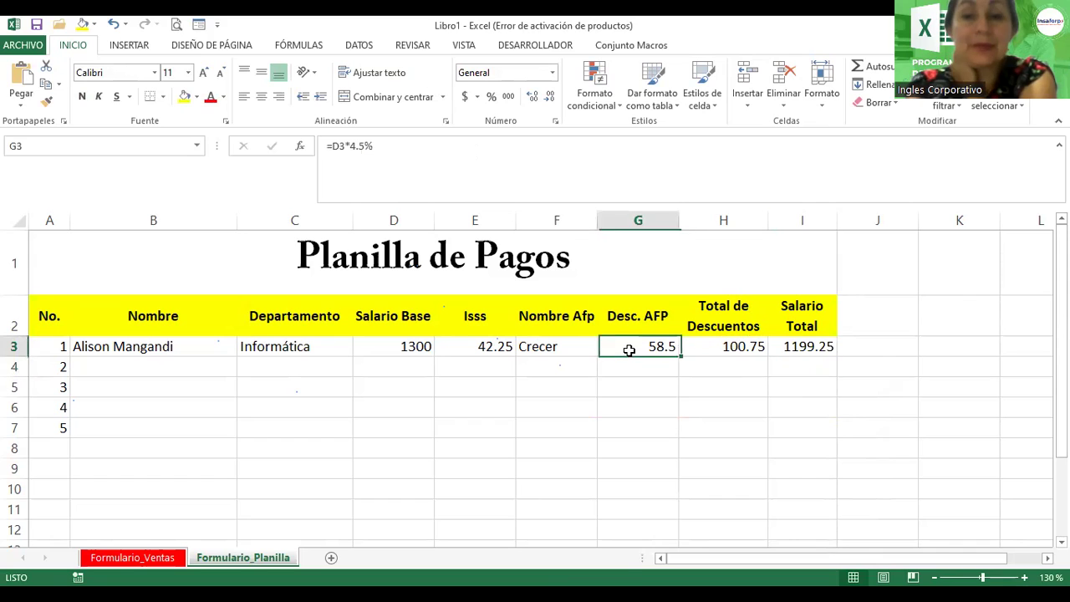
Step: Reopen the payroll data form and browse the records toward record 2 of 5
{"action": "left_click", "coordinate": [198, 26]}
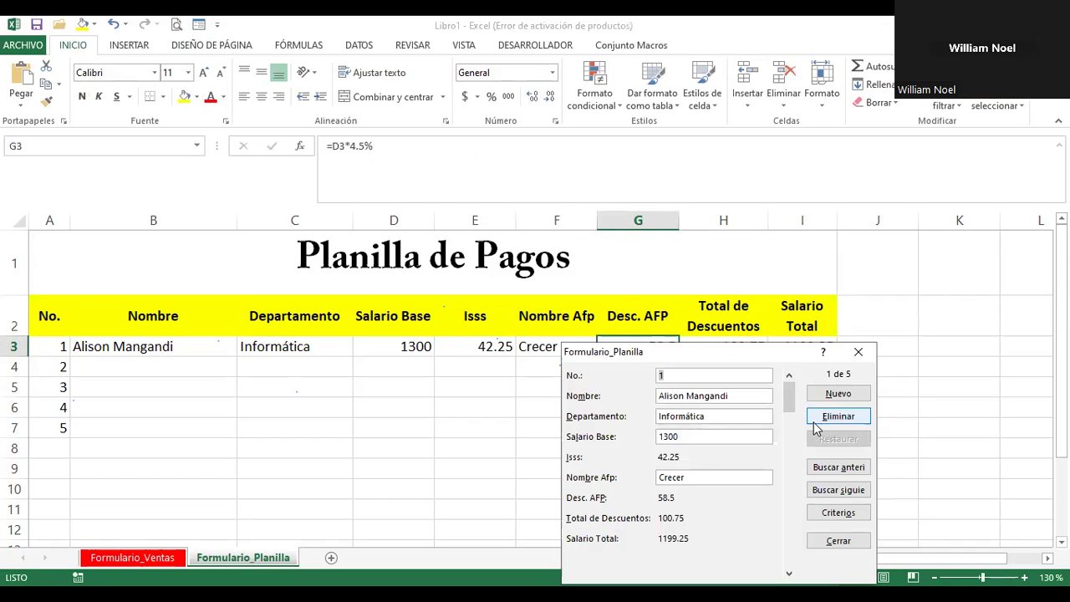
{"action": "left_click", "coordinate": [835, 394]}
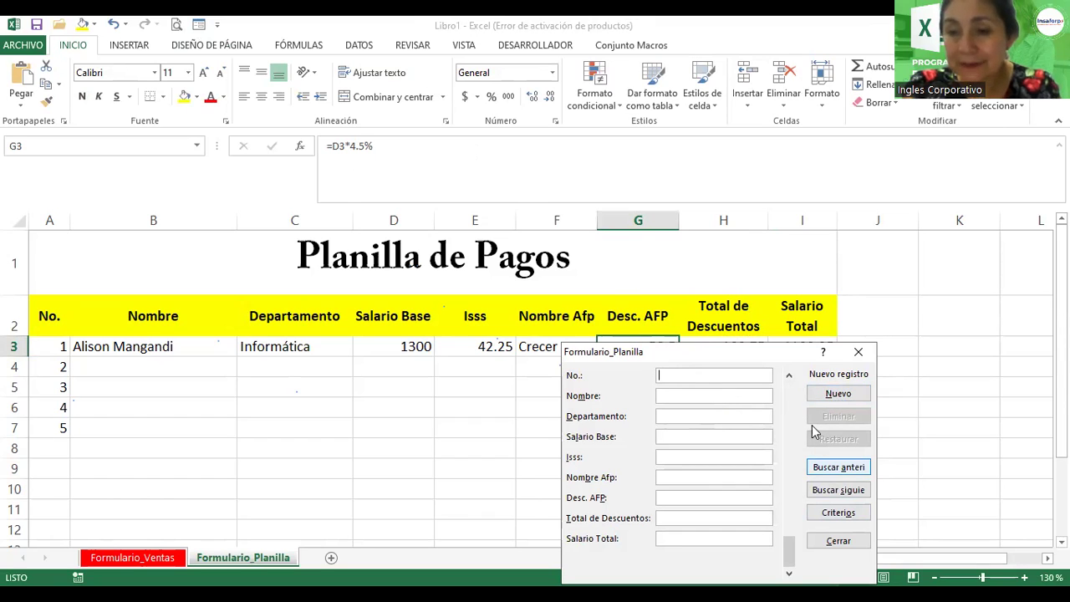
{"action": "key", "text": "alt+a"}
{"action": "key", "text": "alt+a"}
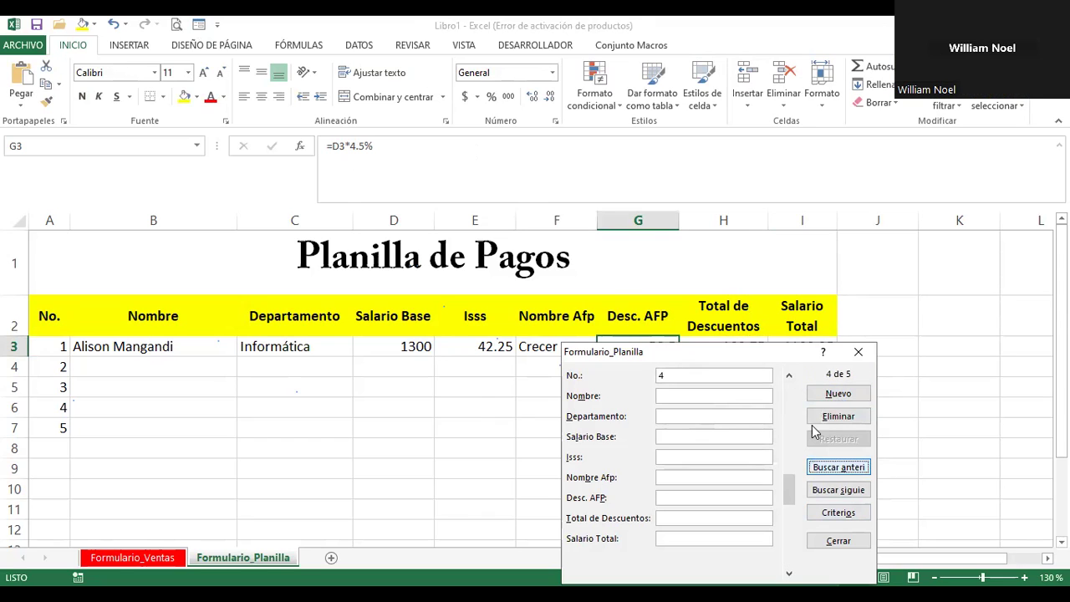
{"action": "key", "text": "alt+a"}
{"action": "key", "text": "alt+a"}
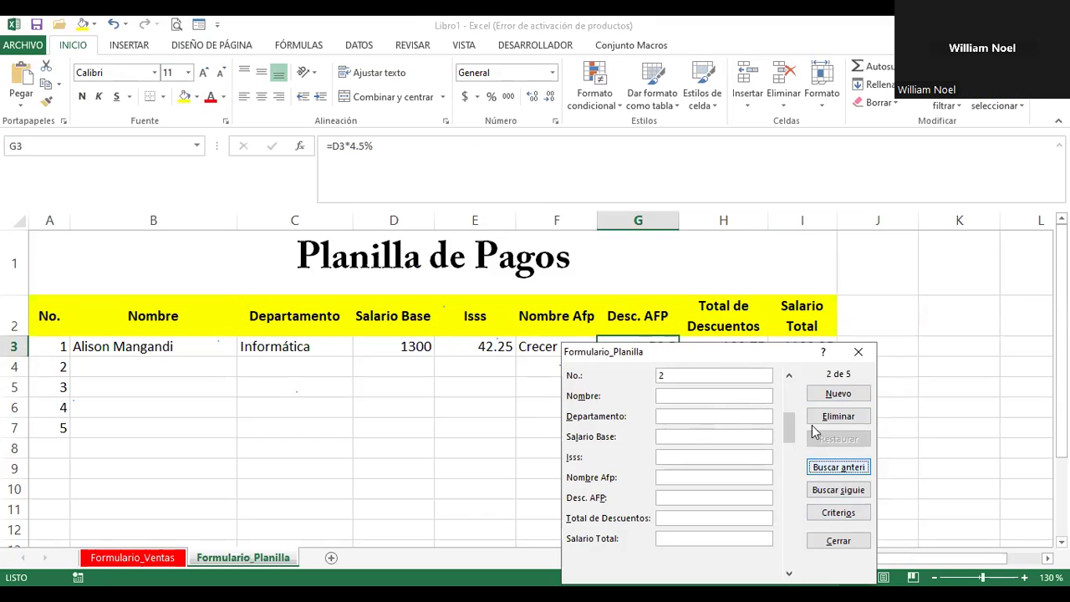
{"action": "key", "text": "alt+a"}
{"action": "key", "text": "Tab"}
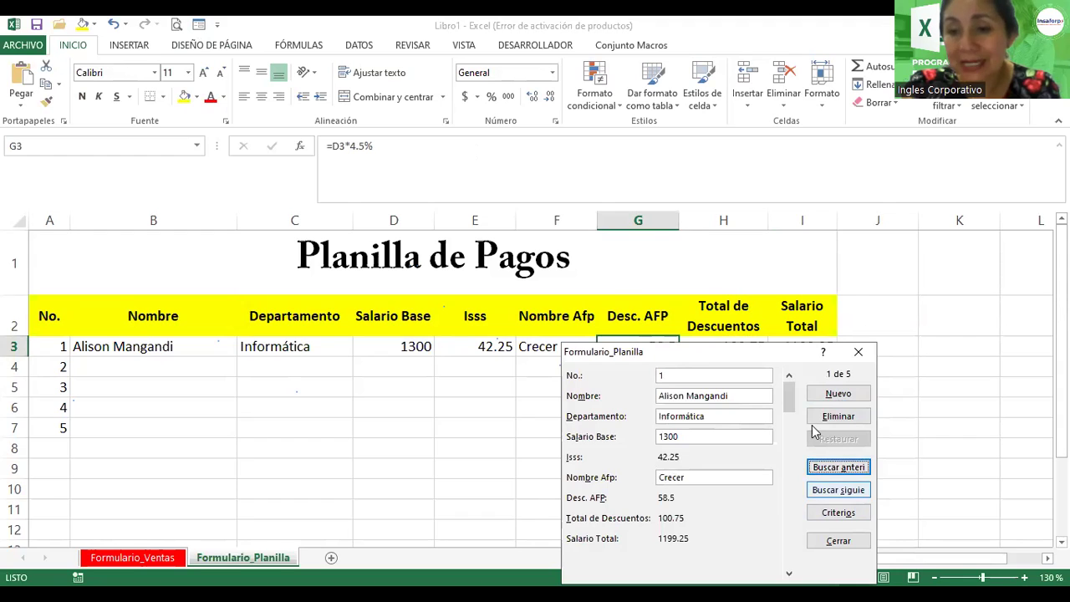
{"action": "key", "text": "Return"}
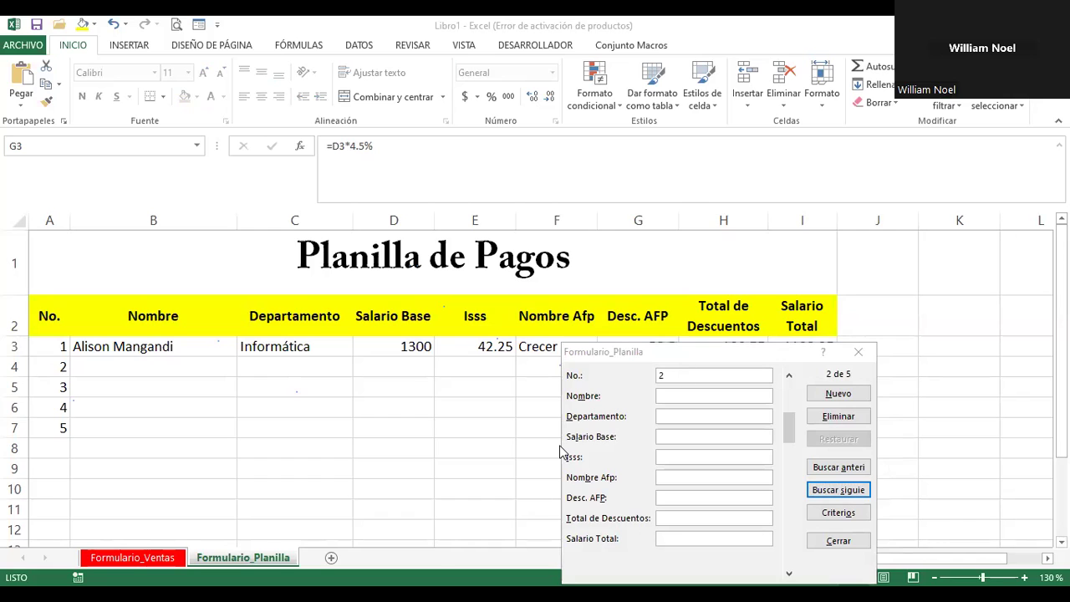
Step: Enter the second employee's name, department RRHH and base salary 980, then save with Nuevo
{"action": "left_click", "coordinate": [685, 391]}
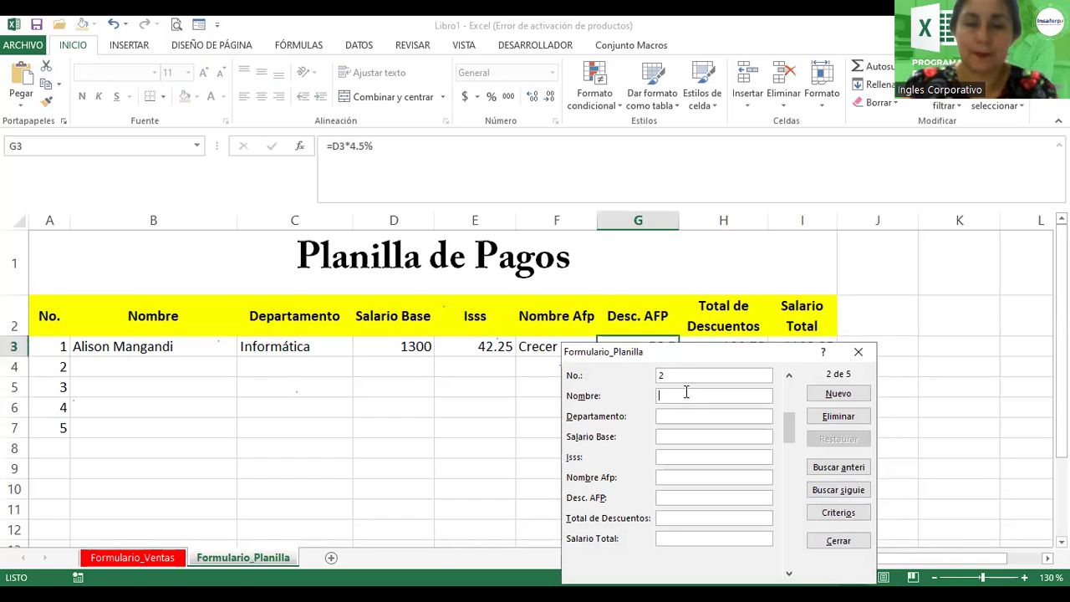
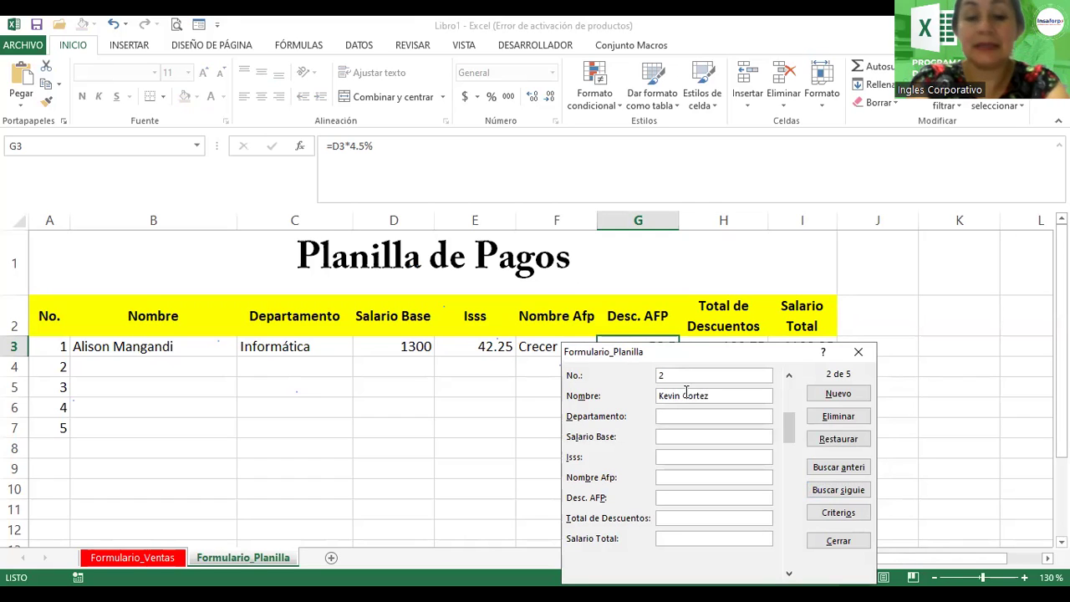
{"action": "type", "text": "RRHH"}
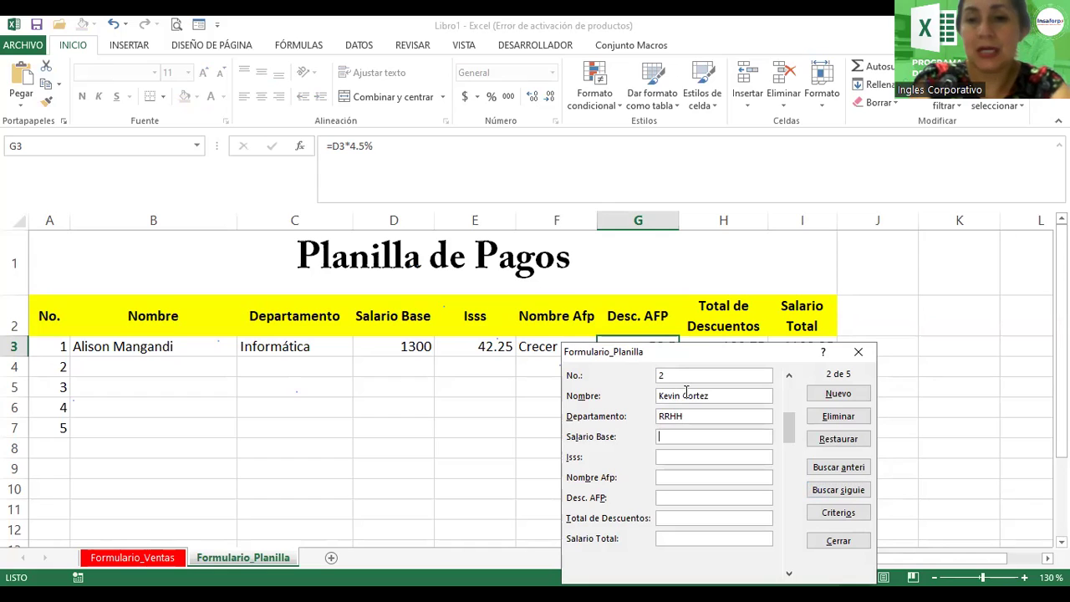
{"action": "type", "text": "980"}
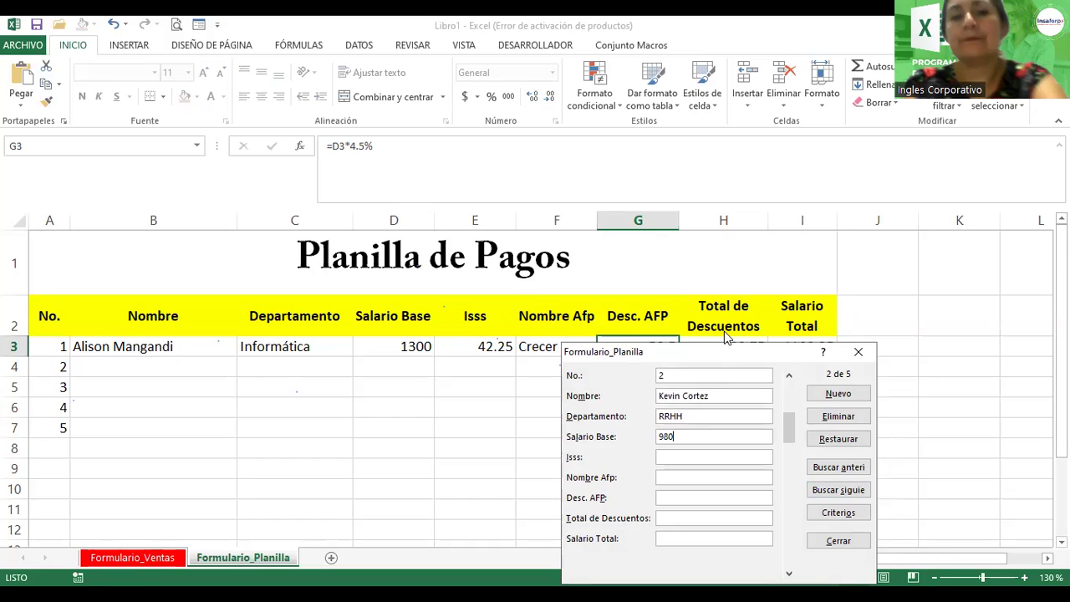
{"action": "left_click_drag", "start_coordinate": [719, 346], "coordinate": [724, 366]}
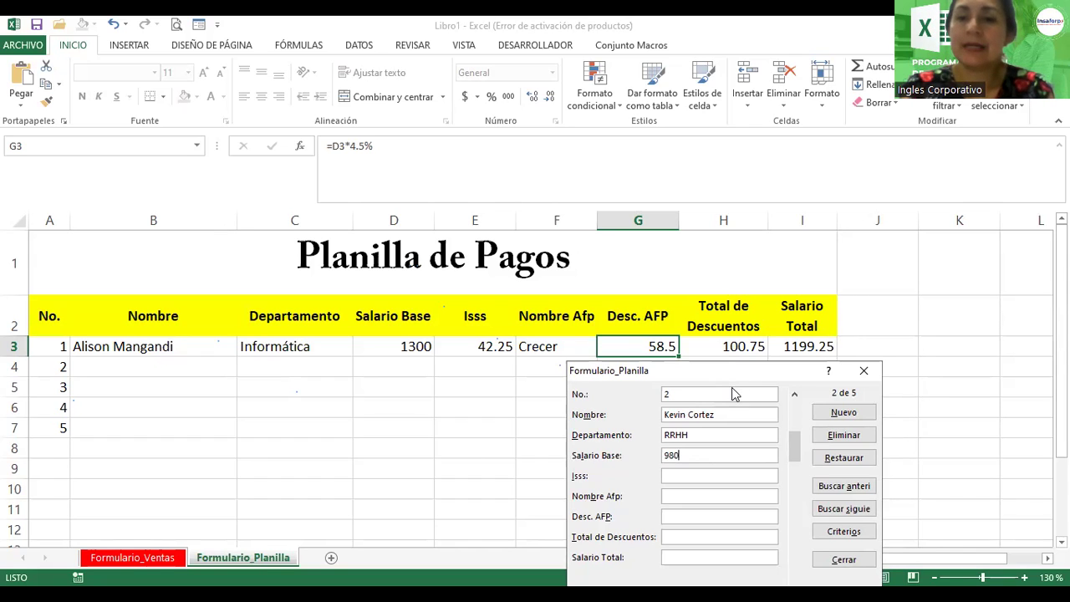
{"action": "left_click", "coordinate": [838, 420]}
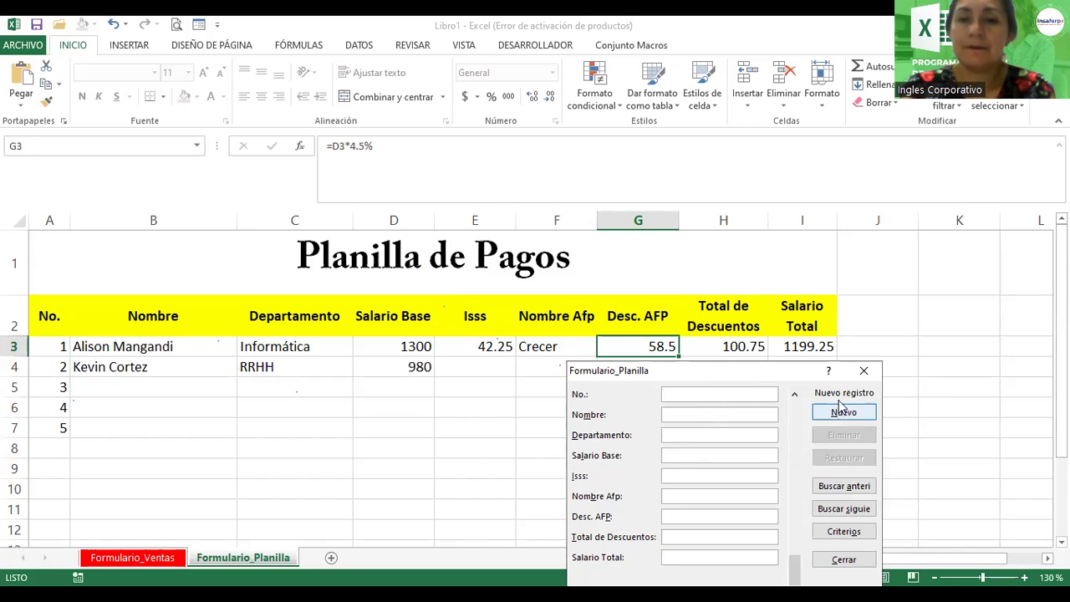
Step: Close the Formulario_Planilla data form with Cerrar to return to the sheet
{"action": "left_click", "coordinate": [861, 372]}
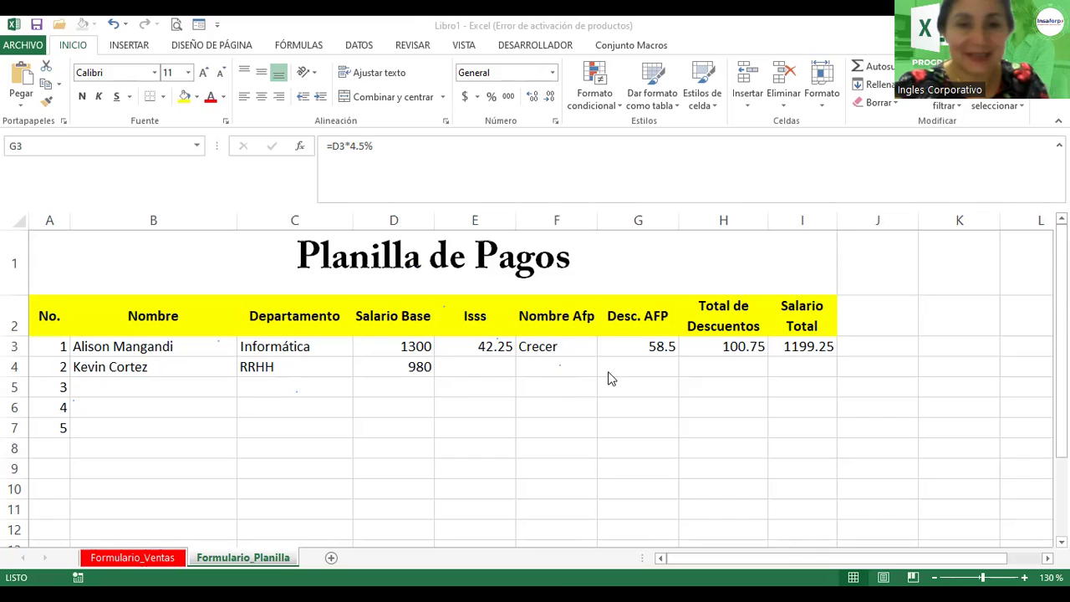
Step: Delete the leftover numbers 3, 4 and 5 from the No. column in A5:A7
{"action": "left_click", "coordinate": [4, 367]}
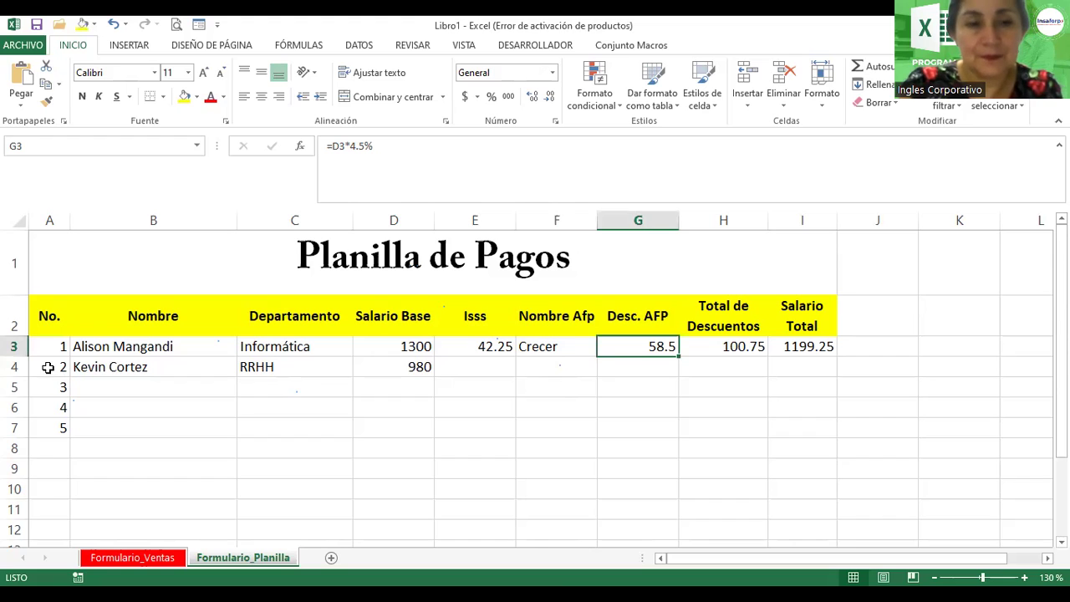
{"action": "left_click_drag", "start_coordinate": [53, 386], "coordinate": [54, 443]}
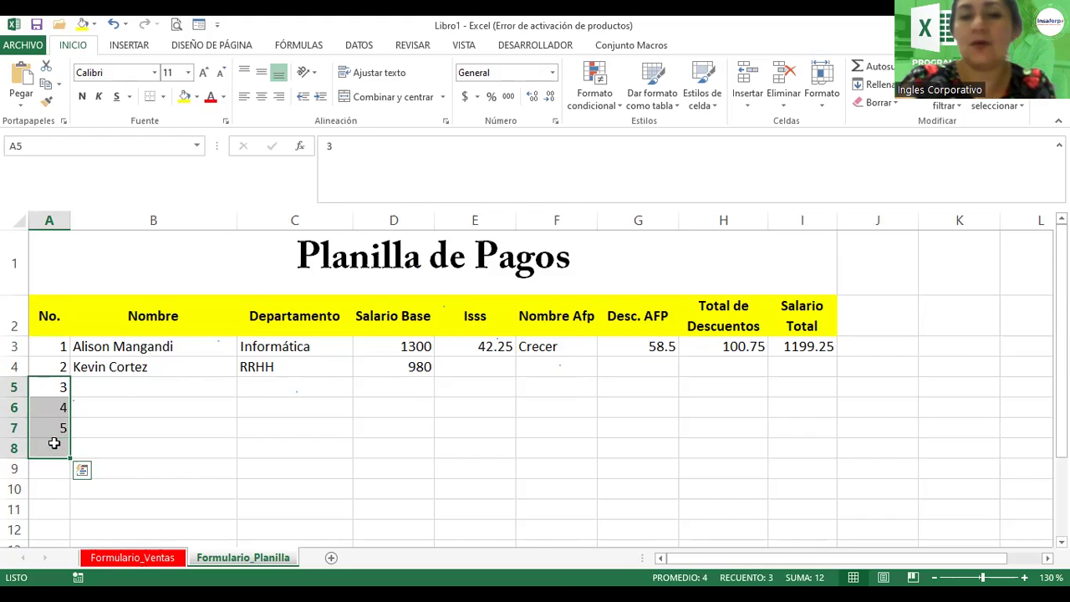
{"action": "key", "text": "Delete"}
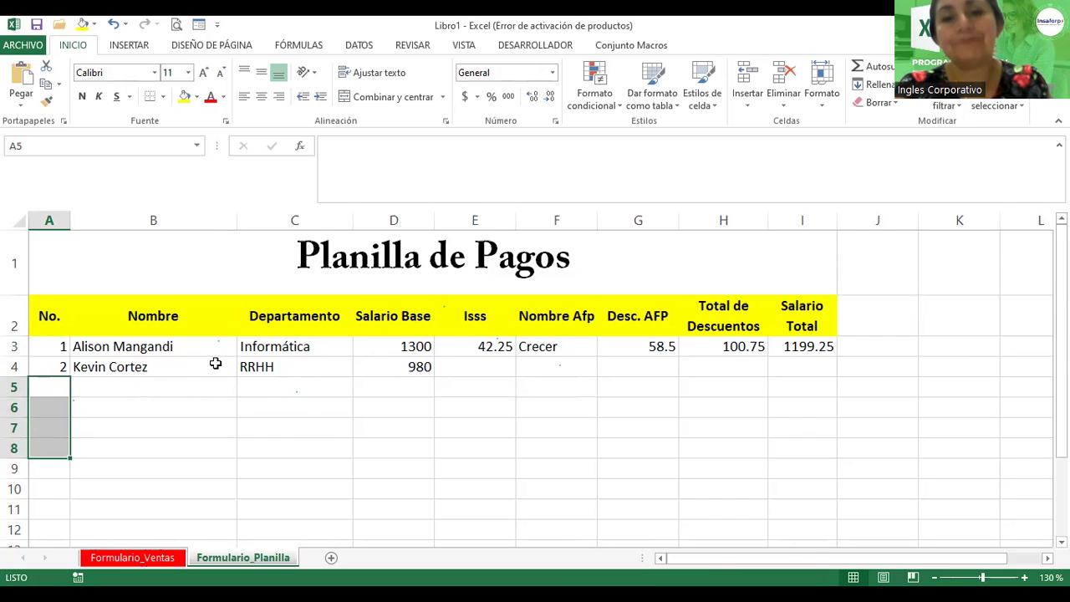
{"action": "left_click", "coordinate": [282, 346]}
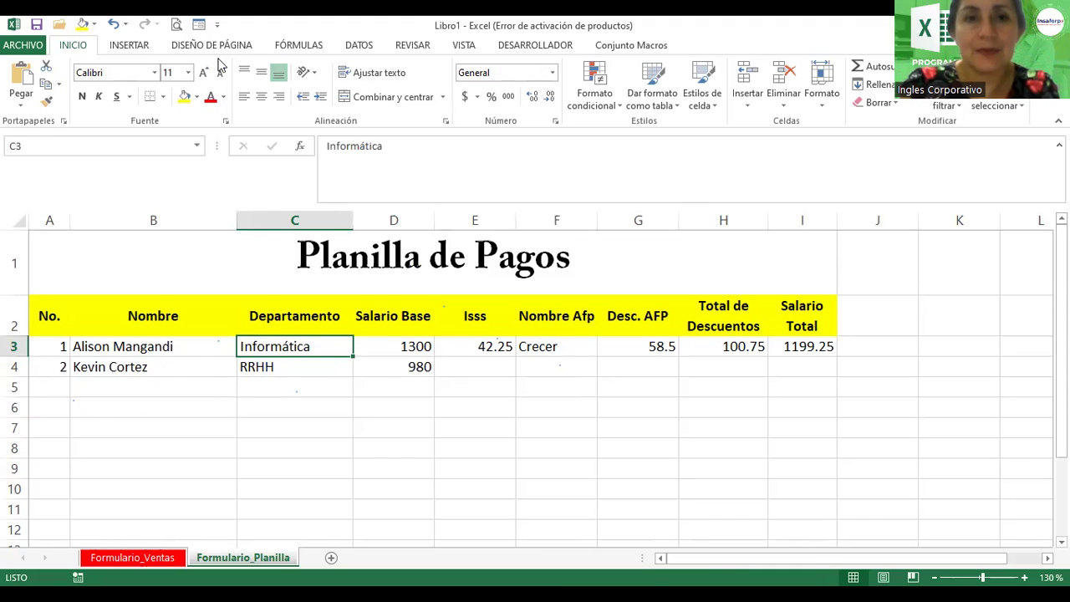
Step: Delete record 2 through the data form and confirm, leaving only row 3's employee
{"action": "left_click", "coordinate": [201, 25]}
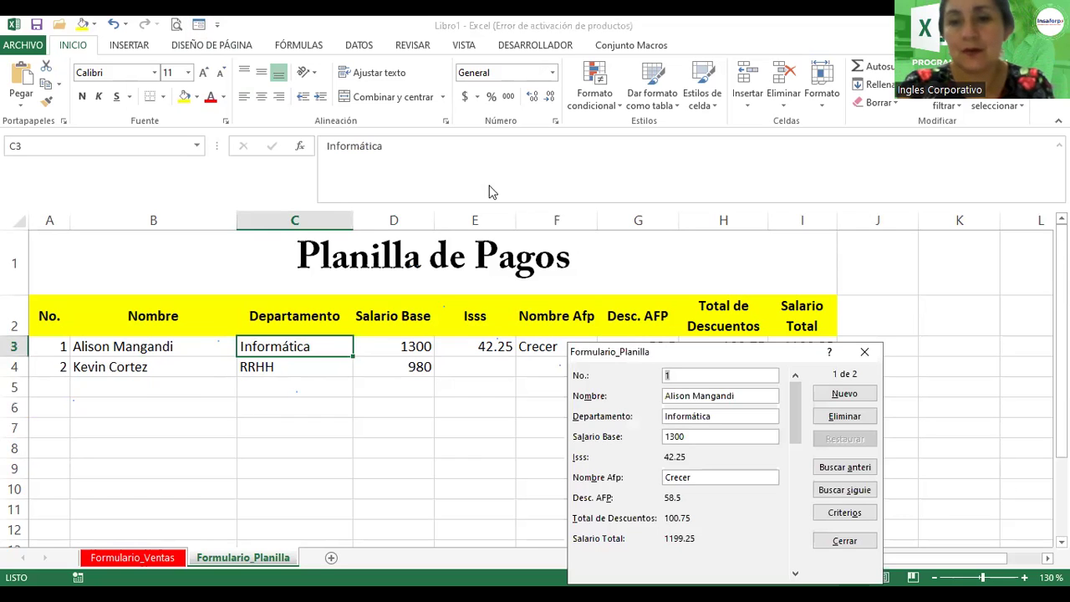
{"action": "left_click", "coordinate": [800, 414]}
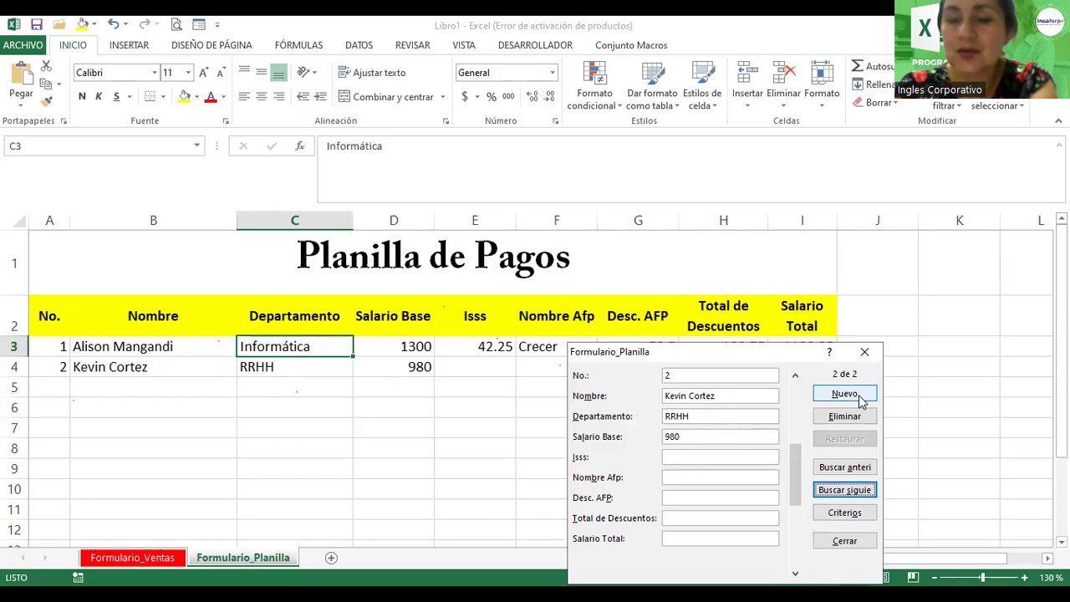
{"action": "left_click", "coordinate": [833, 425]}
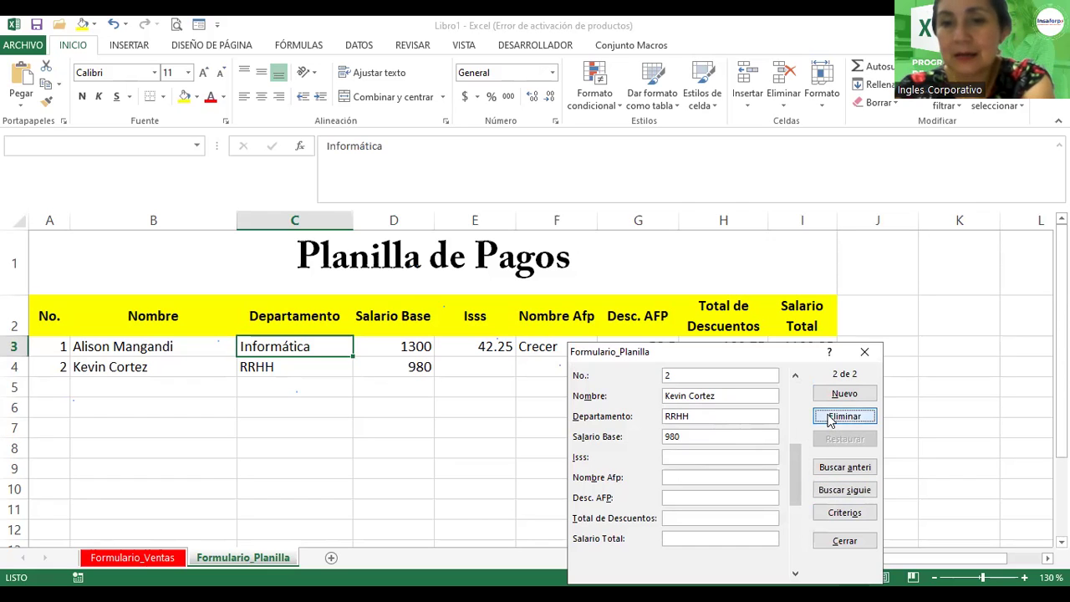
{"action": "left_click", "coordinate": [472, 351]}
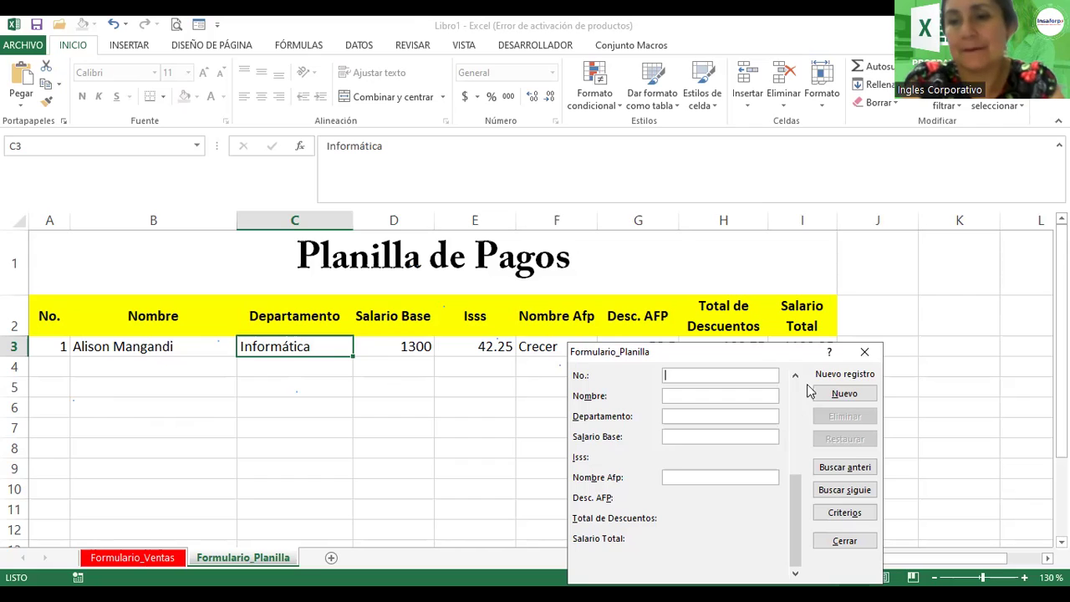
Step: Add record No. 2 with the employee's name, department RRHH, base salary 980 and AFP Crecer
{"action": "left_click_drag", "start_coordinate": [711, 351], "coordinate": [821, 197]}
{"action": "type", "text": "2"}
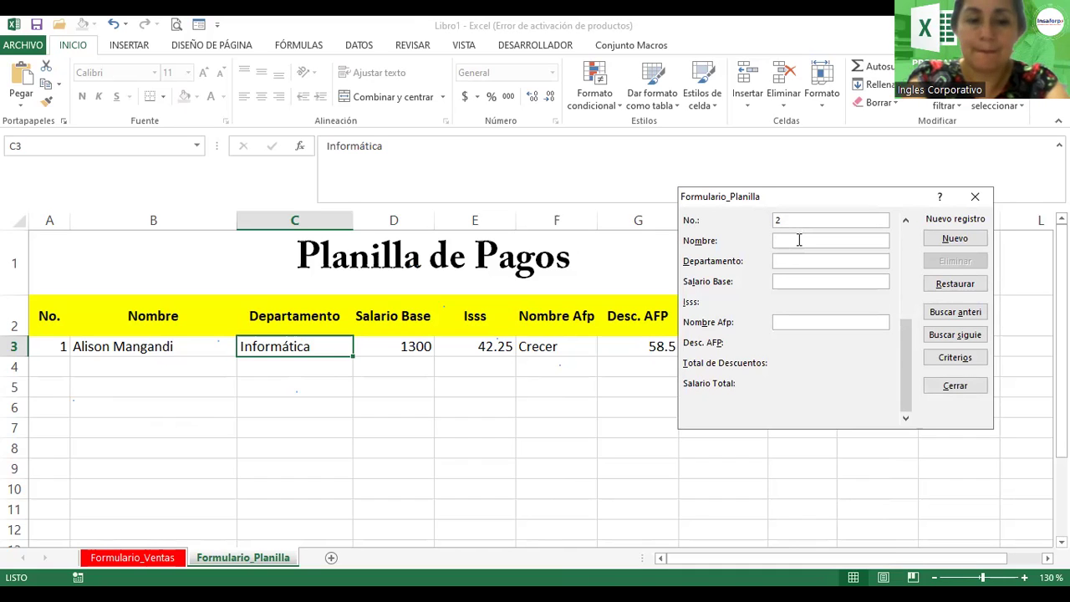
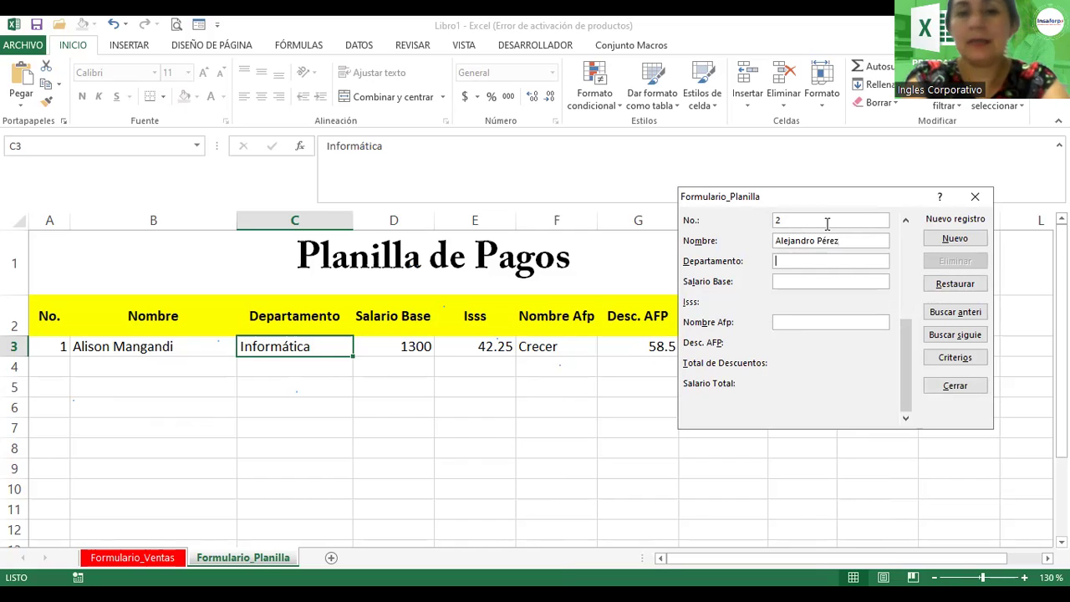
{"action": "type", "text": "RRHH"}
{"action": "key", "text": "Tab"}
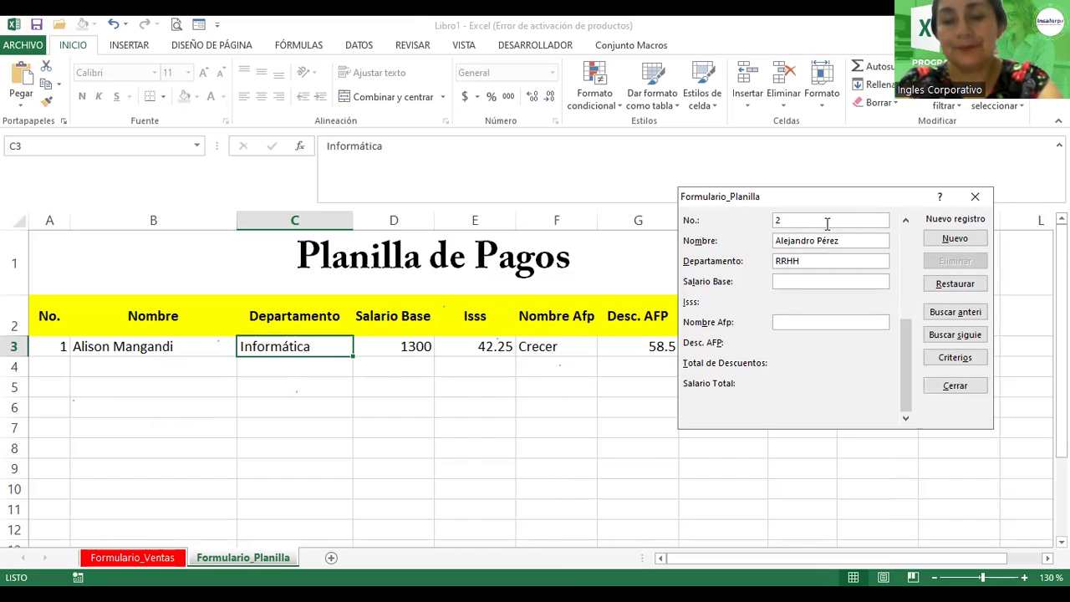
{"action": "type", "text": "980"}
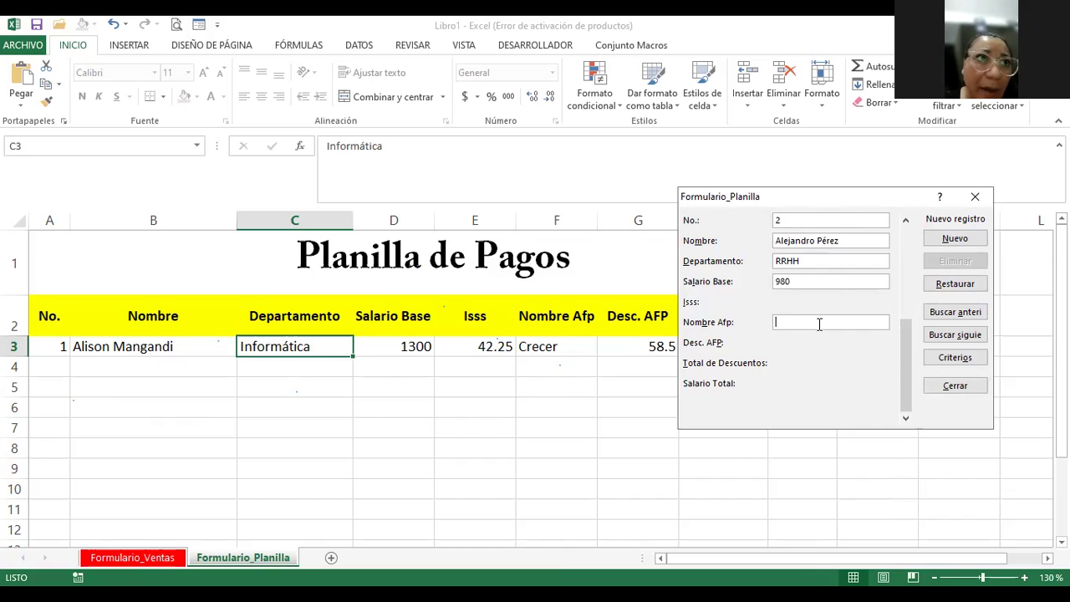
{"action": "type", "text": "AFP"}
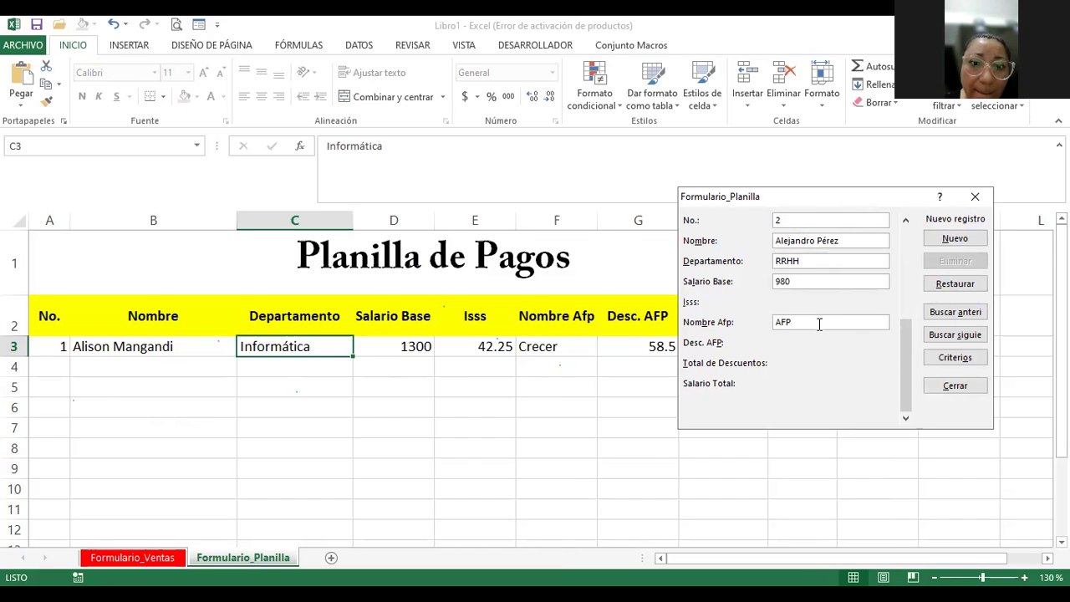
{"action": "key", "text": "BackSpace"}
{"action": "key", "text": "BackSpace"}
{"action": "key", "text": "BackSpace"}
{"action": "type", "text": "C"}
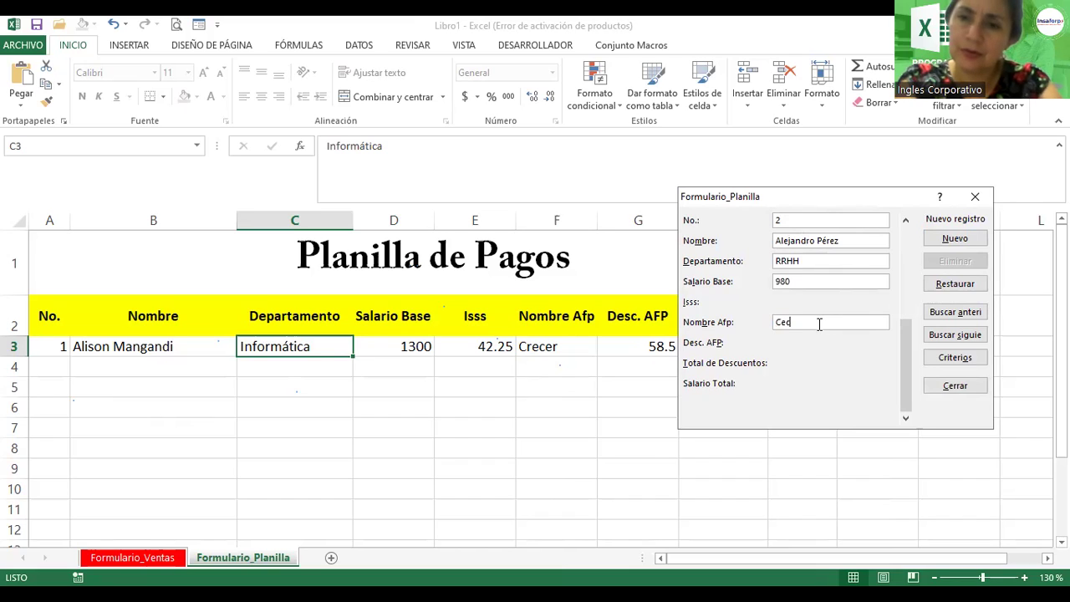
{"action": "type", "text": "recer"}
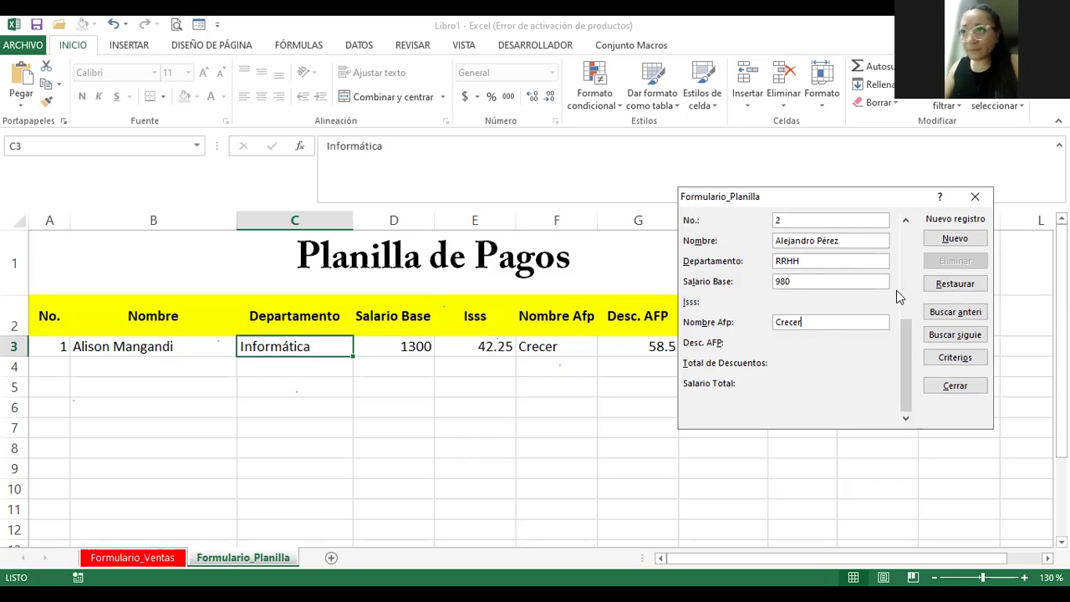
{"action": "left_click", "coordinate": [942, 241]}
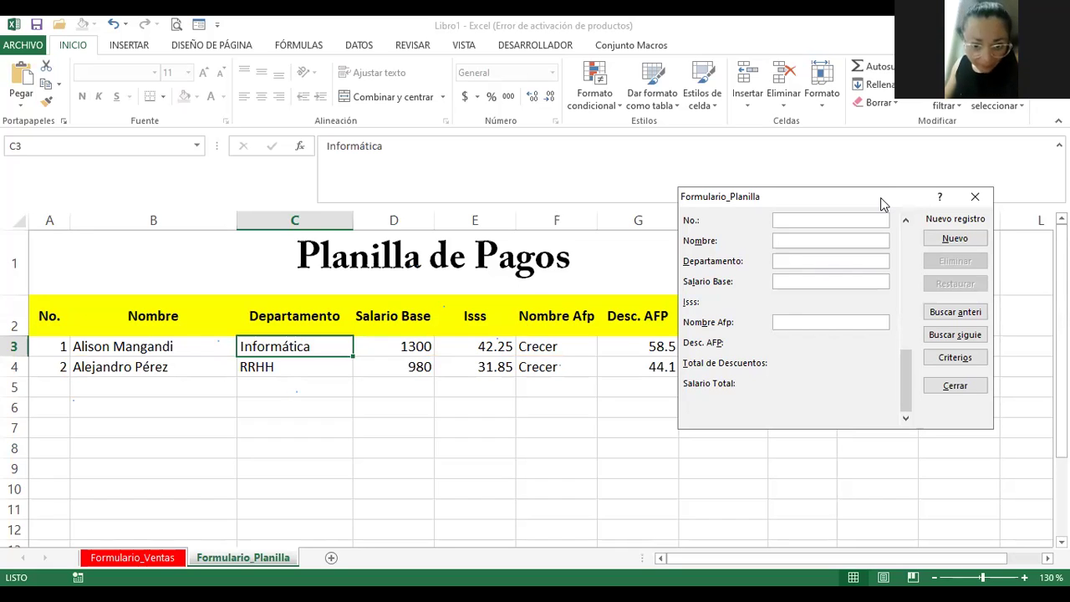
Step: Start a new data form record with 3 entered as the No
{"action": "left_click_drag", "start_coordinate": [883, 204], "coordinate": [657, 61]}
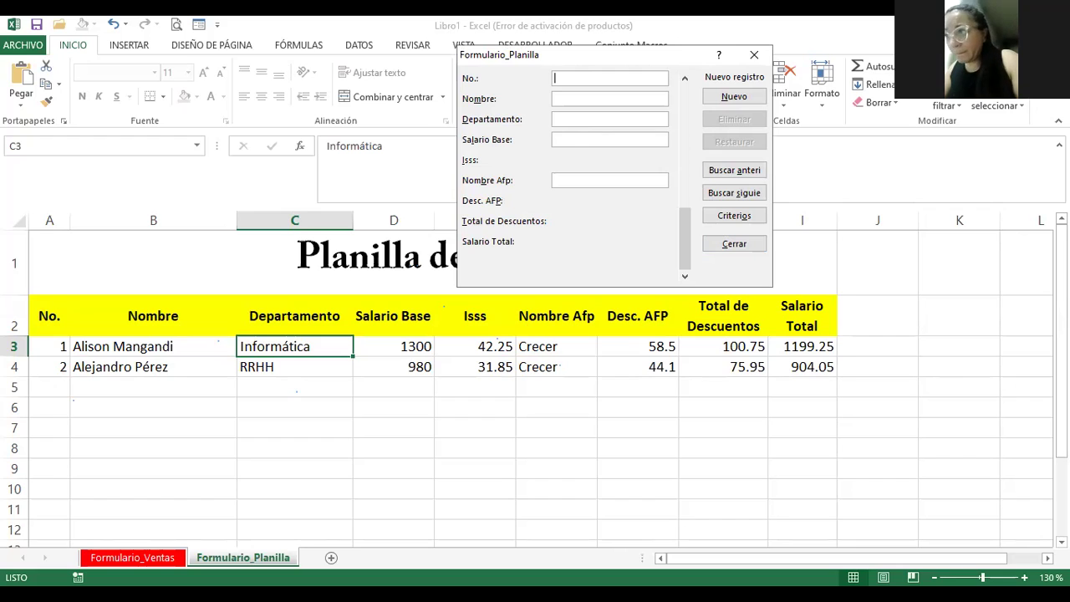
{"action": "key", "text": "alt+Tab"}
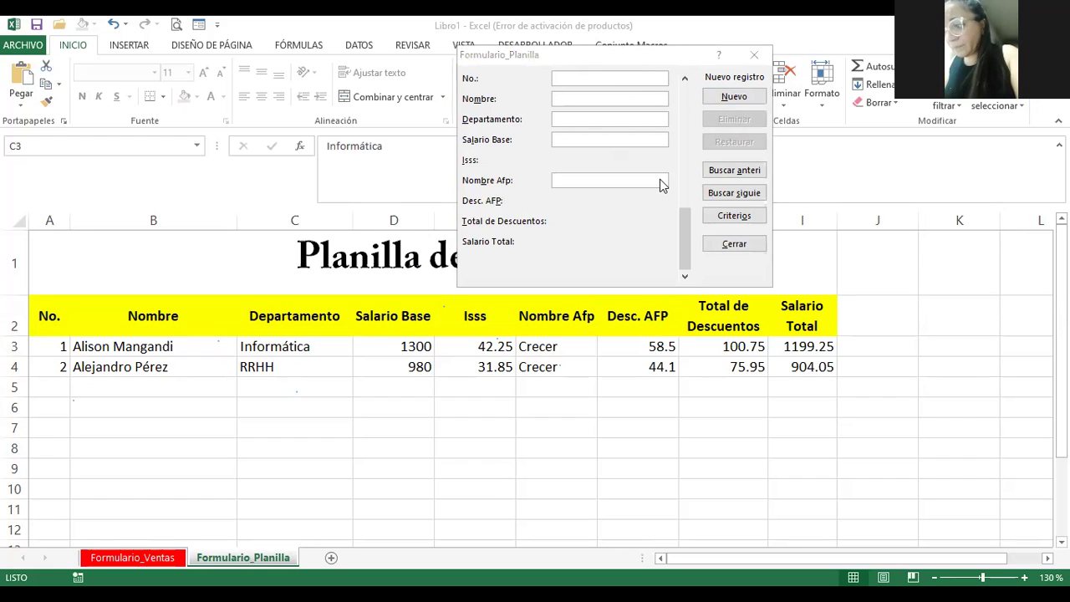
{"action": "type", "text": "3"}
{"action": "left_click", "coordinate": [703, 445]}
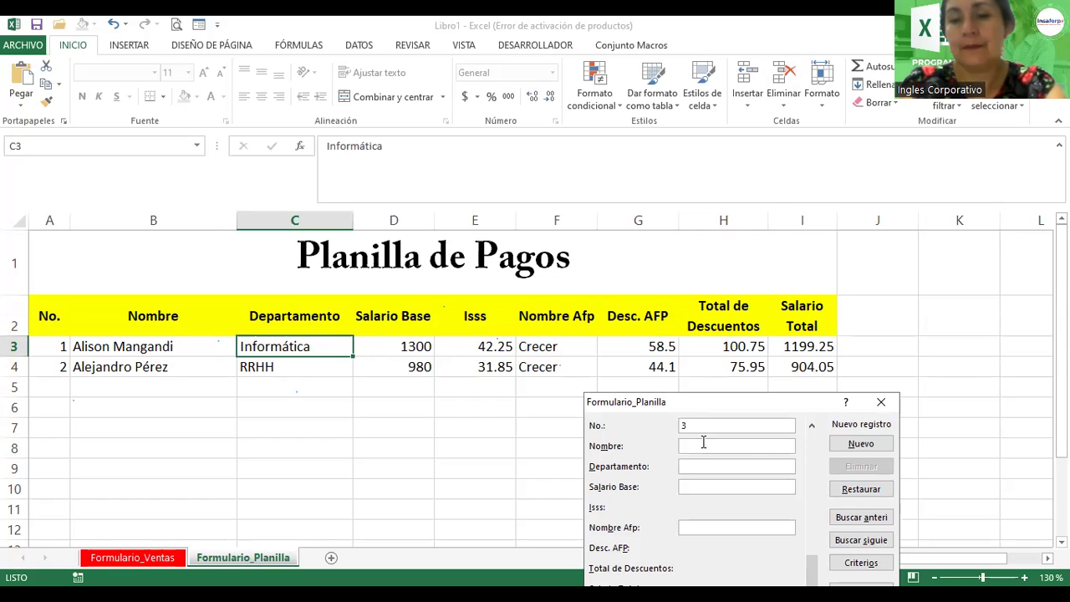
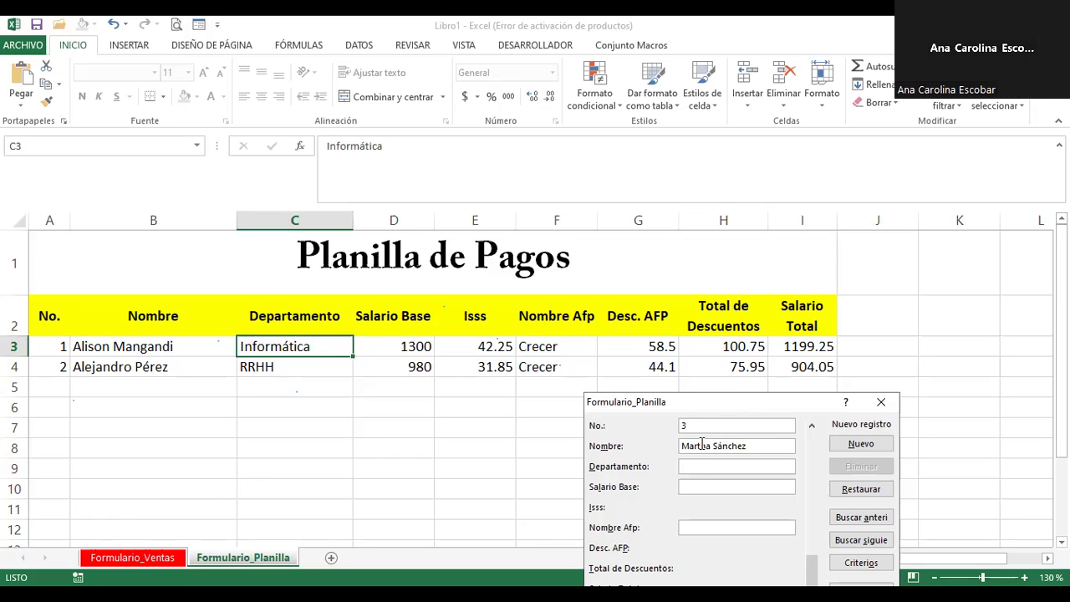
Step: Fill in the employee's name, department Ventas and base salary 750 for record 3
{"action": "type", "text": "Ventas"}
{"action": "key", "text": "Tab"}
{"action": "type", "text": "1"}
{"action": "key", "text": "BackSpace"}
{"action": "type", "text": "50"}
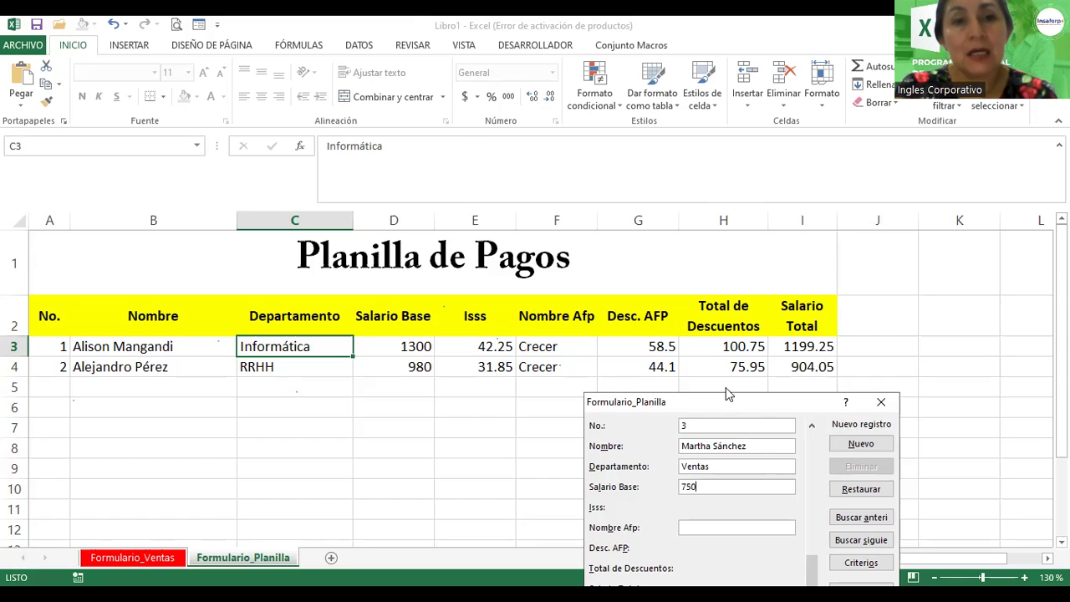
Step: Set the AFP name to Confia, add the record as row 5, and close the form
{"action": "left_click_drag", "start_coordinate": [727, 392], "coordinate": [293, 25]}
{"action": "left_click", "coordinate": [257, 159]}
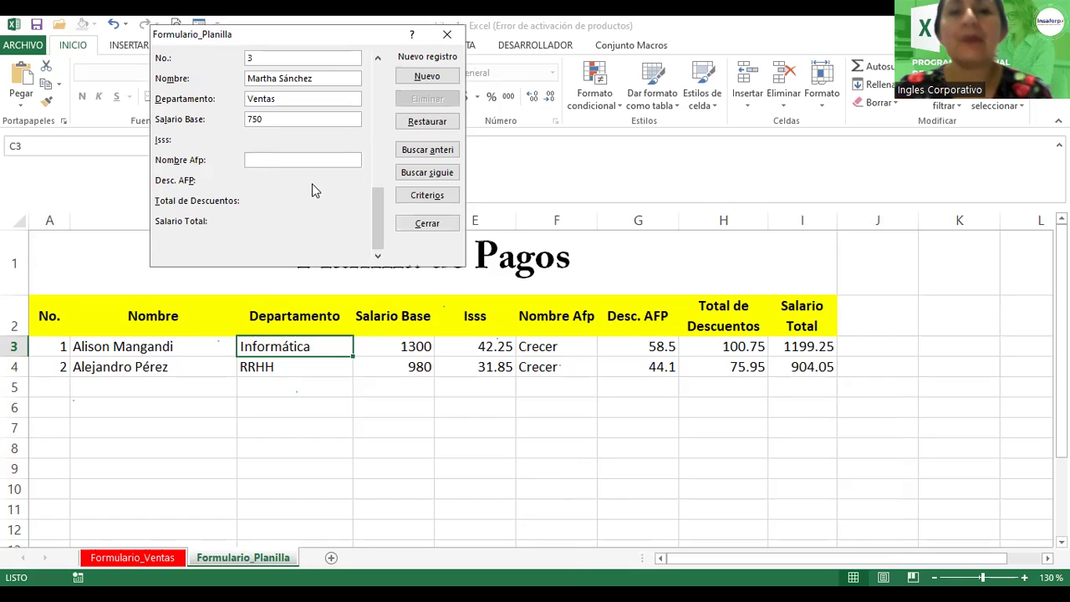
{"action": "type", "text": "Confia"}
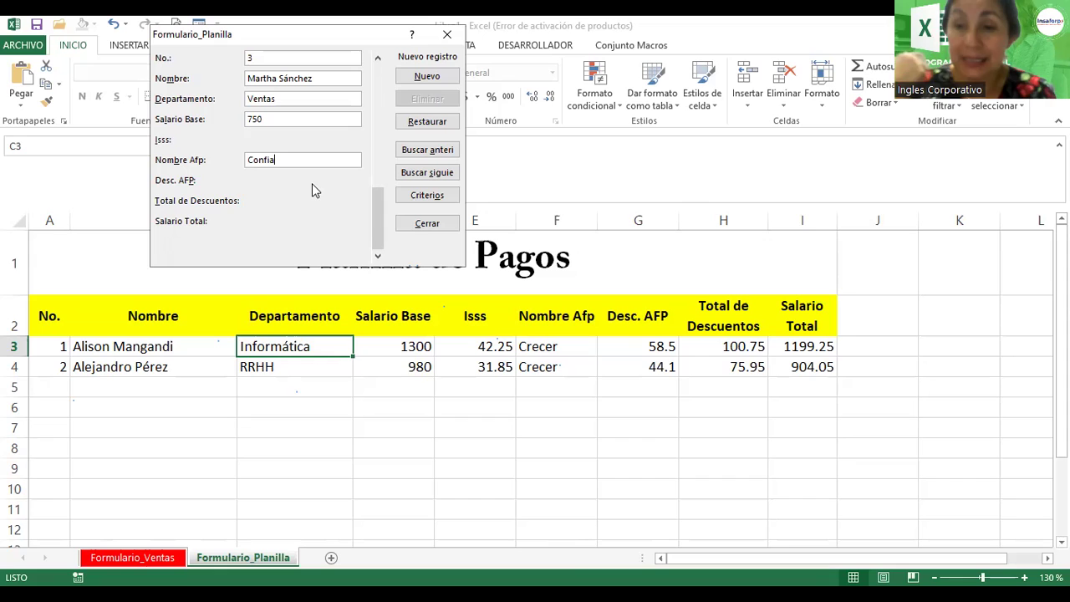
{"action": "left_click", "coordinate": [428, 76]}
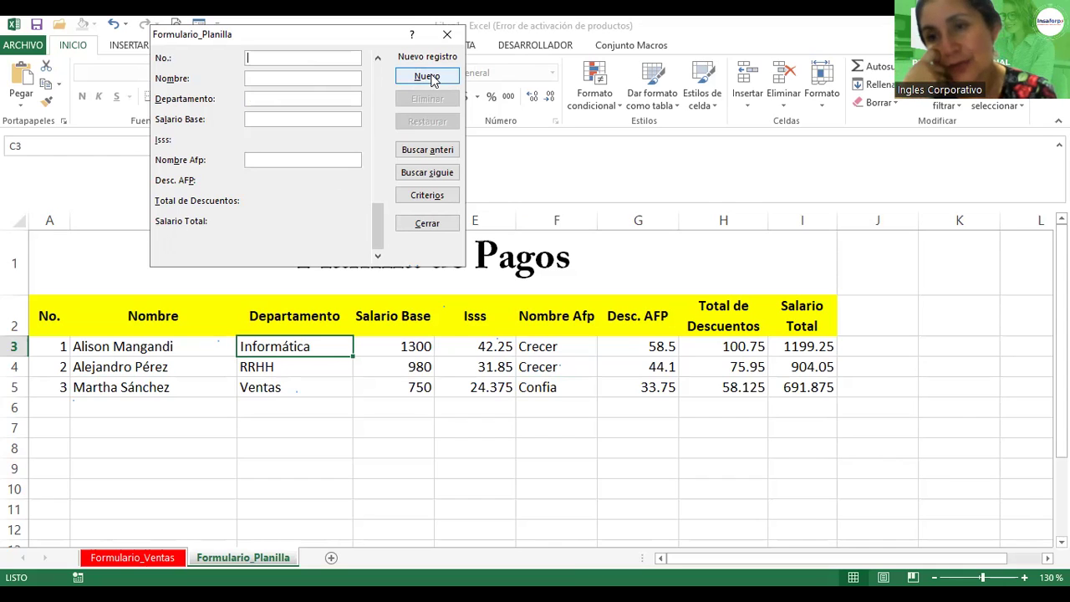
{"action": "left_click", "coordinate": [434, 226]}
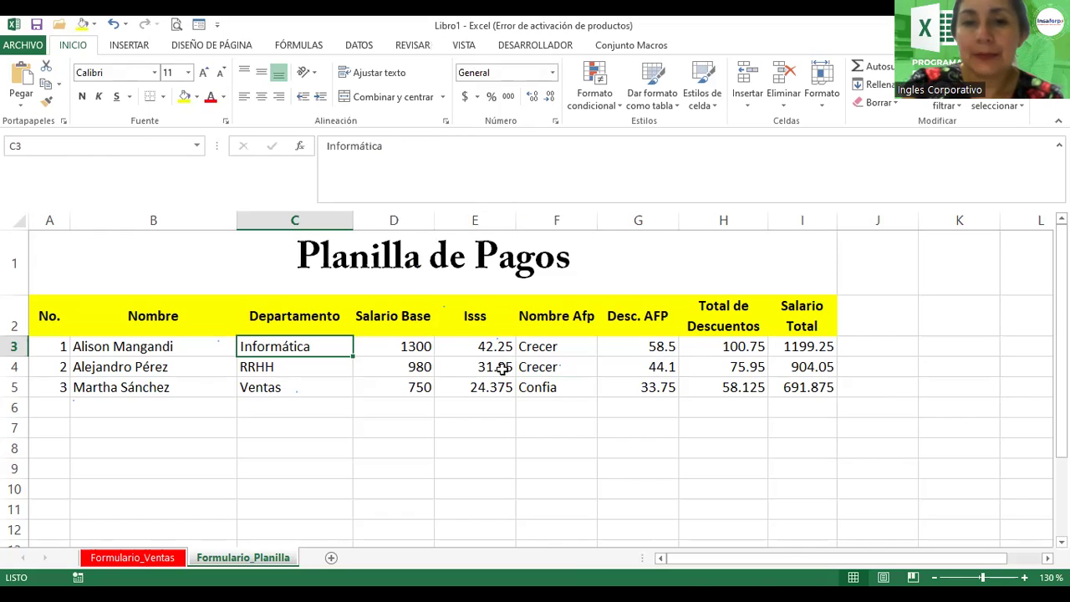
Step: Give D3:E5 and G3:I5 Accounting format and widen column I to show $1,199.25
{"action": "mouse_move", "coordinate": [390, 342]}
{"action": "left_mouse_down"}
{"action": "mouse_move", "coordinate": [392, 375]}
{"action": "mouse_move", "coordinate": [460, 387]}
{"action": "left_mouse_up"}
{"action": "mouse_move", "coordinate": [657, 347]}
{"action": "left_mouse_down", "text": "ctrl"}
{"action": "mouse_move", "coordinate": [753, 393]}
{"action": "mouse_move", "coordinate": [790, 387]}
{"action": "left_mouse_up", "text": "ctrl"}
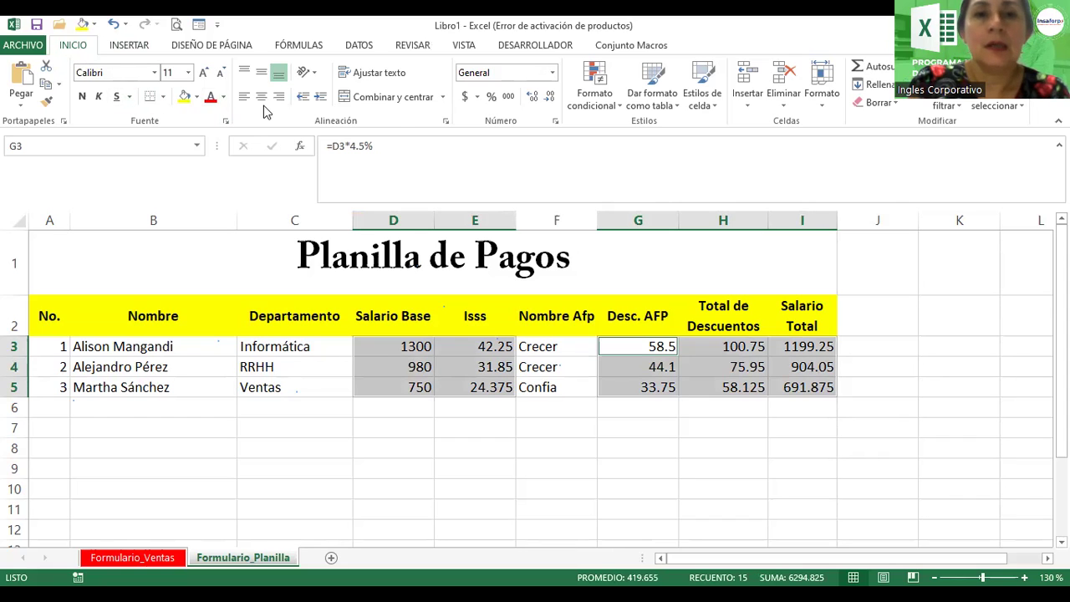
{"action": "left_click", "coordinate": [465, 97]}
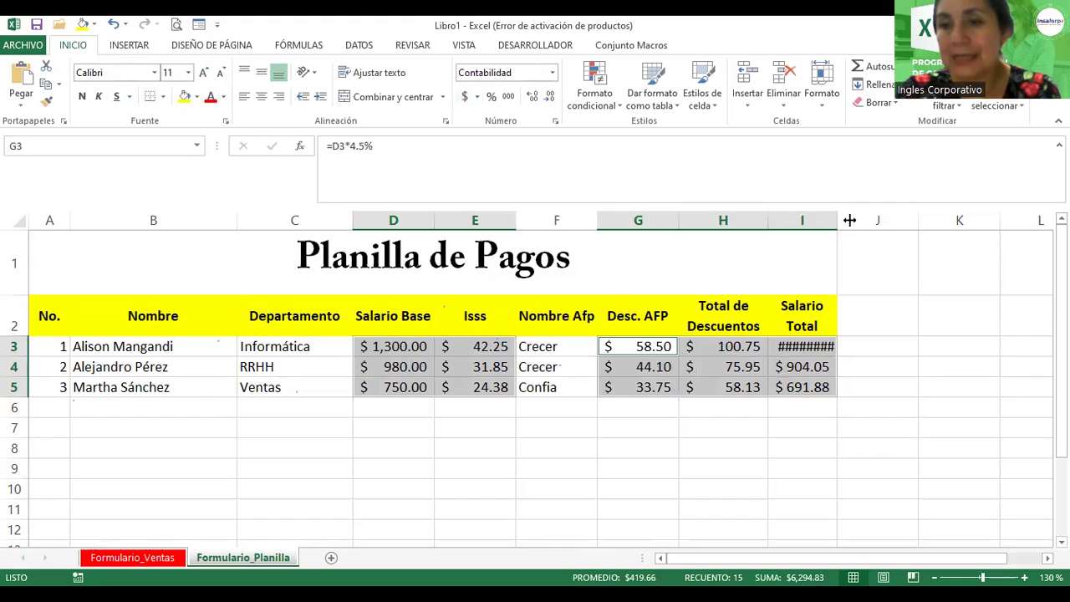
{"action": "left_click_drag", "start_coordinate": [836, 218], "coordinate": [883, 217]}
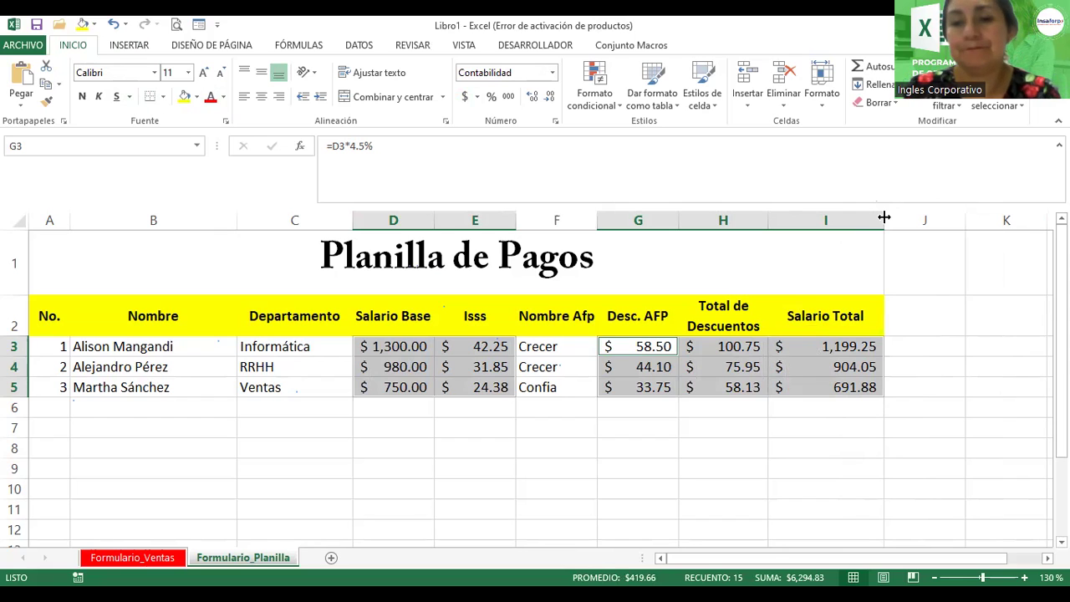
{"action": "left_click", "coordinate": [291, 390]}
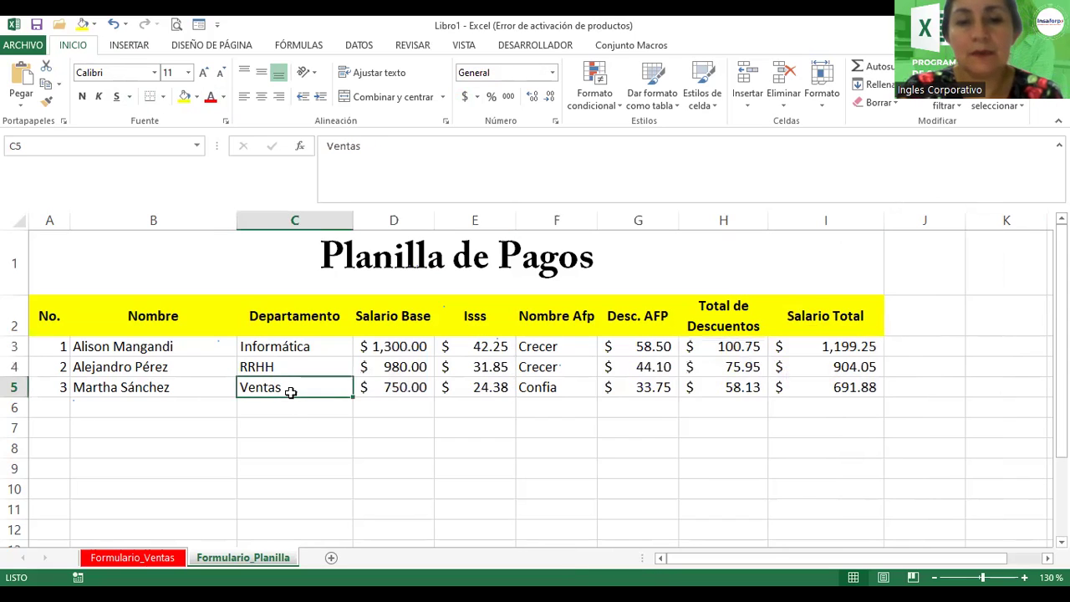
Step: Add record No. 4 with the employee's name, Técnico y Apoyo, salary 780 and AFP Crecer
{"action": "left_click", "coordinate": [198, 25]}
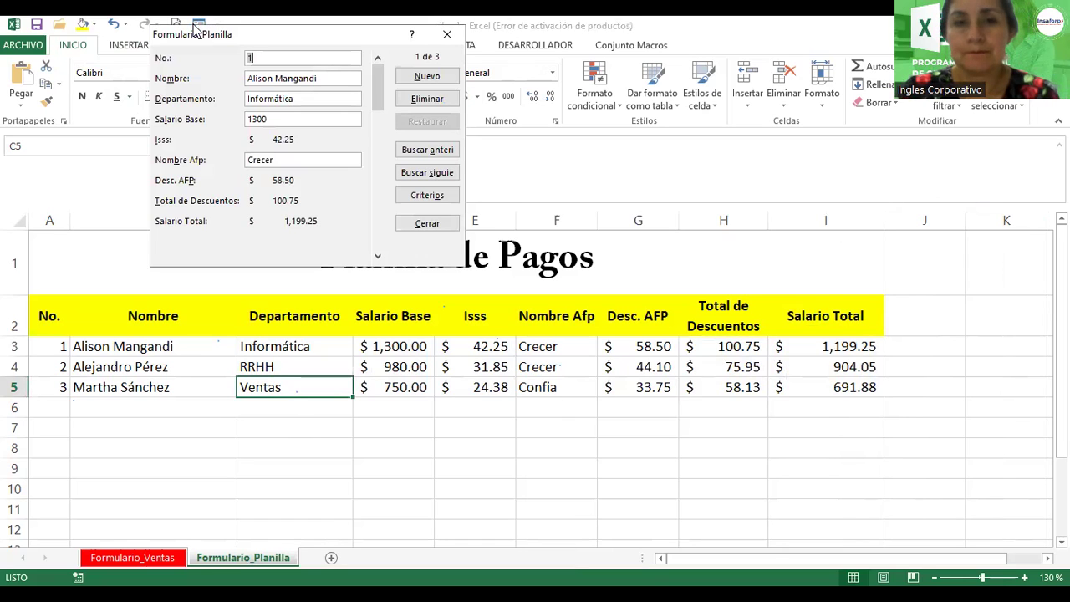
{"action": "left_click", "coordinate": [428, 76]}
{"action": "type", "text": "4"}
{"action": "left_click", "coordinate": [332, 78]}
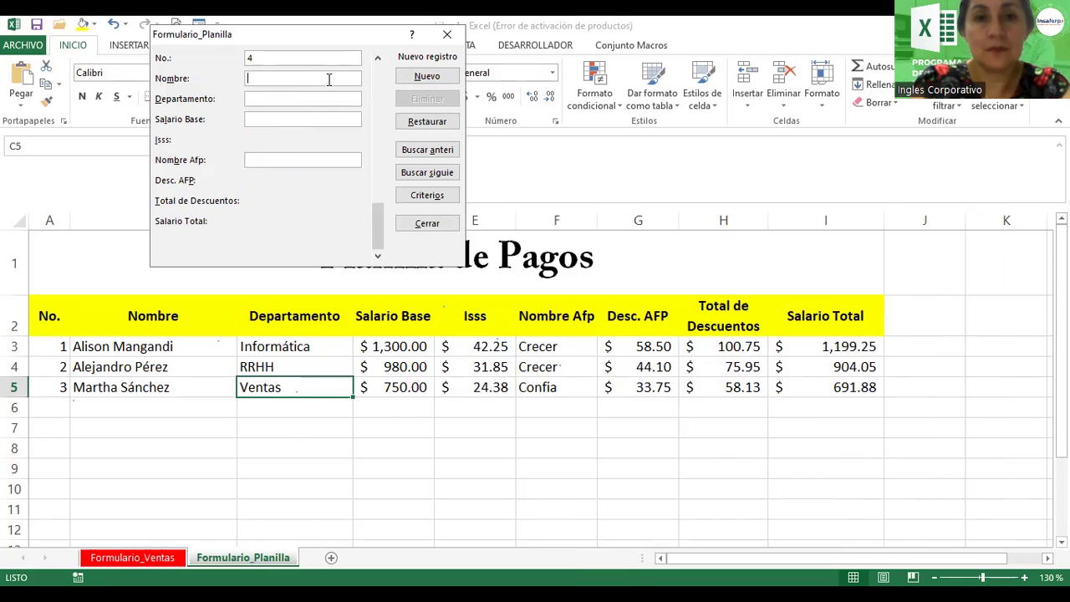
{"action": "type", "text": "Juan "}
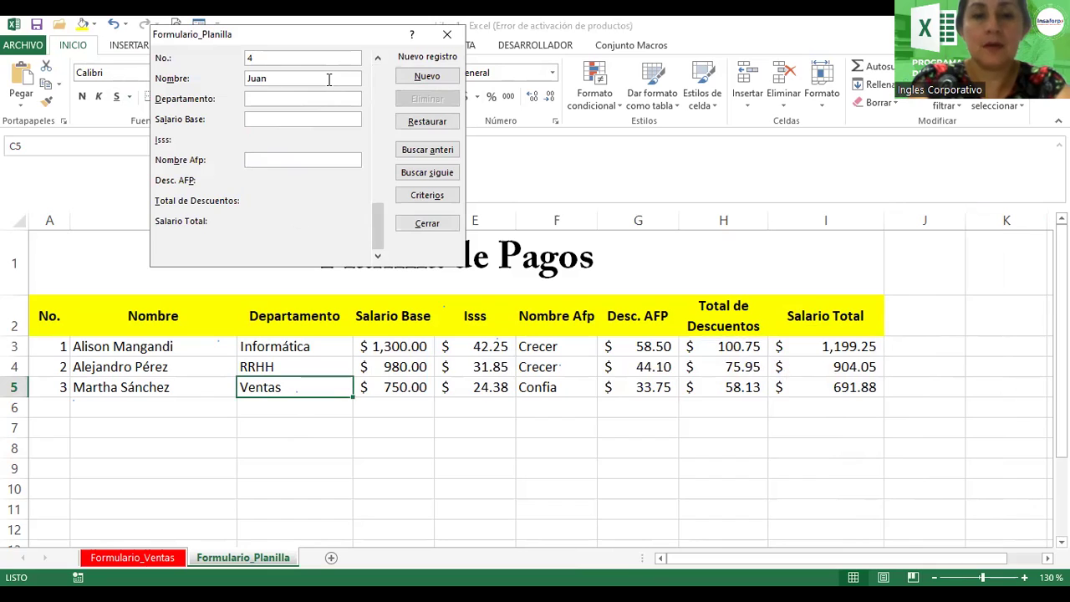
{"action": "type", "text": "Felipe L"}
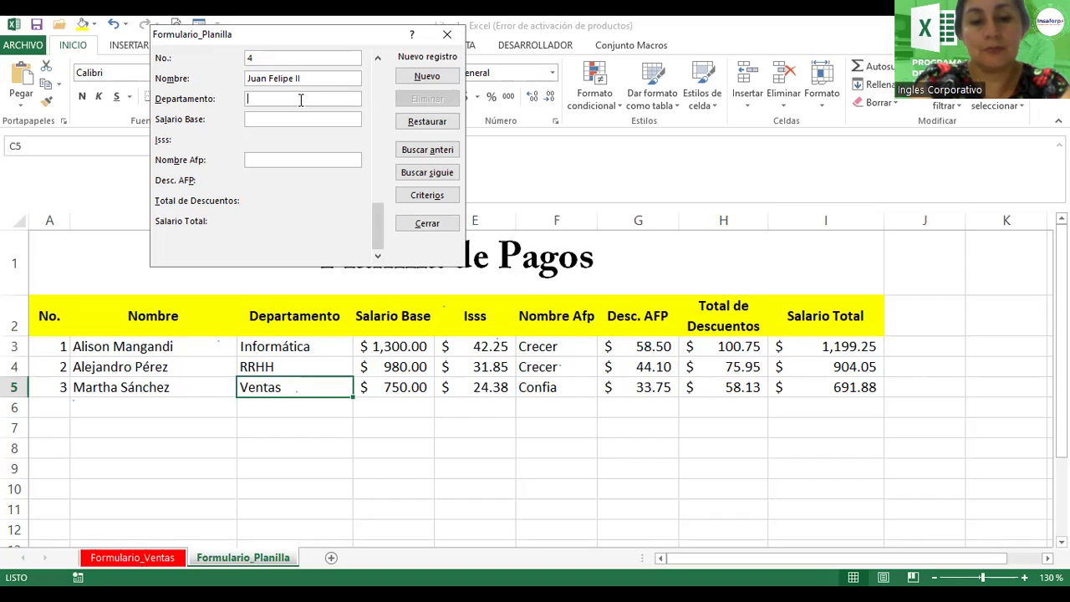
{"action": "type", "text": "Técnico"}
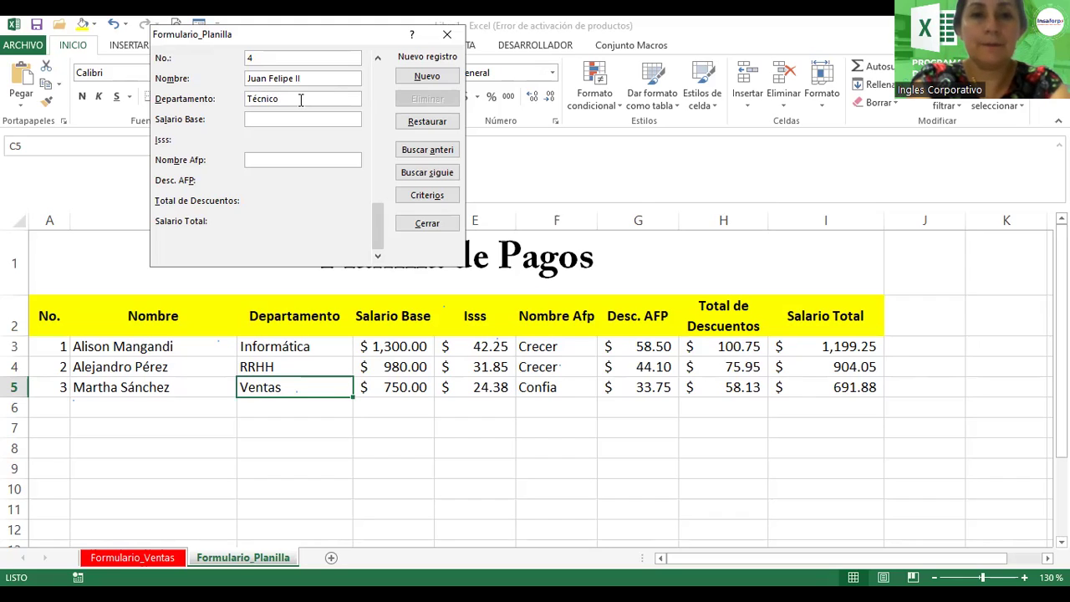
{"action": "type", "text": " y Apoyo"}
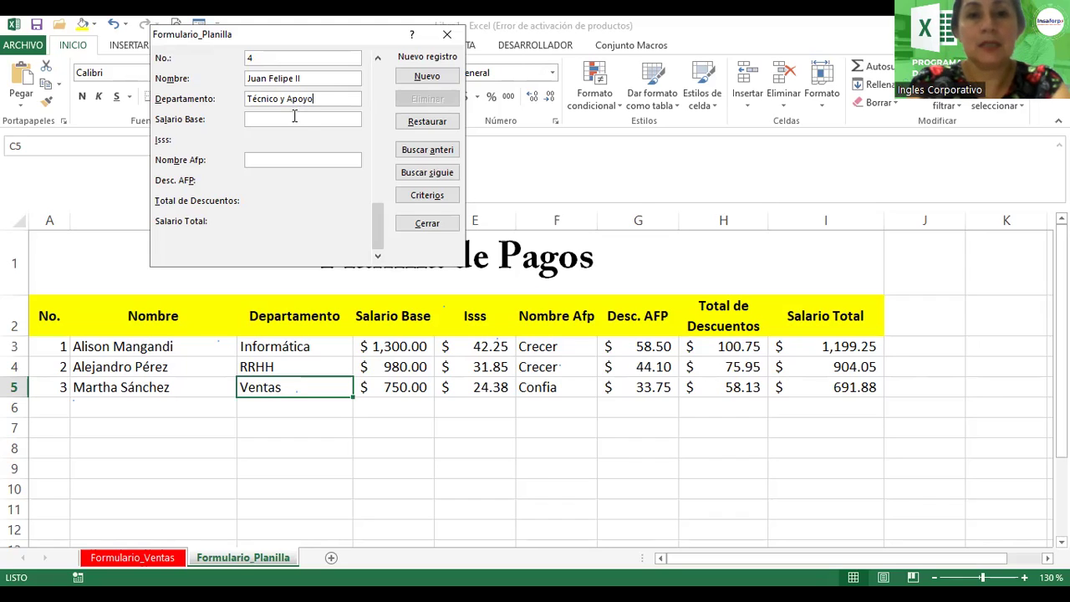
{"action": "type", "text": "780"}
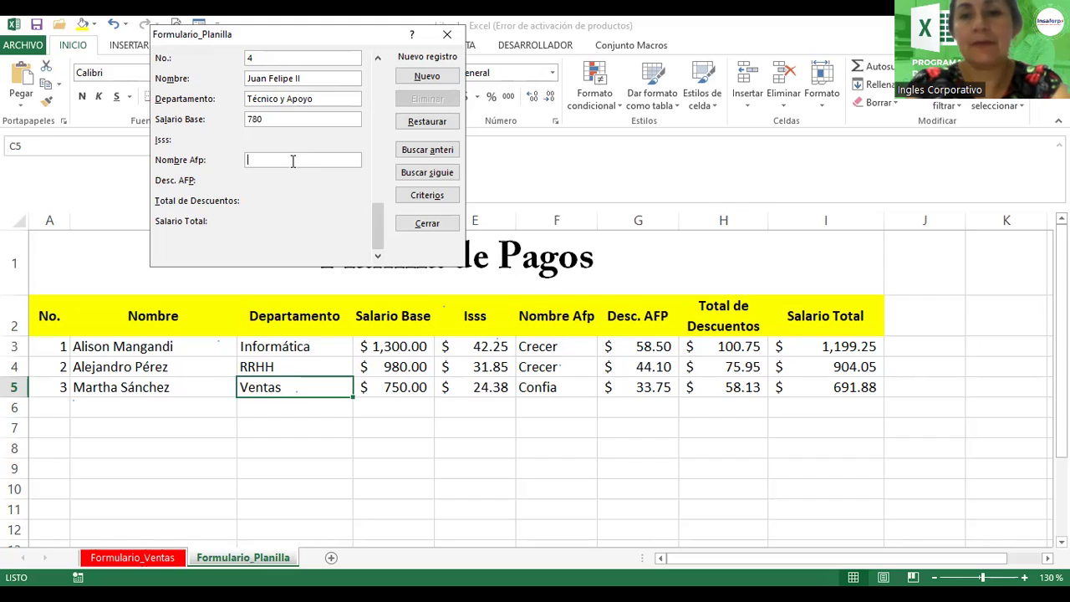
{"action": "type", "text": "Crecer"}
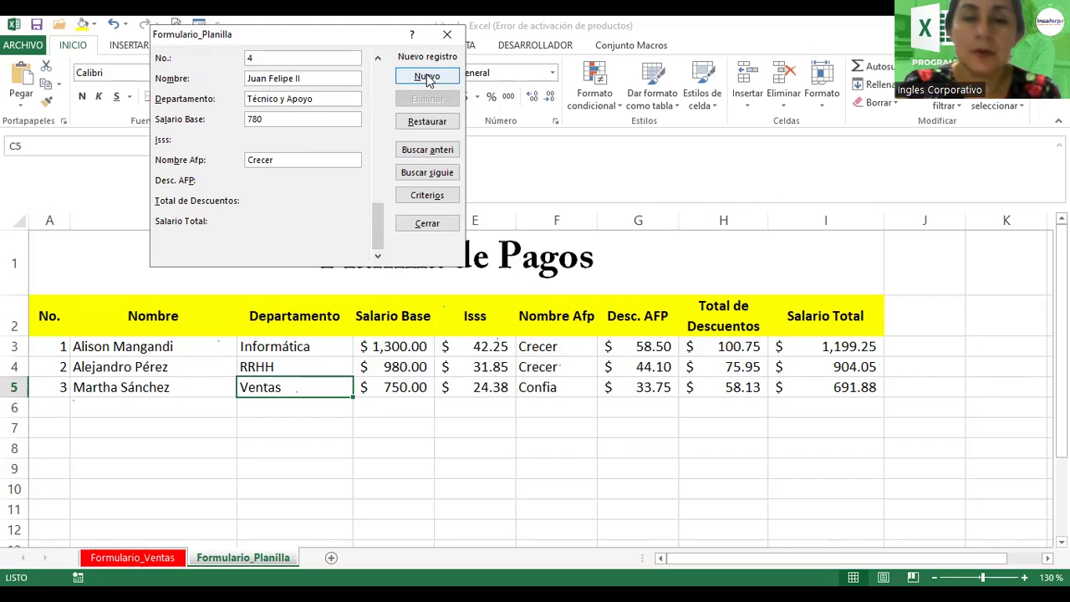
{"action": "left_click", "coordinate": [427, 77]}
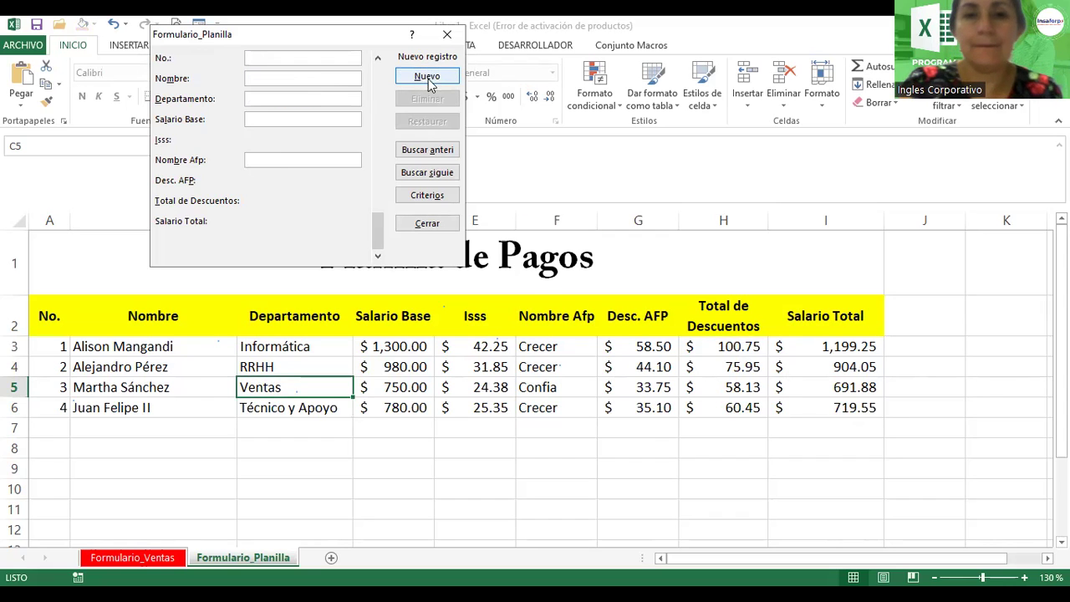
{"action": "left_click", "coordinate": [421, 152]}
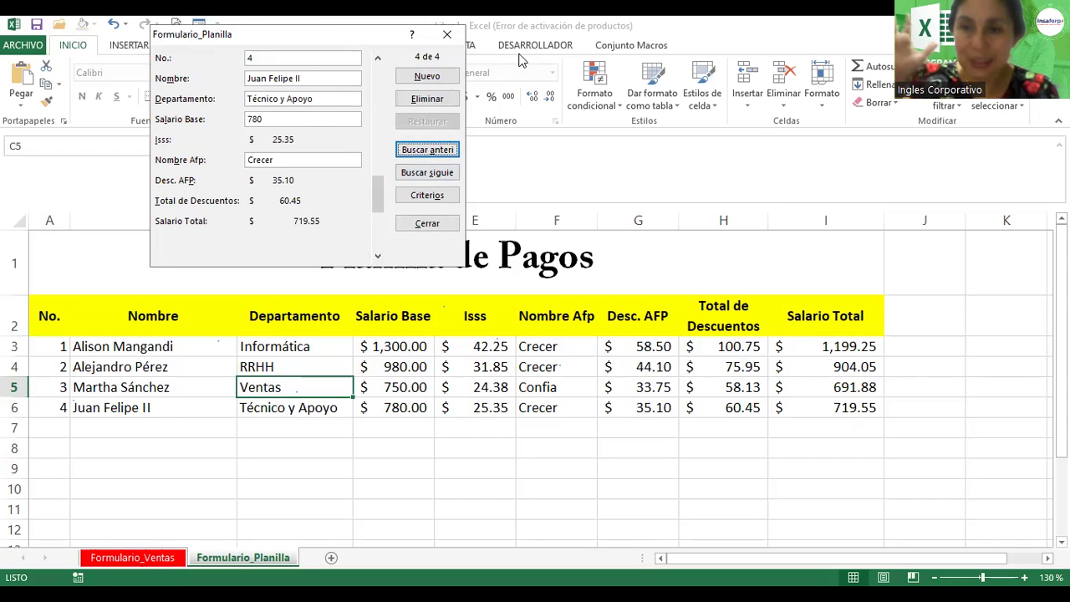
Step: Paste the data form screenshot at J4, zoom out slightly, and place it beside the table
{"action": "left_click_drag", "start_coordinate": [344, 37], "coordinate": [519, 55]}
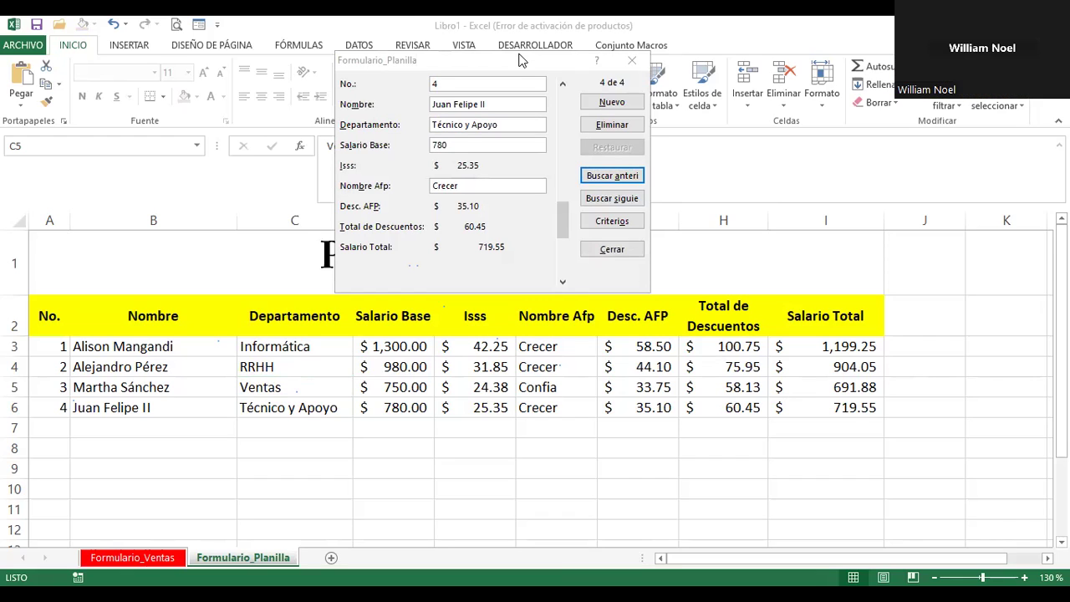
{"action": "left_click", "coordinate": [632, 61]}
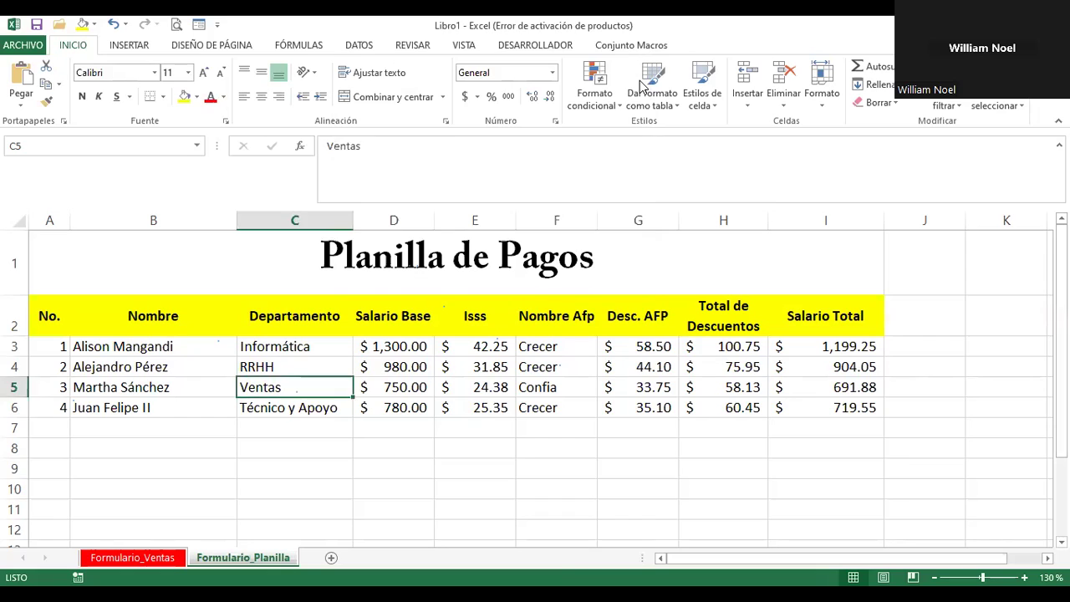
{"action": "left_click", "coordinate": [722, 468]}
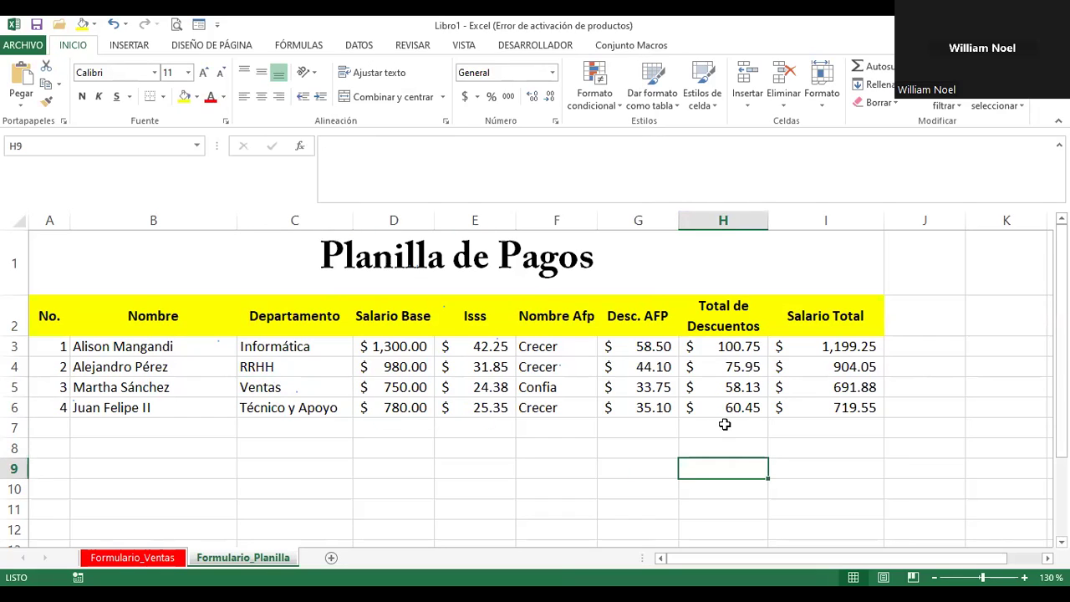
{"action": "left_click", "coordinate": [943, 364]}
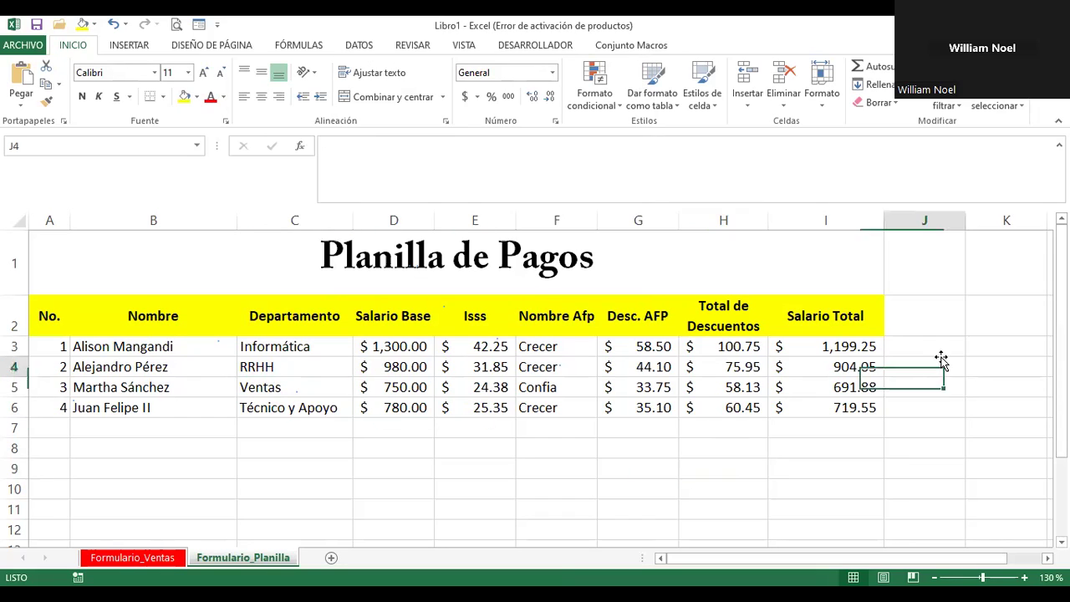
{"action": "key", "text": "ctrl+v"}
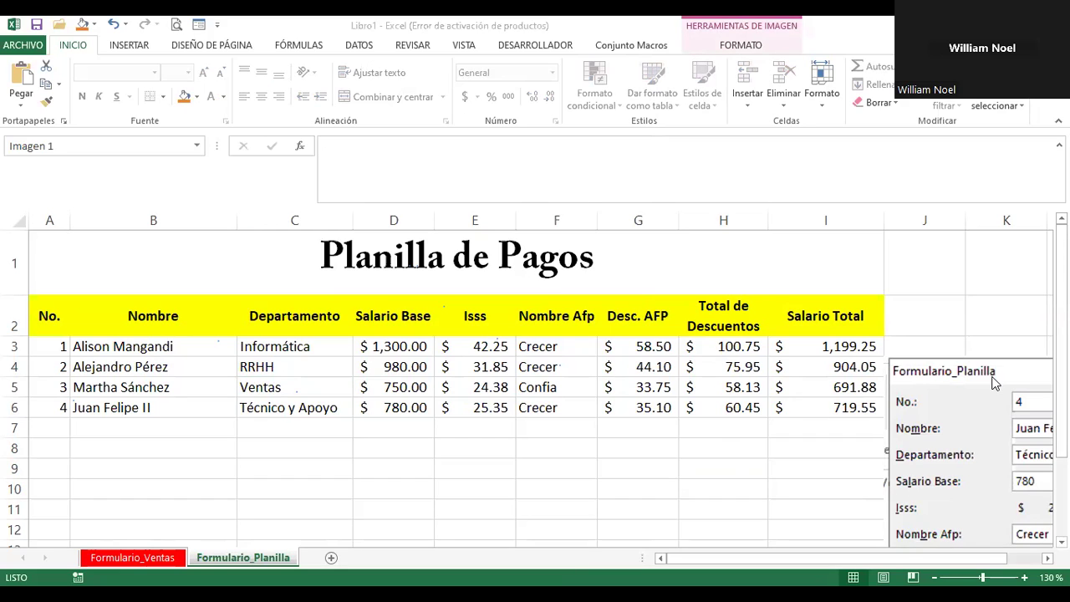
{"action": "left_click", "coordinate": [824, 488]}
{"action": "left_click_drag", "start_coordinate": [983, 577], "coordinate": [978, 577]}
{"action": "mouse_move", "coordinate": [909, 473]}
{"action": "left_mouse_down"}
{"action": "mouse_move", "coordinate": [946, 406]}
{"action": "mouse_move", "coordinate": [944, 389]}
{"action": "left_mouse_up"}
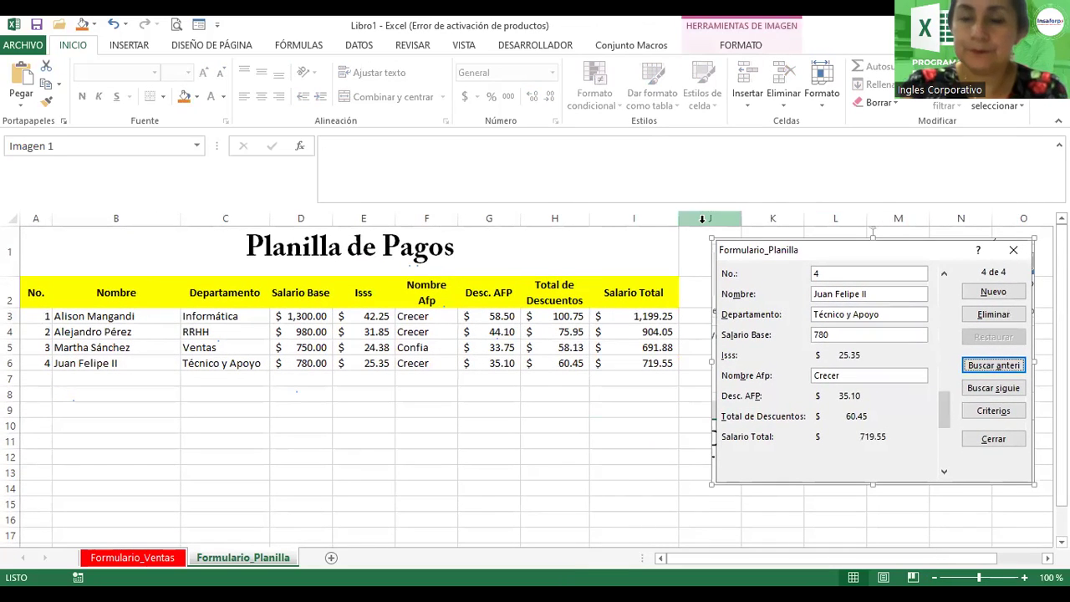
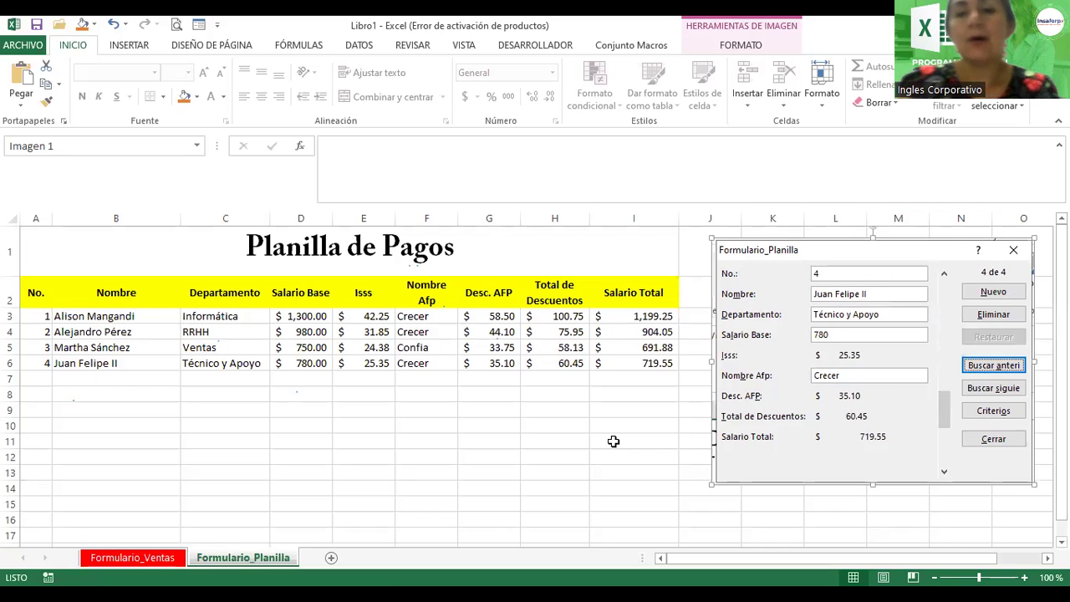
Step: Deselect the payroll image and switch to the Formulario_Ventas sheet, showing record 1 of 5
{"action": "left_click", "coordinate": [377, 393]}
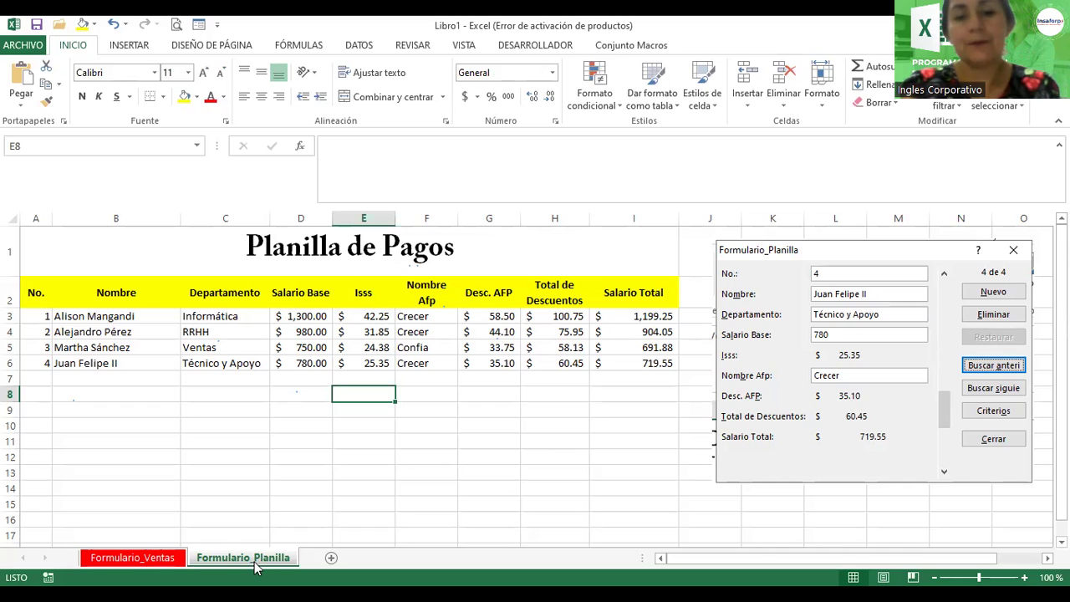
{"action": "left_click", "coordinate": [159, 557]}
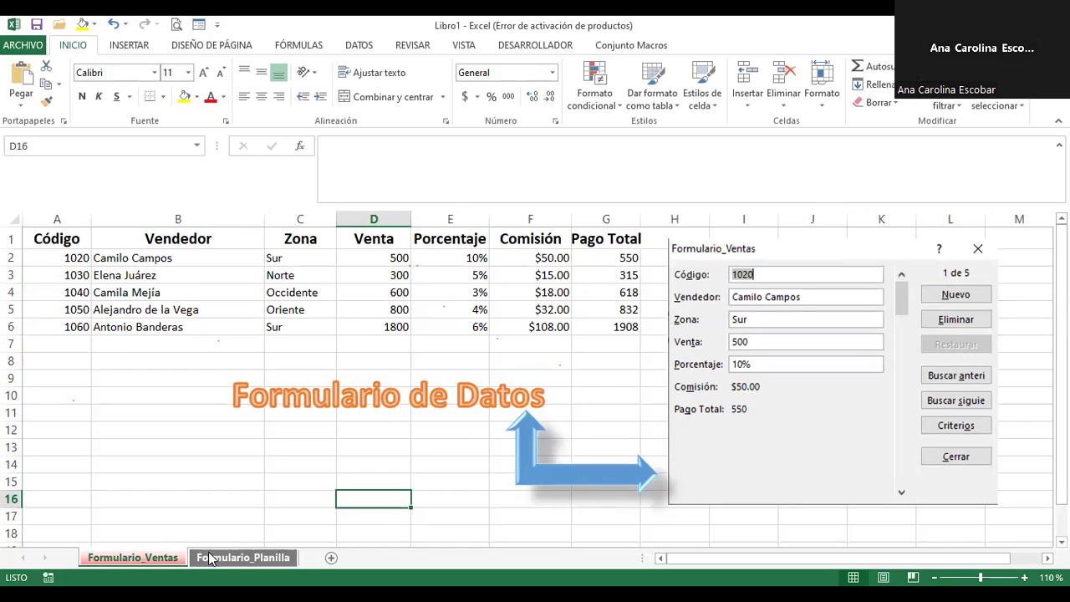
Step: On Formulario_Planilla, review employee rows 4–6, cells A3, A7 and the fourth employee's name in B6
{"action": "left_click", "coordinate": [210, 559]}
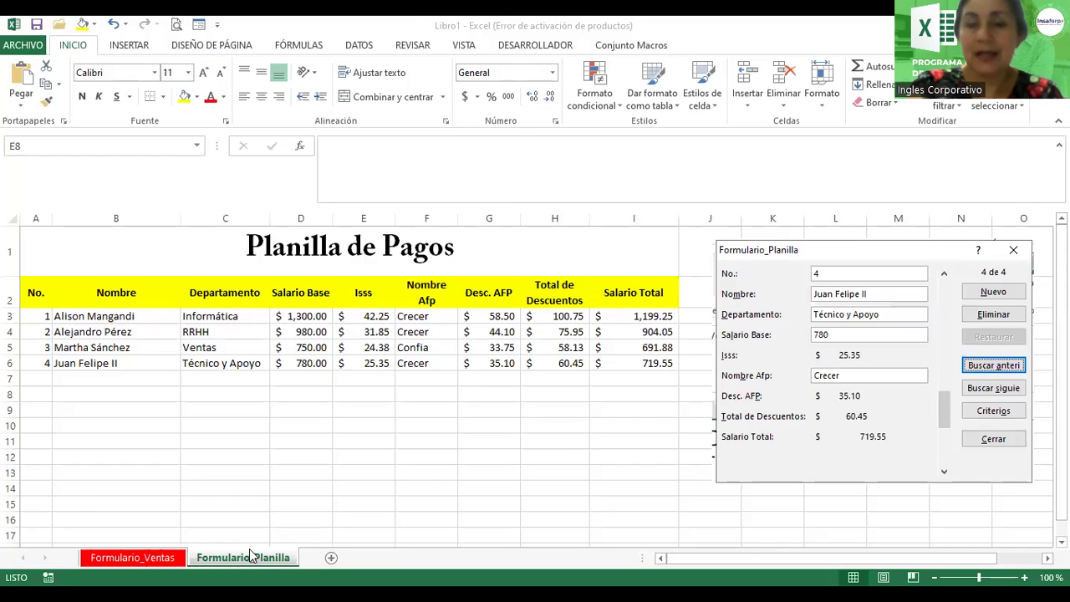
{"action": "left_click", "coordinate": [33, 380]}
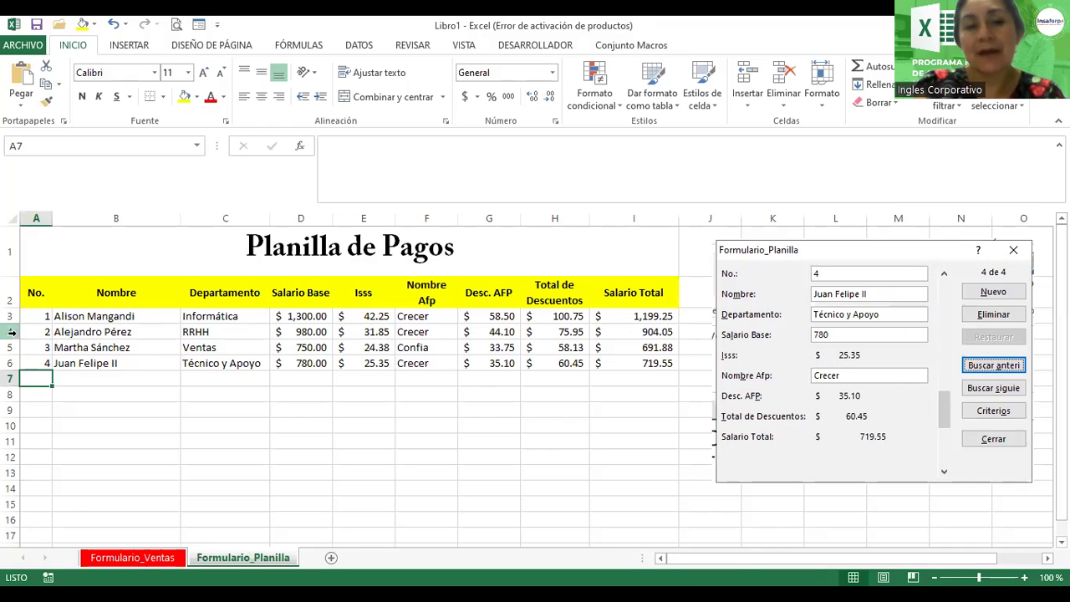
{"action": "left_click_drag", "start_coordinate": [12, 332], "coordinate": [12, 361]}
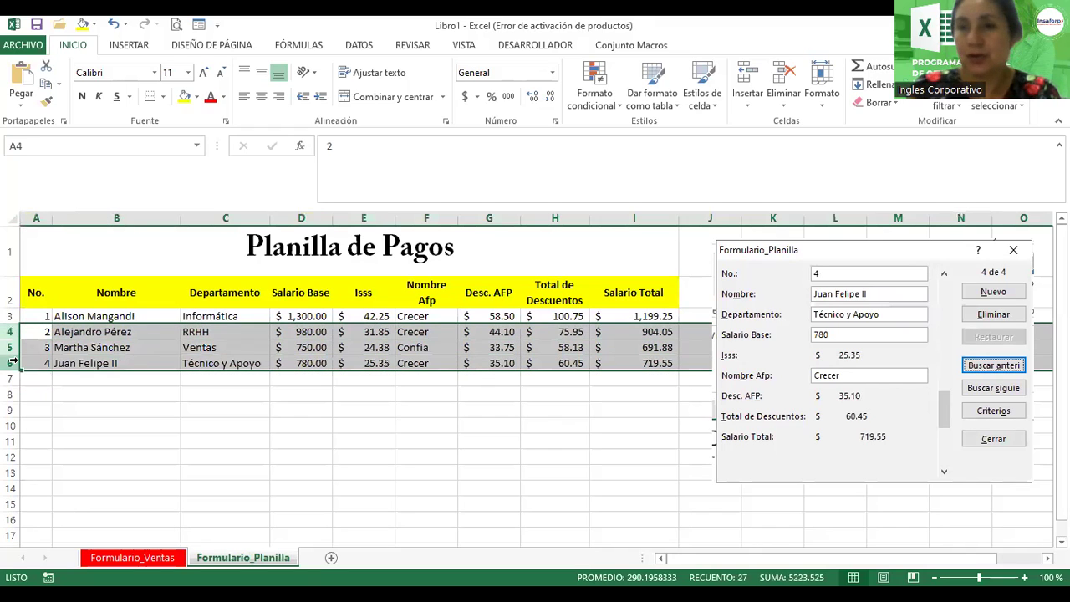
{"action": "left_click", "coordinate": [23, 318]}
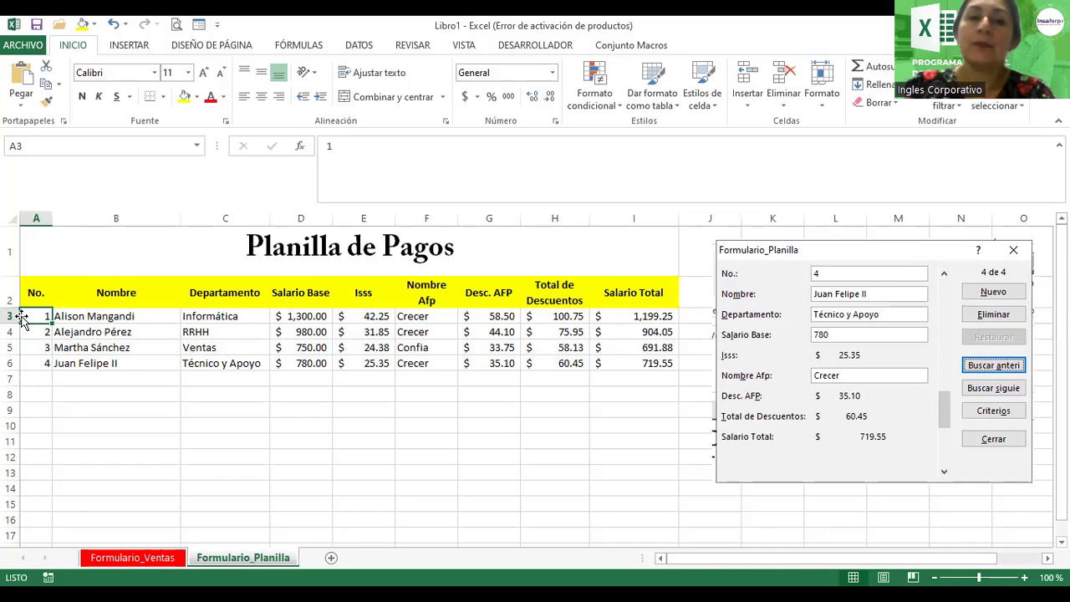
{"action": "left_click", "coordinate": [41, 377]}
{"action": "left_click", "coordinate": [98, 366]}
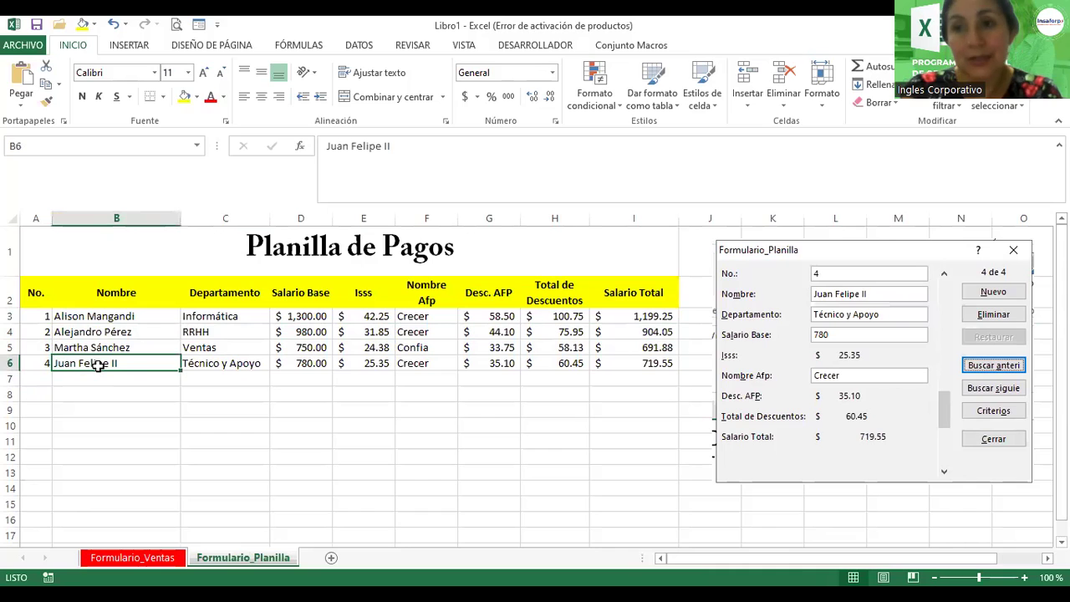